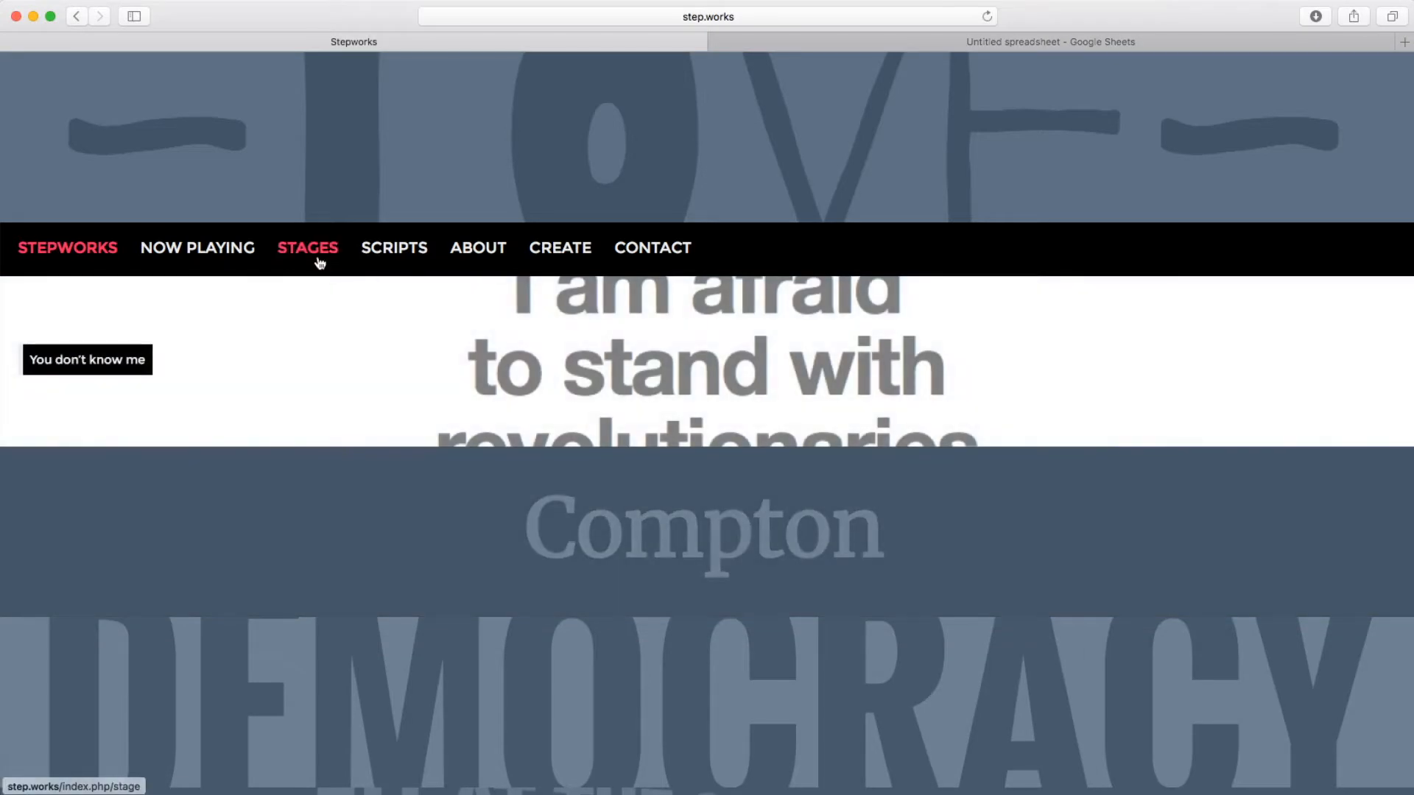
# Open the Vocal Grid stage from the Stages page and play its default script
pyautogui.click(318, 258)
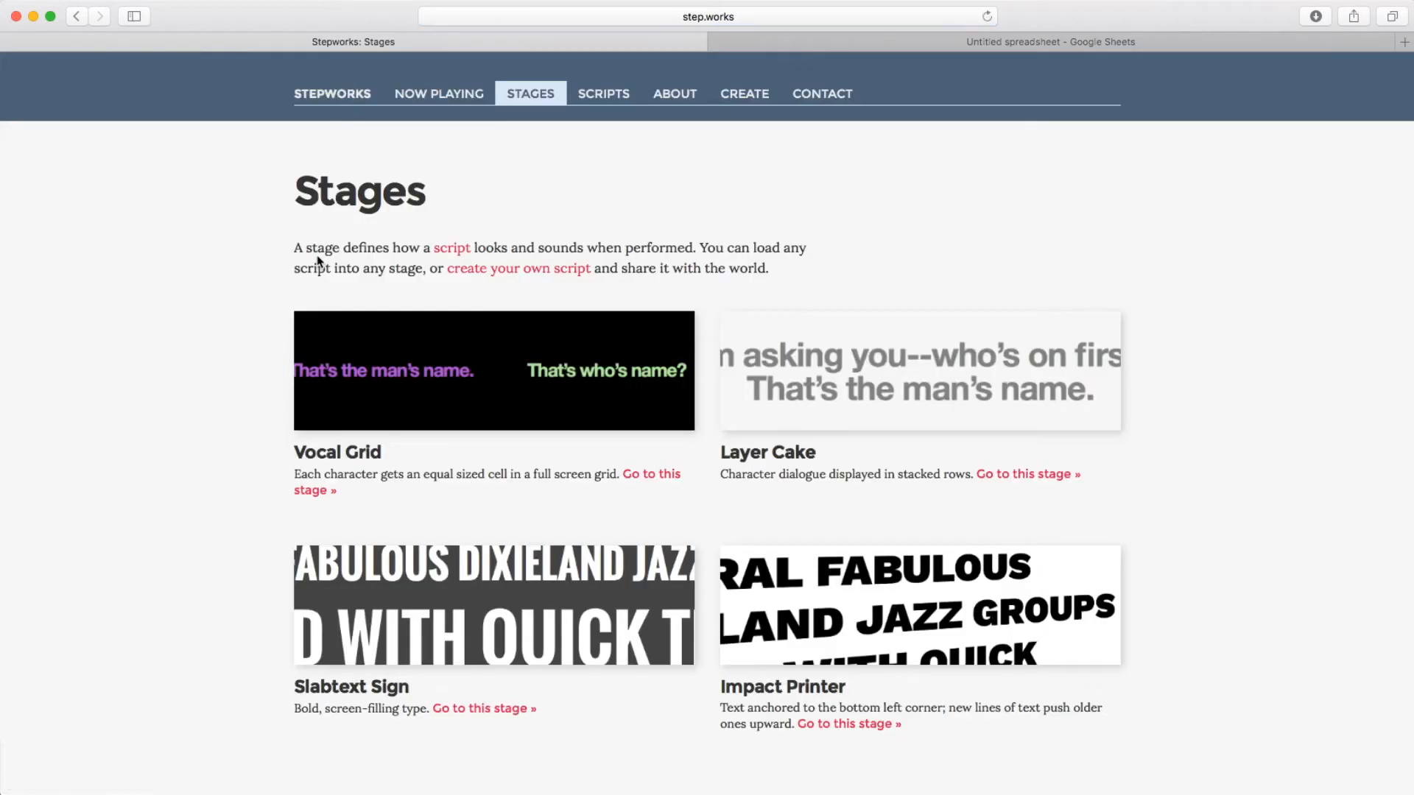
pyautogui.click(486, 401)
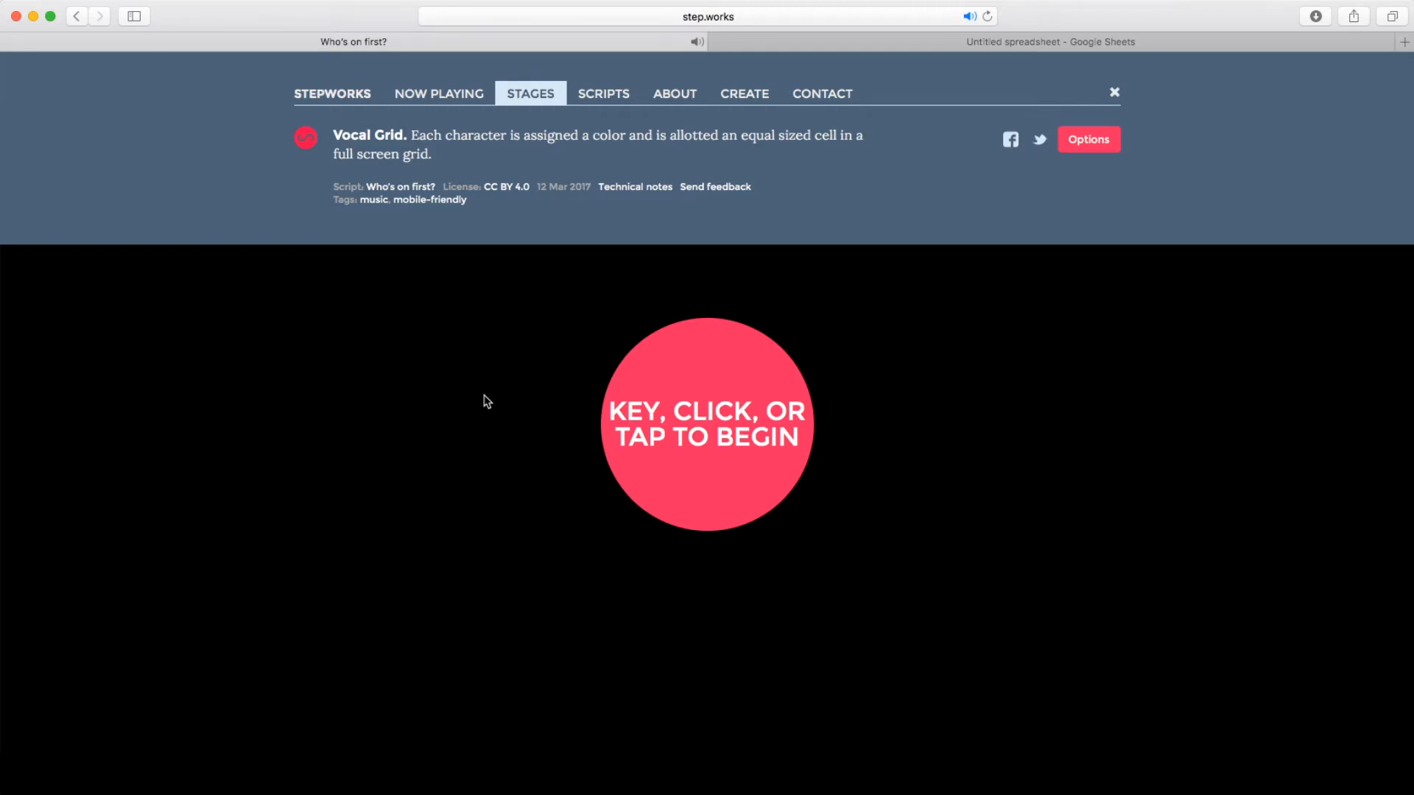
pyautogui.click(484, 396)
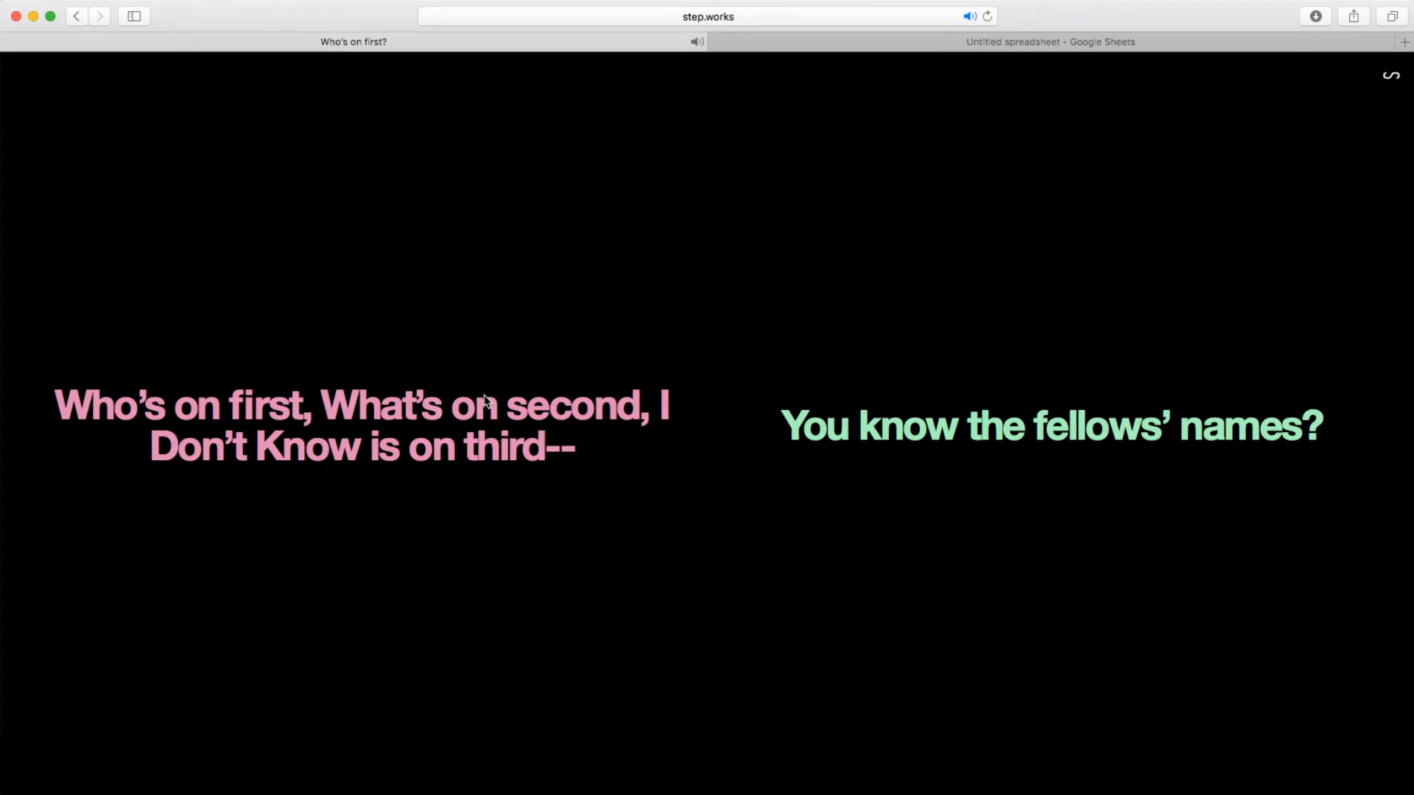
# Open the stage's options and examine the available script sources, including loading from Google Sheets
pyautogui.press('Escape')
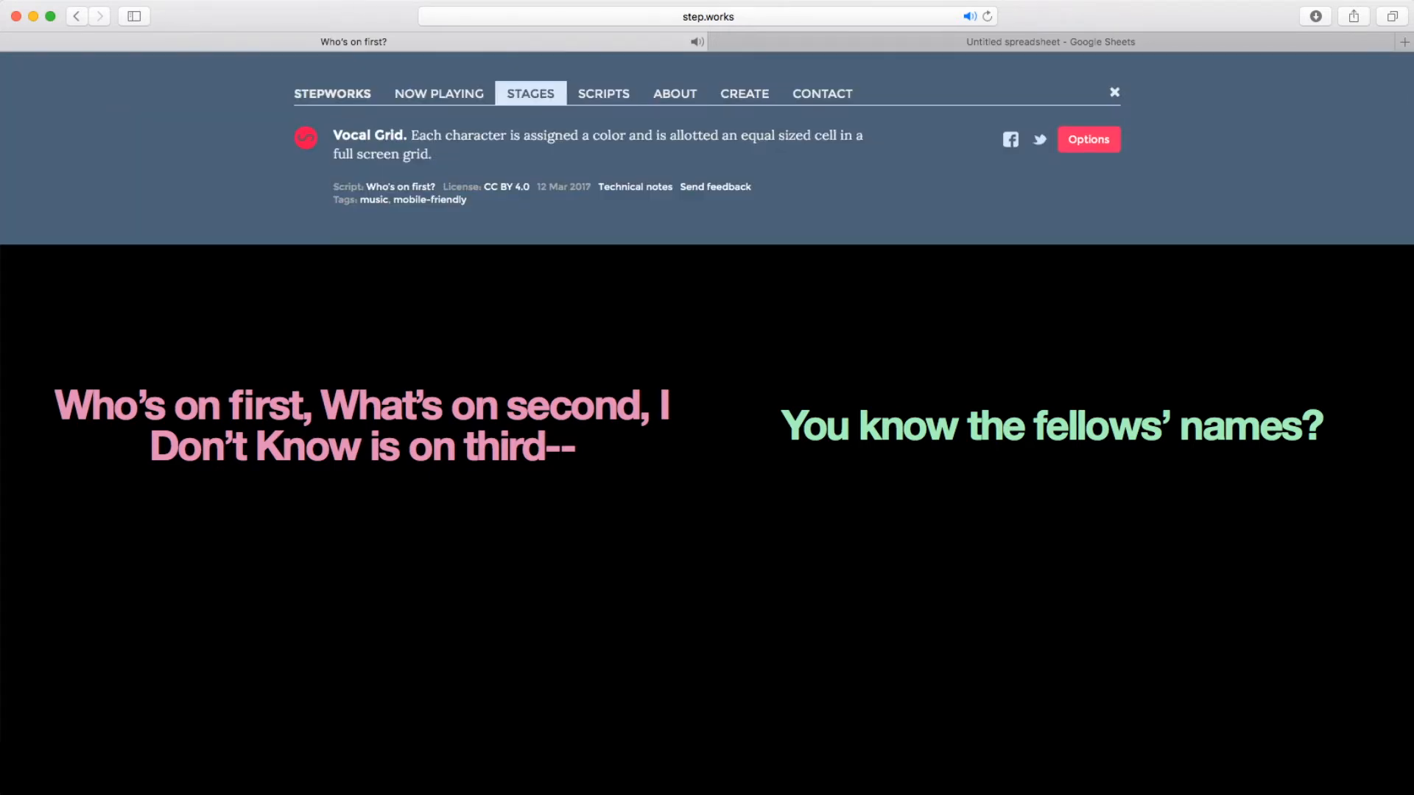
pyautogui.click(1085, 143)
pyautogui.click(560, 150)
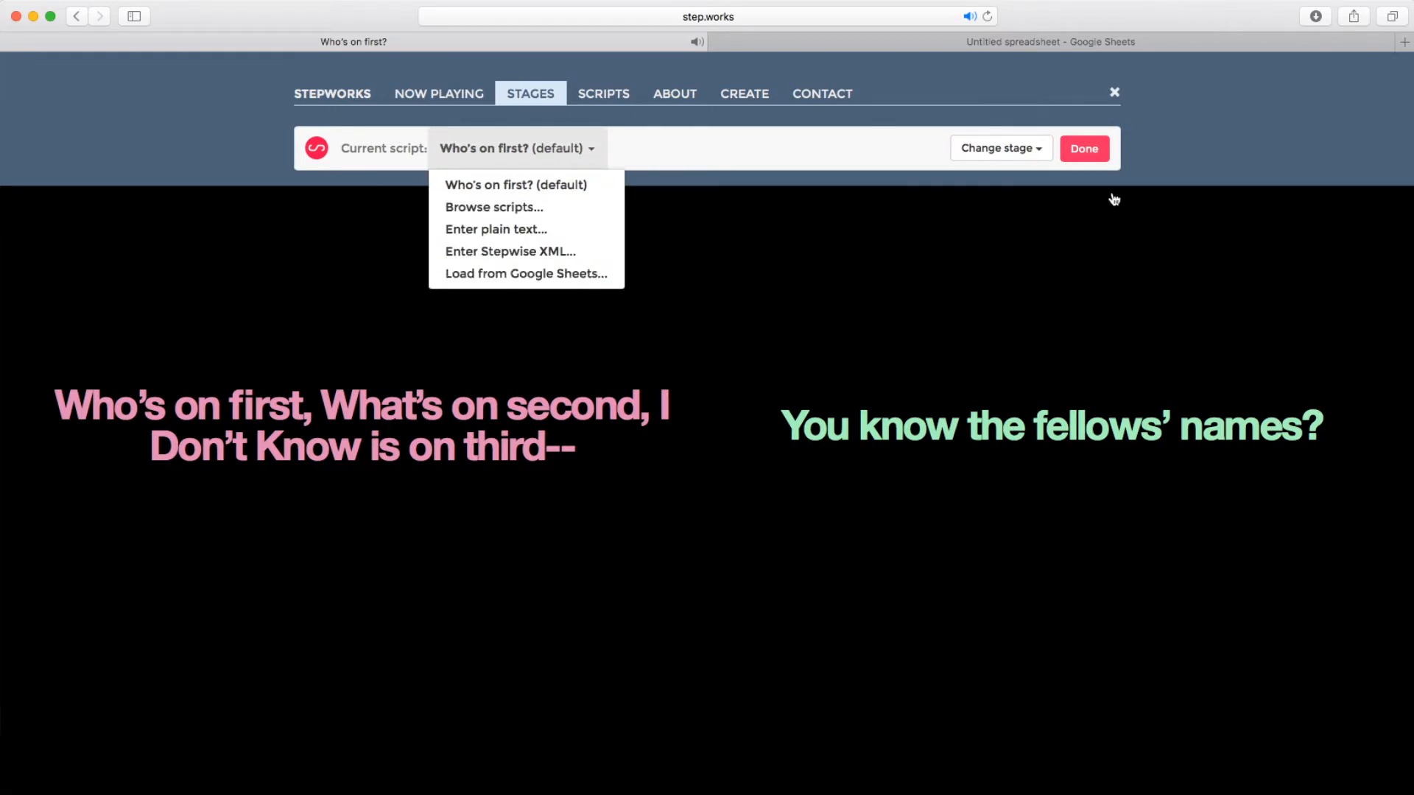
pyautogui.click(1165, 156)
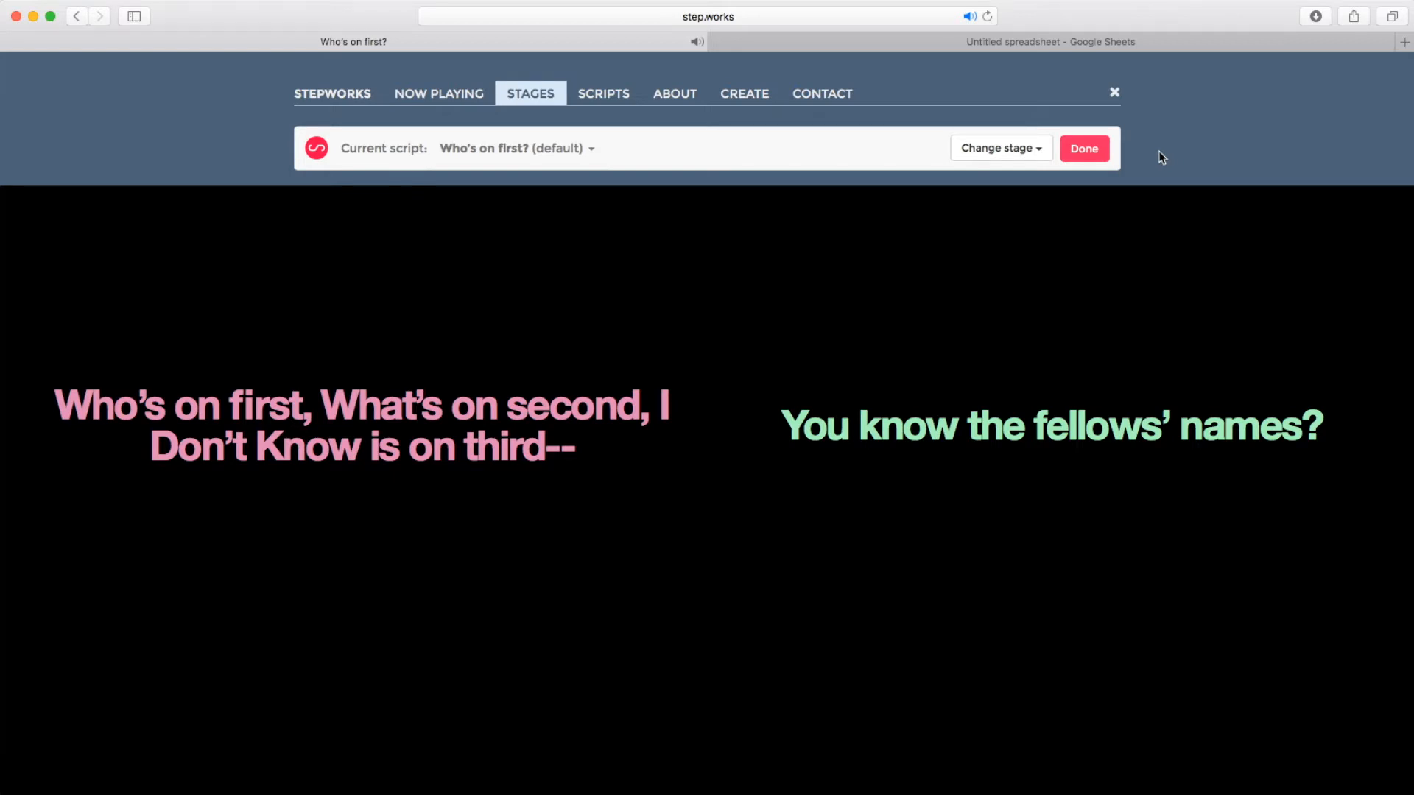
# Switch to the blank Google Sheets spreadsheet and enter the bold header "Part 1" in cell A1
pyautogui.click(863, 46)
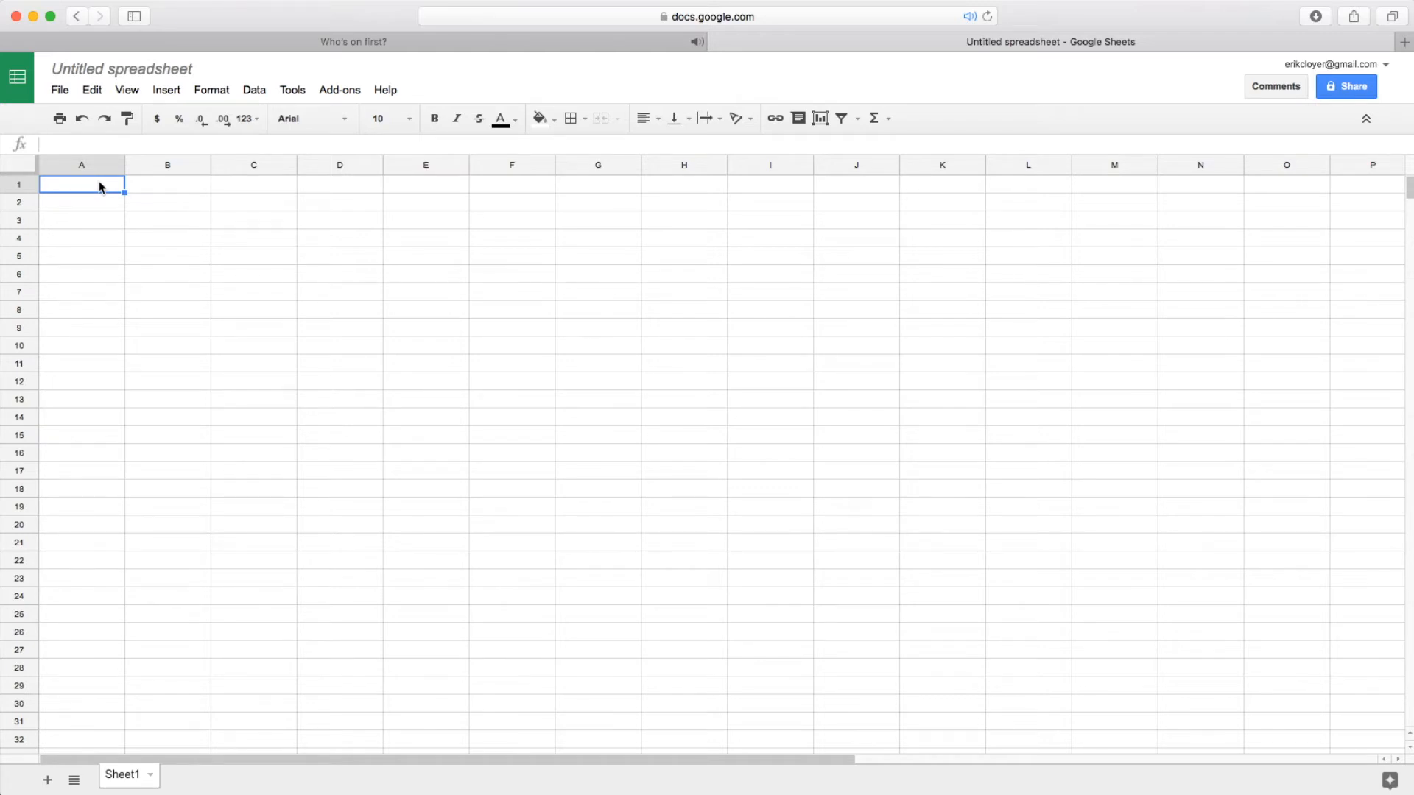
pyautogui.write('Part 1')
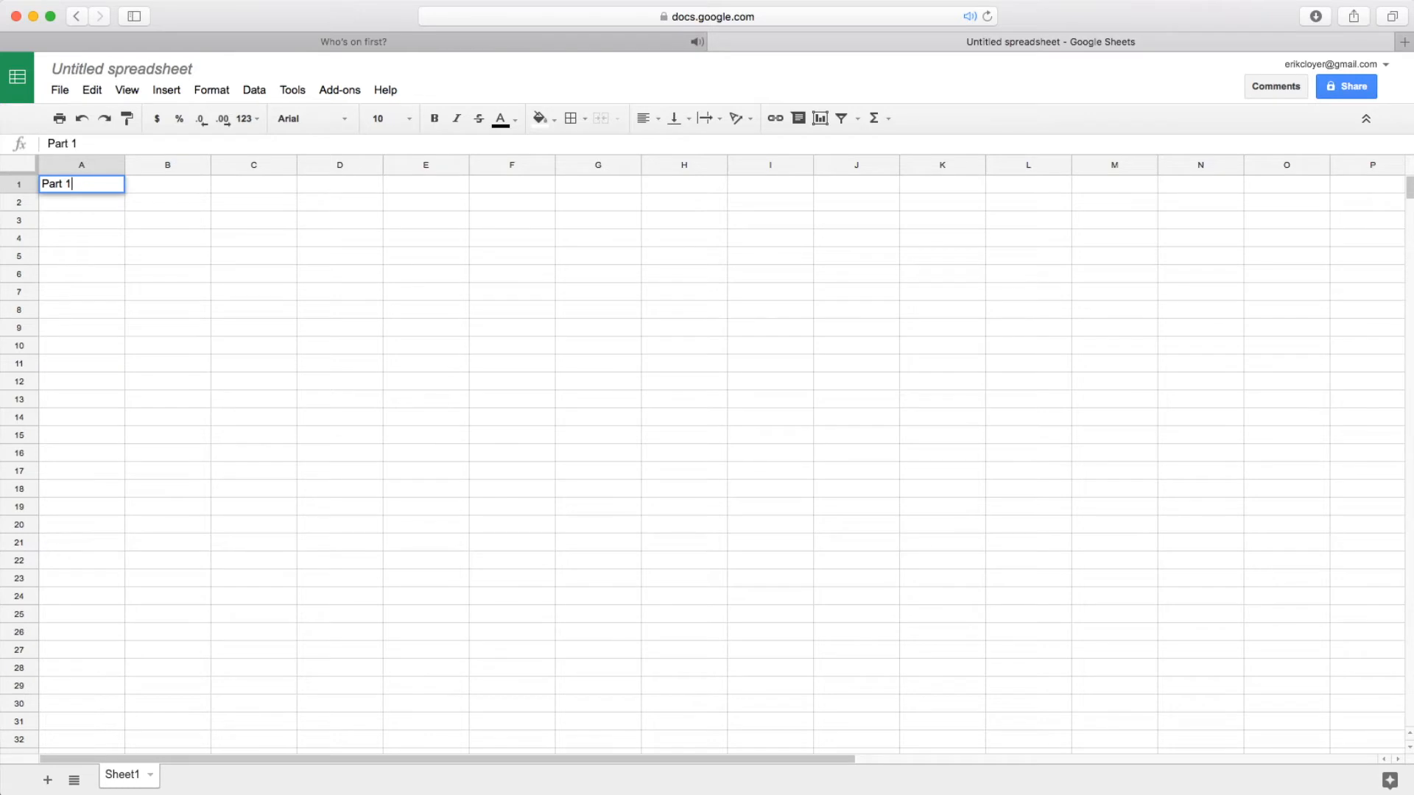
pyautogui.press('Return')
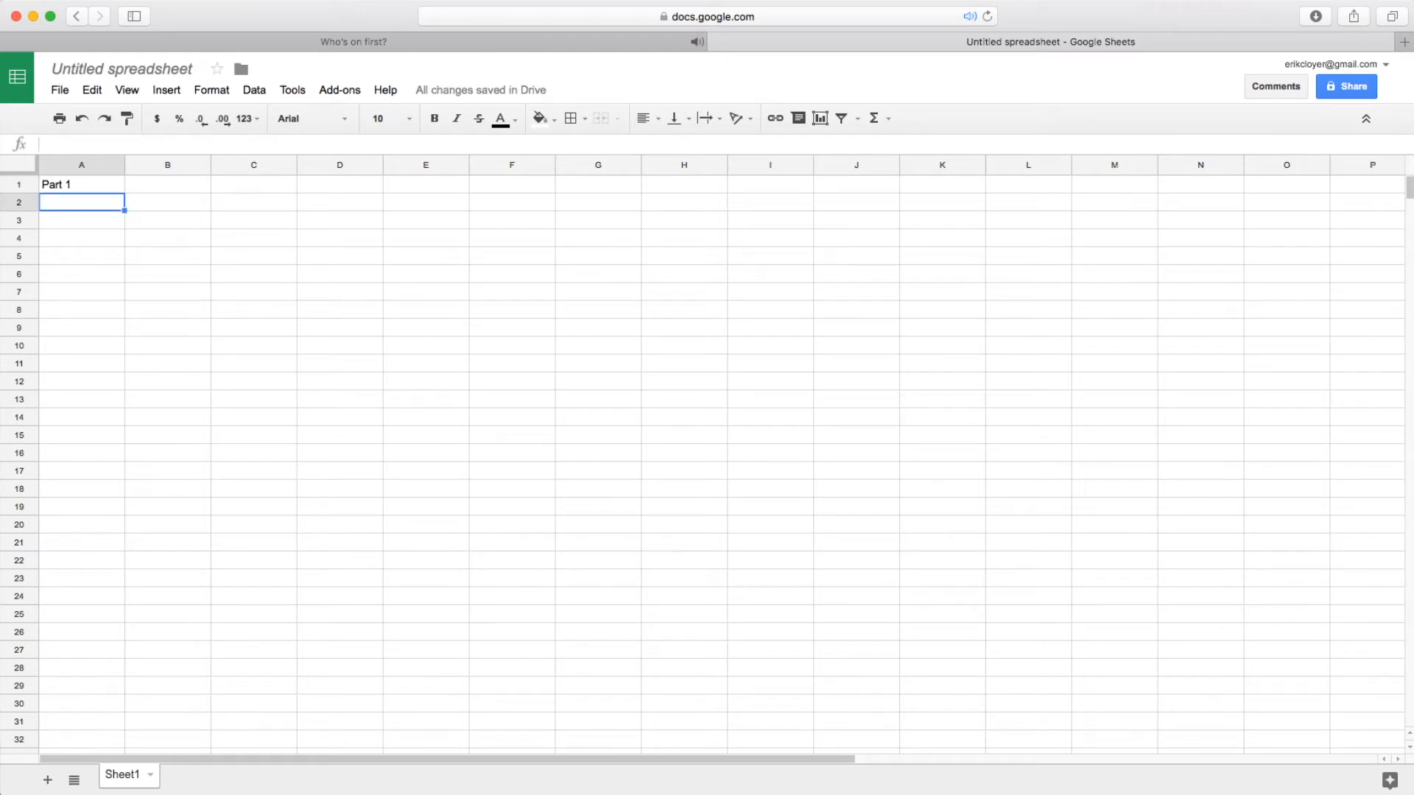
pyautogui.click(82, 185)
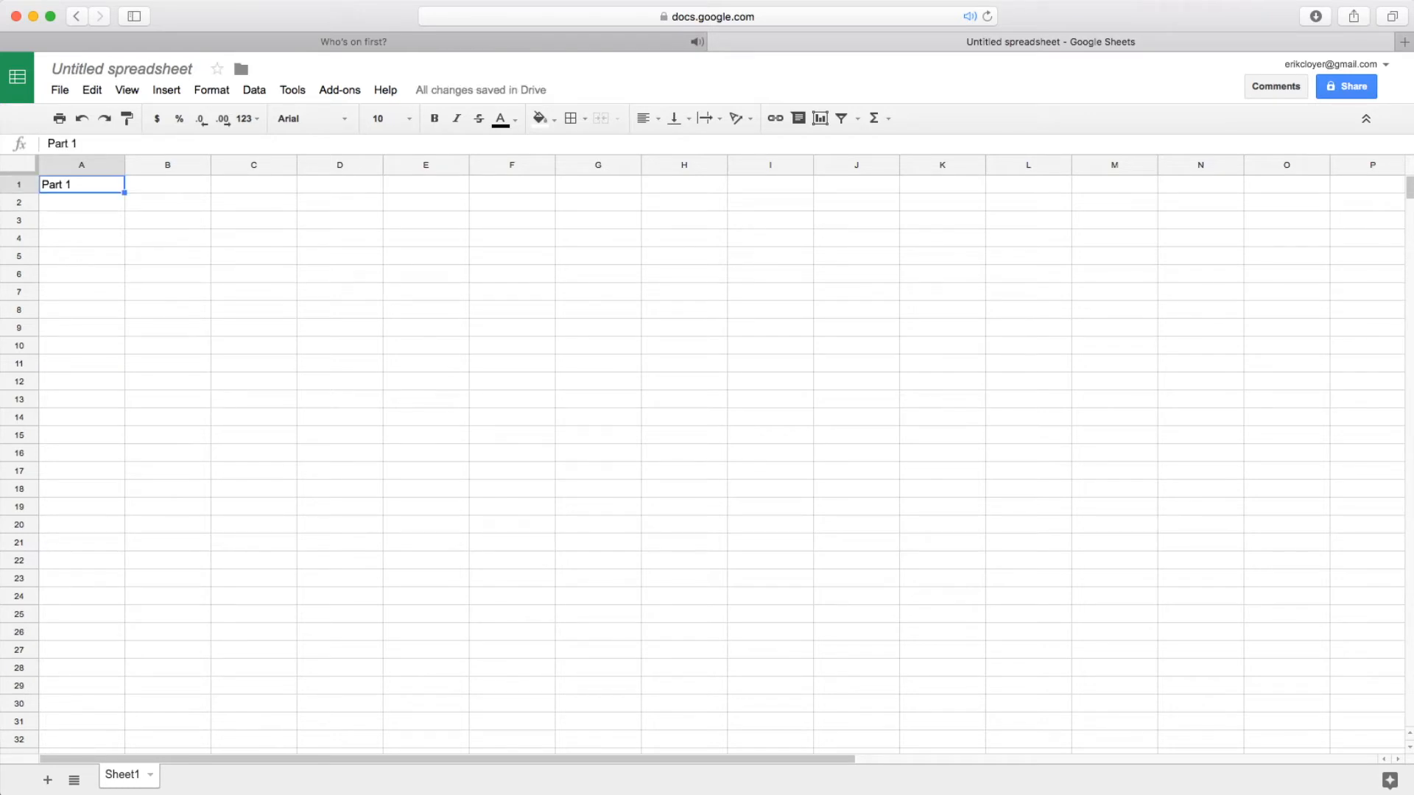
pyautogui.press('super+b')
pyautogui.press('Down')
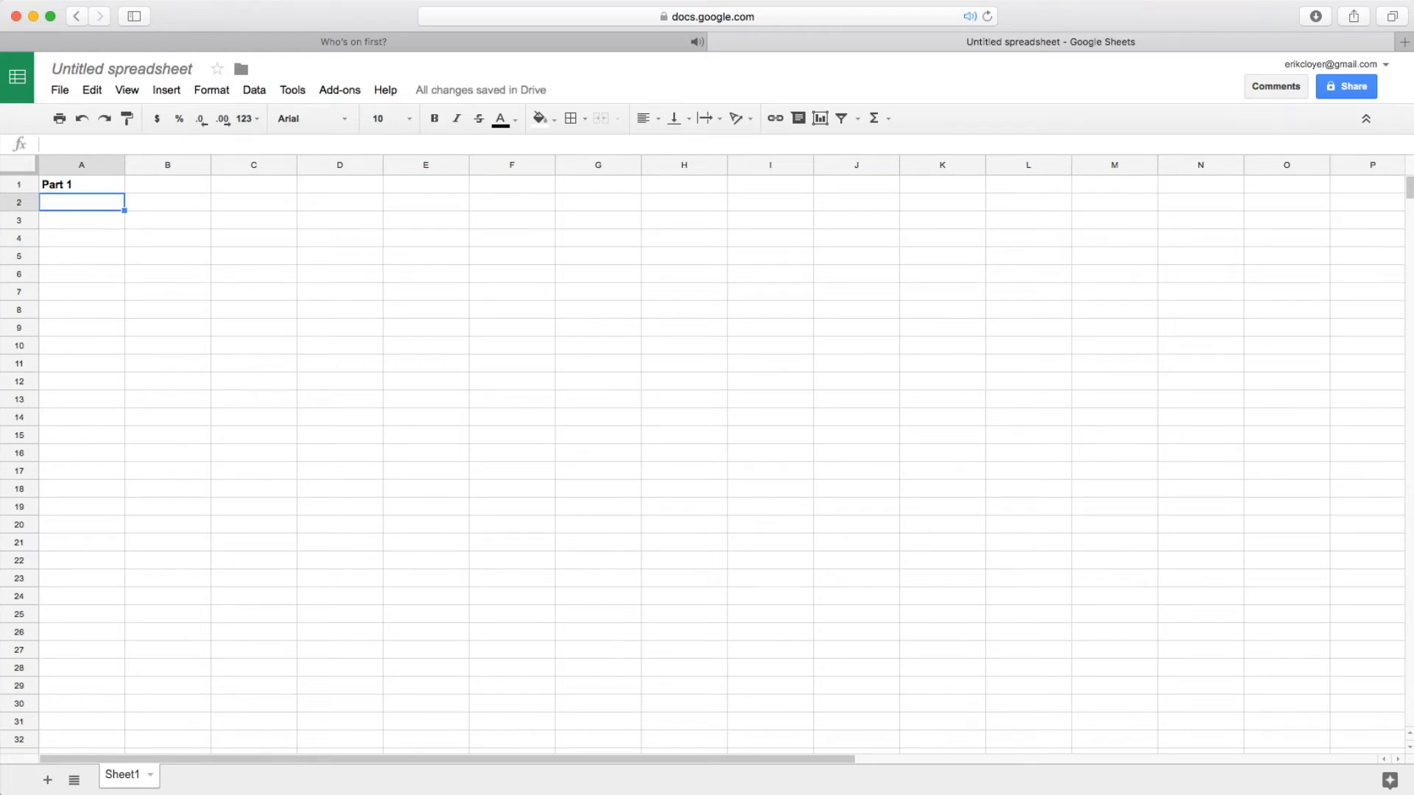
# Enter the first lyric words "Row," in cell A2 and "row," in cell A3
pyautogui.write('Row')
pyautogui.press('Return')
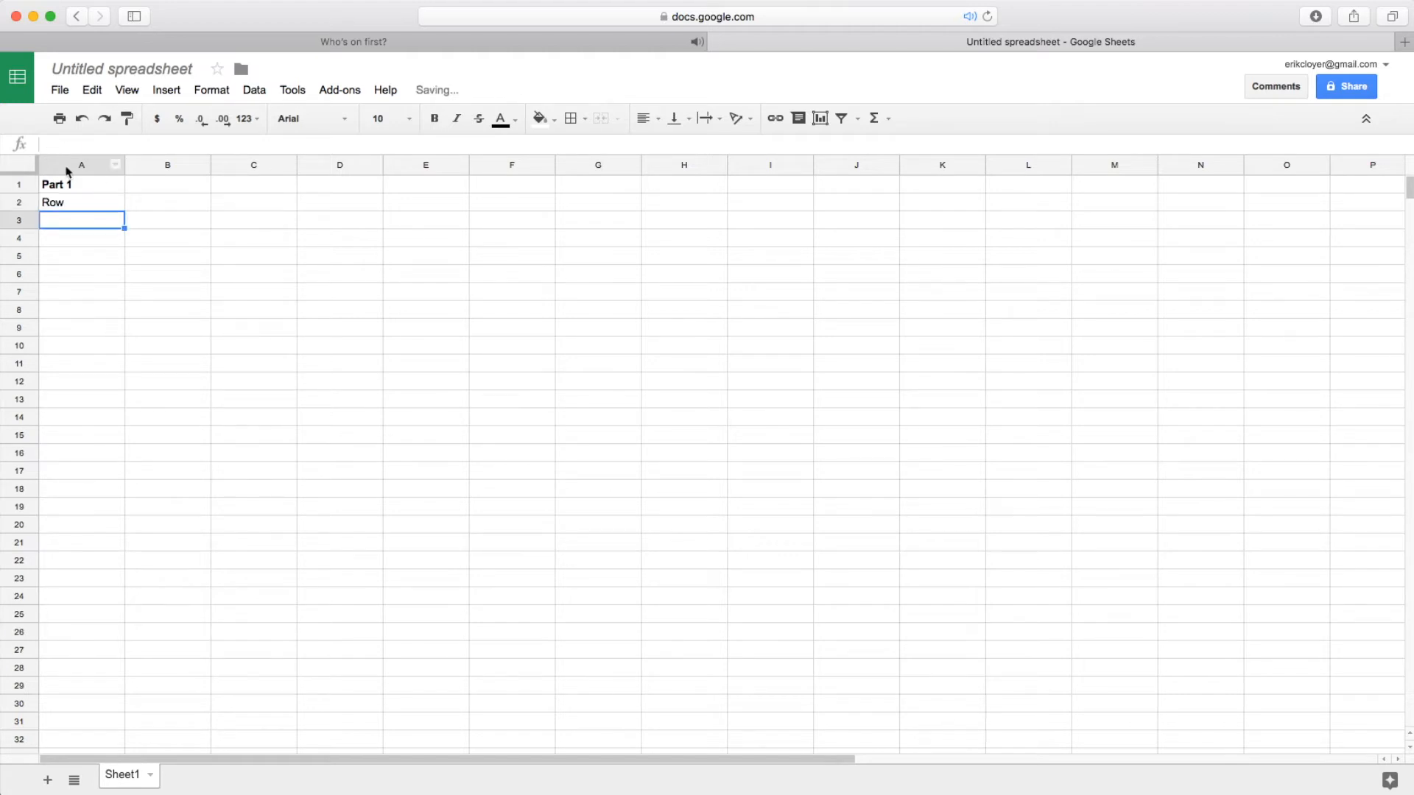
pyautogui.doubleClick(73, 202)
pyautogui.write(',')
pyautogui.click(66, 222)
pyautogui.write('row,')
pyautogui.press('Return')
# Enter "row", "your" and "boat," in cells A4 to A6, one word per cell
pyautogui.write('r')
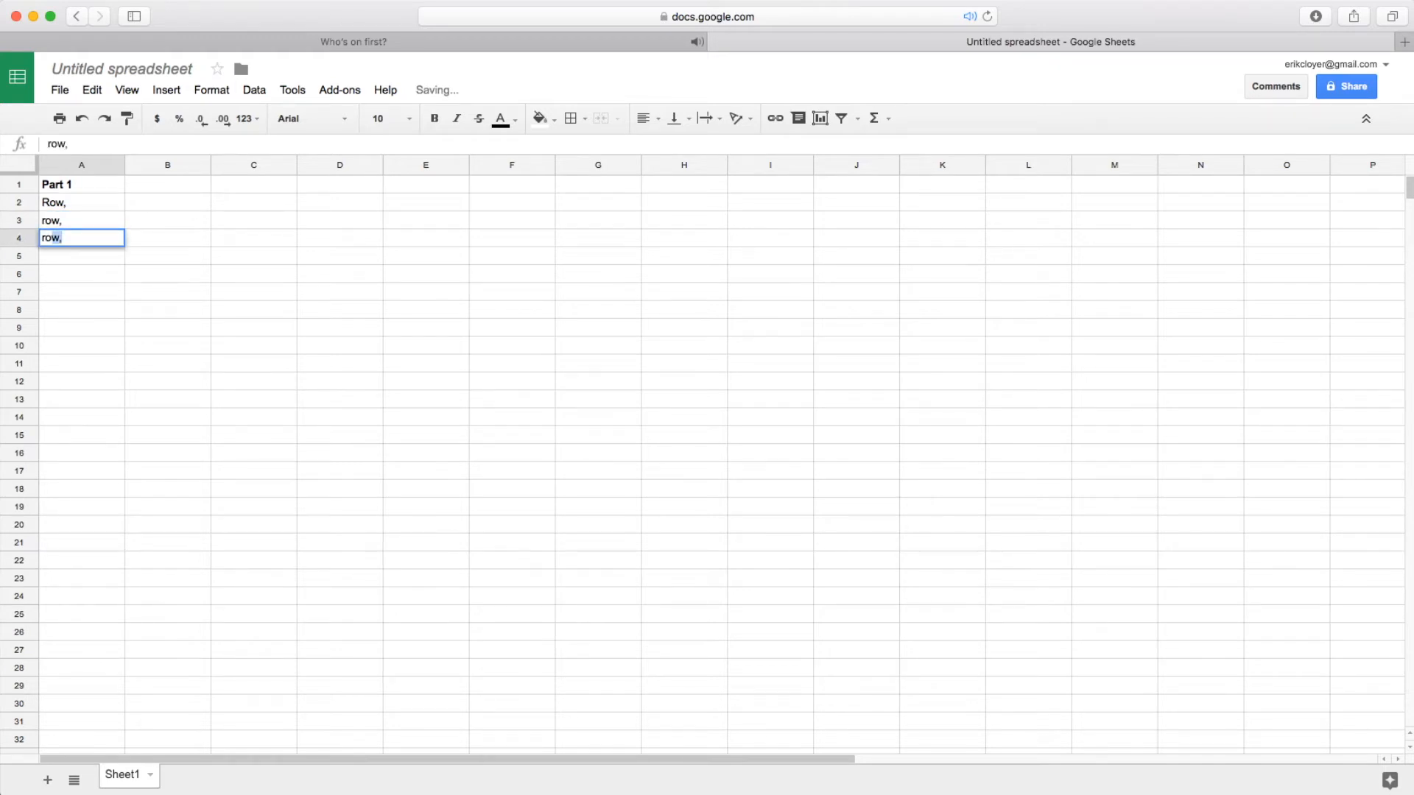
pyautogui.press('Tab')
pyautogui.doubleClick(69, 243)
pyautogui.press('BackSpace')
pyautogui.press('Return')
pyautogui.write('your')
pyautogui.press('Return')
pyautogui.write('boat,')
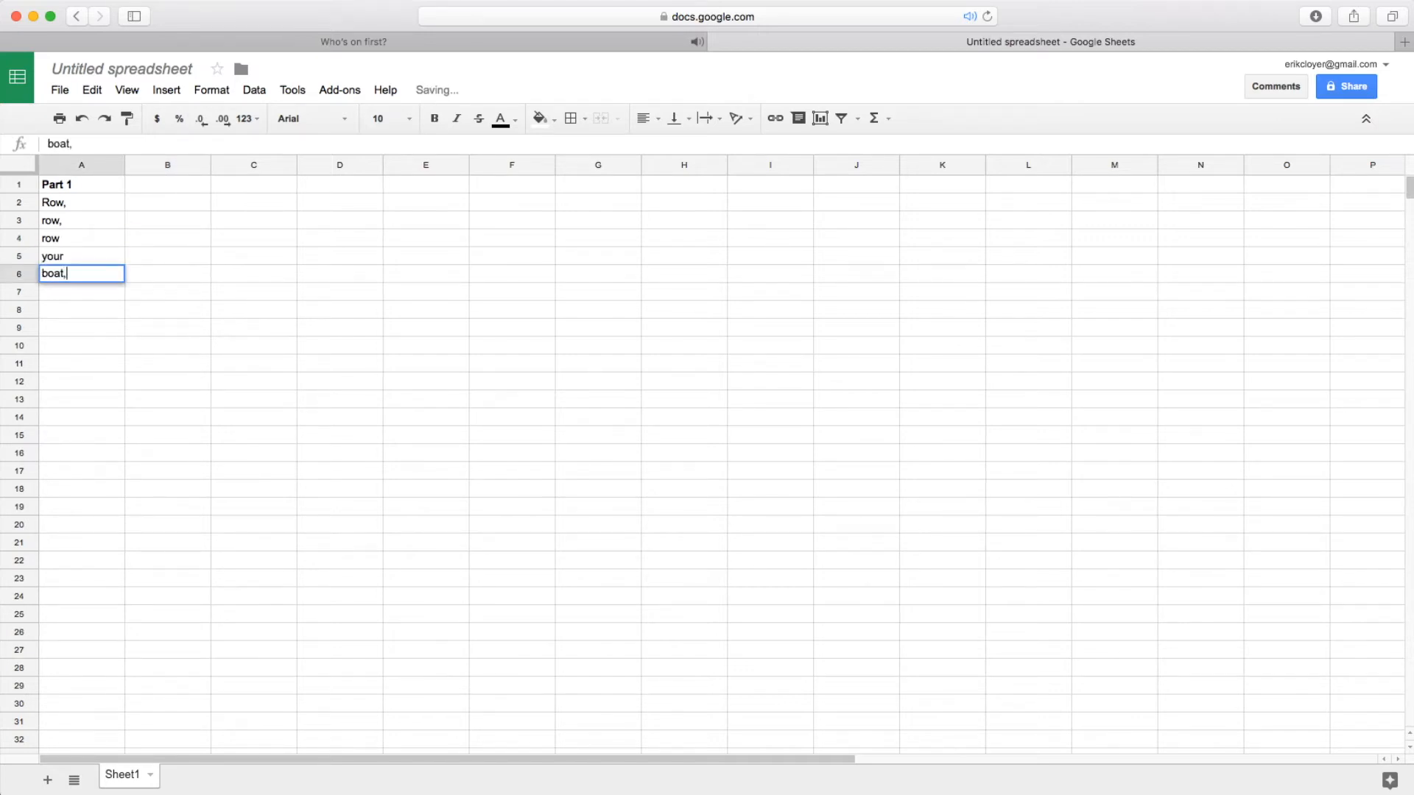
pyautogui.press('Return')
# Enter "gently", "down", "the" and "stream." in cells A7 to A10
pyautogui.write('genty')
pyautogui.press('BackSpace')
pyautogui.press('BackSpace')
pyautogui.write('tly')
pyautogui.press('Return')
pyautogui.write('wn')
pyautogui.press('Return')
pyautogui.write('the')
pyautogui.press('Return')
pyautogui.write('stream.')
pyautogui.press('Return')
# Enter "Merrily," in cell A11 and "merrily," in each of cells A12 to A14
pyautogui.write('Merrily,')
pyautogui.press('Return')
pyautogui.write('merr')
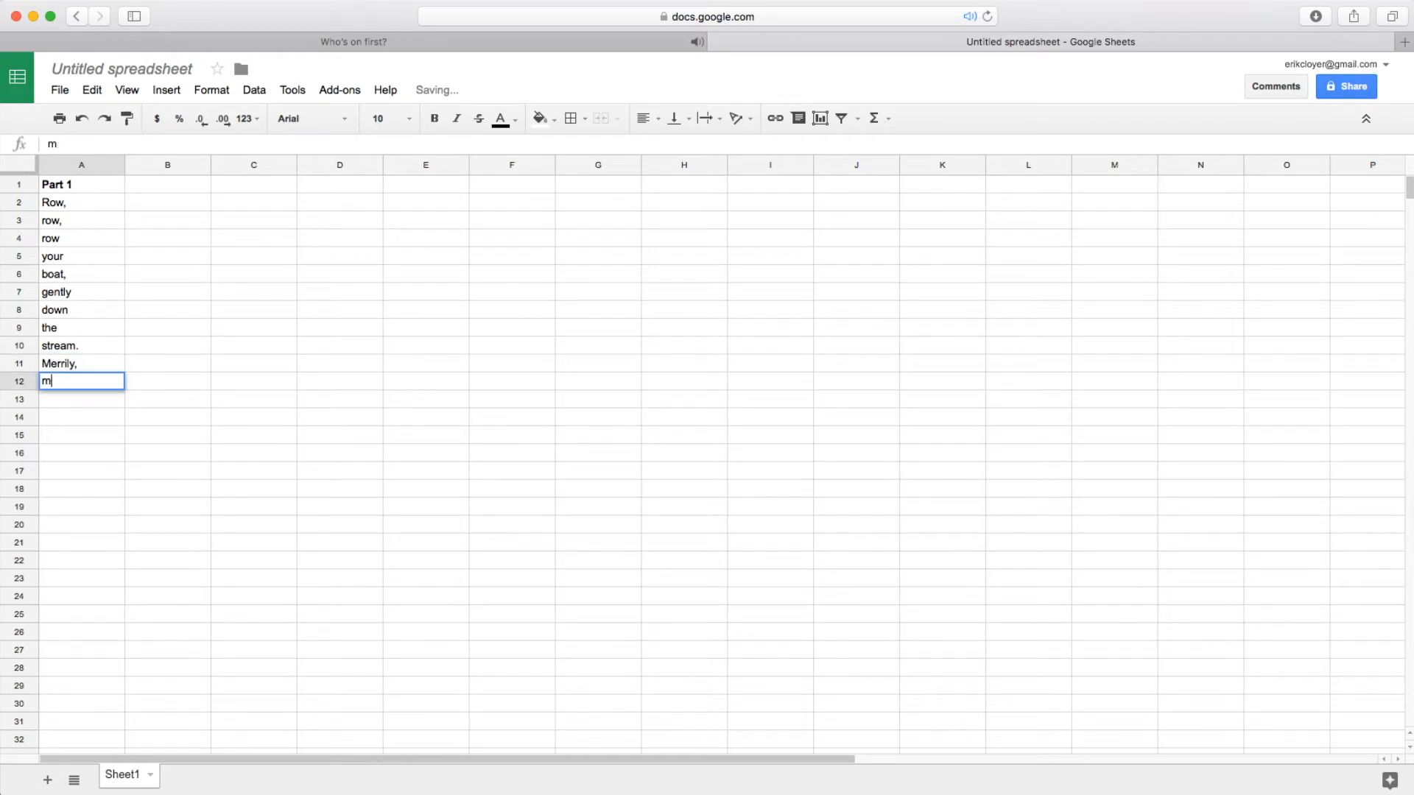
pyautogui.press('Return')
pyautogui.write('merrily,')
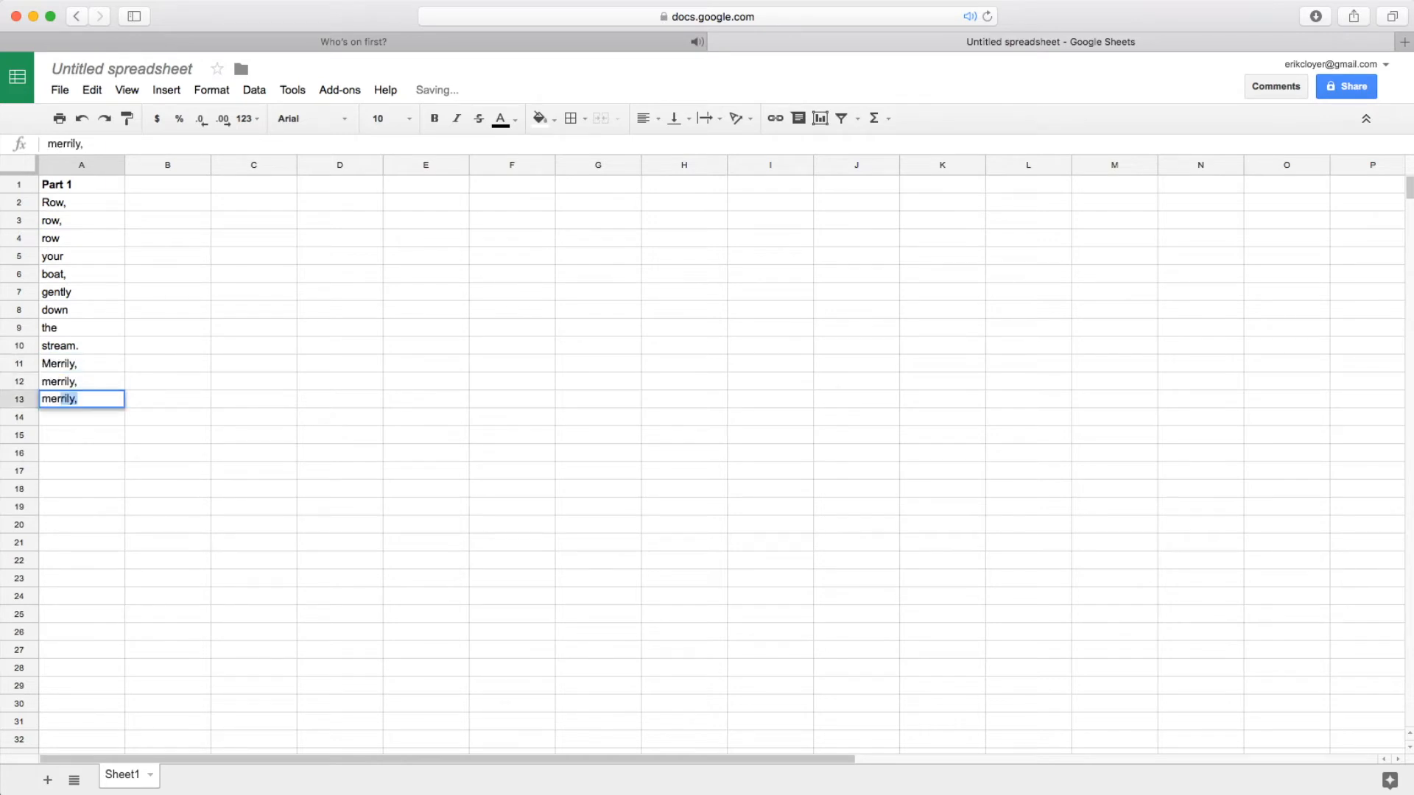
pyautogui.press('Return')
pyautogui.write('merrily,')
pyautogui.press('Return')
# Enter "live", "is", "but", "a" and "dream." in cells A15 to A19
pyautogui.write('live')
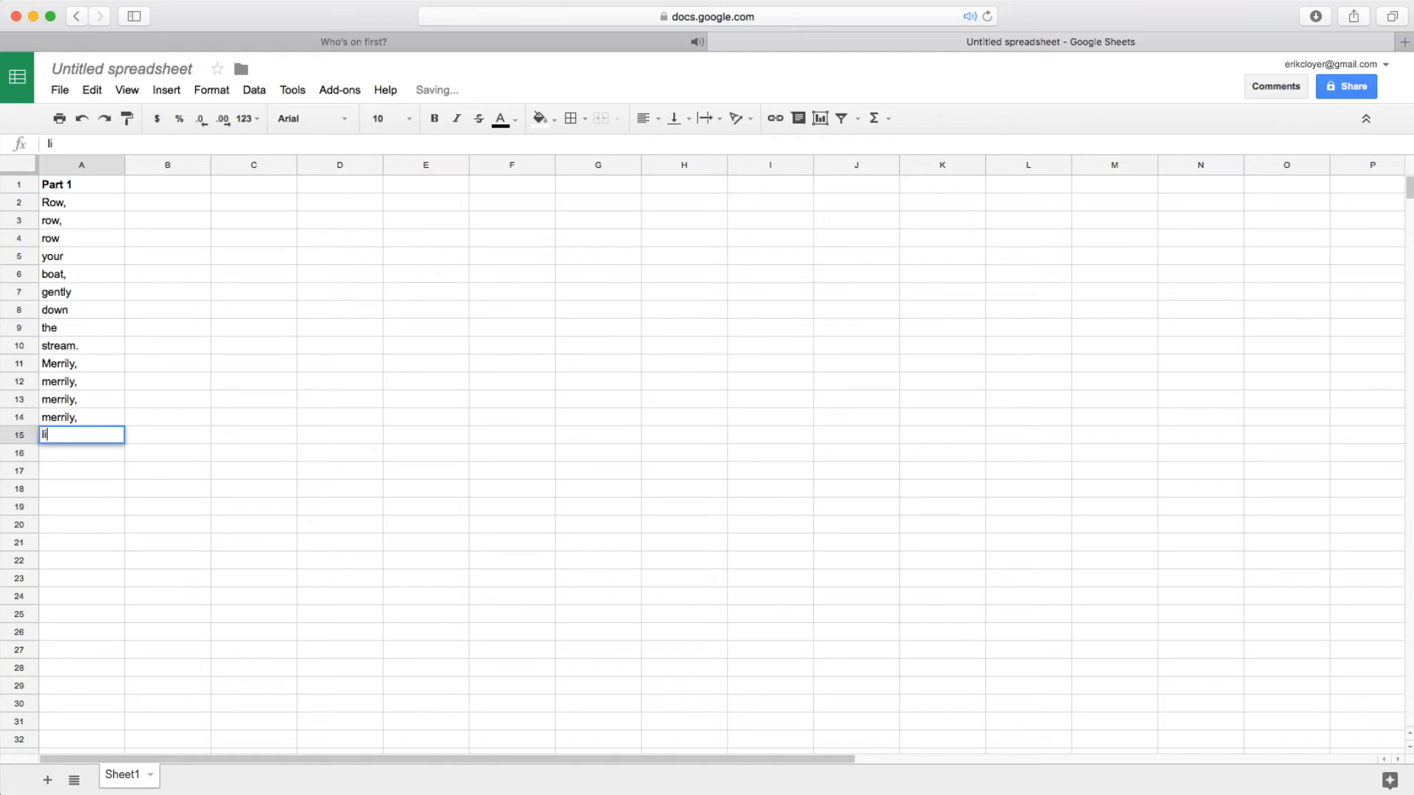
pyautogui.press('Return')
pyautogui.write('is but')
pyautogui.press('BackSpace')
pyautogui.press('BackSpace')
pyautogui.press('BackSpace')
pyautogui.press('BackSpace')
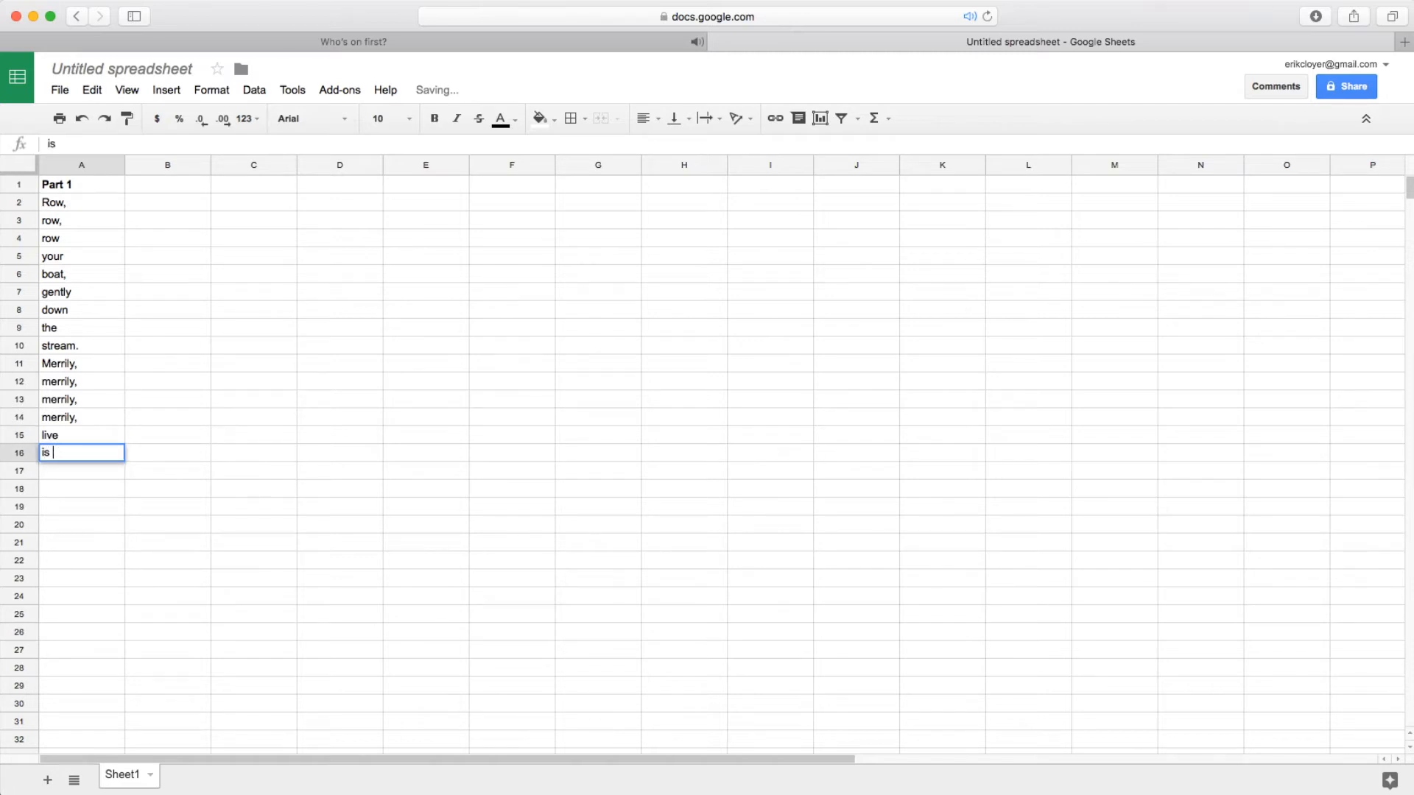
pyautogui.press('Return')
pyautogui.write('but')
pyautogui.press('Return')
pyautogui.write('a')
pyautogui.press('Return')
pyautogui.write('dream.')
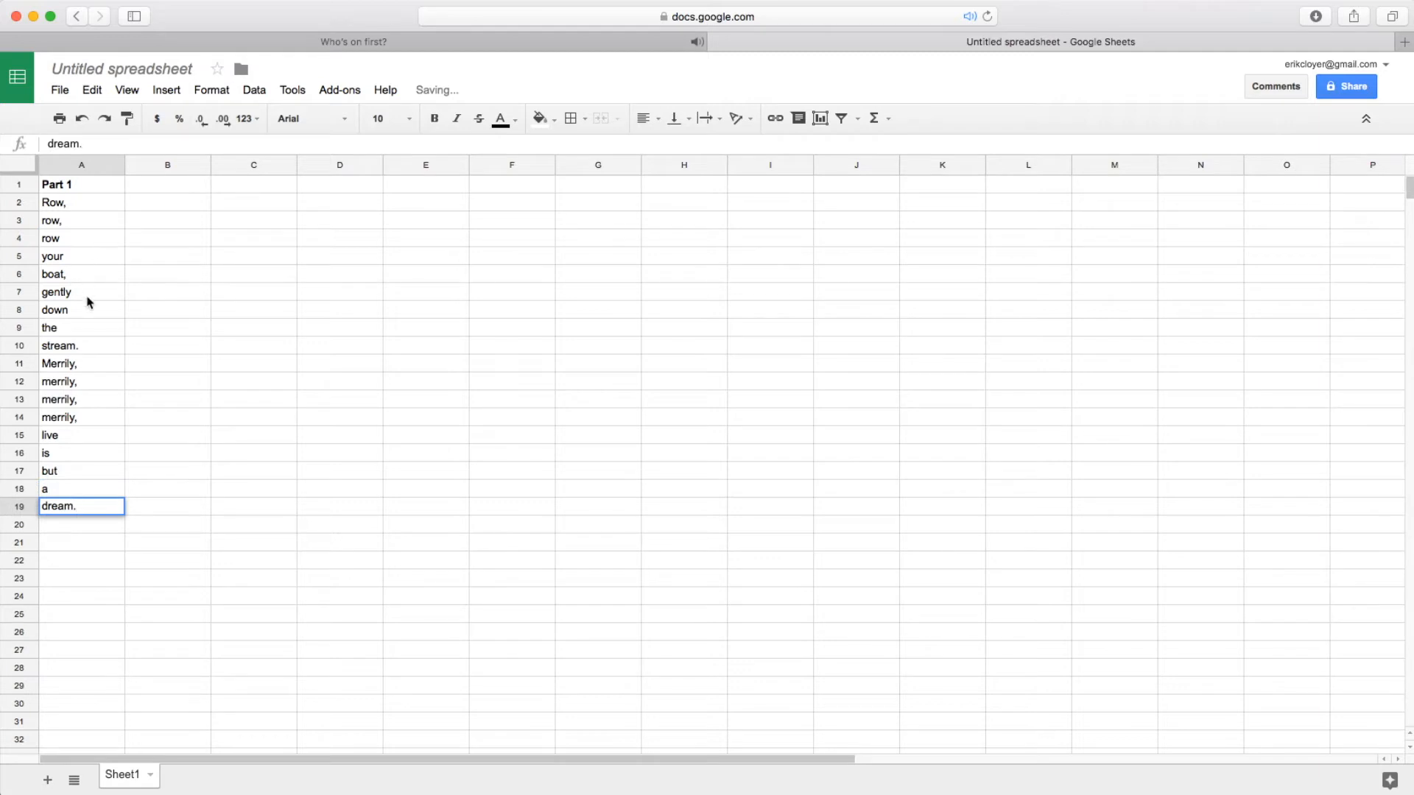
pyautogui.click(81, 548)
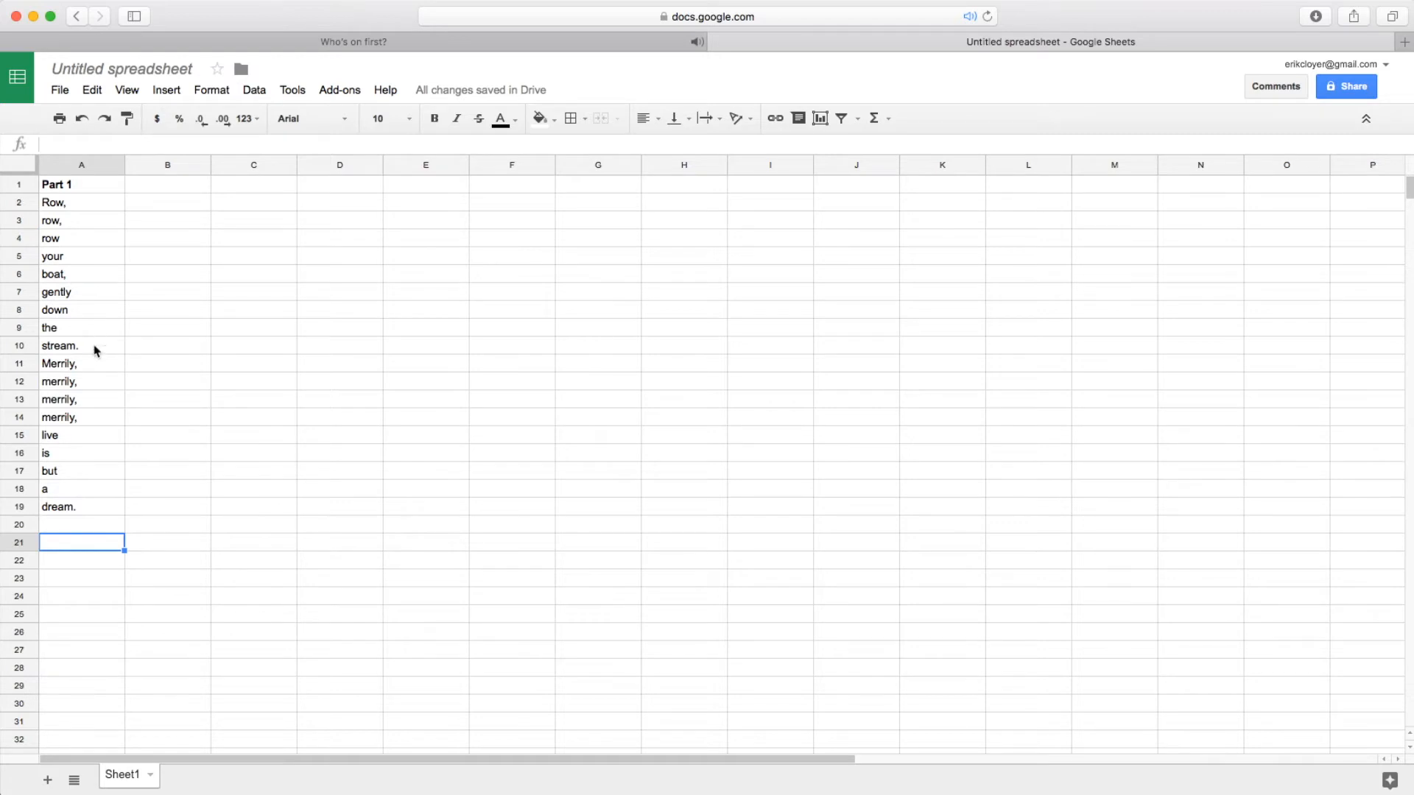
# Publish the entire spreadsheet to the web as a web page and copy its link
pyautogui.click(61, 90)
pyautogui.click(134, 405)
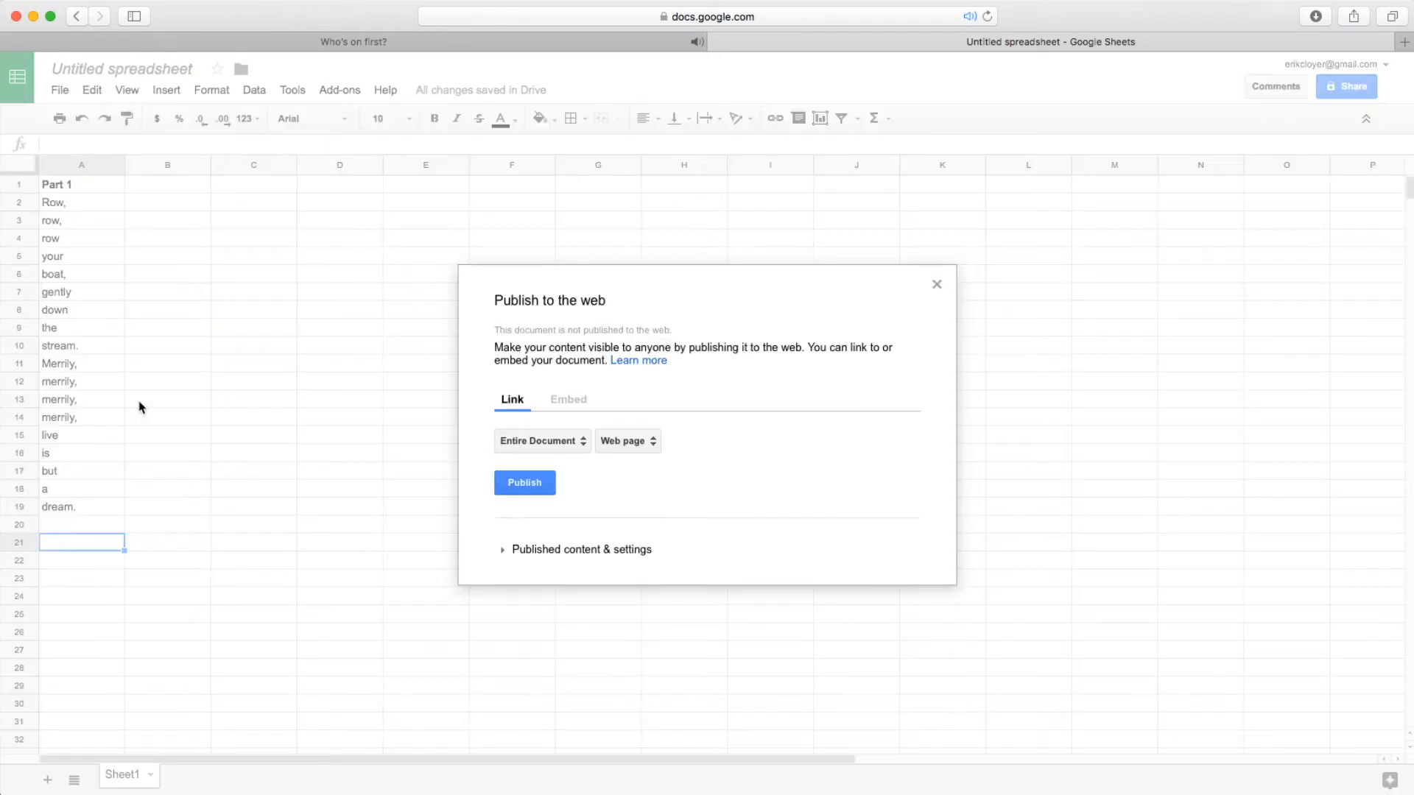
pyautogui.click(524, 484)
pyautogui.click(861, 426)
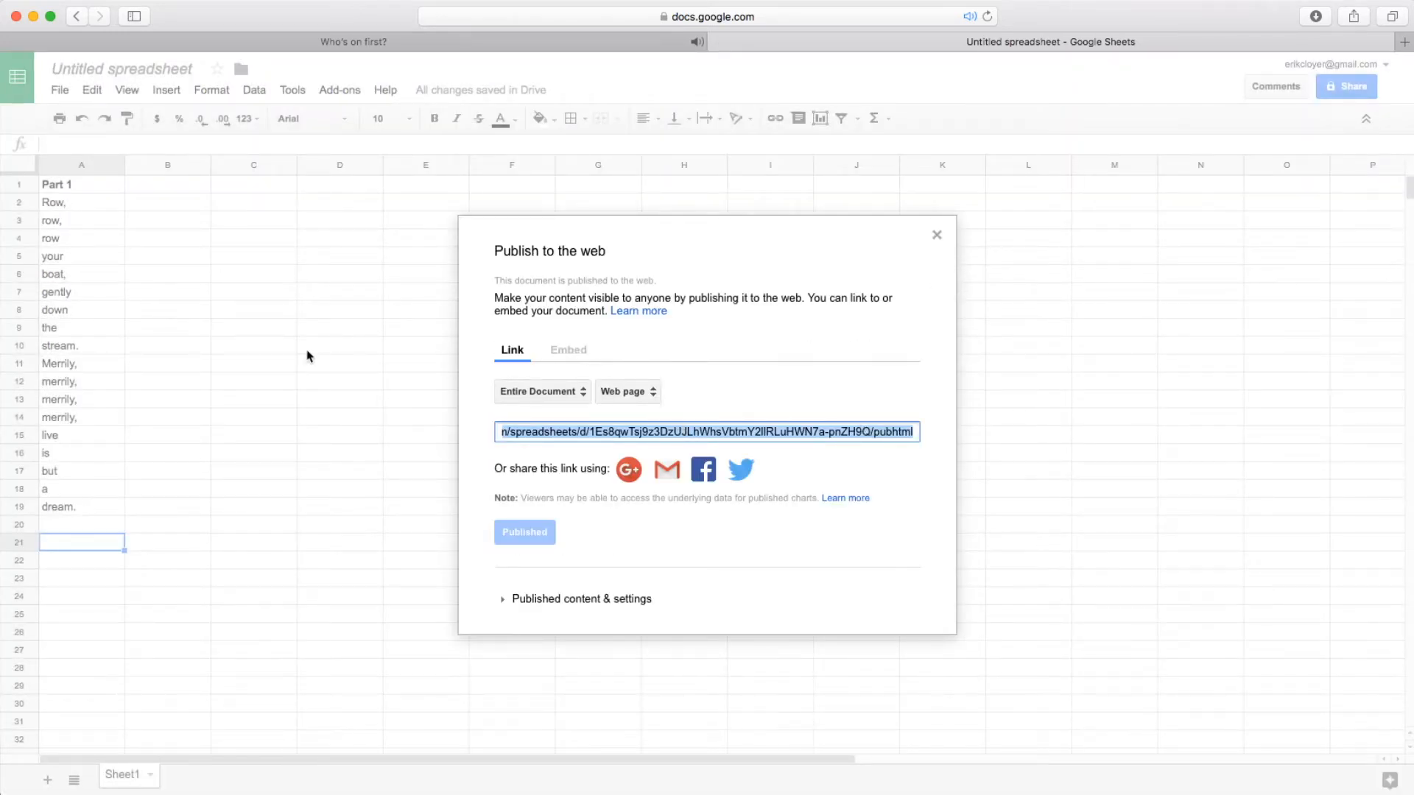
pyautogui.click(283, 345)
# Switch to Stepworks, load the script from the published Google Sheets link into the Vocal Grid stage, and play it
pyautogui.click(353, 42)
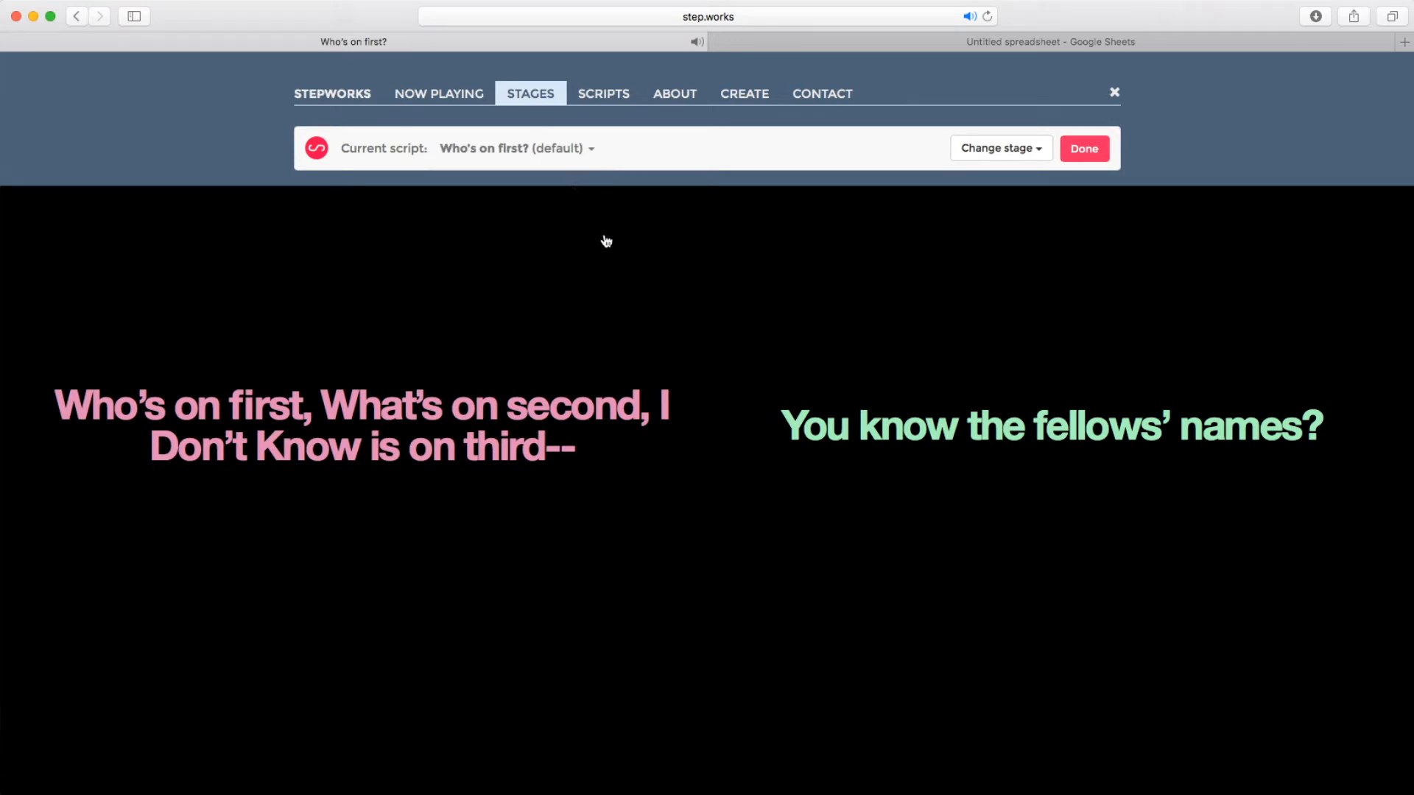
pyautogui.press('Escape')
pyautogui.press('Escape')
pyautogui.press('Escape')
pyautogui.press('Escape')
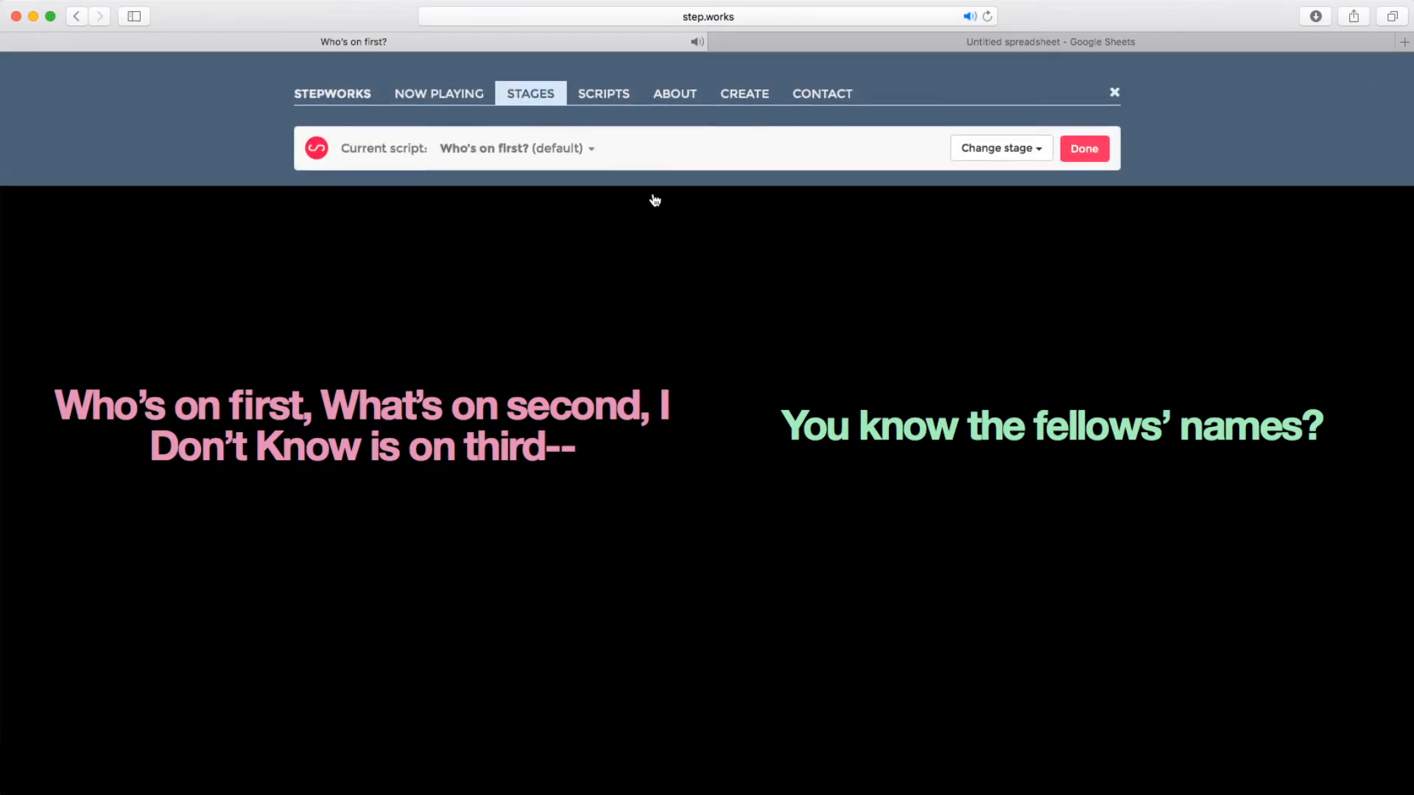
pyautogui.click(537, 151)
pyautogui.click(528, 276)
pyautogui.click(583, 209)
pyautogui.write('https://docs.google.com/spreadsheets/d/1Es8qwTsj9z3DzUJLhWhsVbtmY2llRLuHWN7a-pnZH9Q/pubhtml')
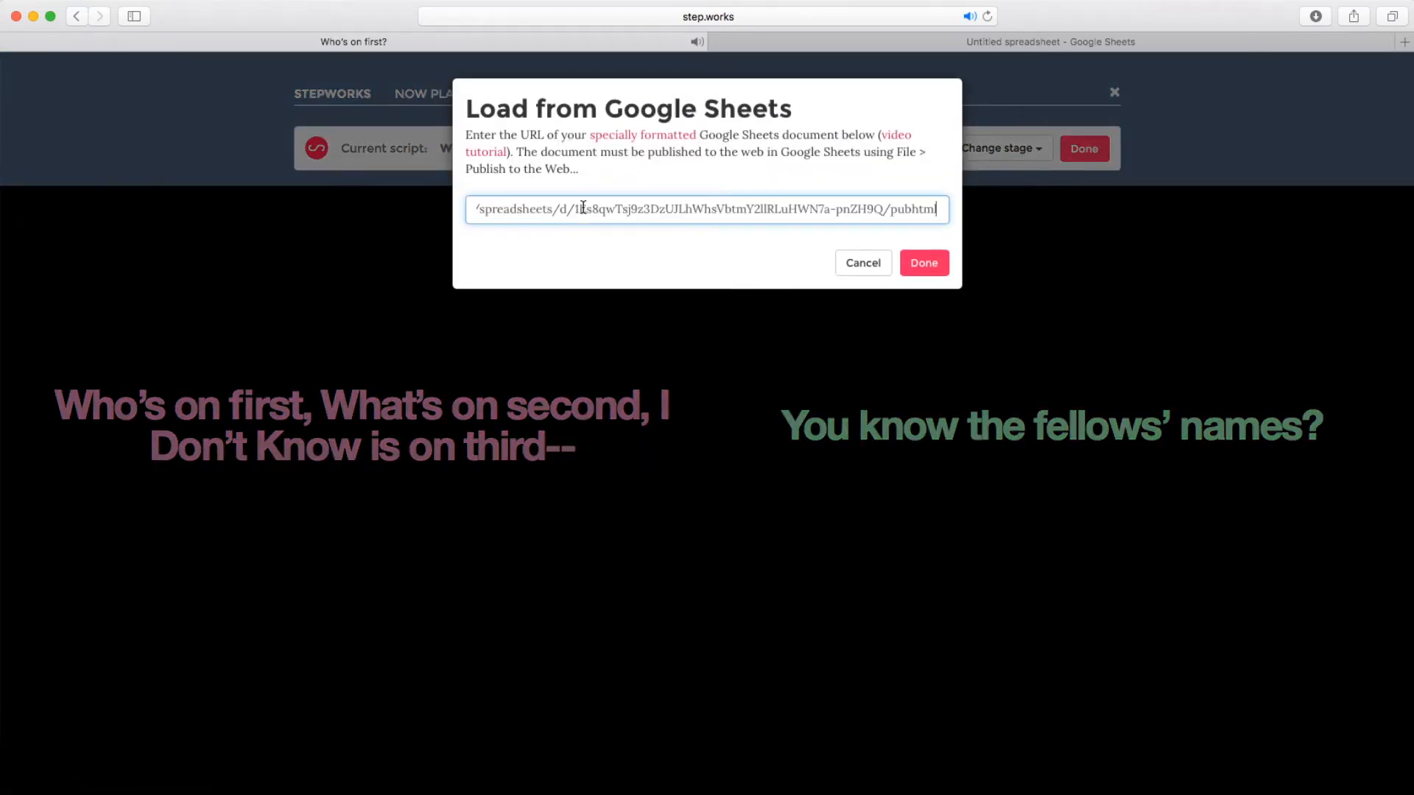
pyautogui.click(925, 266)
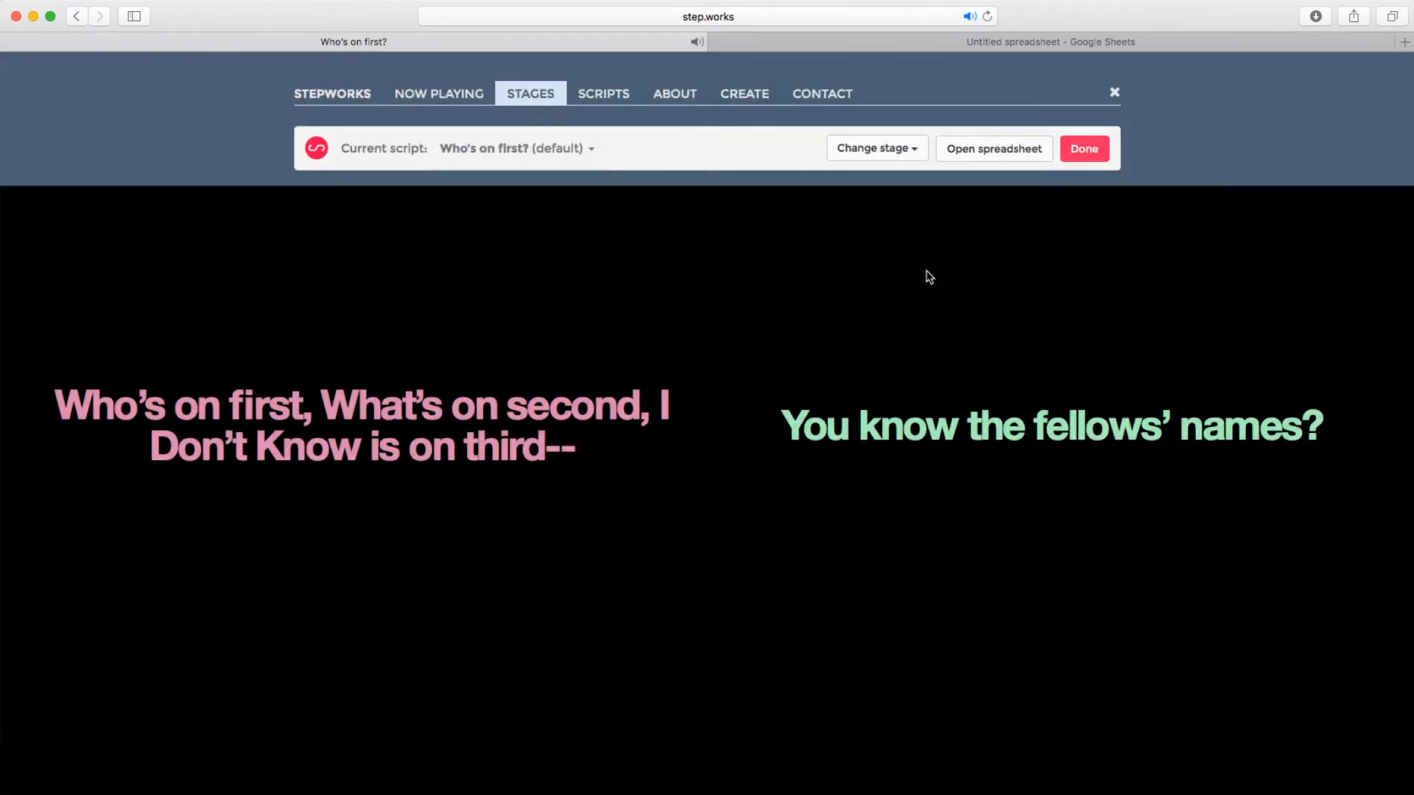
pyautogui.click(883, 556)
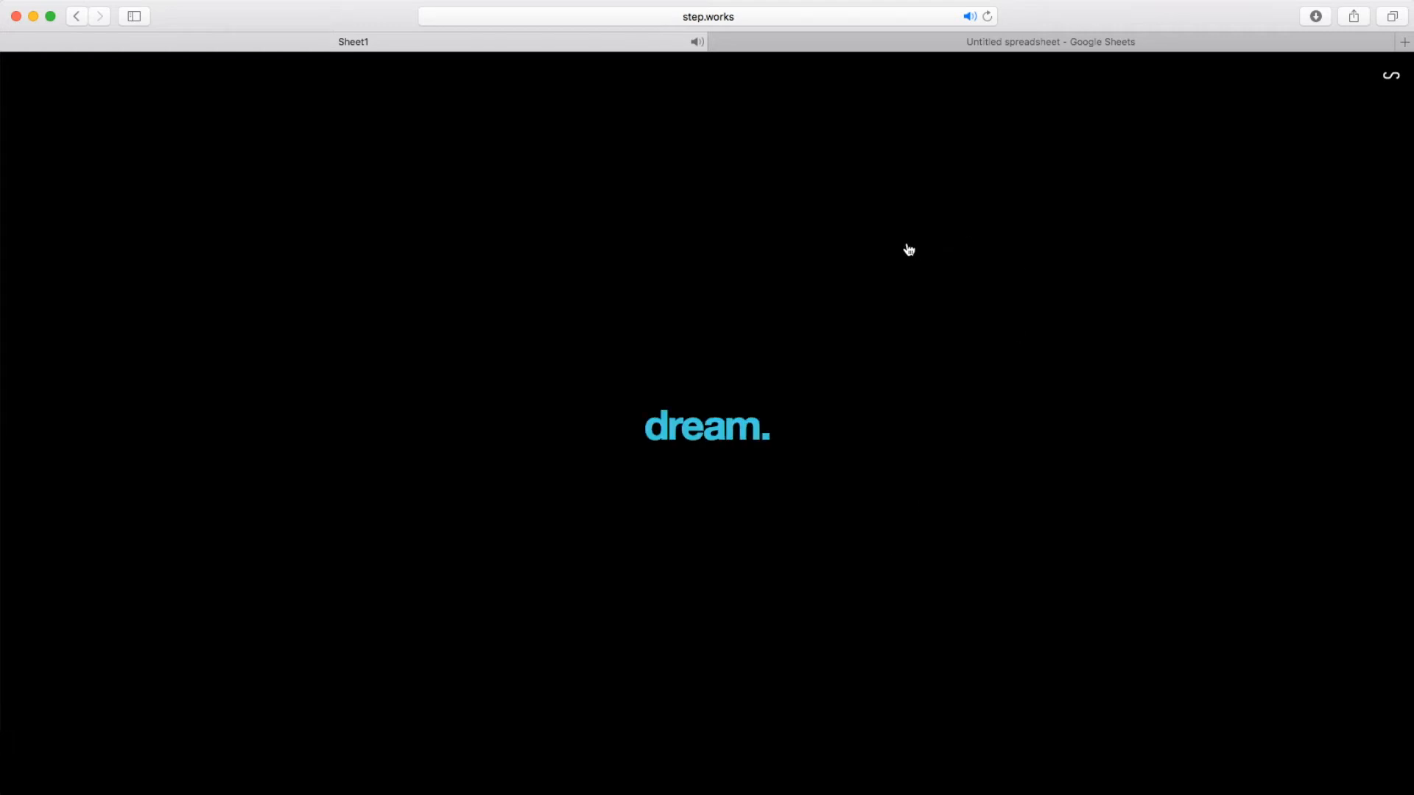
# Return to the spreadsheet, close the publishing dialog and correct the word in cell A15 to "life"
pyautogui.click(832, 45)
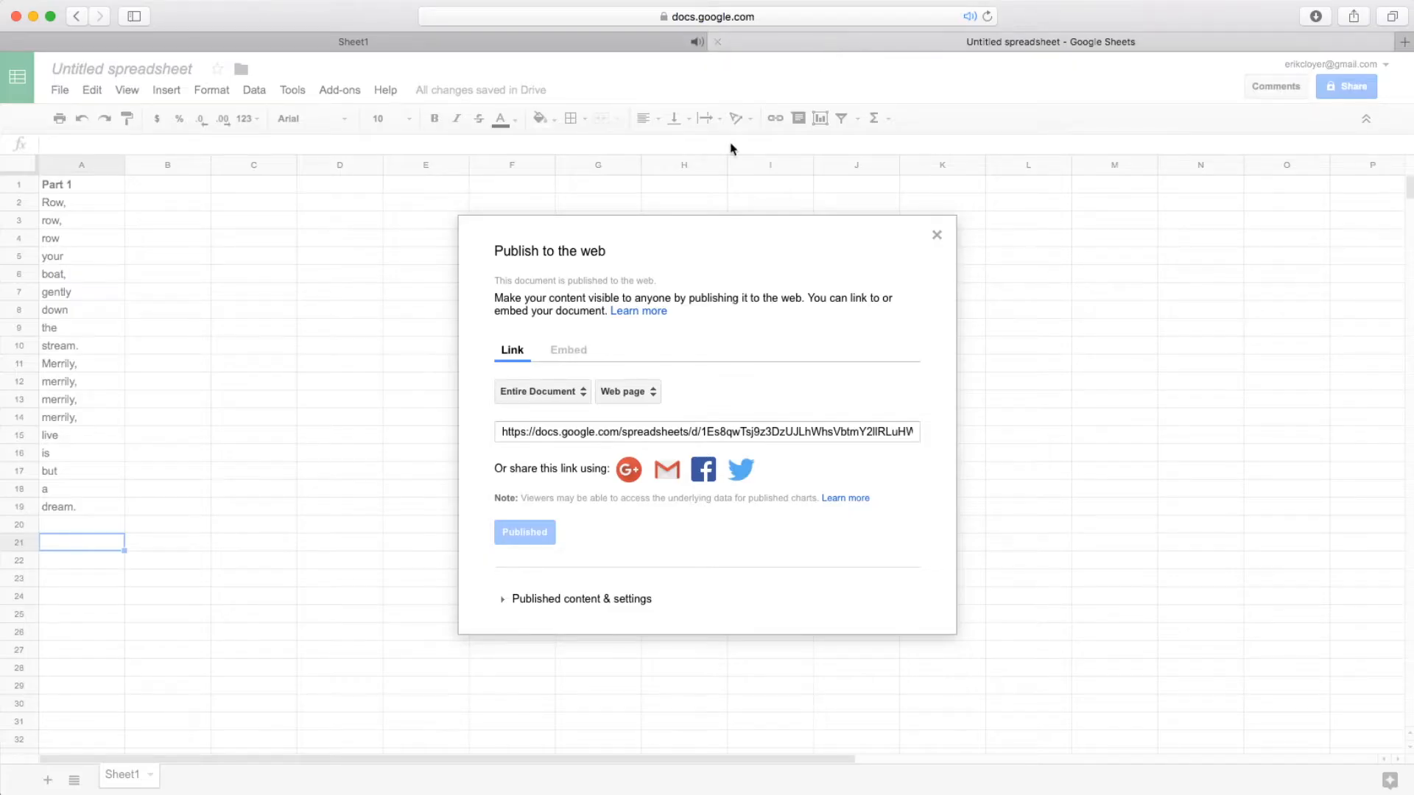
pyautogui.click(936, 236)
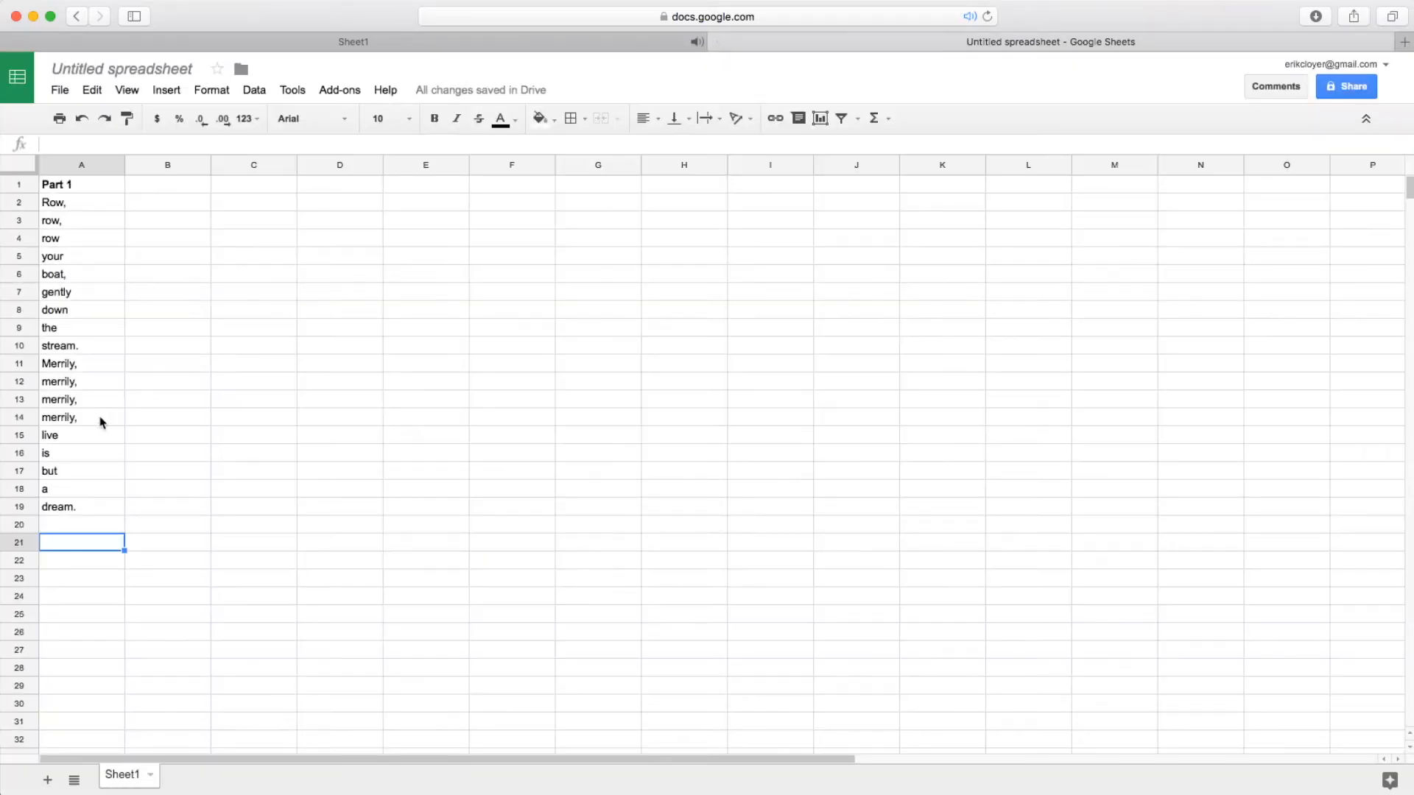
pyautogui.doubleClick(68, 439)
pyautogui.click(51, 435)
pyautogui.press('BackSpace')
pyautogui.write('f')
pyautogui.click(109, 469)
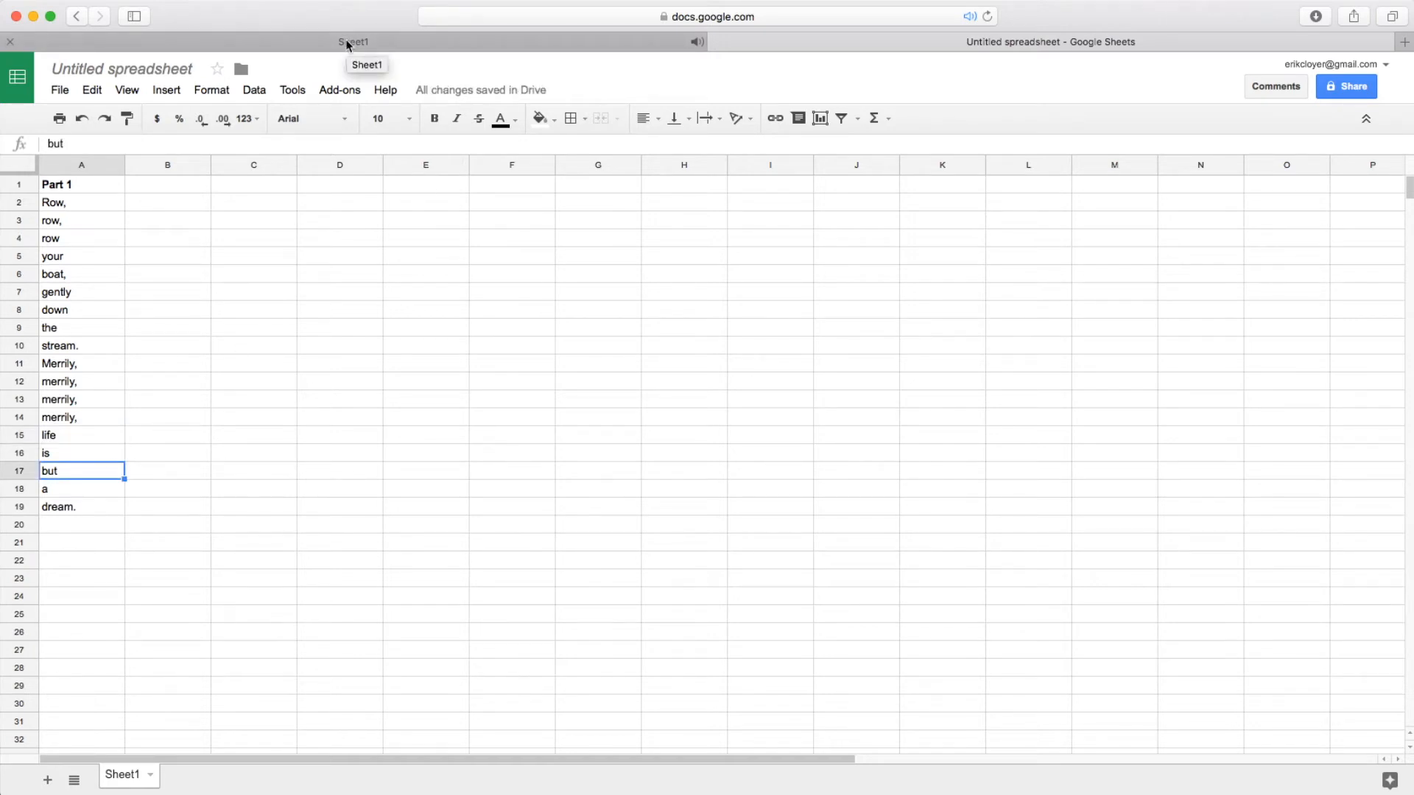
# Switch to Stepworks, replay the updated script on the stage and select the page's full web address
pyautogui.click(348, 43)
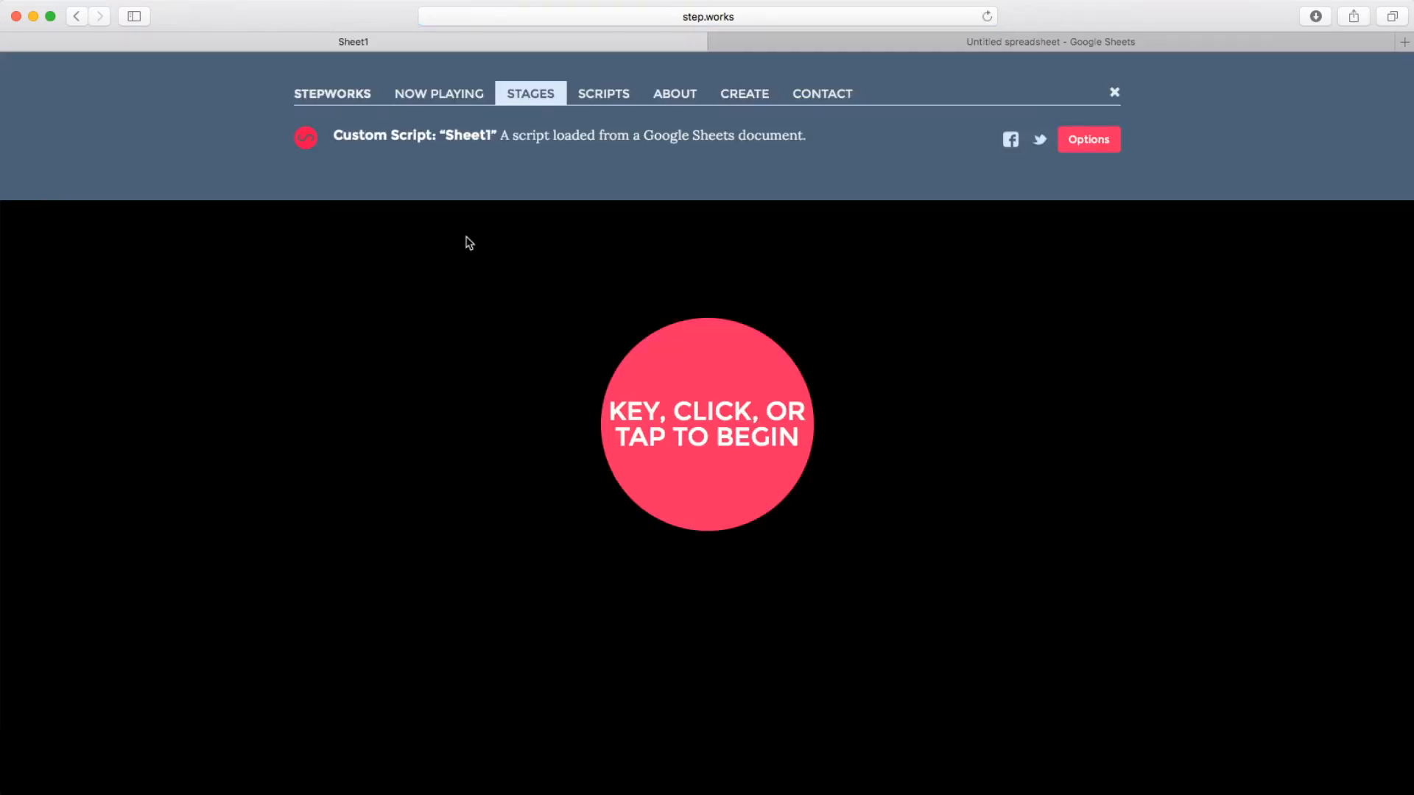
pyautogui.click(469, 243)
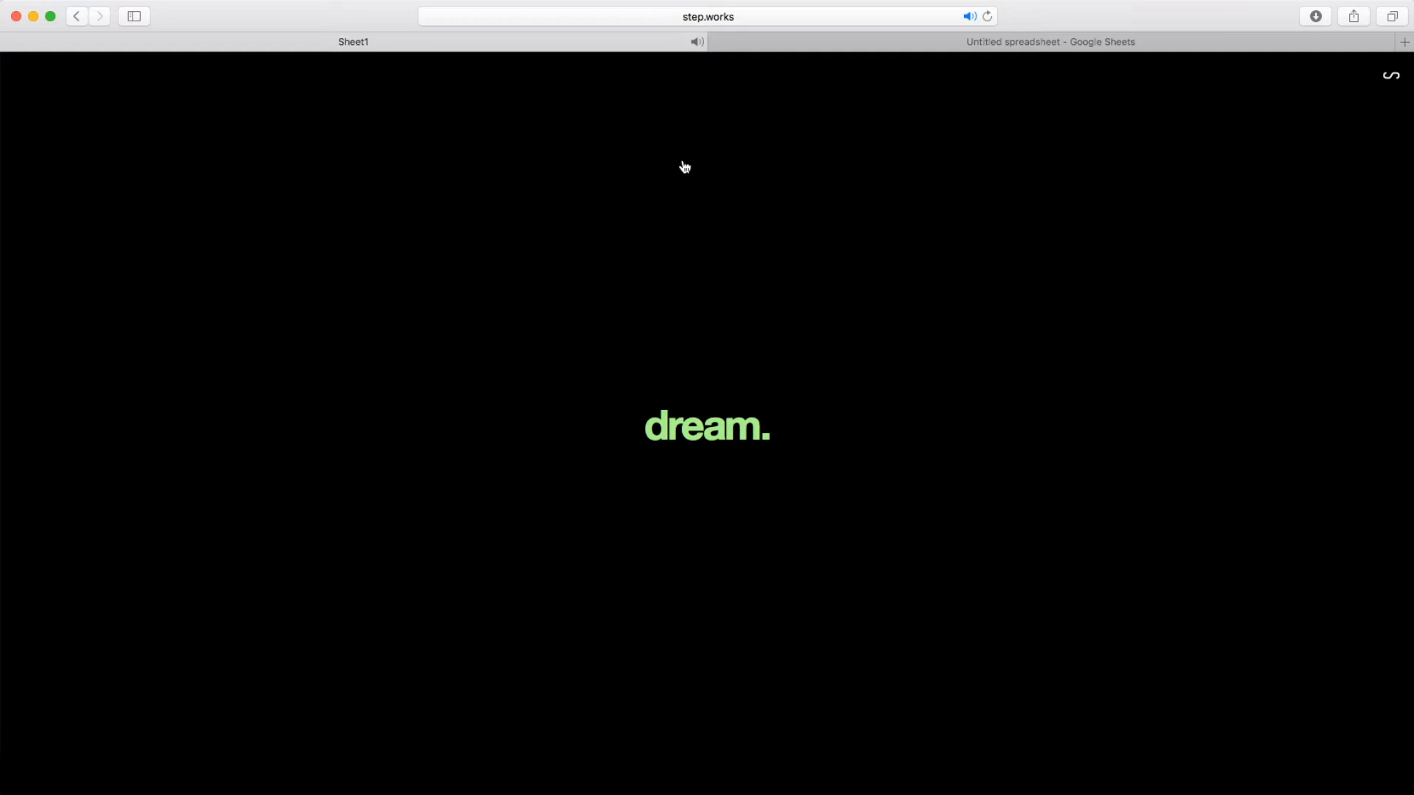
pyautogui.click(582, 16)
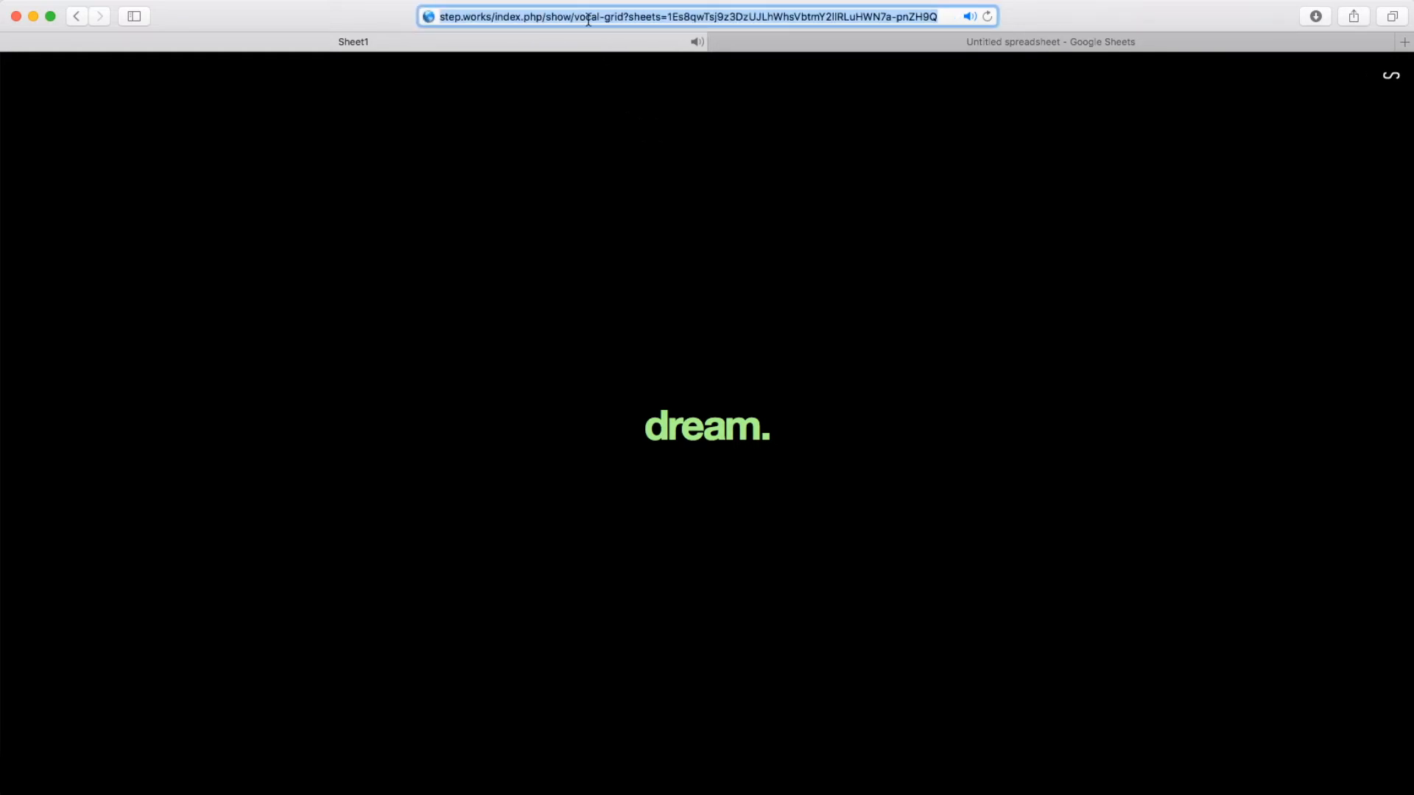
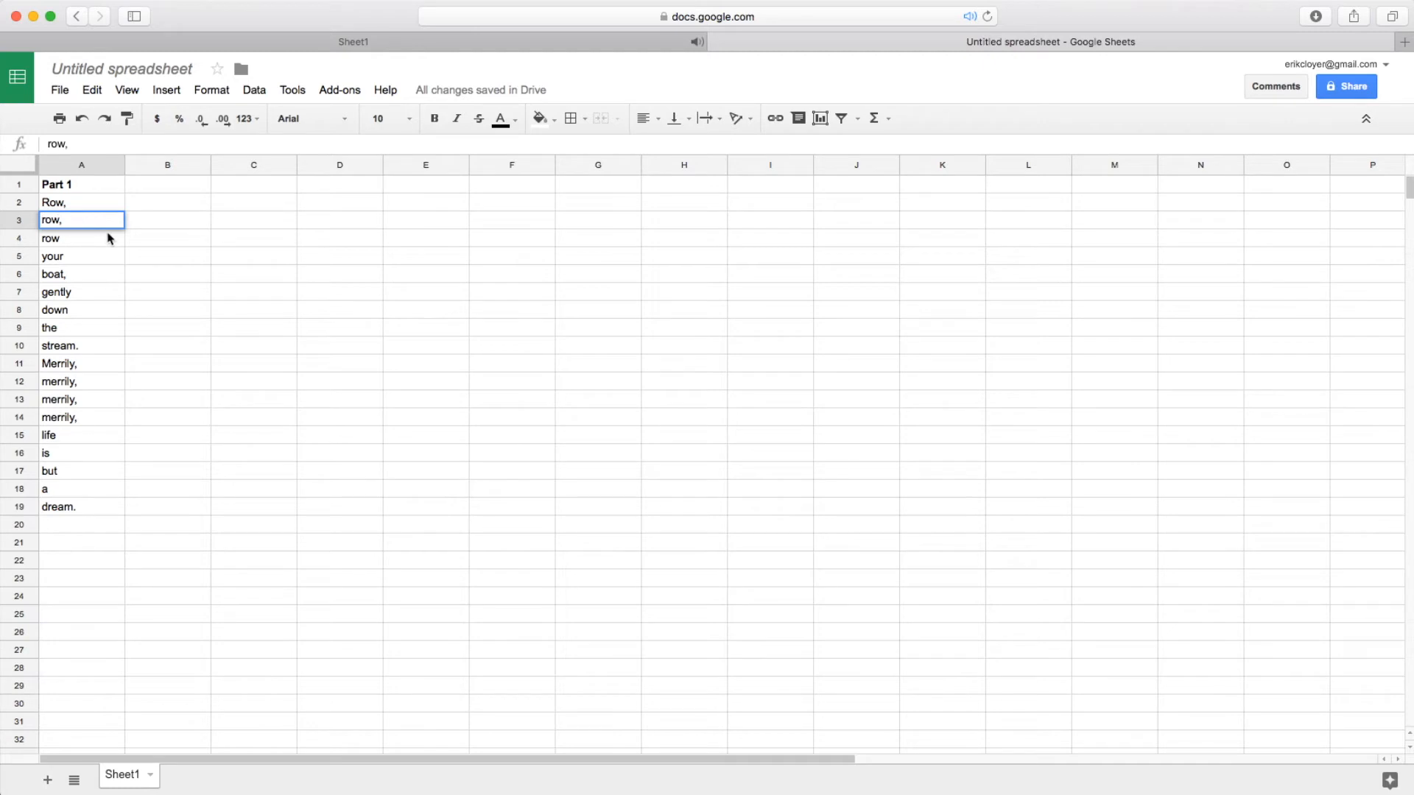
# Prefix the words in cells A3 to A6 with "& ", then switch to Stepworks to see the first phrase on the stage
pyautogui.write('&')
pyautogui.doubleClick(58, 243)
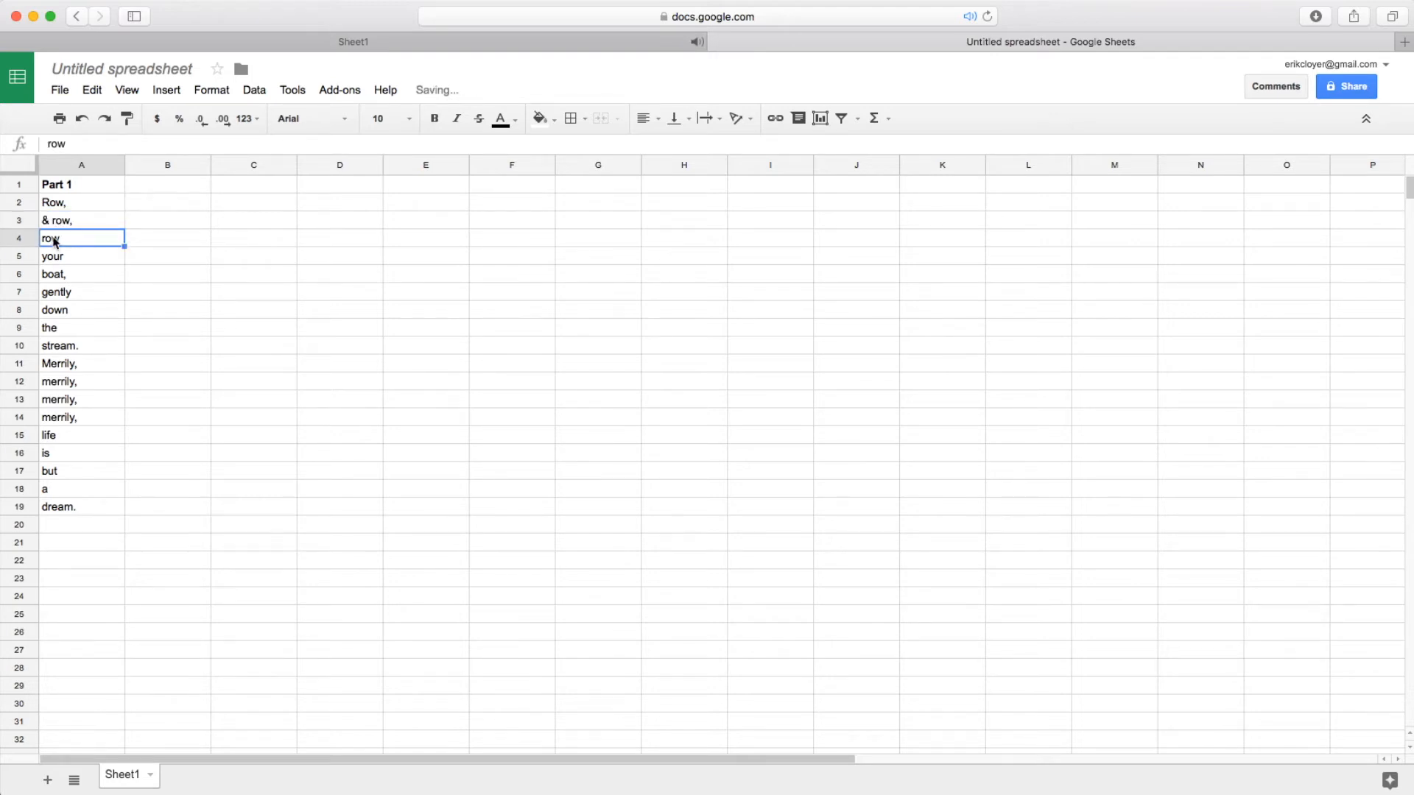
pyautogui.write('&')
pyautogui.doubleClick(56, 256)
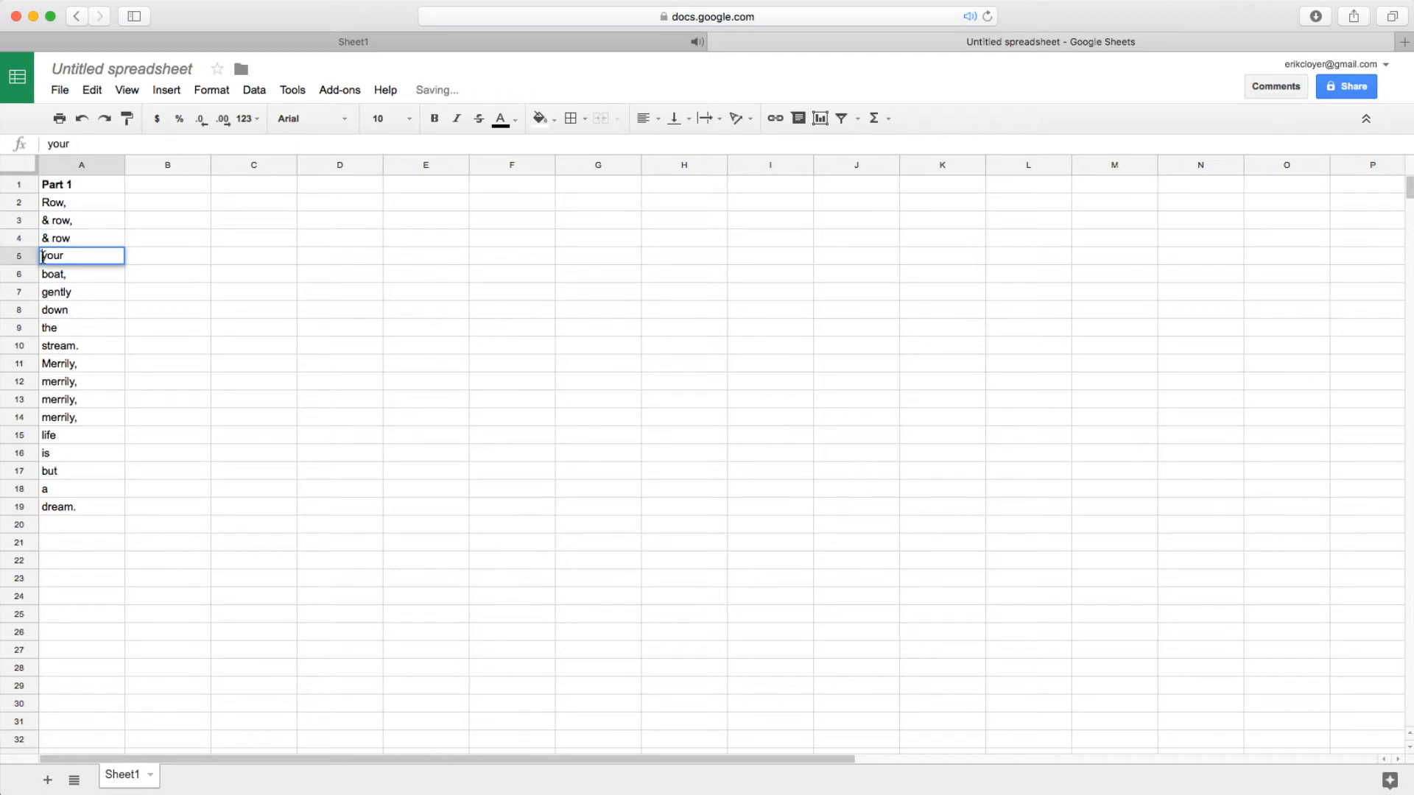
pyautogui.write('&')
pyautogui.doubleClick(42, 274)
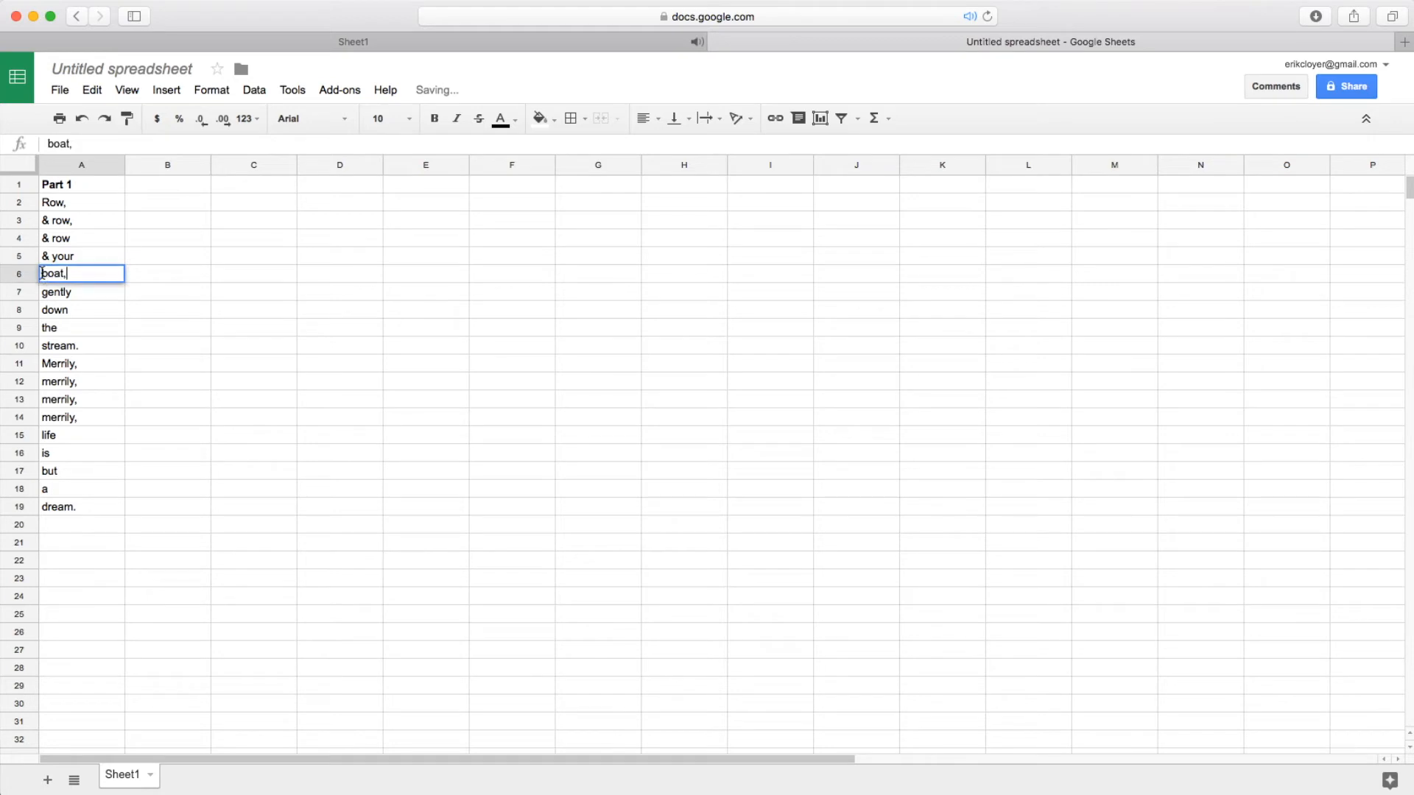
pyautogui.write('&')
pyautogui.press('Return')
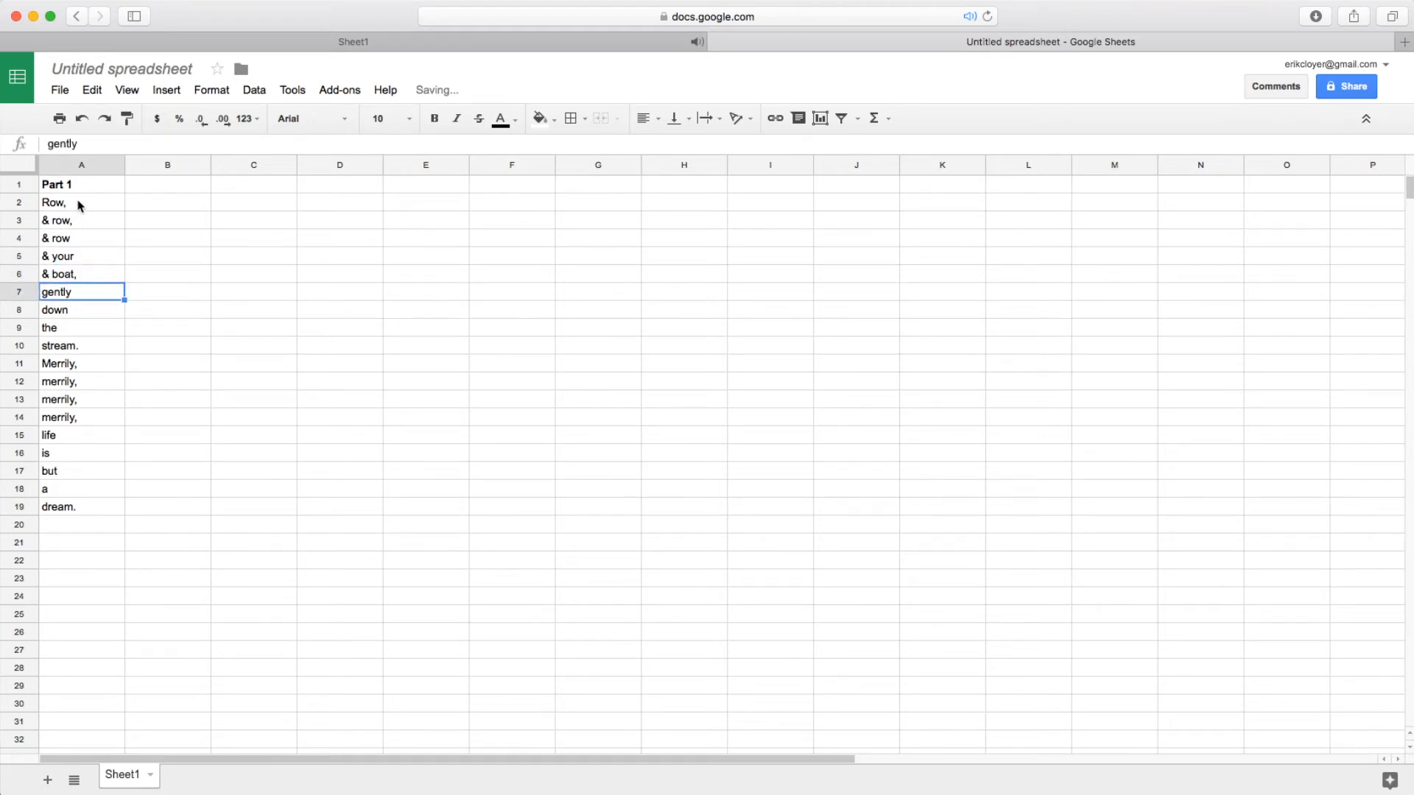
pyautogui.click(282, 43)
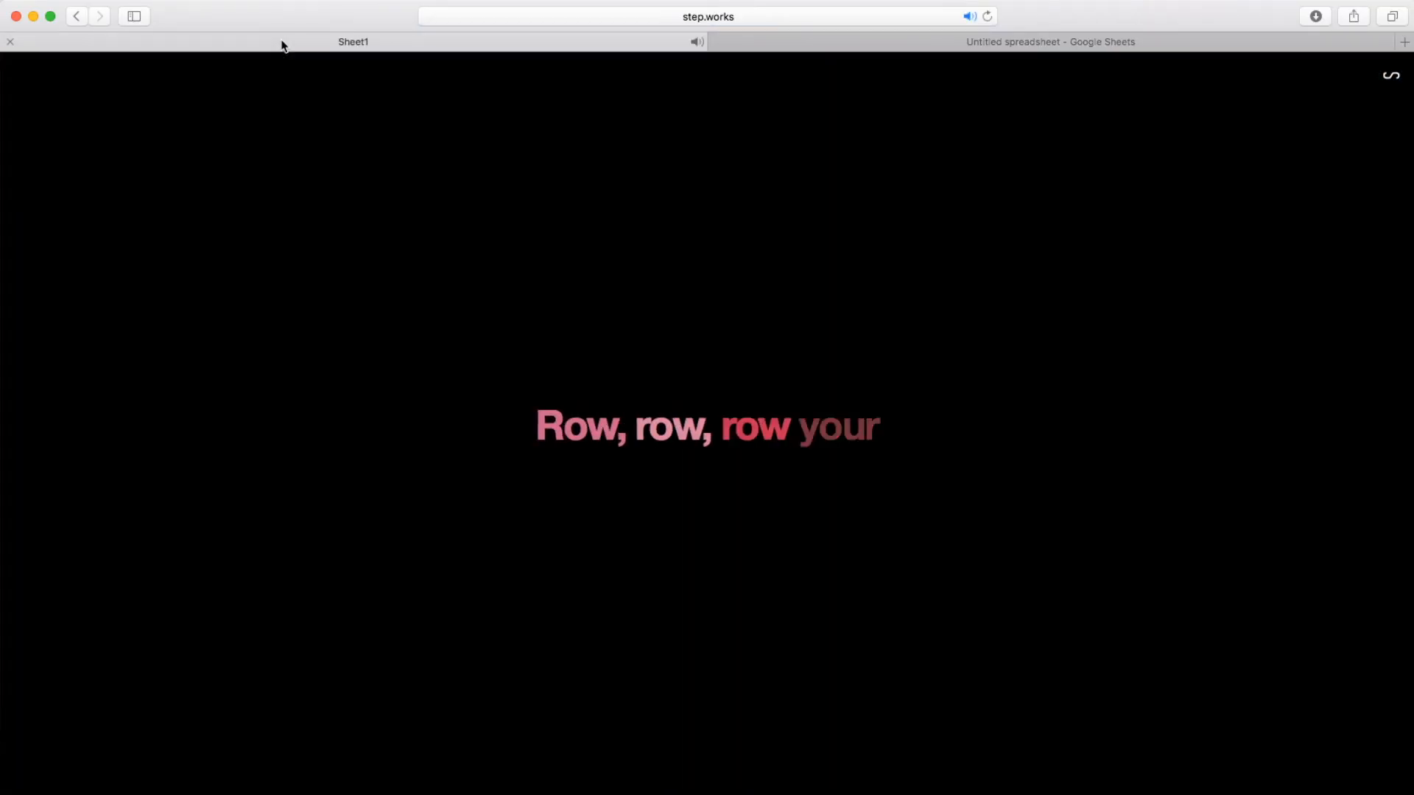
# Return to the spreadsheet and prefix "down", "the" and "stream." in cells A8 to A10 with "& "
pyautogui.click(837, 42)
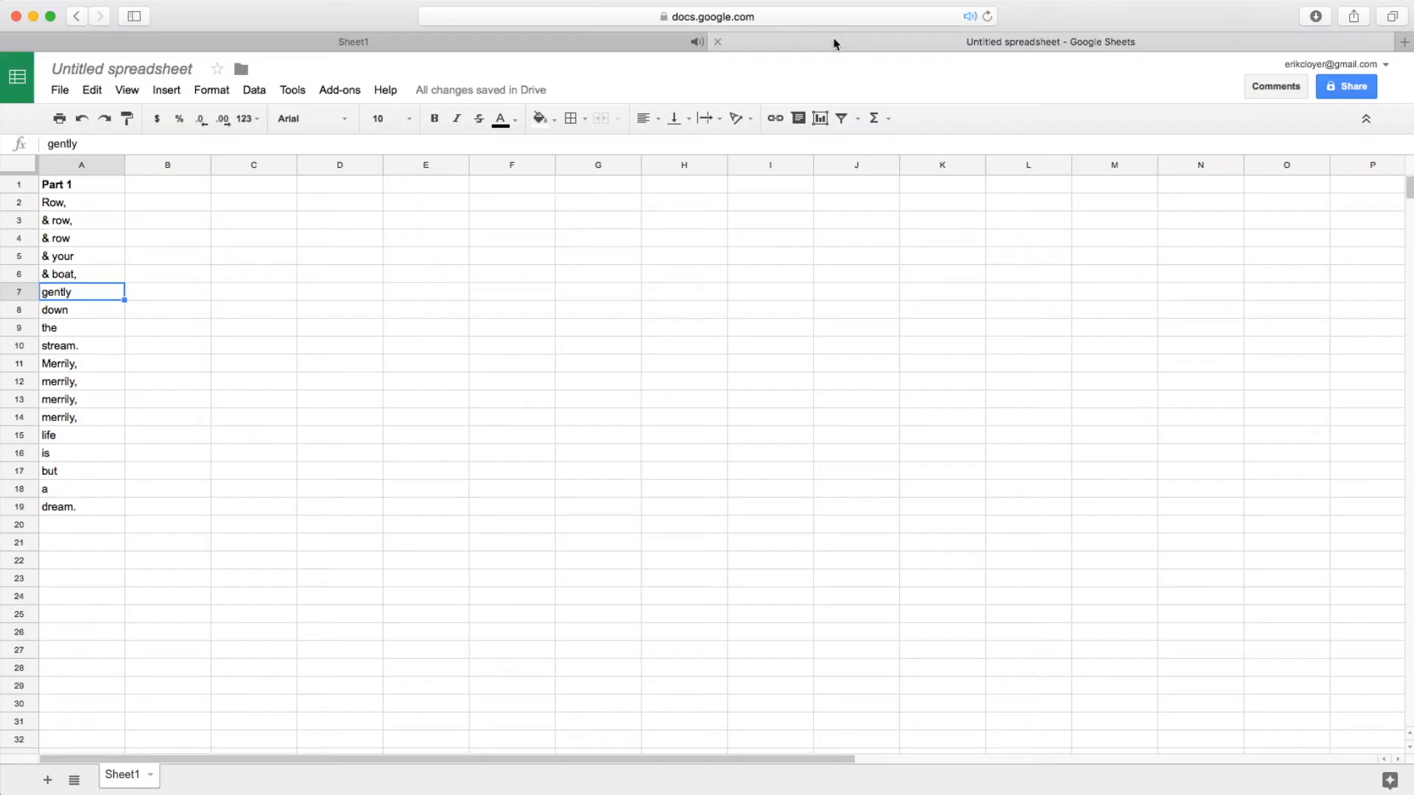
pyautogui.click(81, 319)
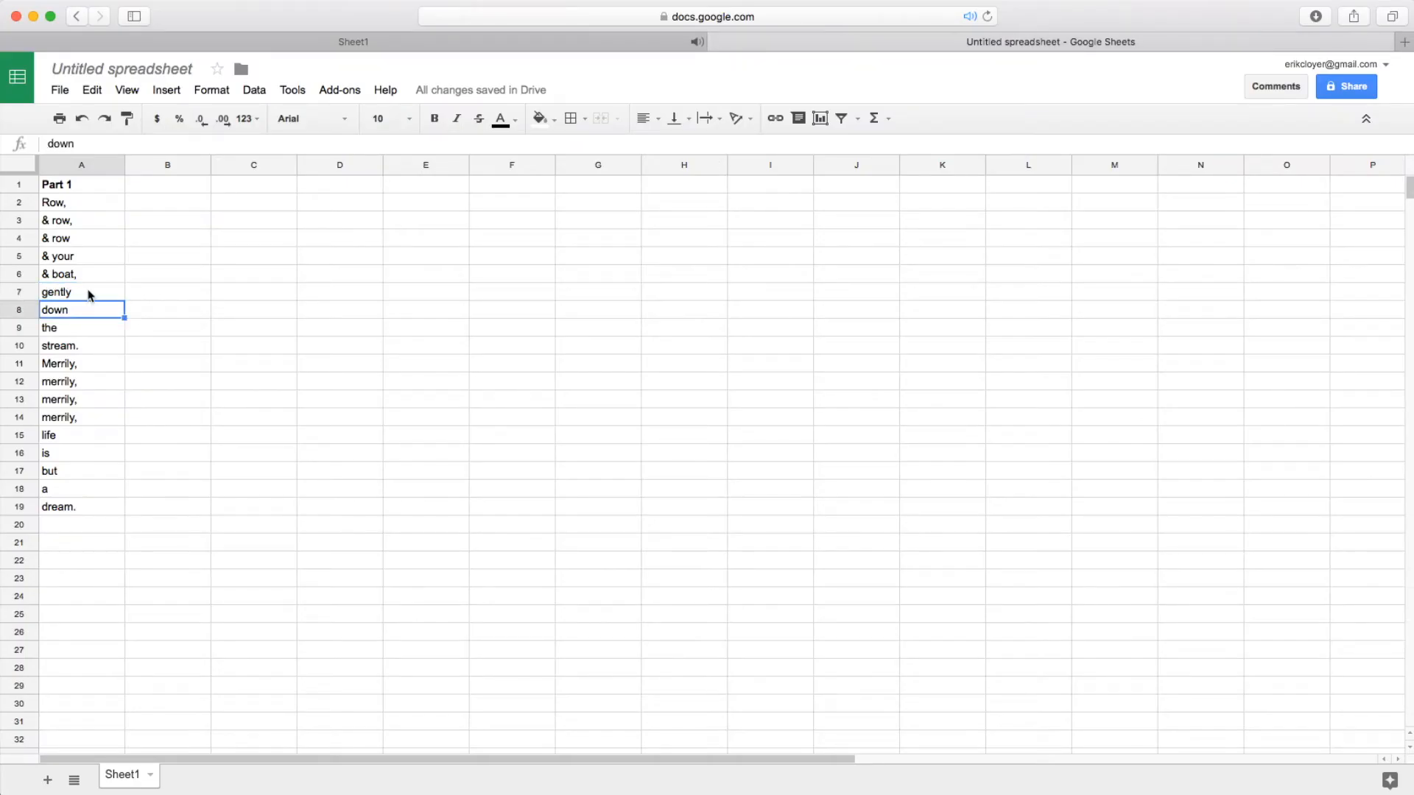
pyautogui.click(88, 293)
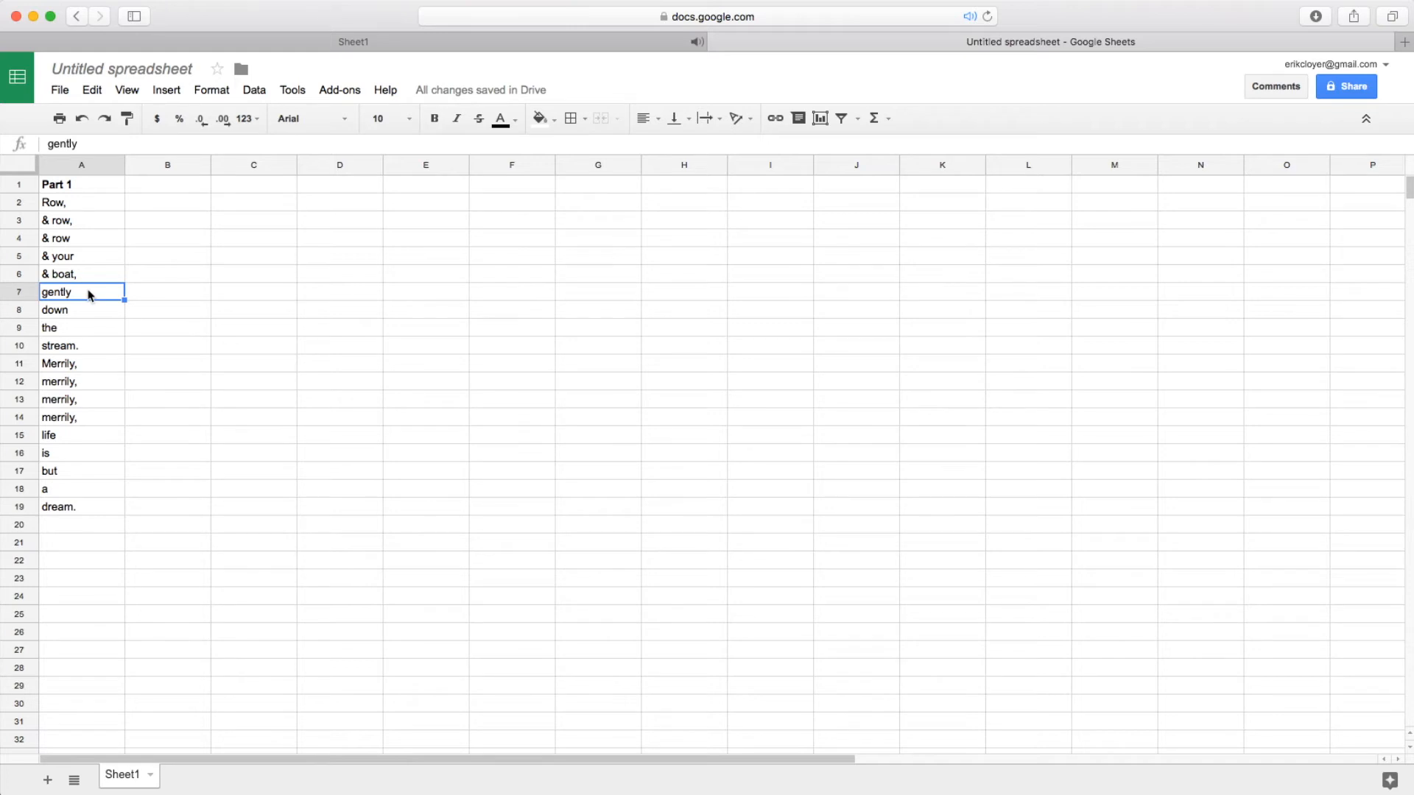
pyautogui.doubleClick(44, 313)
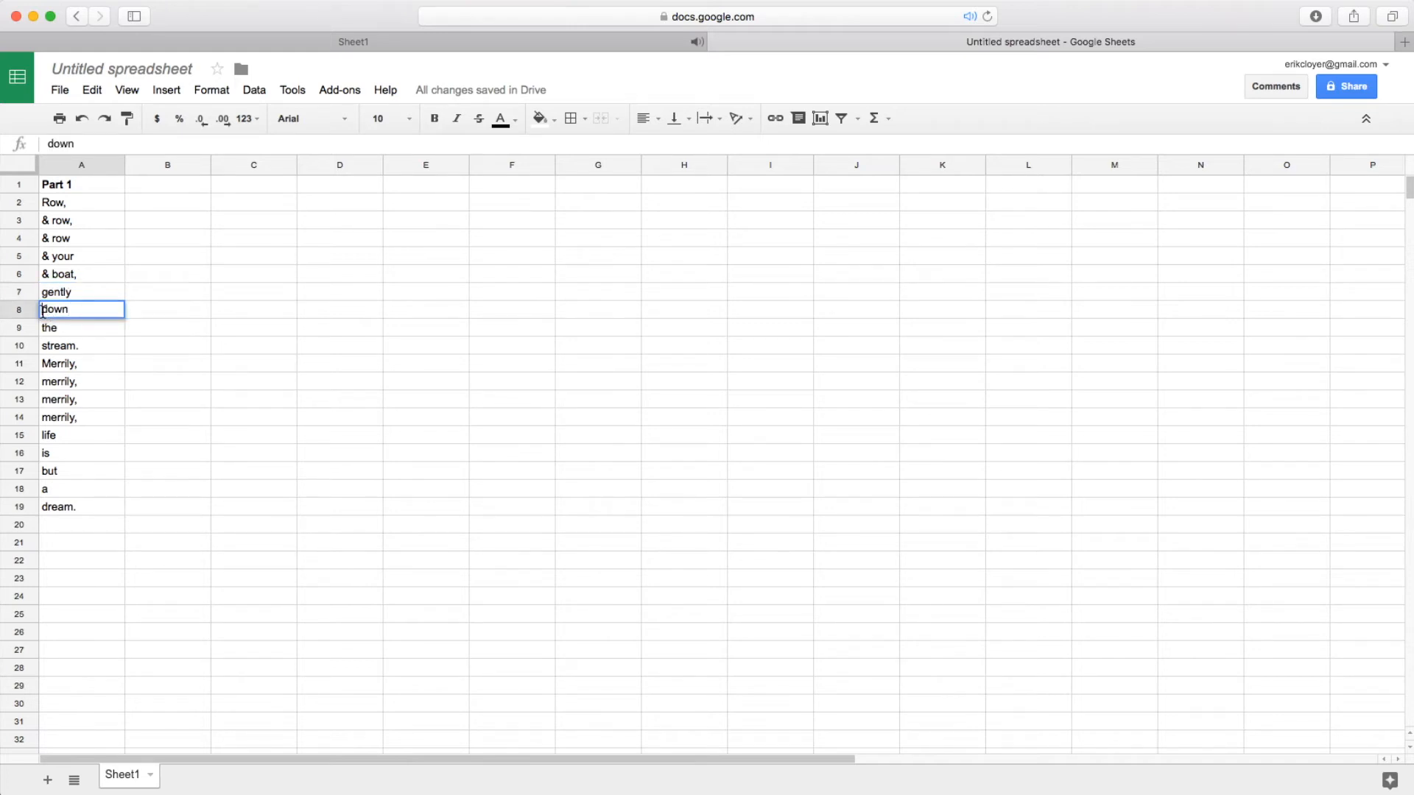
pyautogui.write('&')
pyautogui.doubleClick(44, 329)
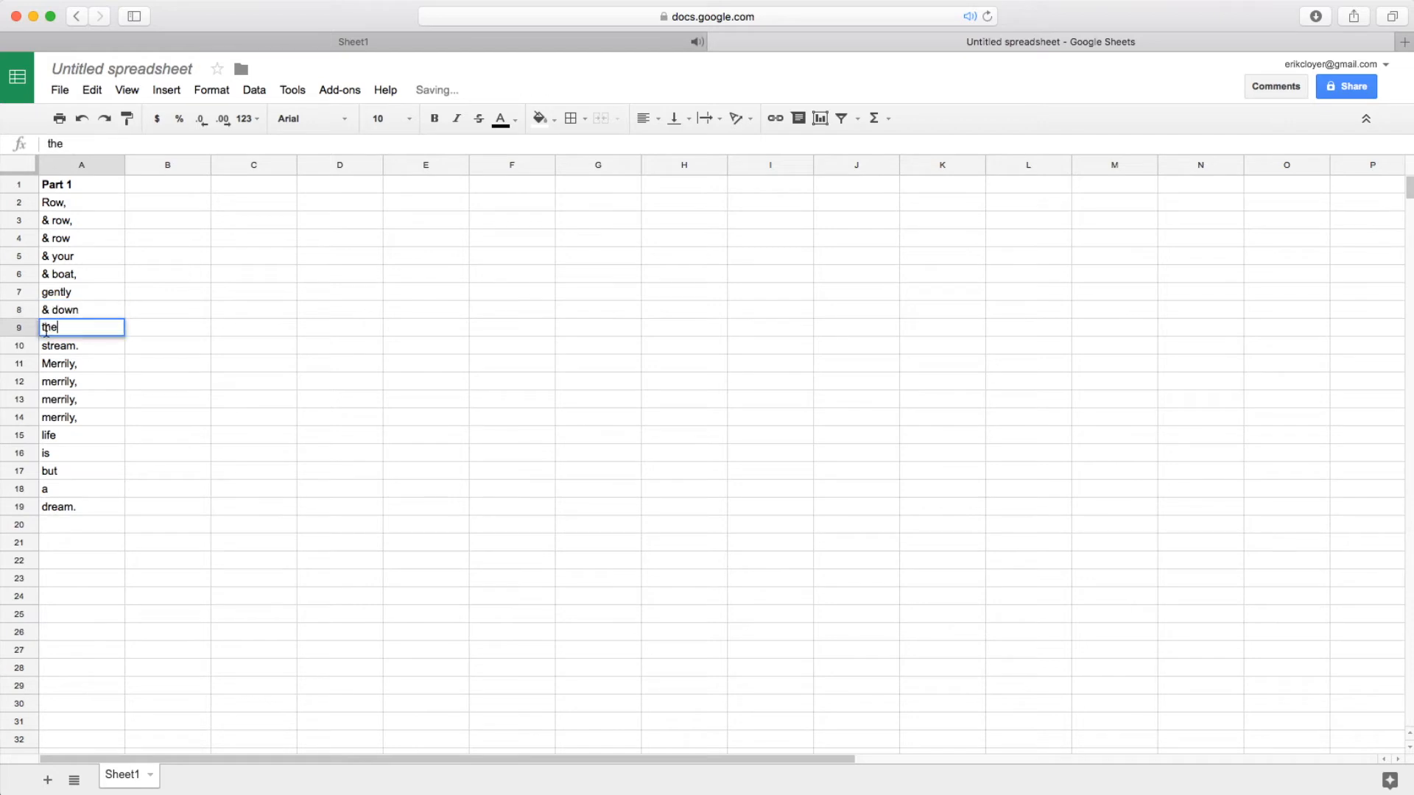
pyautogui.write('&')
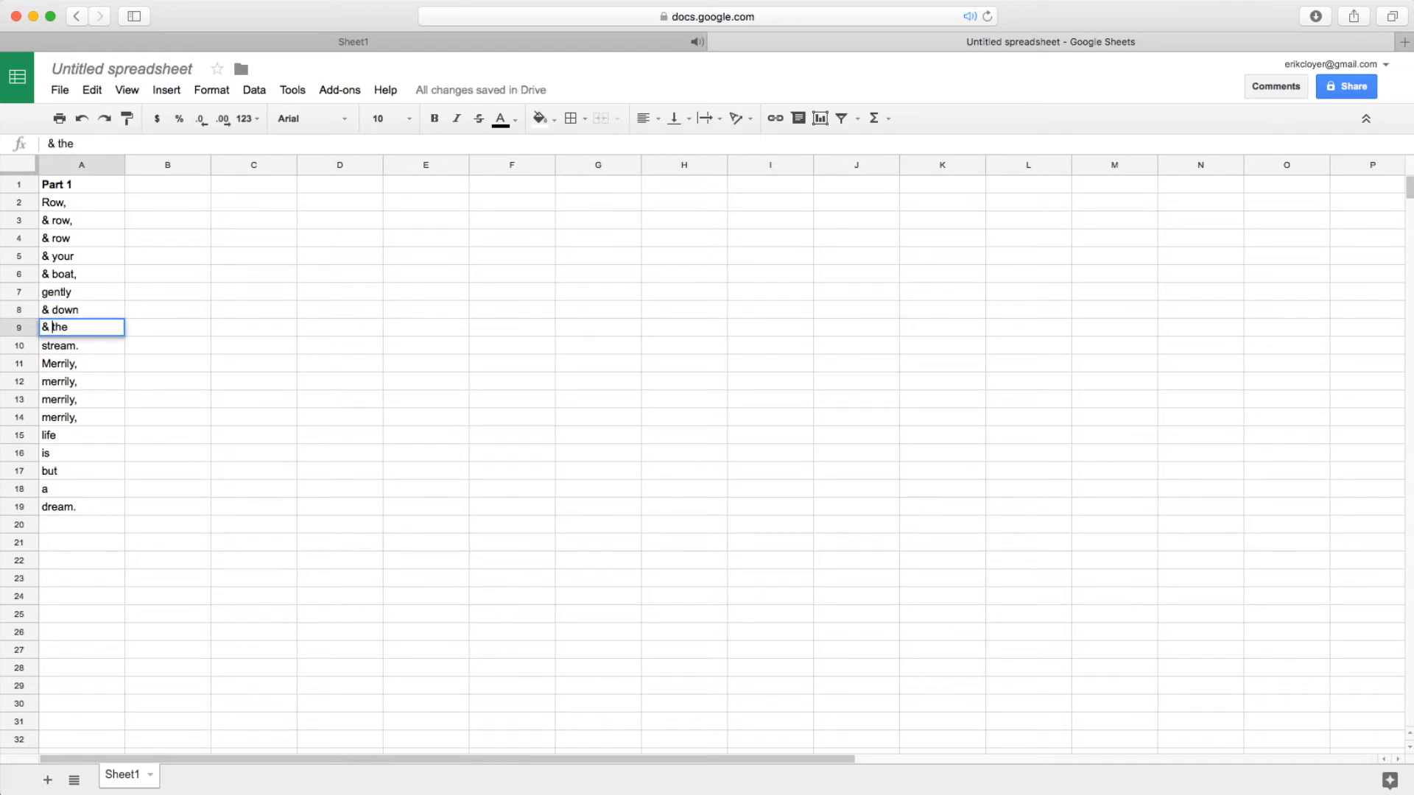
pyautogui.doubleClick(44, 342)
pyautogui.write('&')
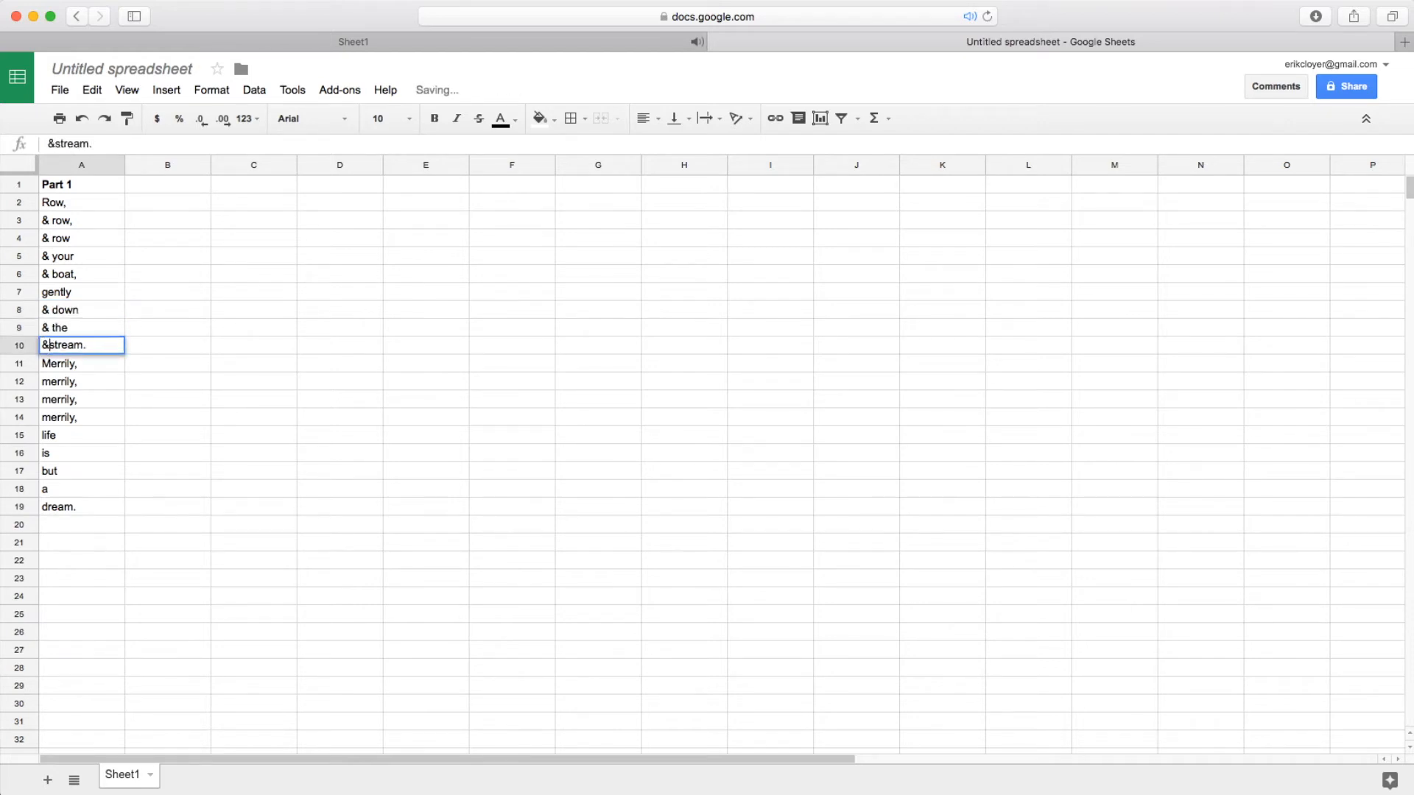
pyautogui.click(57, 371)
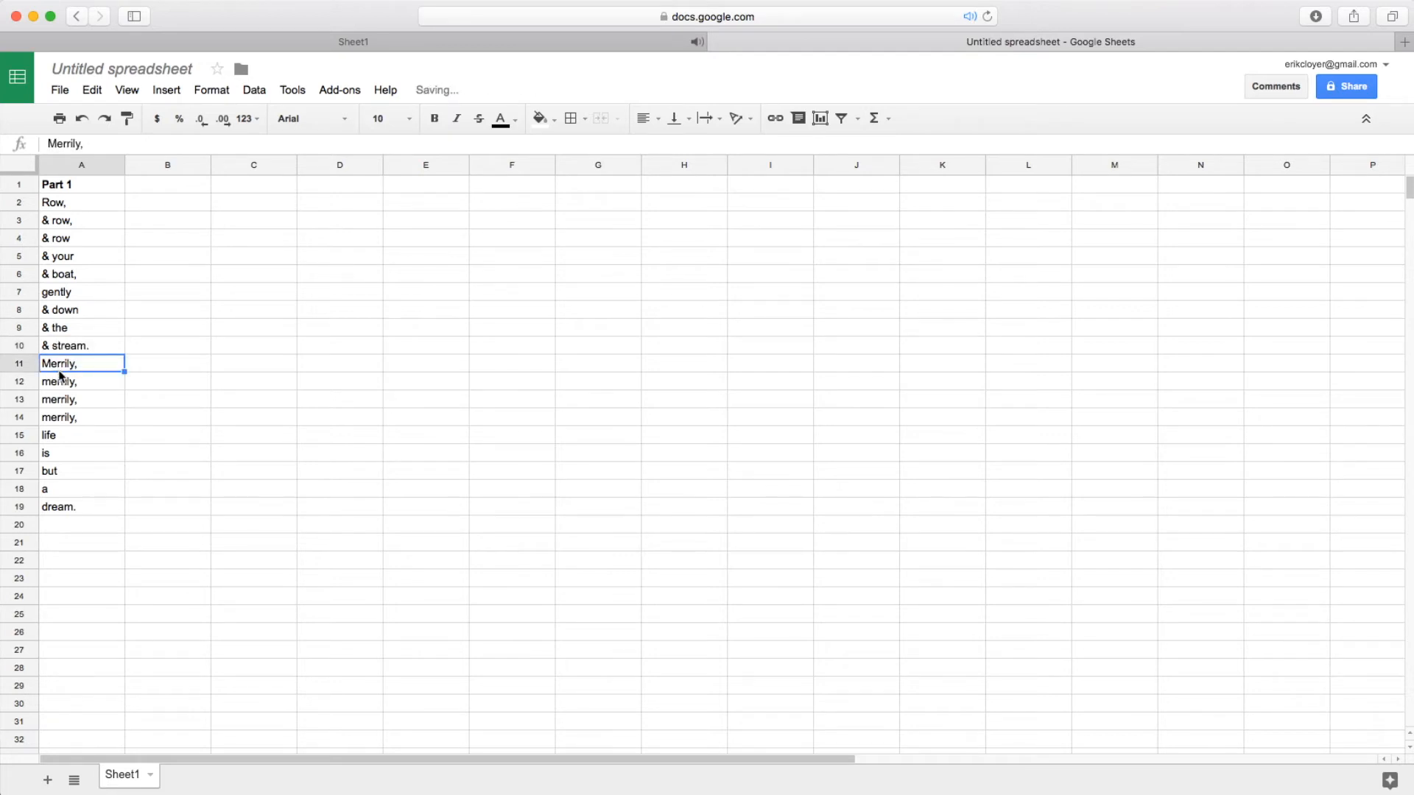
# Prefix the three repeated "merrily," entries in cells A12 to A14 with "& "
pyautogui.click(42, 381)
pyautogui.doubleClick(42, 380)
pyautogui.write('&')
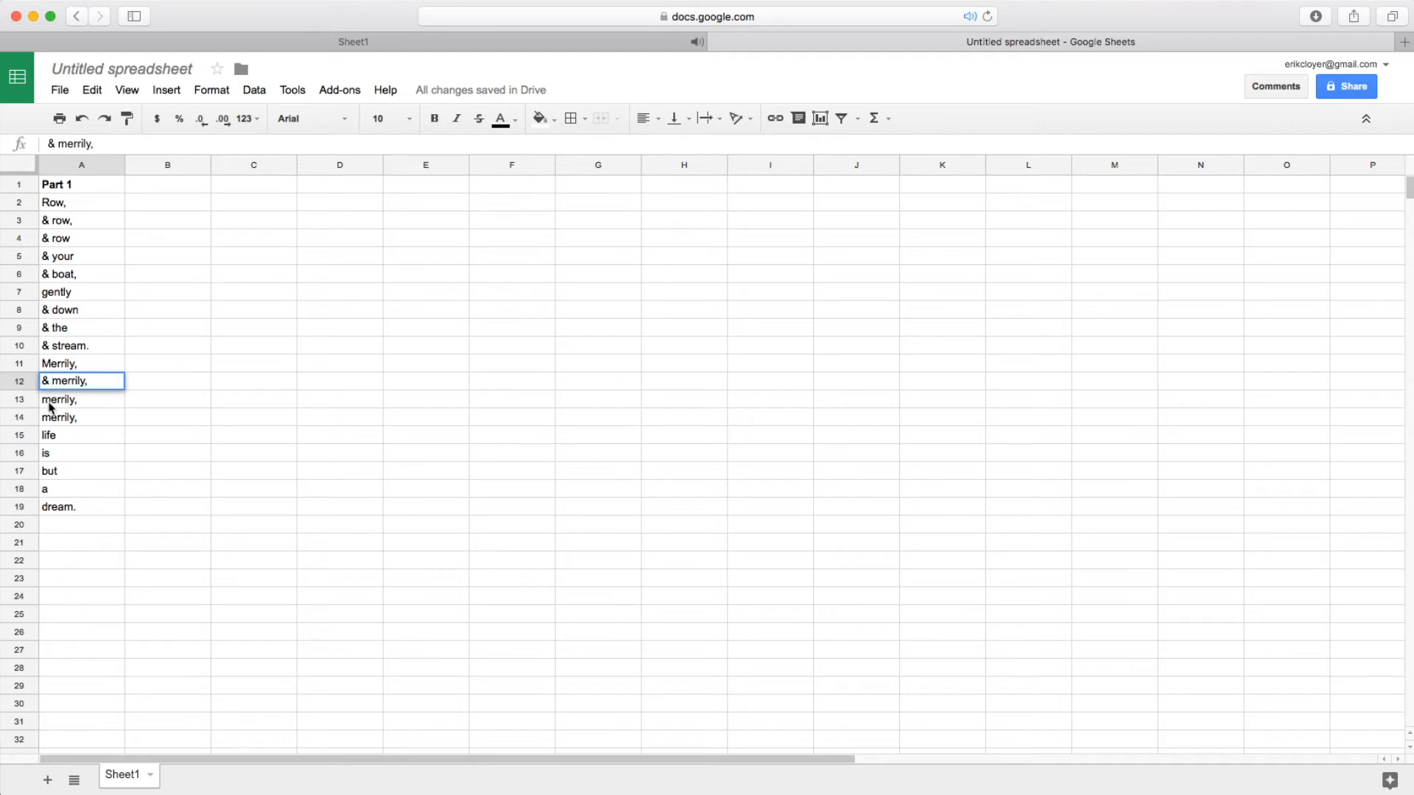
pyautogui.click(42, 402)
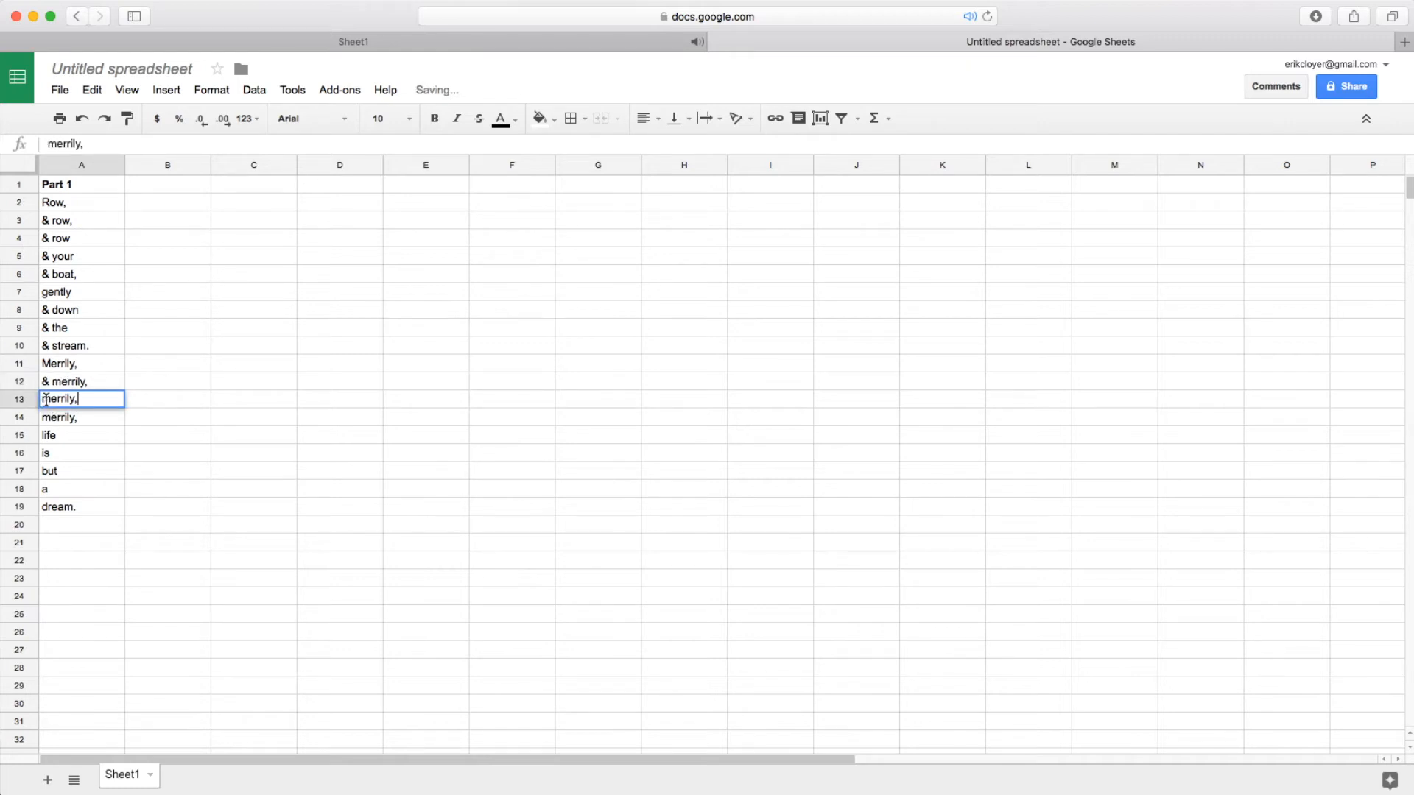
pyautogui.click(44, 400)
pyautogui.write('&')
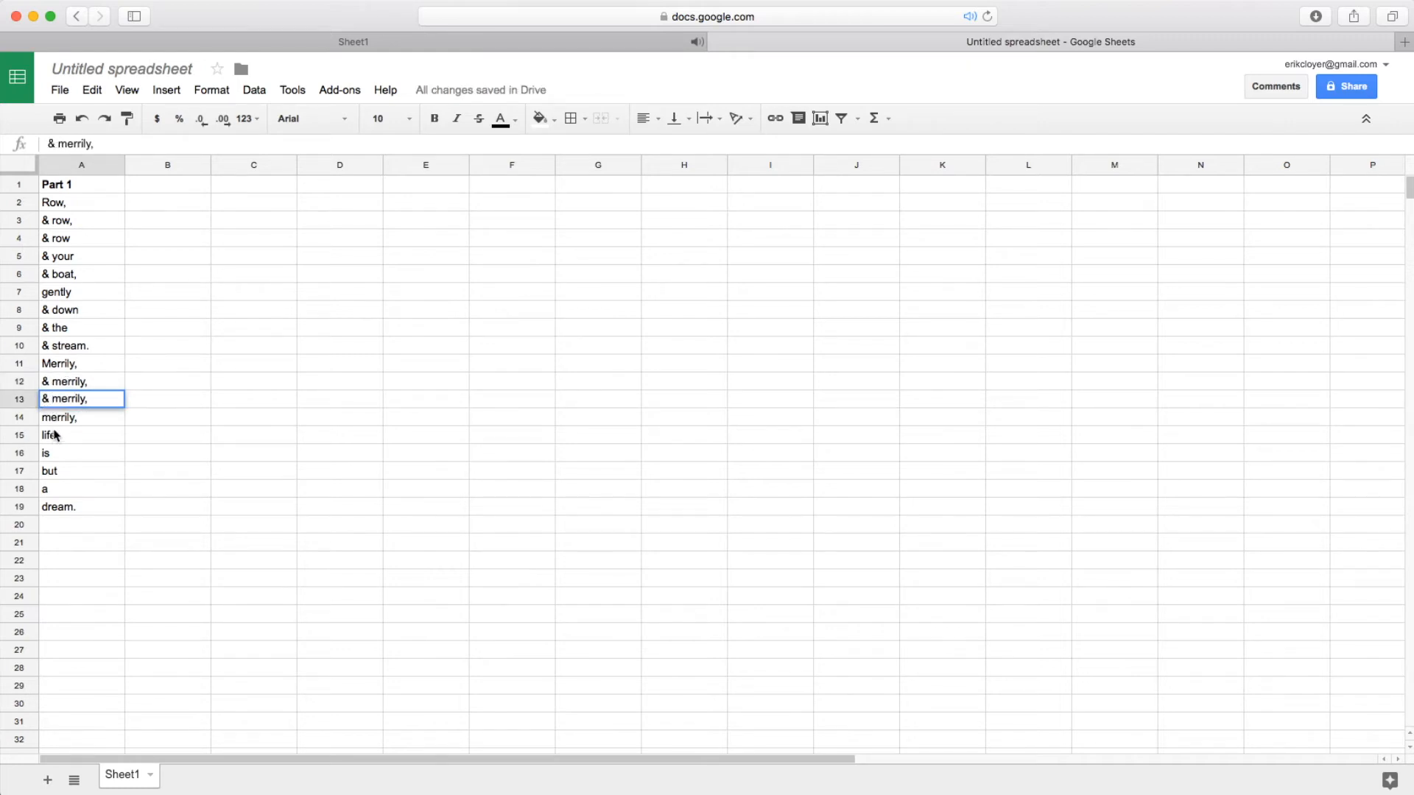
pyautogui.click(47, 417)
pyautogui.doubleClick(47, 417)
pyautogui.click(43, 417)
pyautogui.write('&')
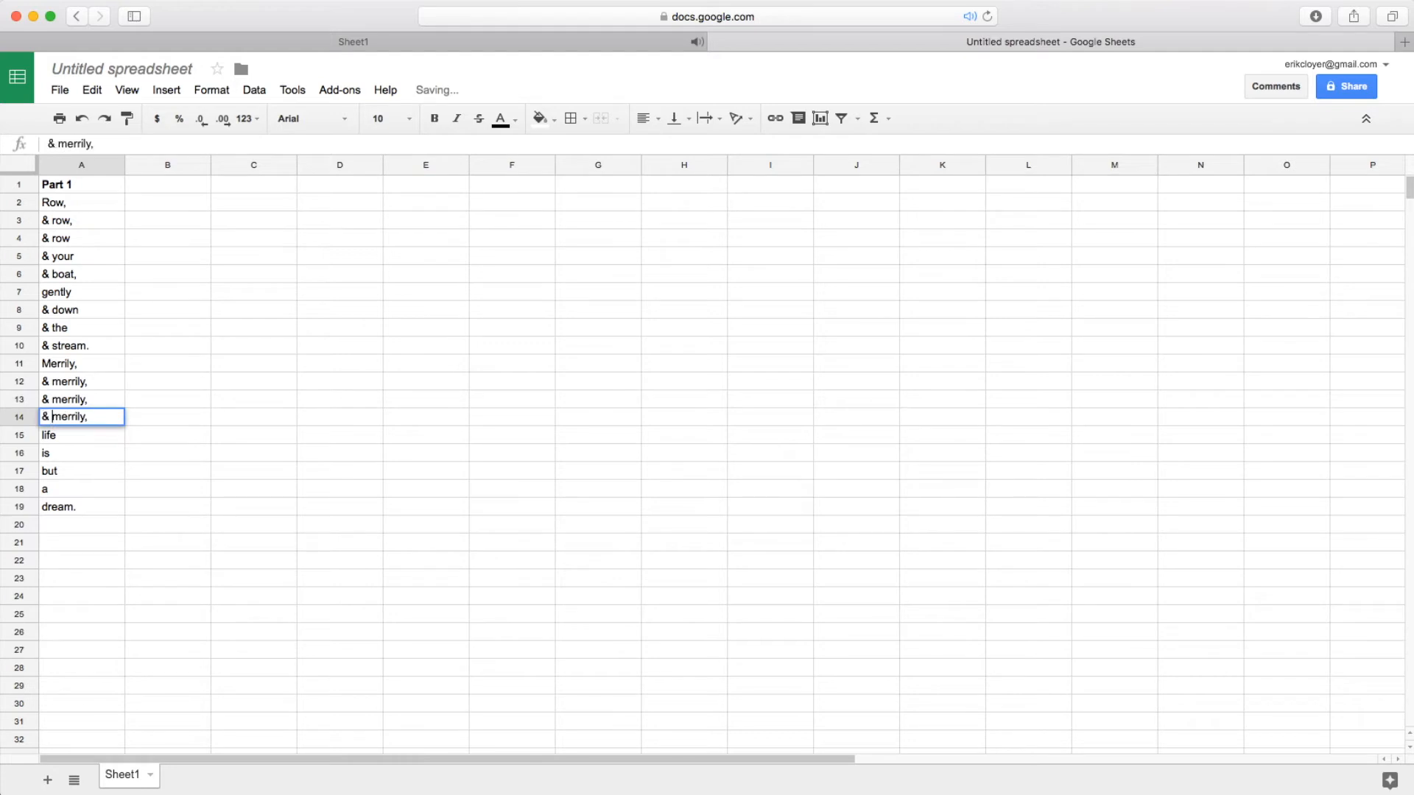
pyautogui.click(46, 434)
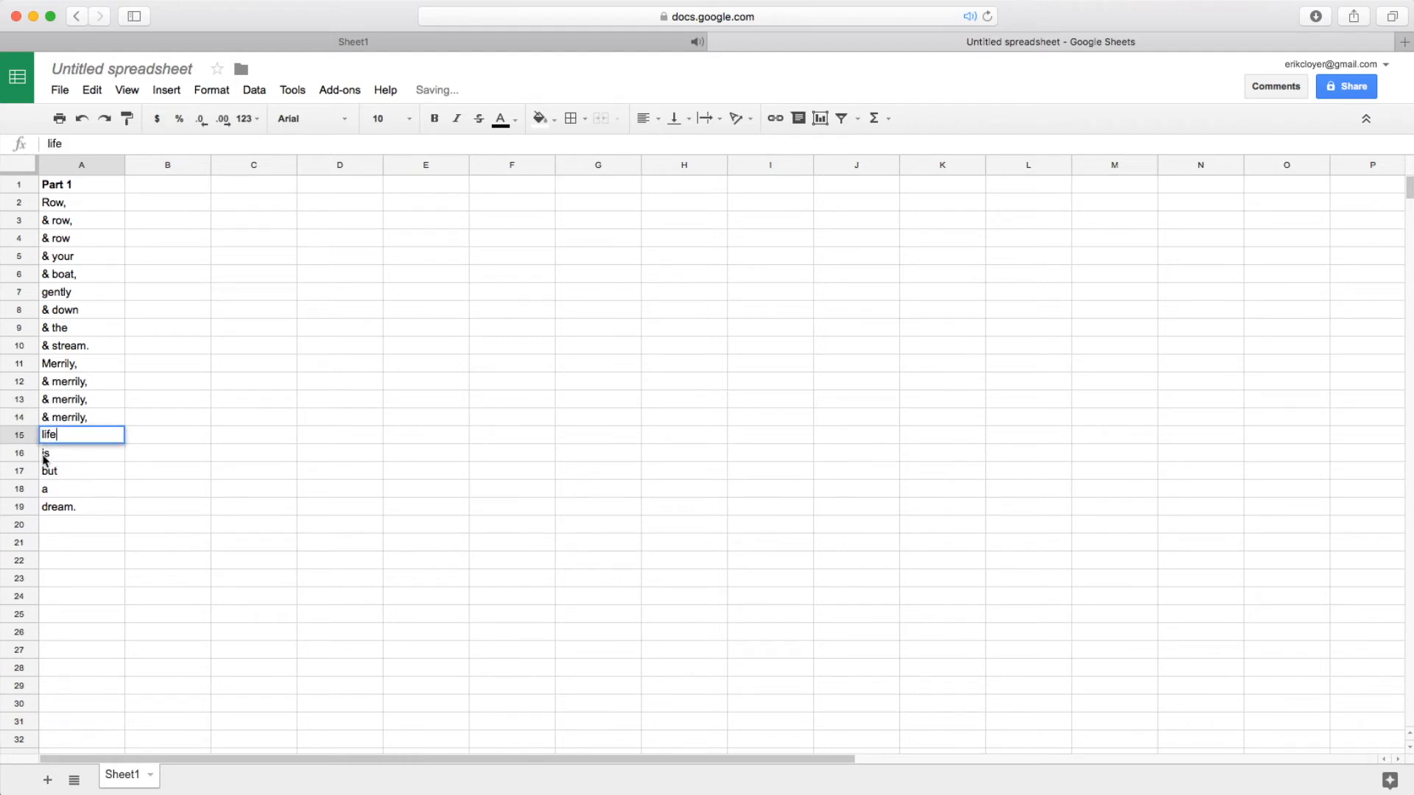
# Prefix "is", "but", "a" and "dream." in cells A16 to A19 with "& "
pyautogui.doubleClick(44, 455)
pyautogui.click(43, 454)
pyautogui.write('&')
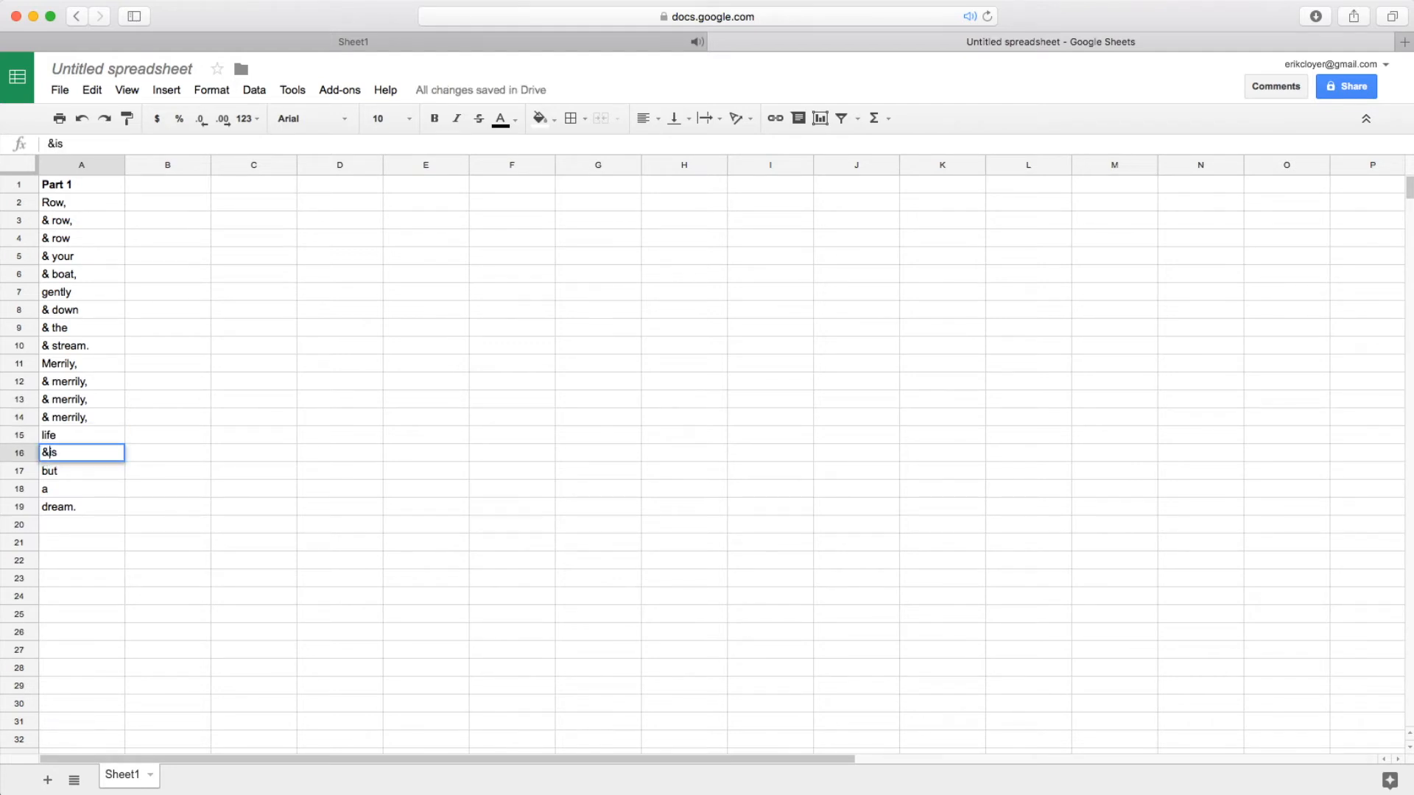
pyautogui.click(56, 477)
pyautogui.doubleClick(44, 471)
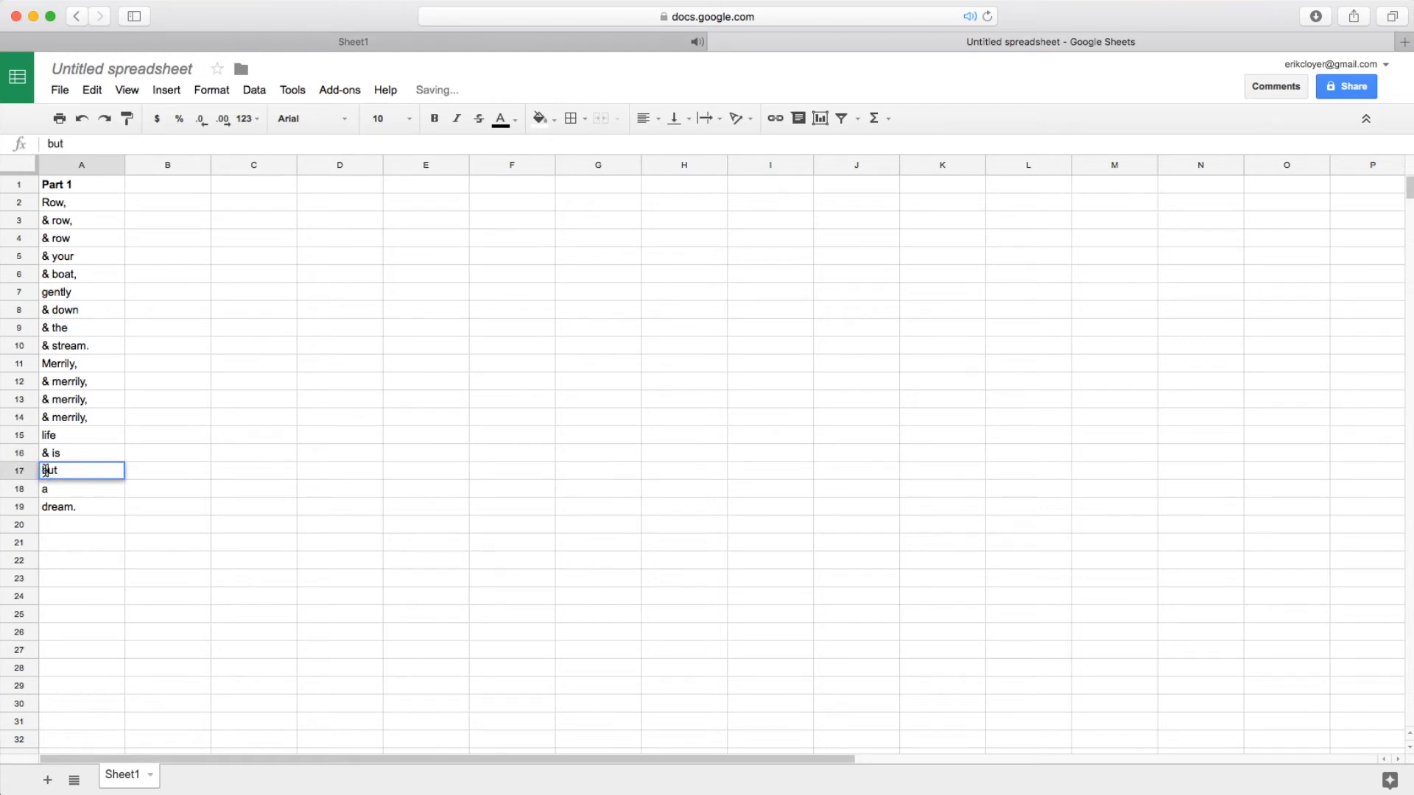
pyautogui.write('&')
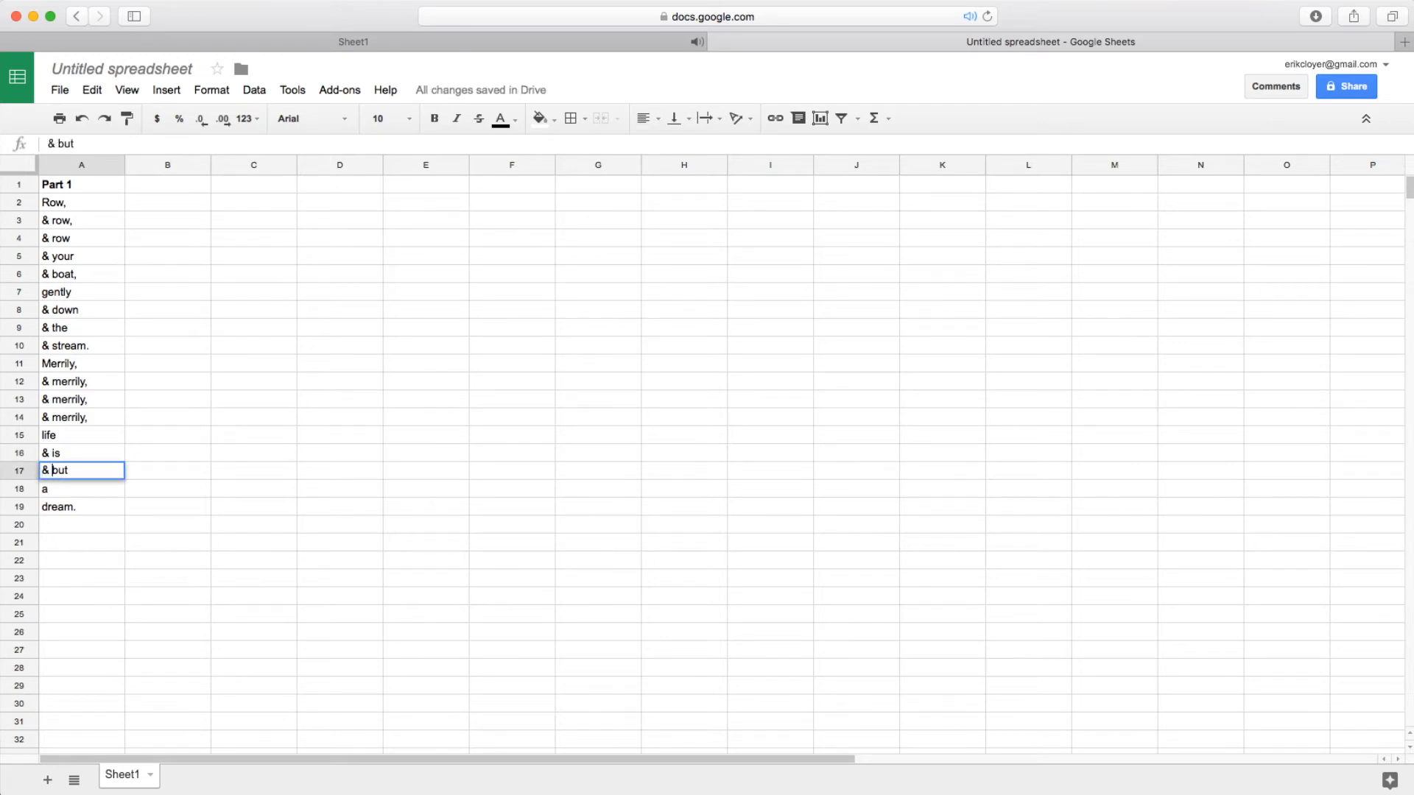
pyautogui.click(45, 491)
pyautogui.doubleClick(43, 489)
pyautogui.write('&')
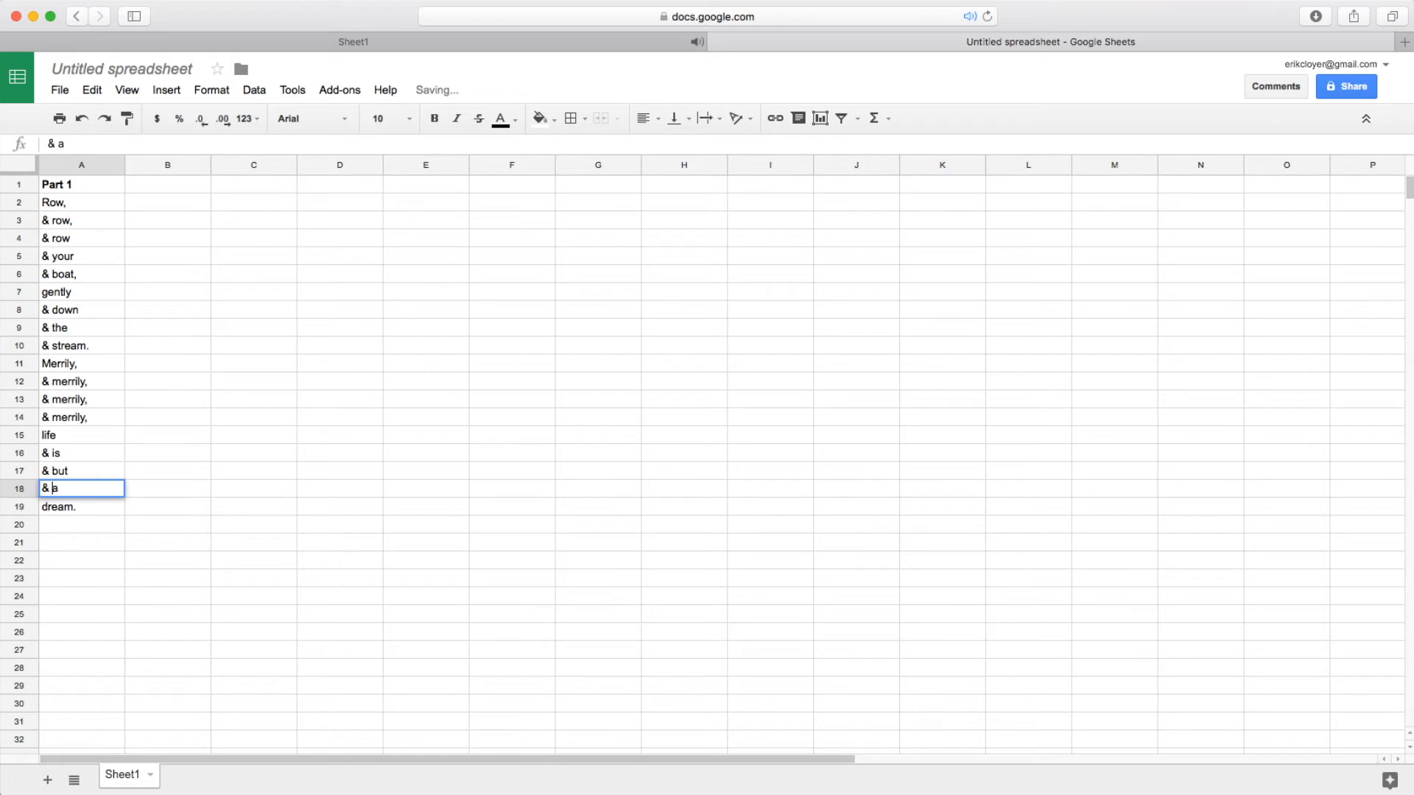
pyautogui.click(44, 508)
pyautogui.doubleClick(44, 507)
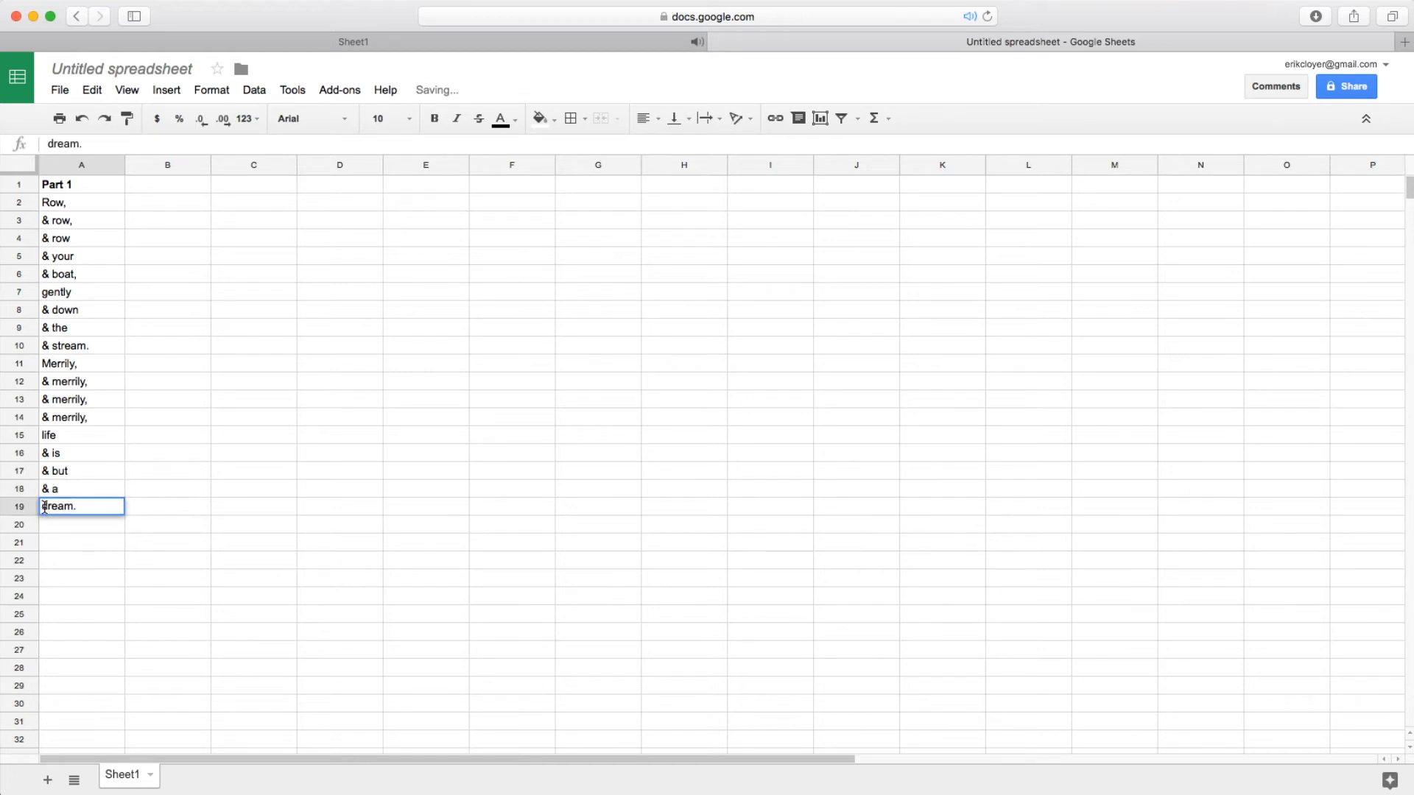
pyautogui.write('&')
pyautogui.click(103, 488)
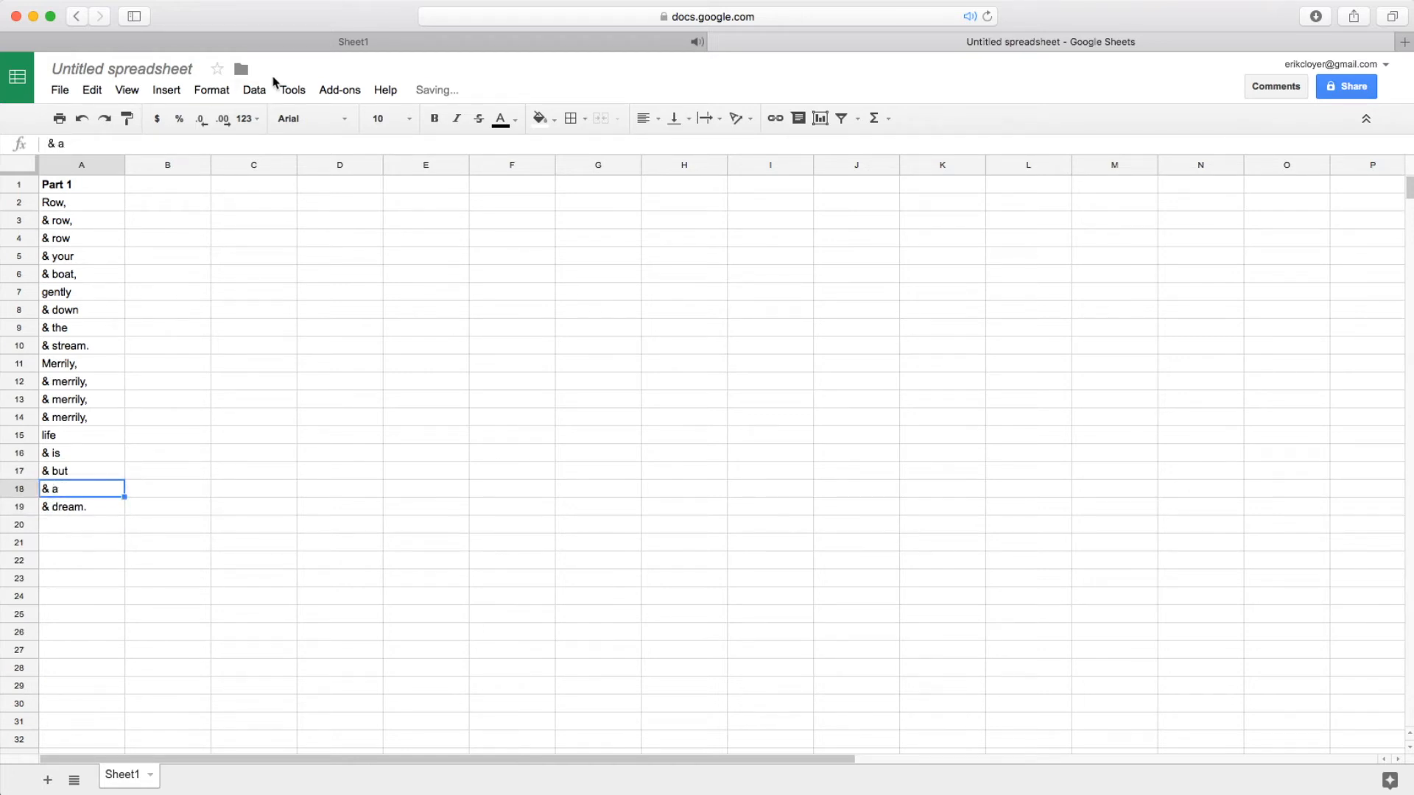
# Switch to Stepworks, reload the stage and perform the updated script word by word through all its phrases
pyautogui.click(298, 48)
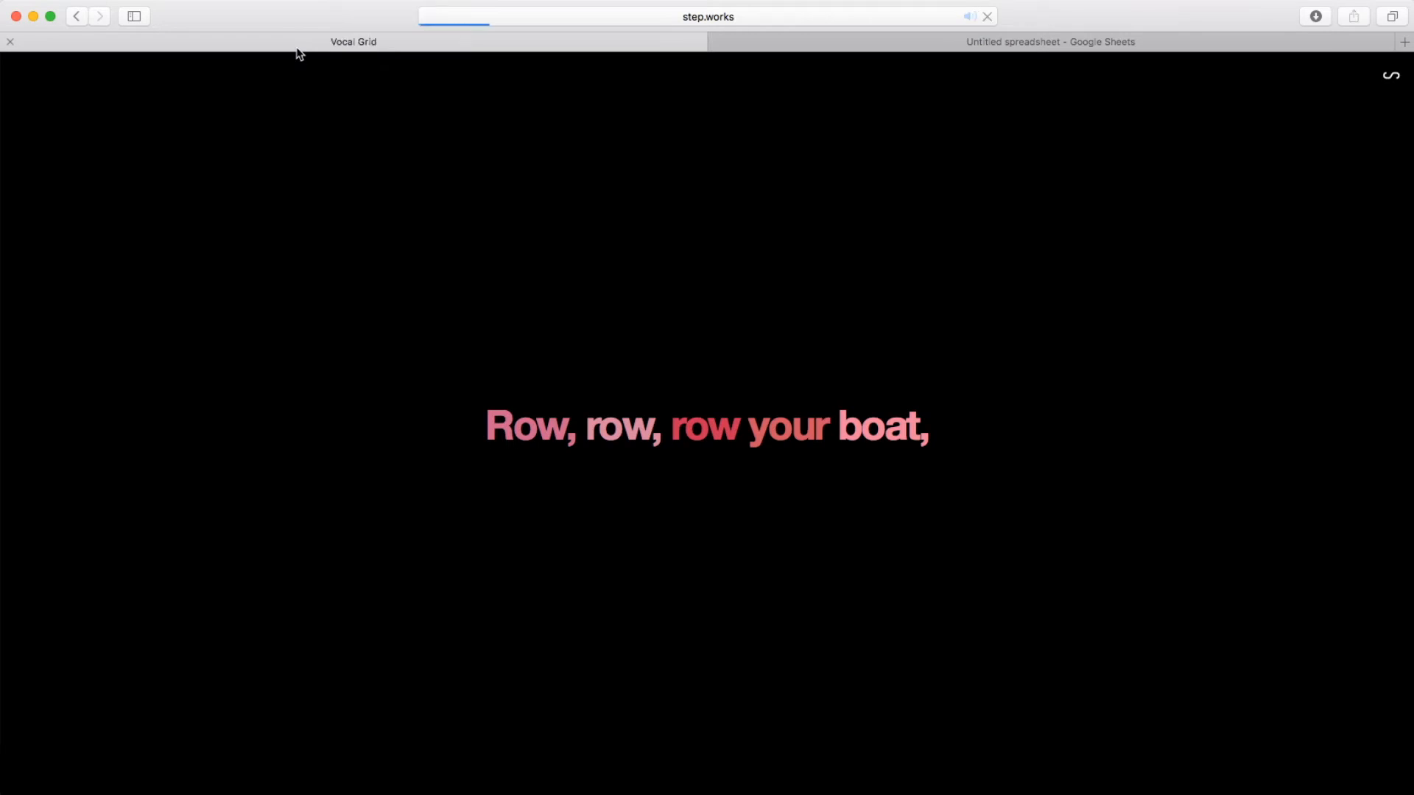
pyautogui.press('space')
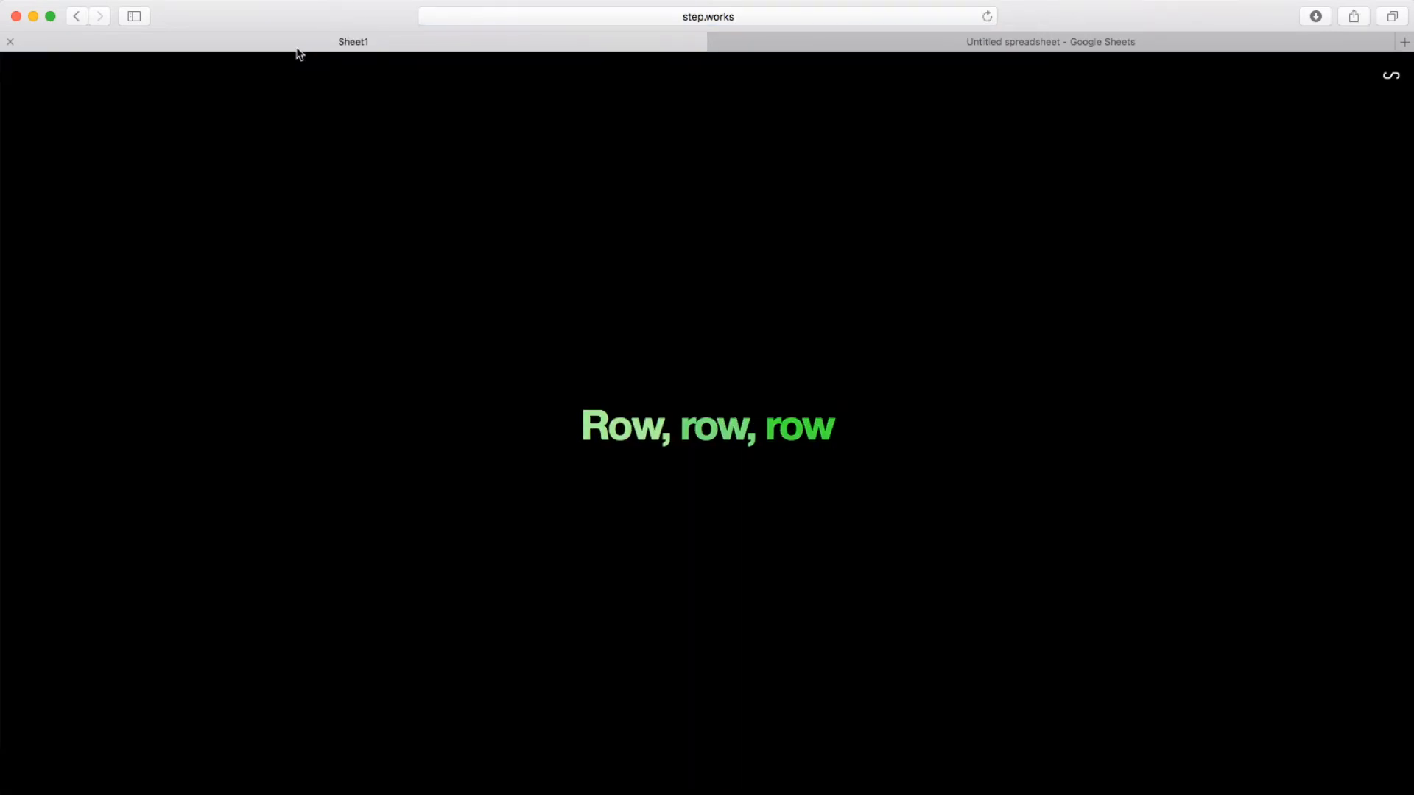
pyautogui.press('space')
pyautogui.press('space')
pyautogui.press('space')
pyautogui.press('space')
pyautogui.press('space')
pyautogui.press('space')
pyautogui.press('space')
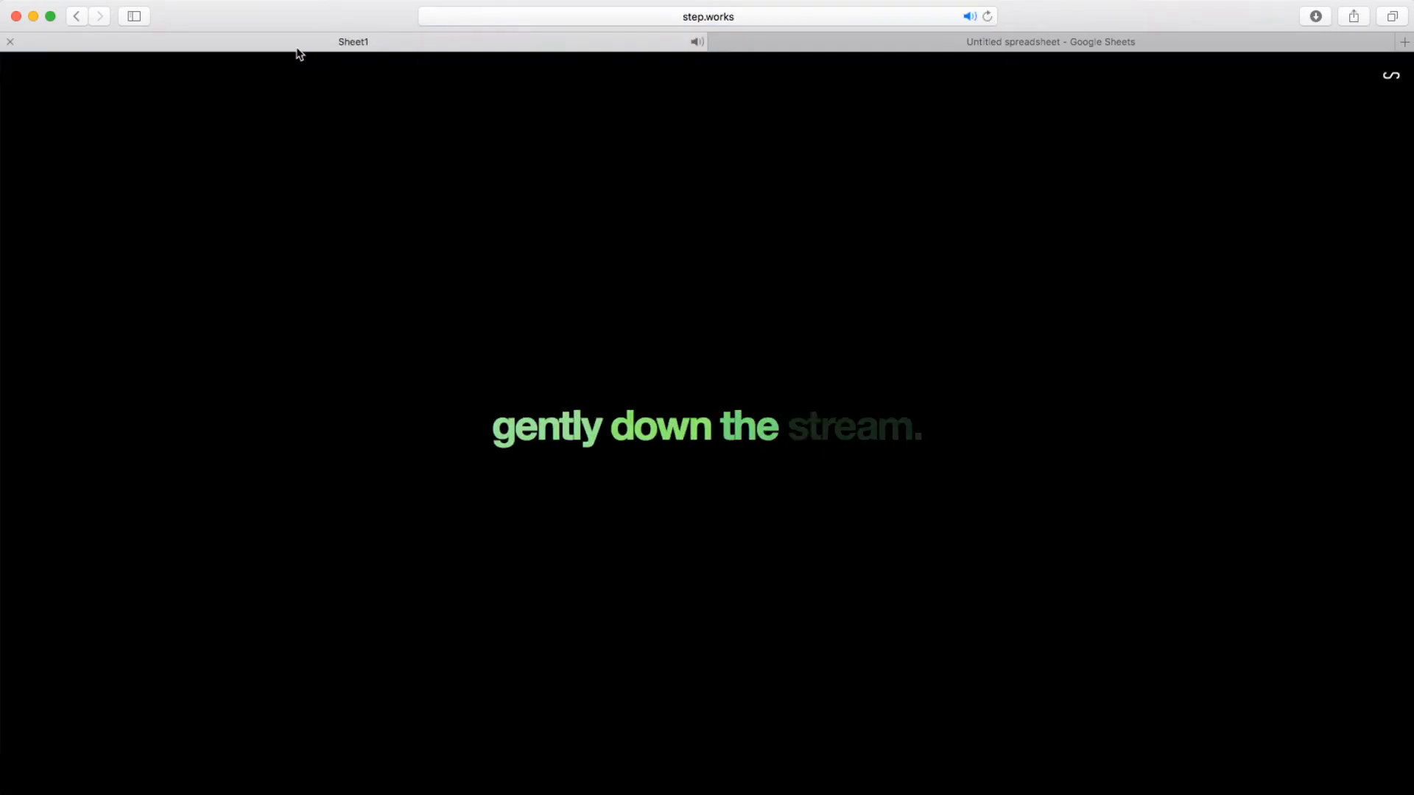
pyautogui.press('space')
pyautogui.press('space')
pyautogui.press('space')
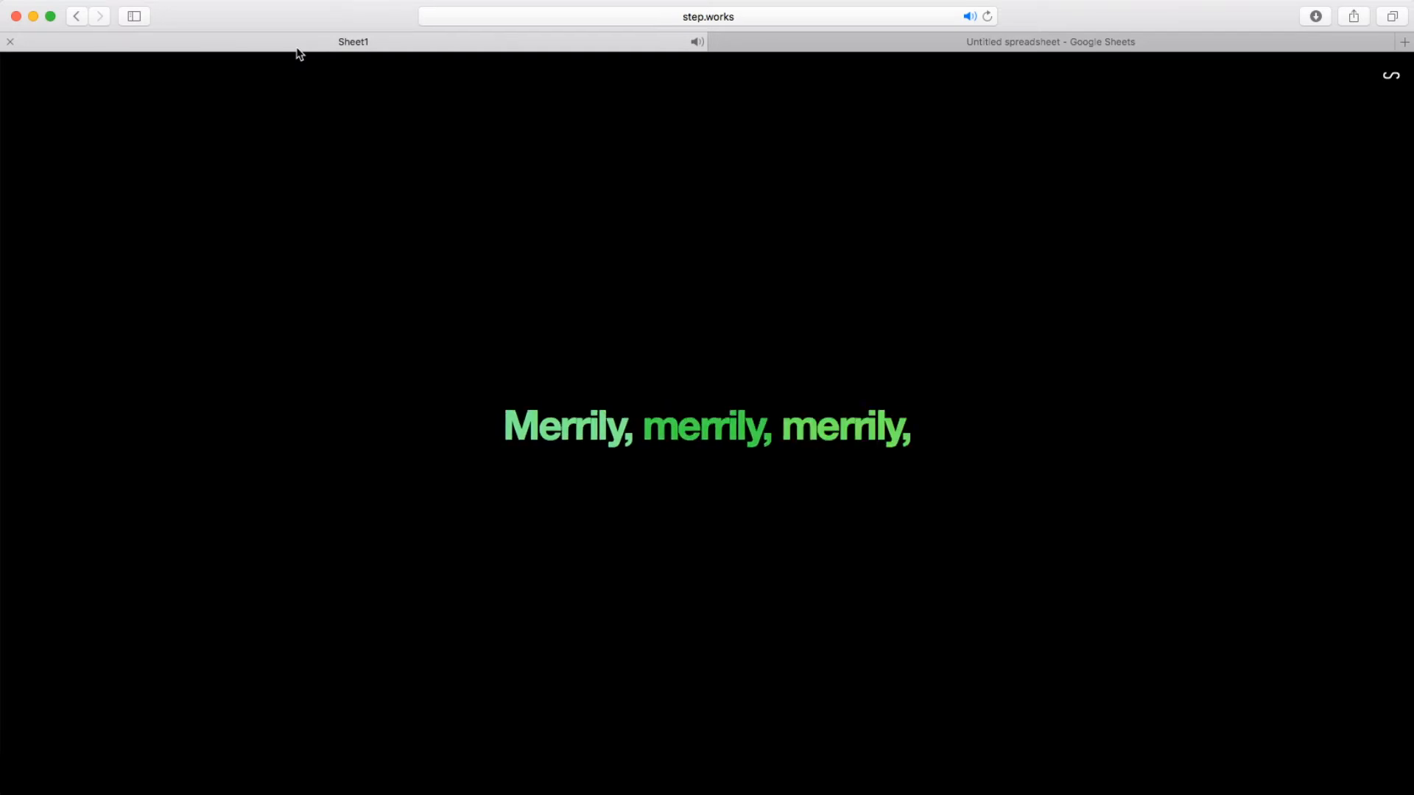
pyautogui.press('space')
pyautogui.press('space')
pyautogui.press('space')
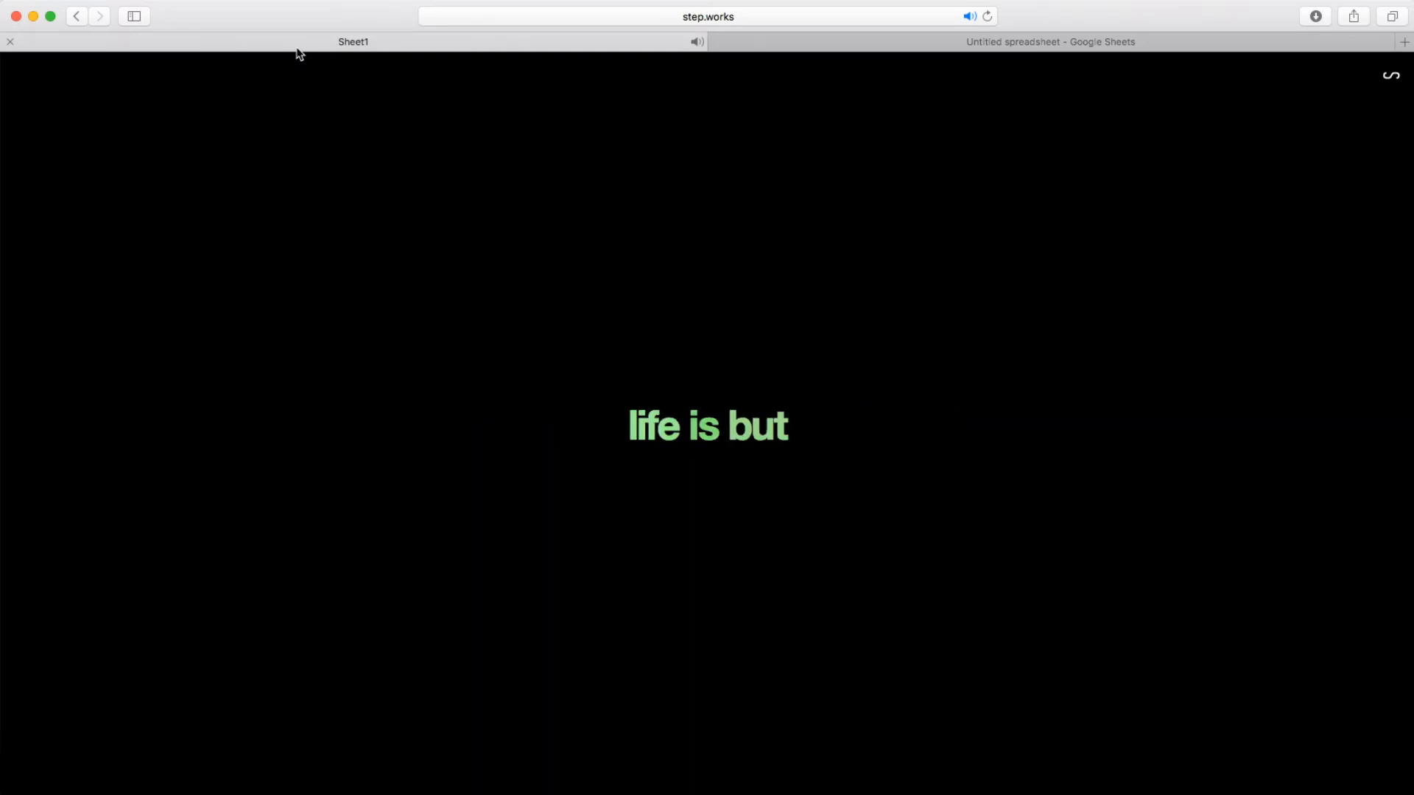
pyautogui.press('space')
pyautogui.press('space')
pyautogui.press('space')
pyautogui.press('space')
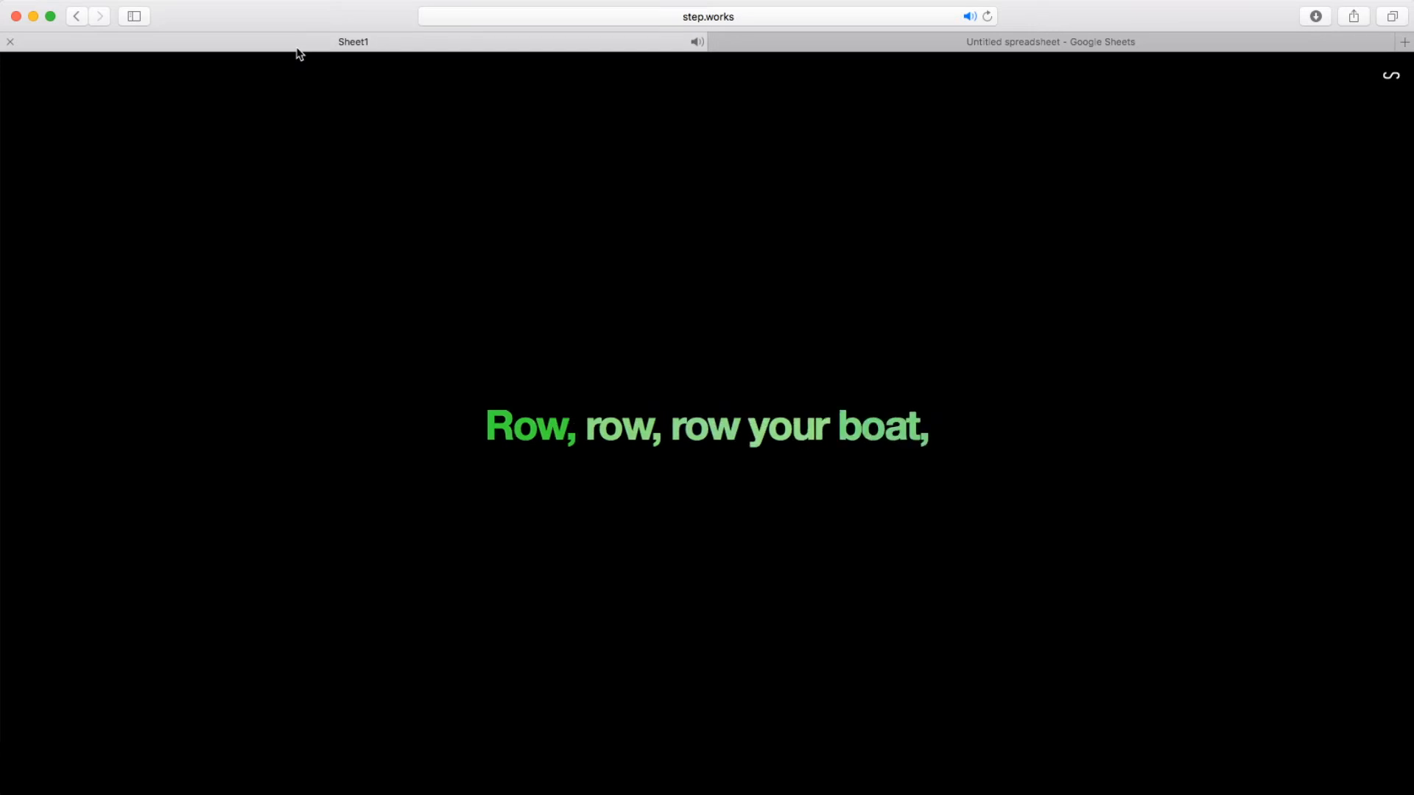
# Return to the spreadsheet and enter the bold heading "Part 2" in cell B1
pyautogui.click(786, 50)
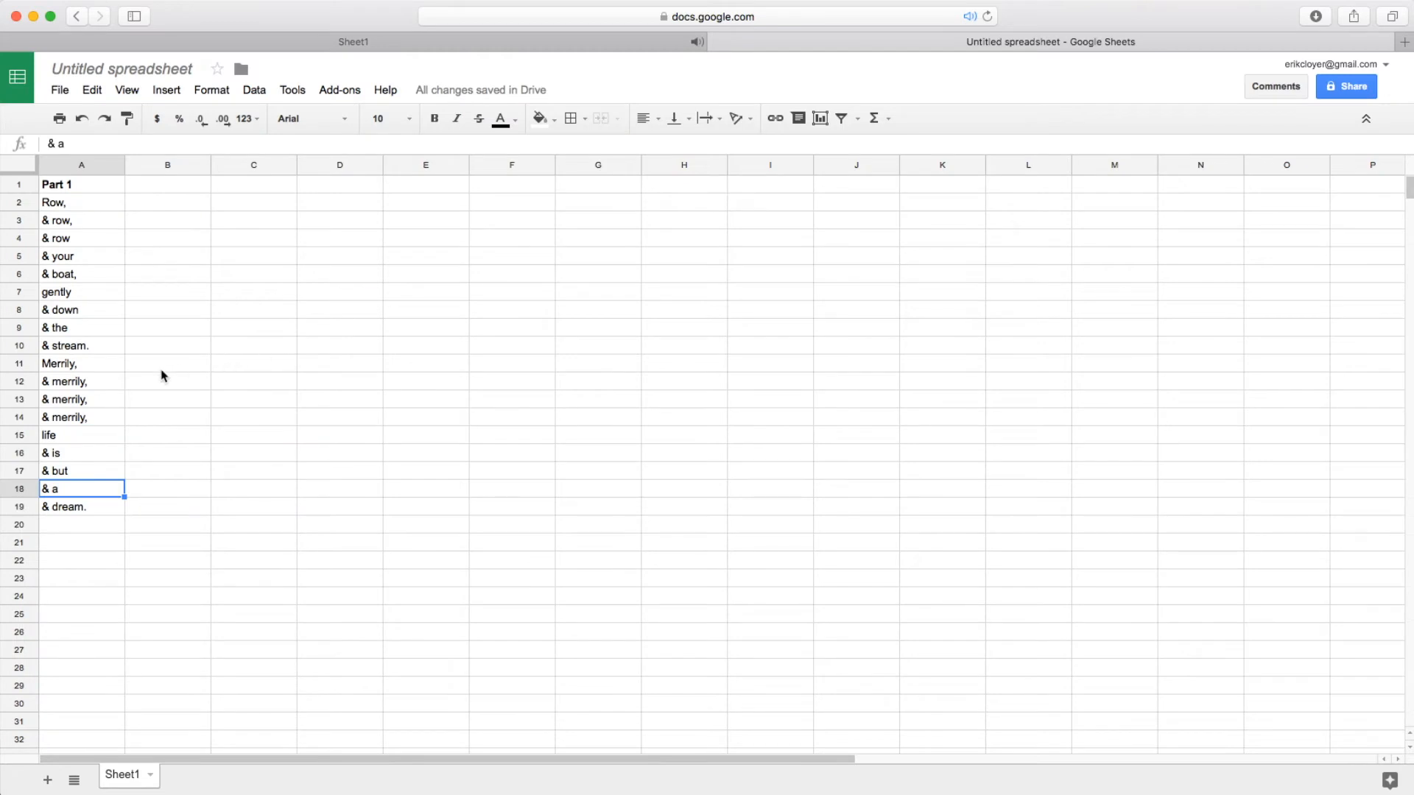
pyautogui.press('Down')
pyautogui.press('Down')
pyautogui.click(168, 190)
pyautogui.press('super+b')
pyautogui.write('Part 2')
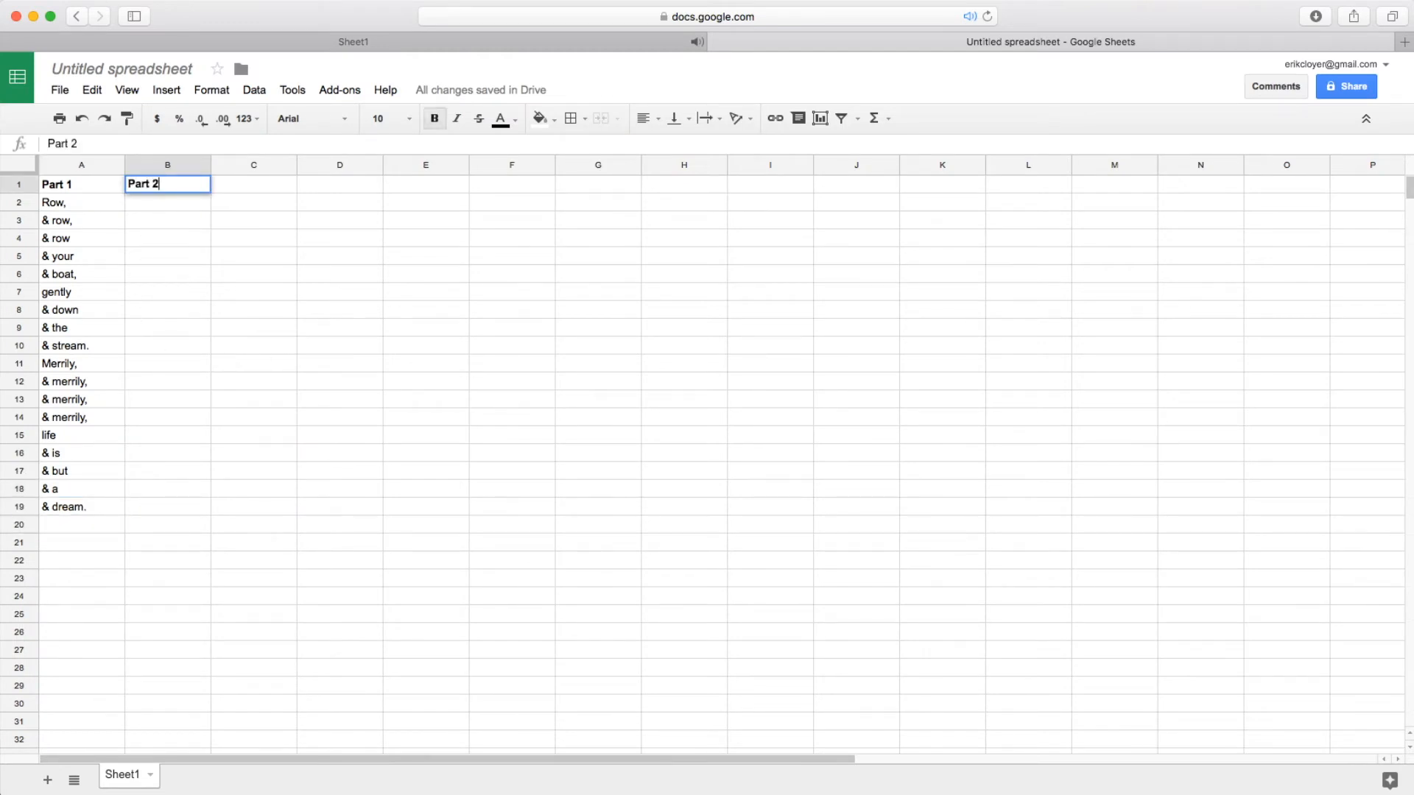
pyautogui.click(145, 332)
# Copy the Part 1 lyrics in A2 to A19 and paste them into the Part 2 column starting at cell B7
pyautogui.moveTo(98, 195); pyautogui.dragTo(86, 507)
pyautogui.press('super+c')
pyautogui.click(155, 382)
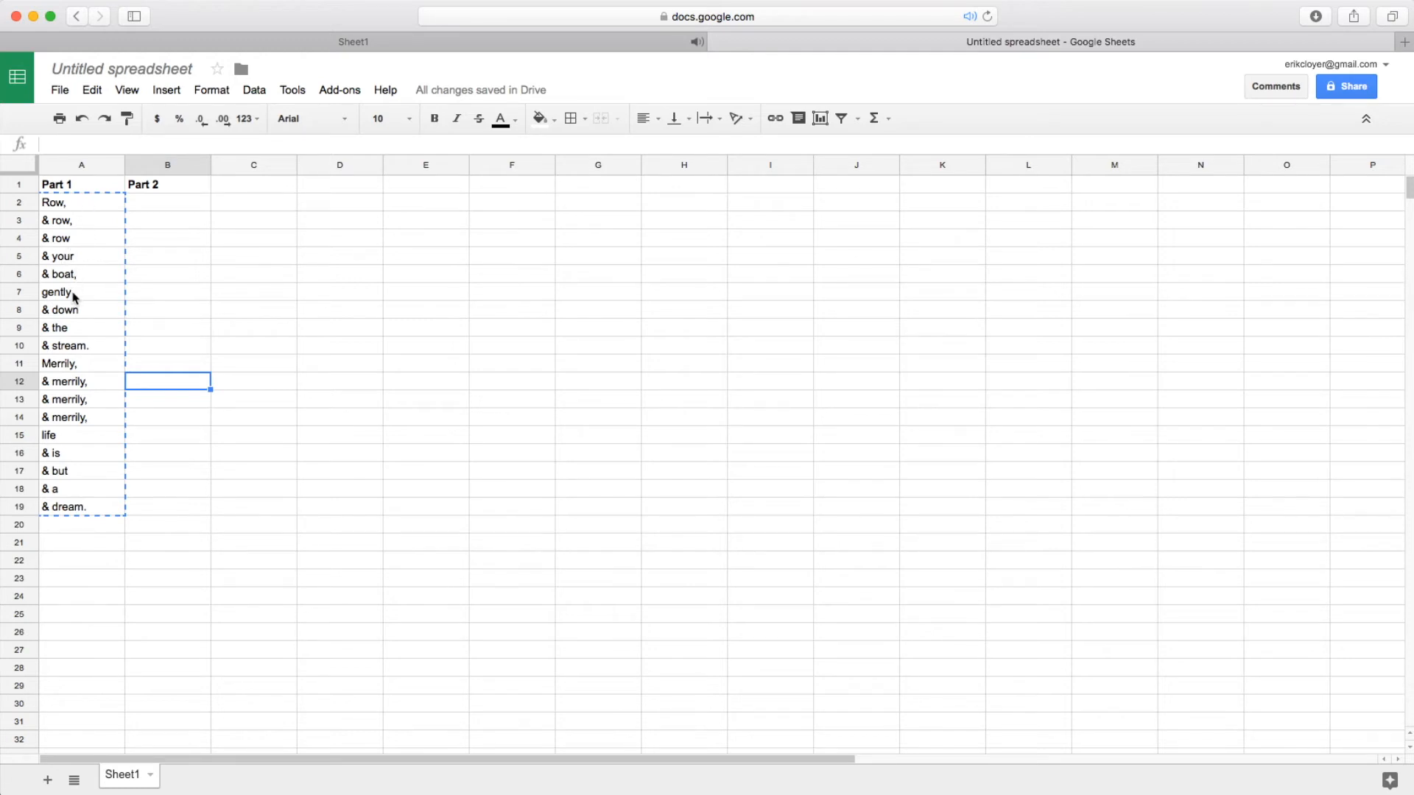
pyautogui.click(168, 293)
pyautogui.press('super+v')
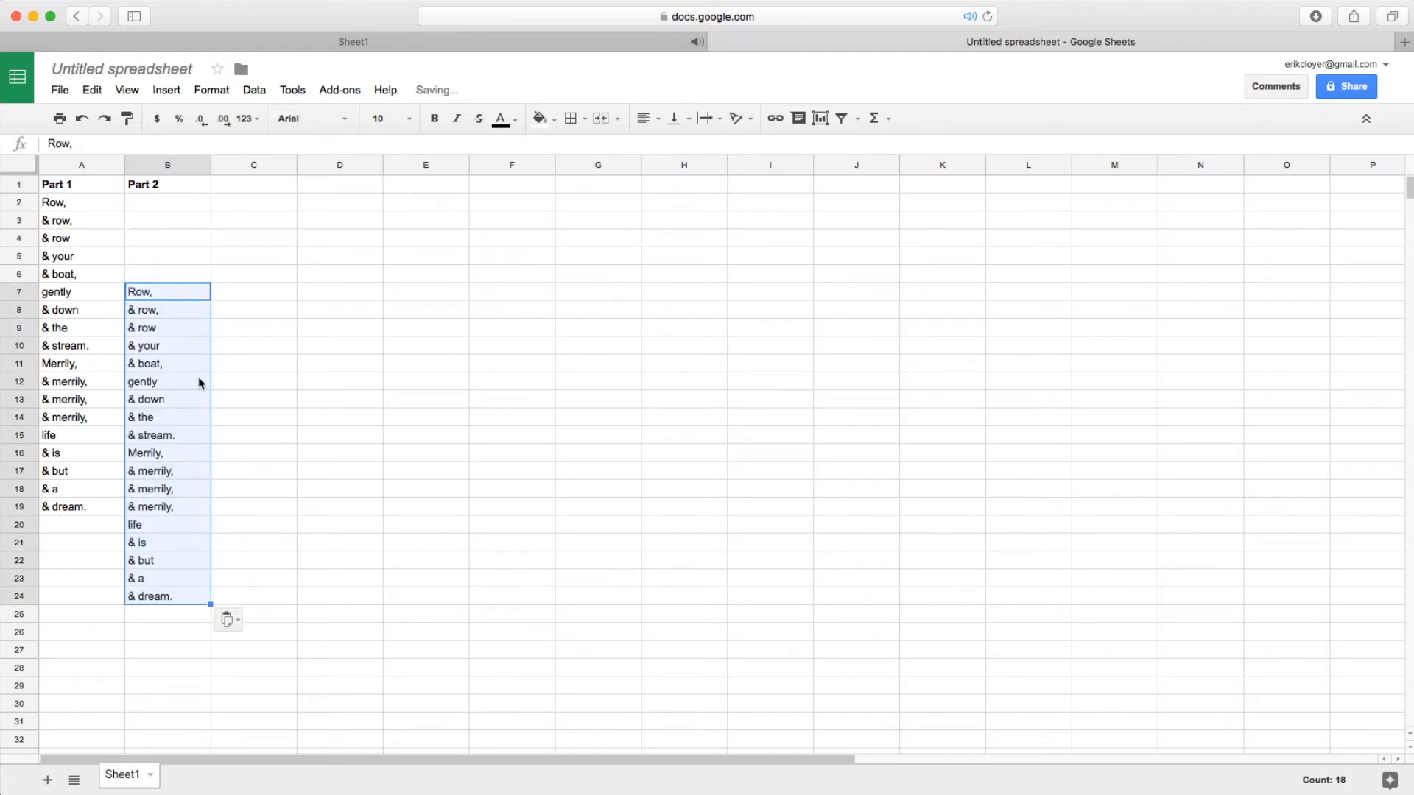
# Switch to Stepworks, reload the stage and perform the script with both parts playing
pyautogui.click(372, 44)
pyautogui.press('super+r')
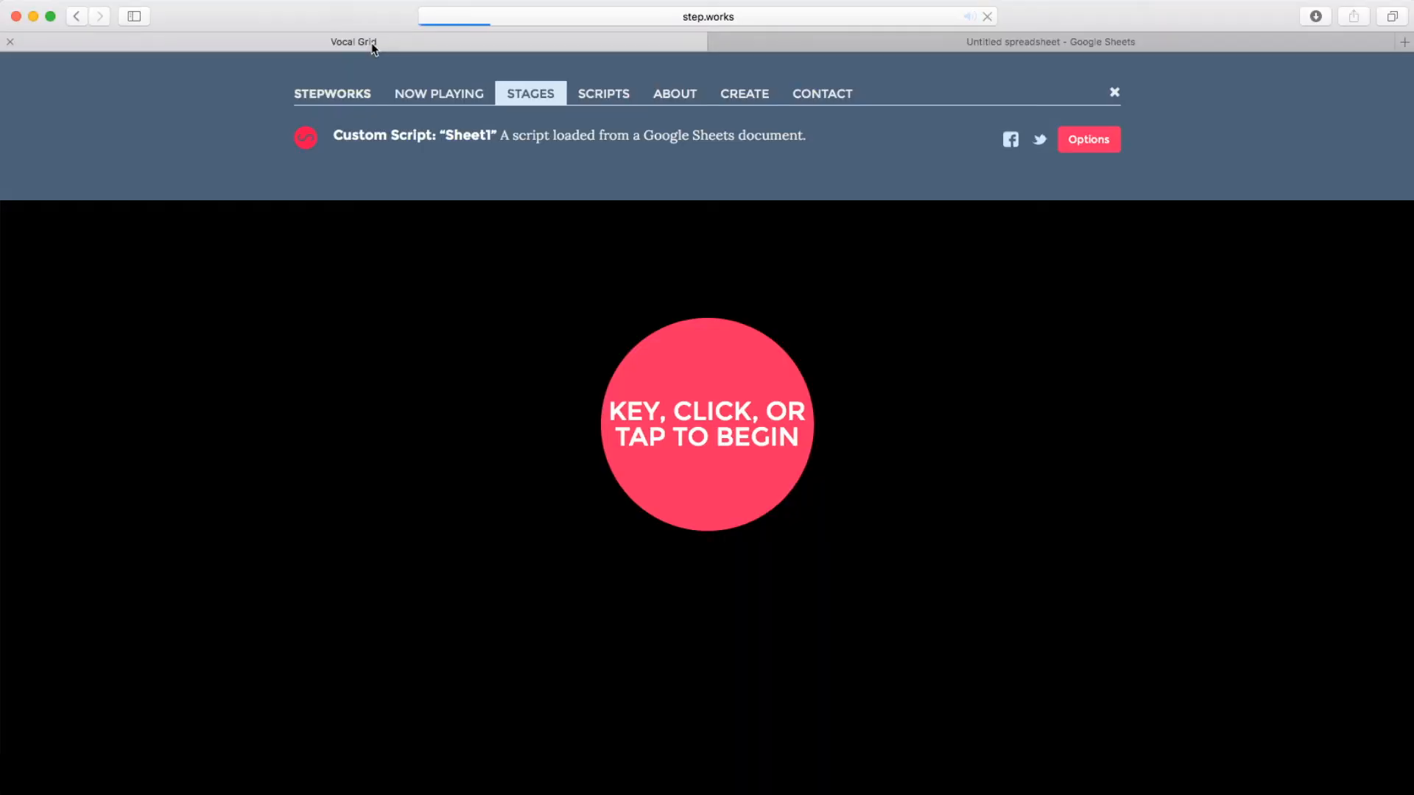
pyautogui.click(489, 526)
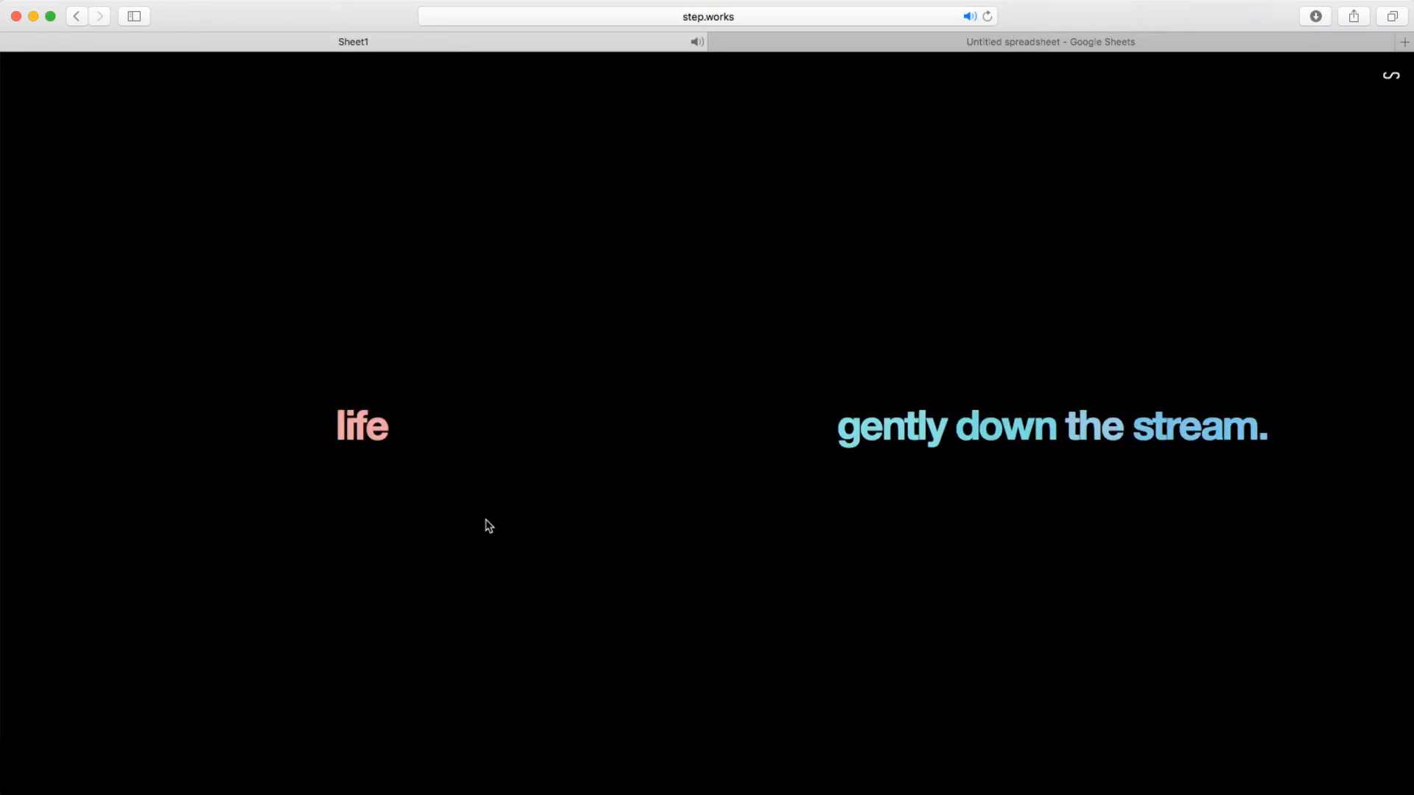
# Return to the spreadsheet and move the Part 1 words from "& row," in A3 through "& dream." down to start at A5
pyautogui.click(826, 39)
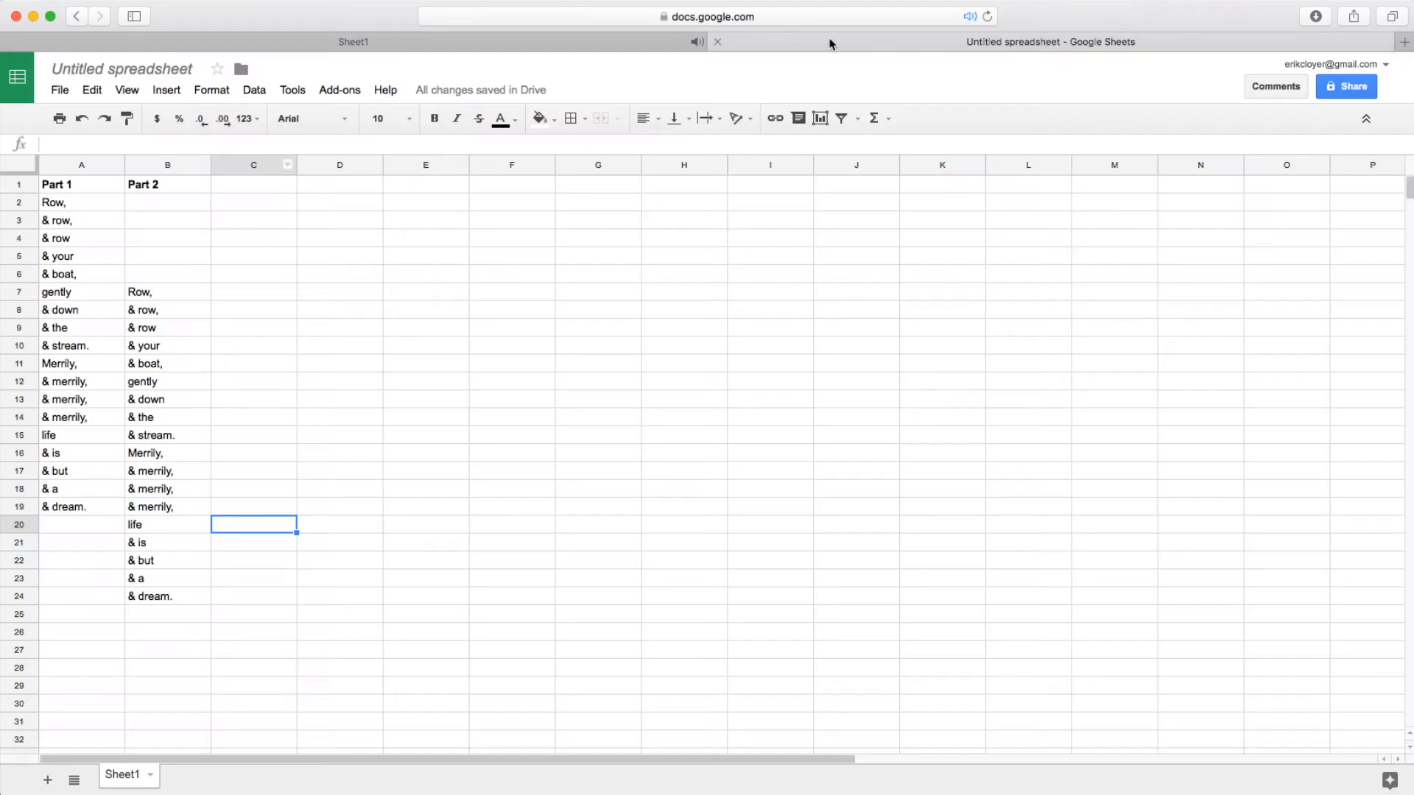
pyautogui.click(86, 208)
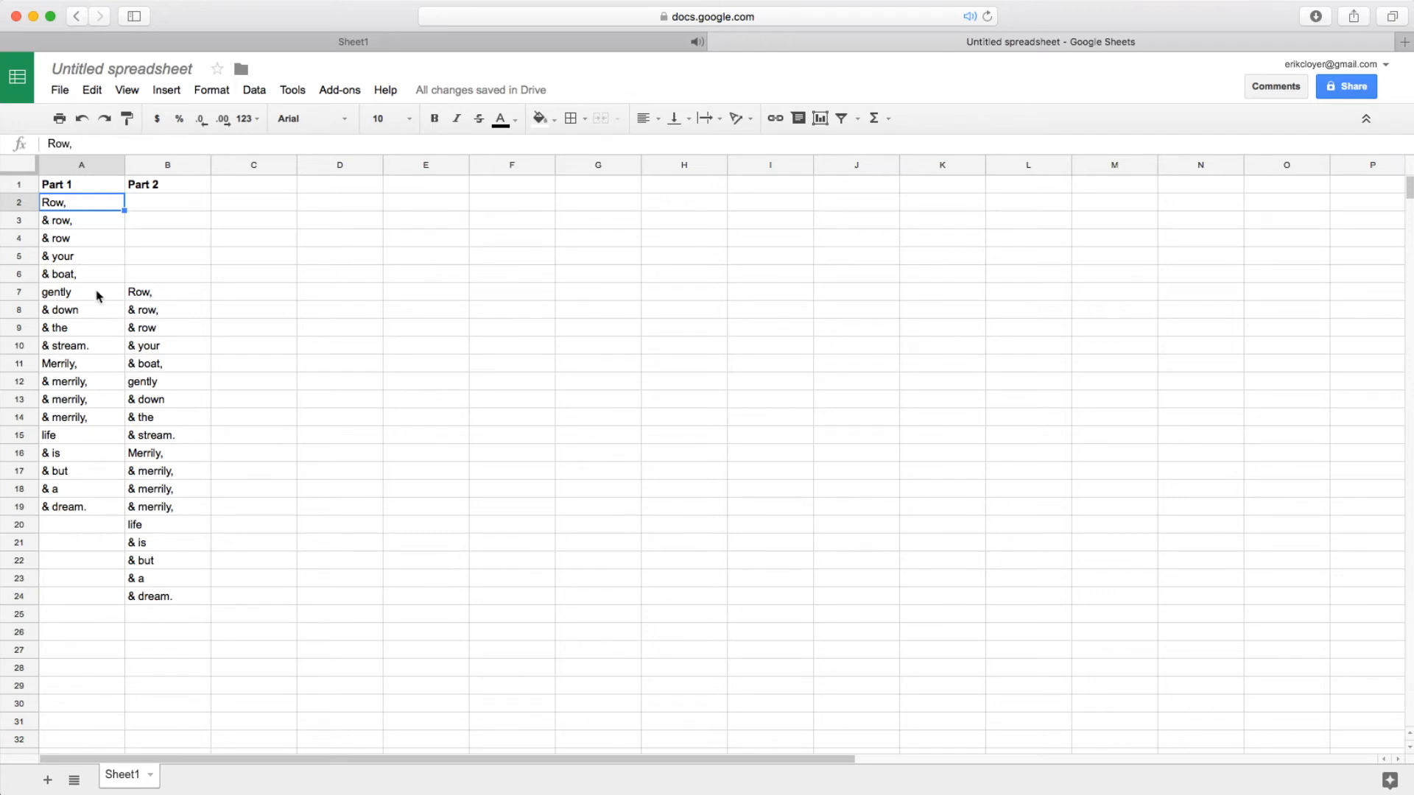
pyautogui.moveTo(183, 302); pyautogui.dragTo(199, 598)
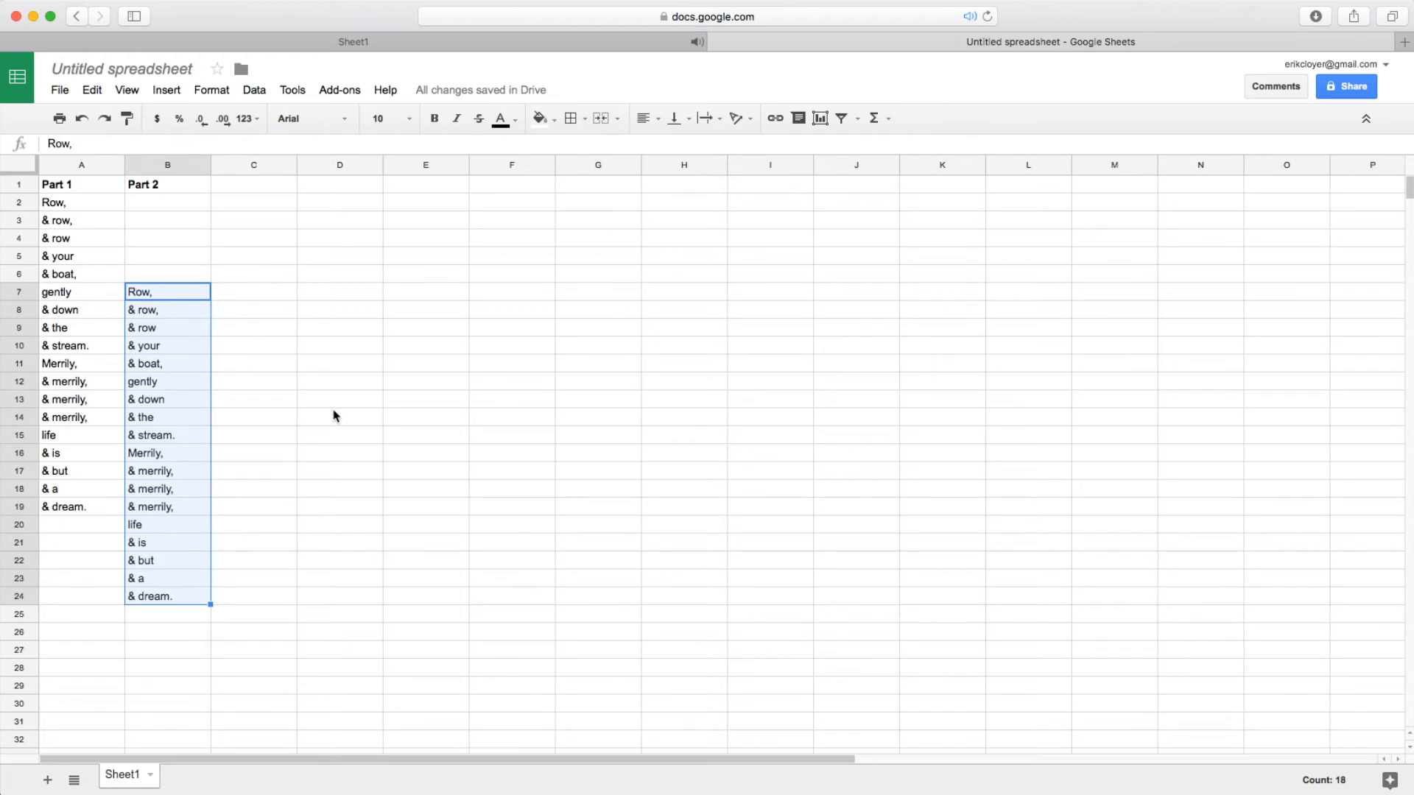
pyautogui.click(95, 488)
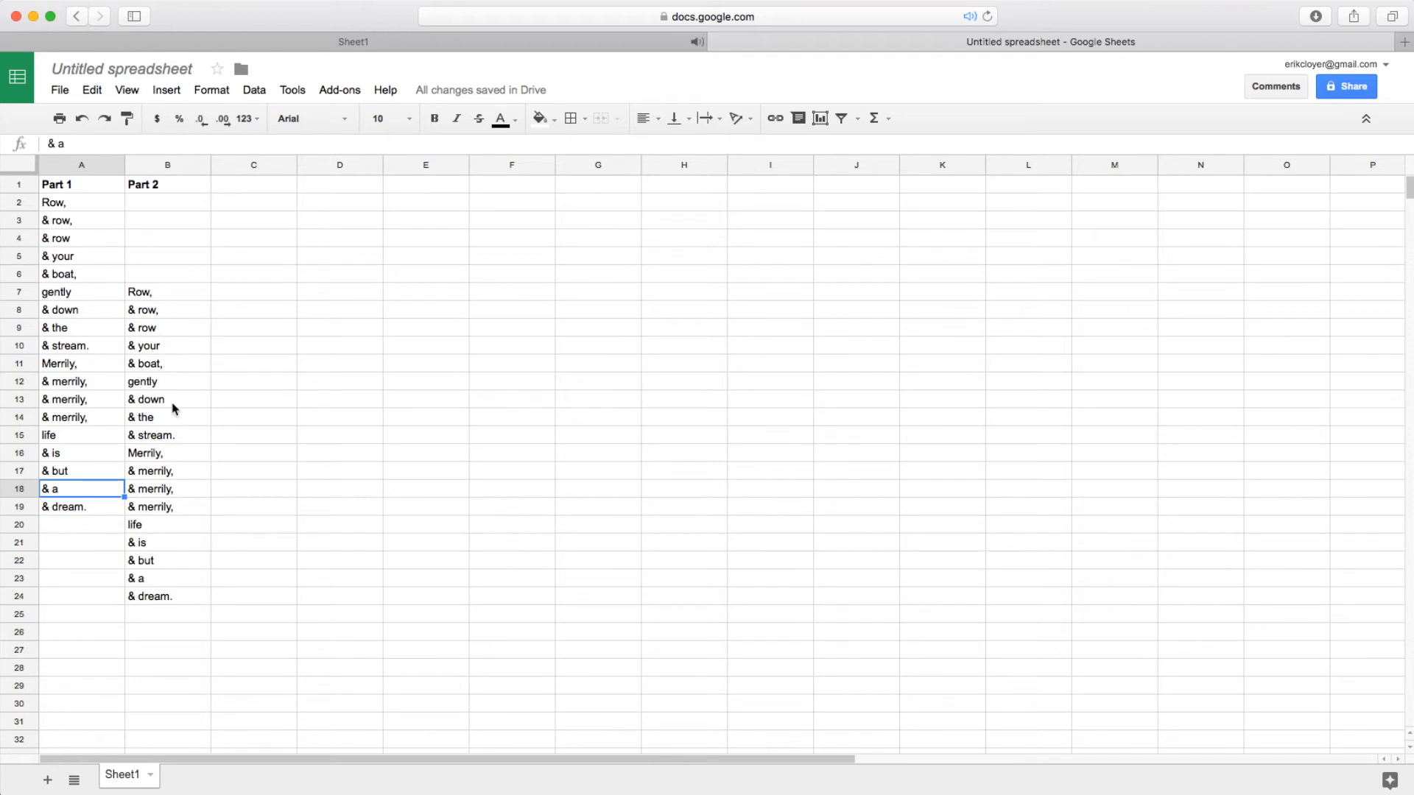
pyautogui.click(90, 224)
pyautogui.moveTo(90, 224); pyautogui.dragTo(95, 507)
pyautogui.hotkey('ctrl', 'c')
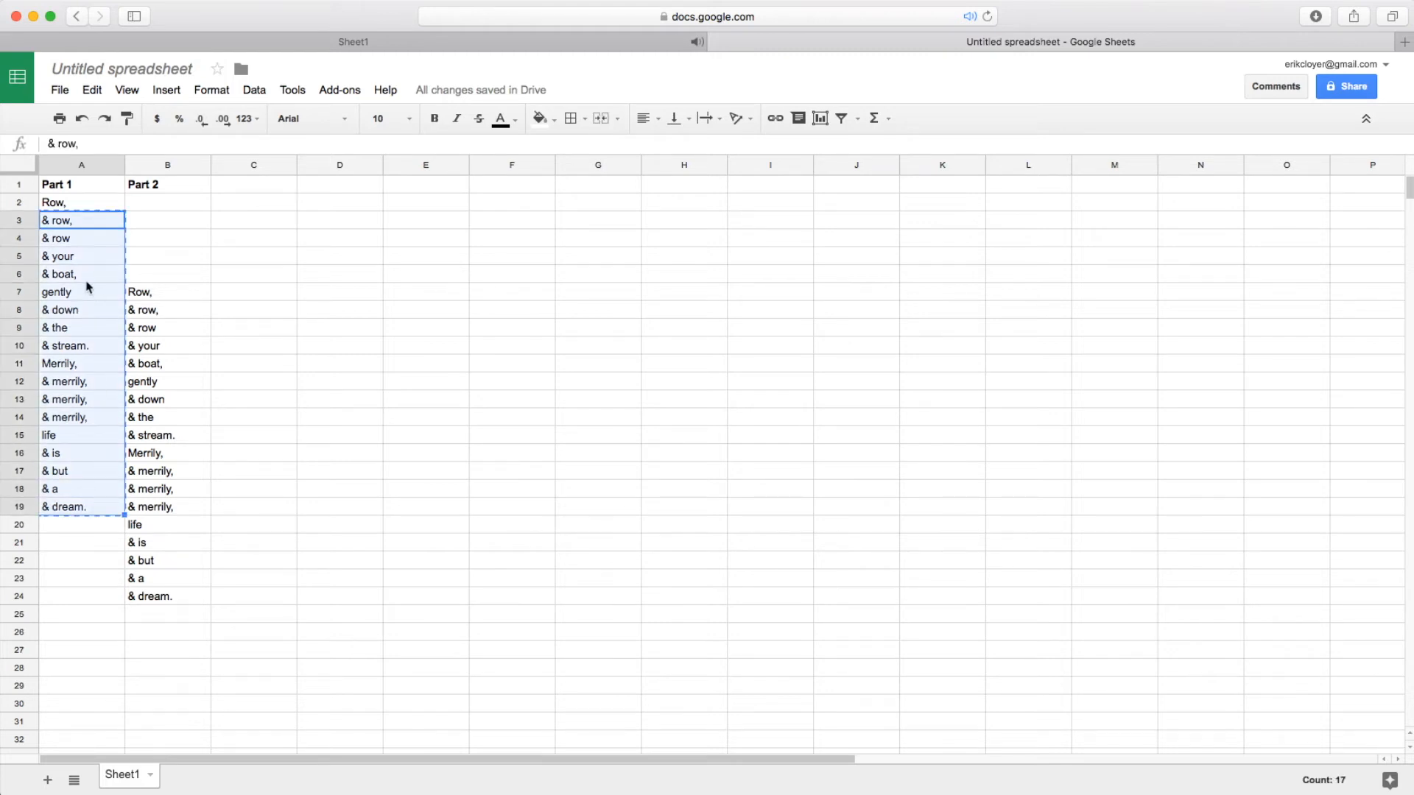
pyautogui.click(80, 251)
pyautogui.hotkey('ctrl', 'v')
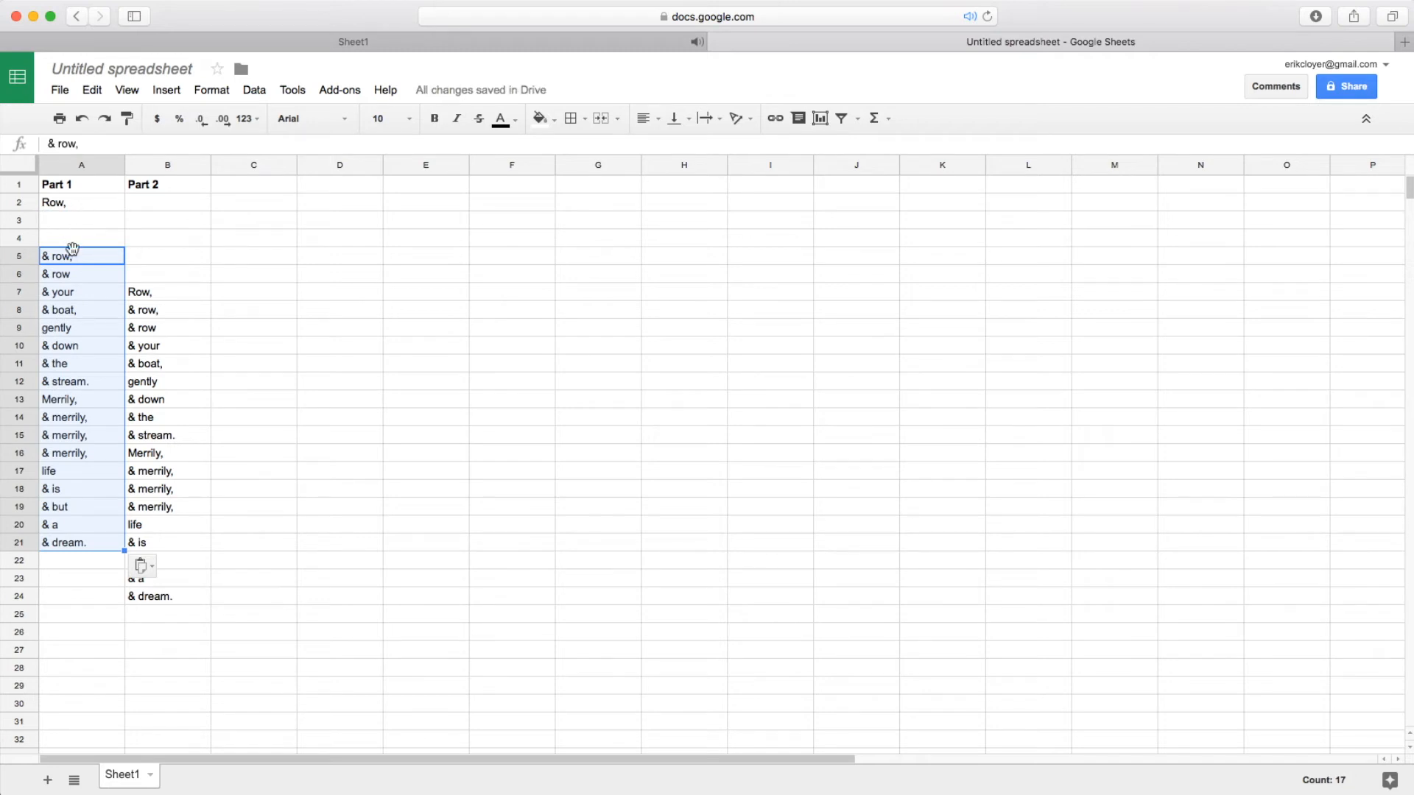
# Move the Part 1 words from "& row" in A6 through "& dream." down to start at A8
pyautogui.click(79, 278)
pyautogui.keyDown('shift'); pyautogui.click(85, 544); pyautogui.keyUp('shift')
pyautogui.hotkey('ctrl', 'c')
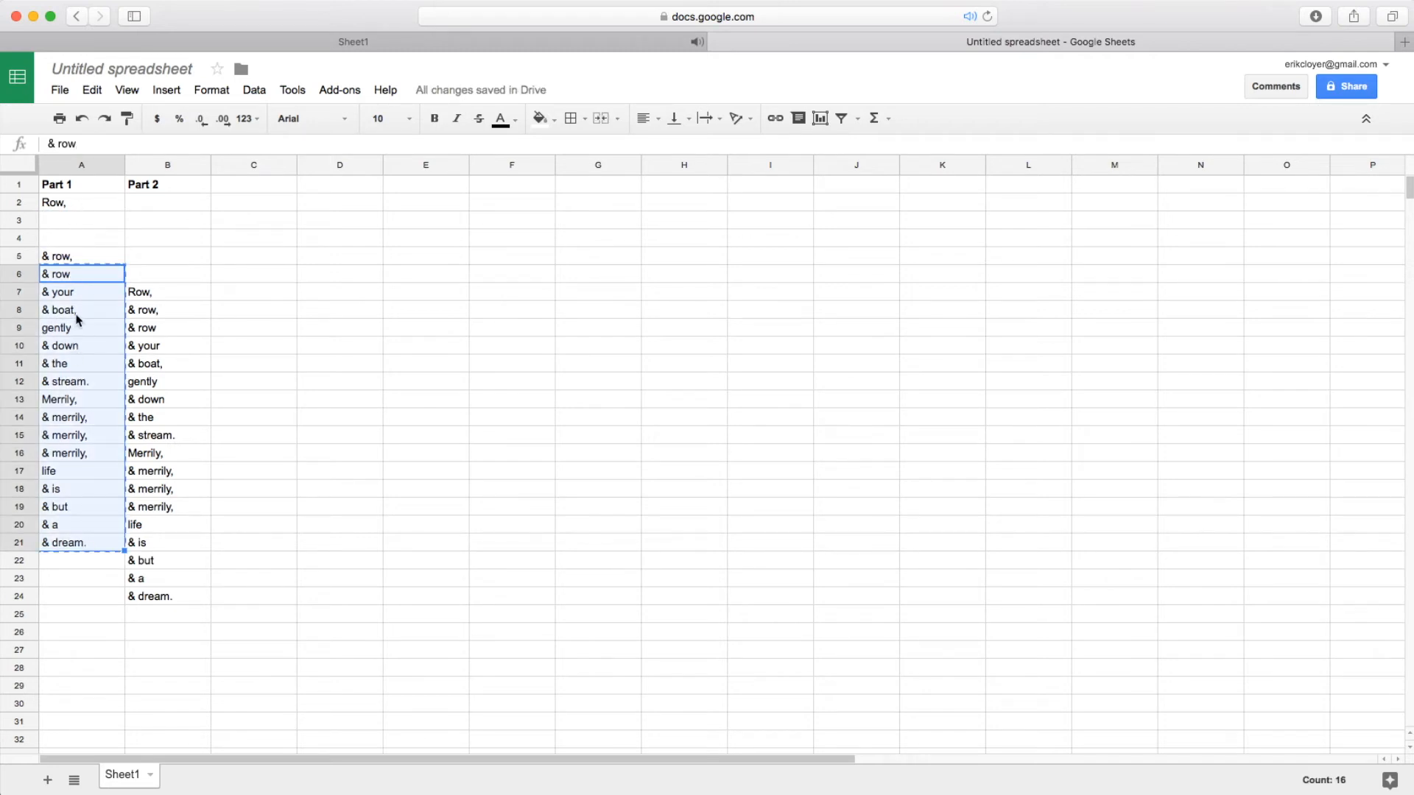
pyautogui.click(83, 314)
pyautogui.hotkey('ctrl', 'v')
# Move the Part 1 words from "& your" in A9 through "& dream." down to start at A10
pyautogui.click(84, 327)
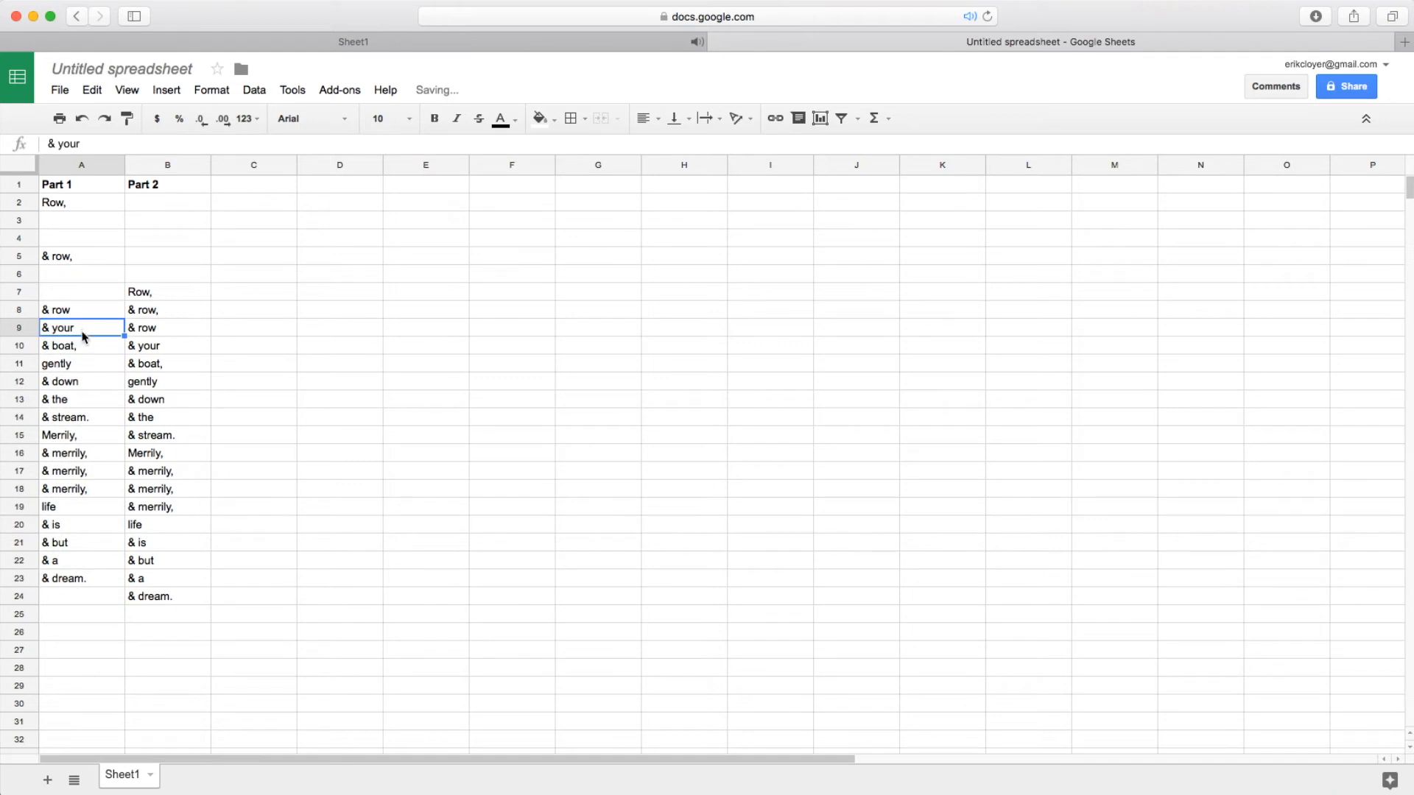
pyautogui.keyDown('shift'); pyautogui.click(98, 582); pyautogui.keyUp('shift')
pyautogui.hotkey('ctrl', 'x')
pyautogui.click(88, 348)
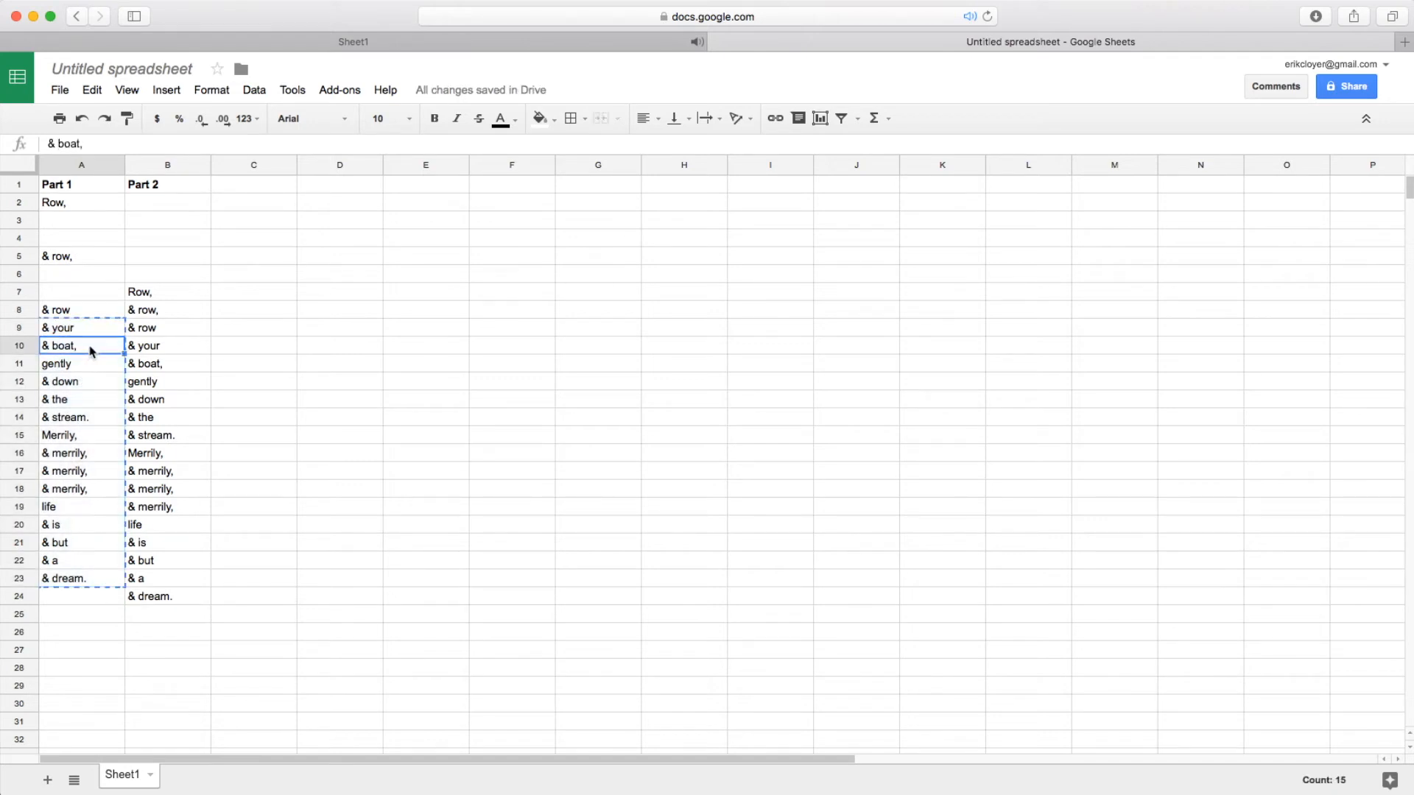
pyautogui.hotkey('ctrl', 'v')
# Move the Part 1 words from "gently" in A12 through "& dream." down to start at A14
pyautogui.click(84, 383)
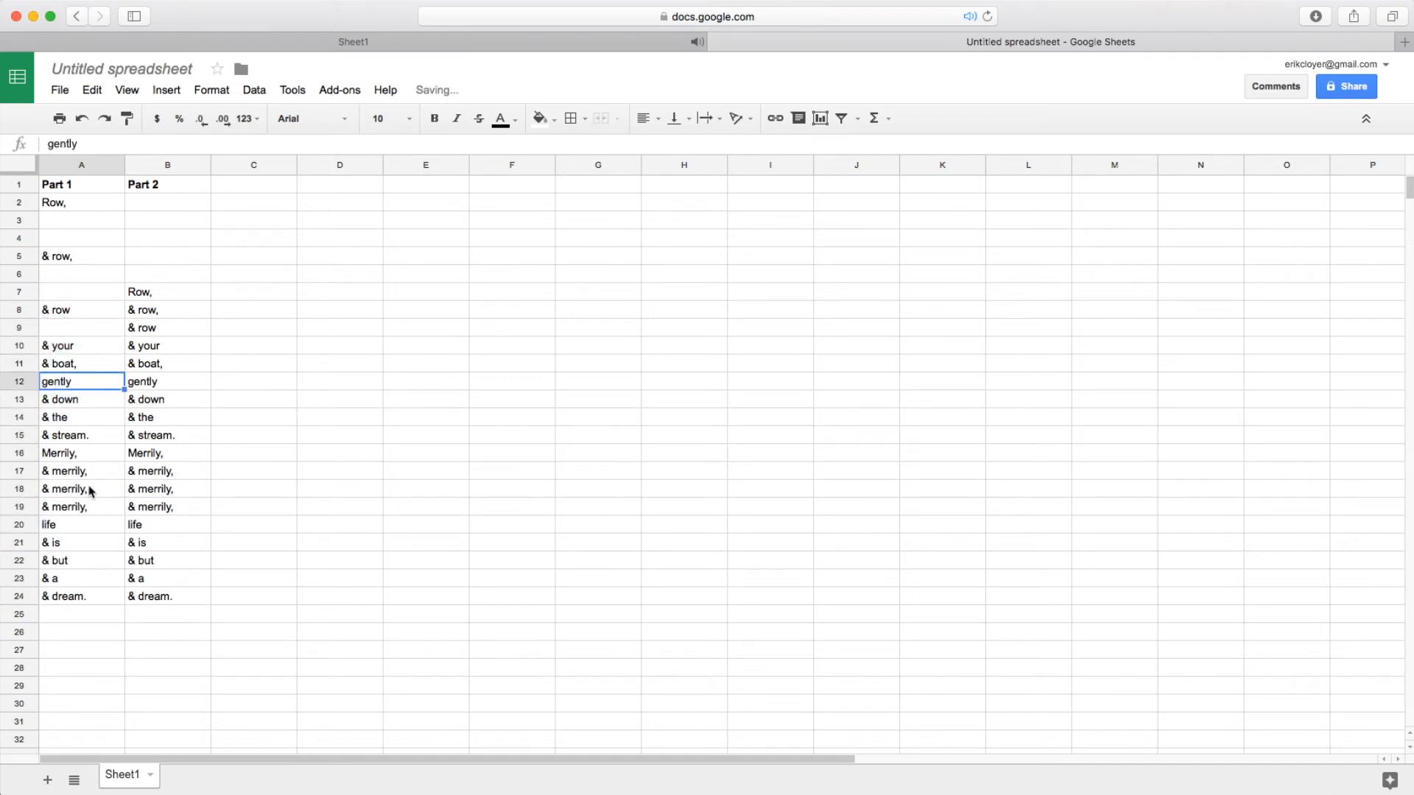
pyautogui.keyDown('shift'); pyautogui.click(88, 597); pyautogui.keyUp('shift')
pyautogui.hotkey('ctrl', 'x')
pyautogui.click(88, 419)
pyautogui.hotkey('ctrl', 'v')
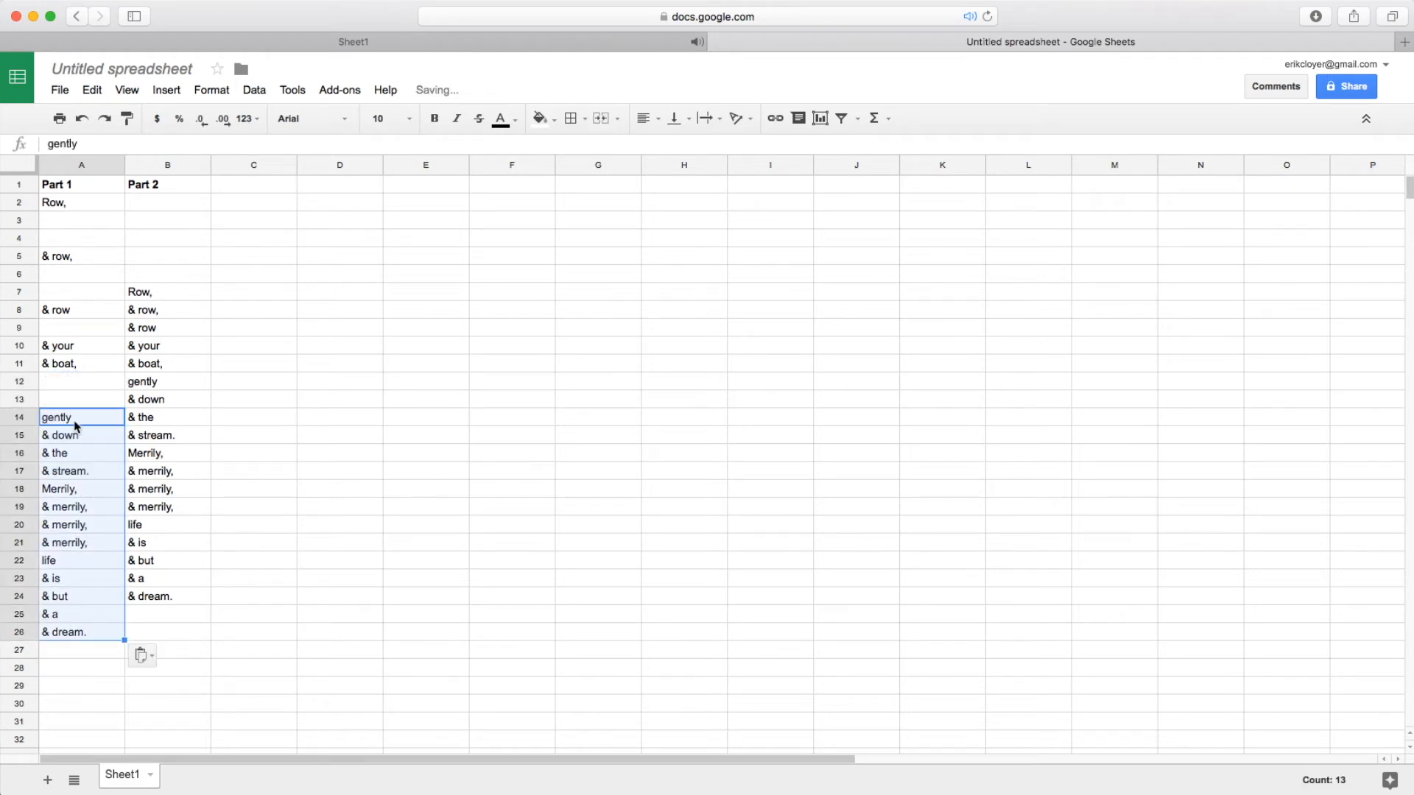
pyautogui.click(85, 672)
# Move the Part 1 words from "& down" in A15 through "& dream." down to start at A17
pyautogui.click(83, 441)
pyautogui.keyDown('shift'); pyautogui.click(86, 632); pyautogui.keyUp('shift')
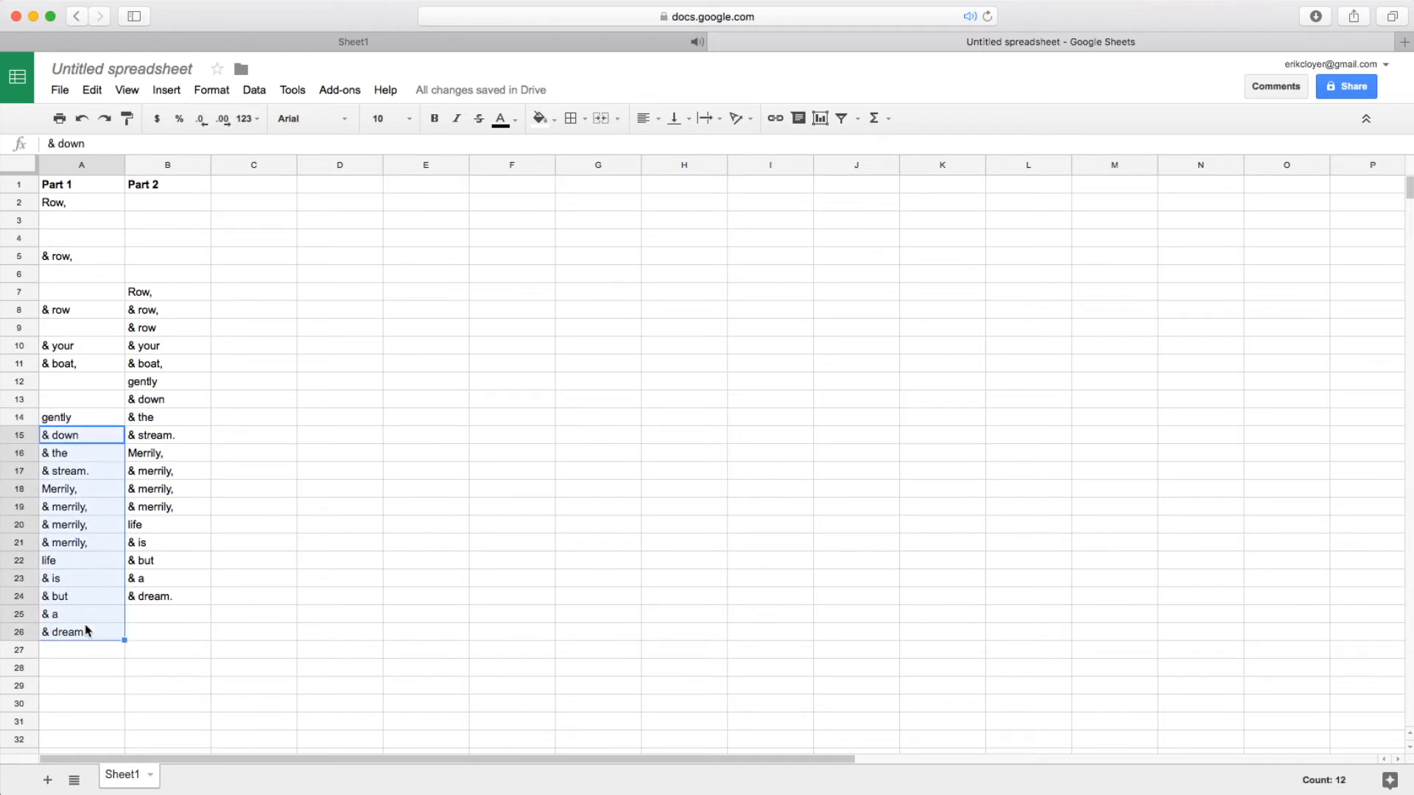
pyautogui.hotkey('ctrl', 'c')
pyautogui.click(78, 472)
pyautogui.click(94, 458)
pyautogui.click(88, 470)
pyautogui.hotkey('ctrl', 'v')
# Split "gently" into syllables, with "gent" in A14 and "&ly" in A16
pyautogui.doubleClick(85, 423)
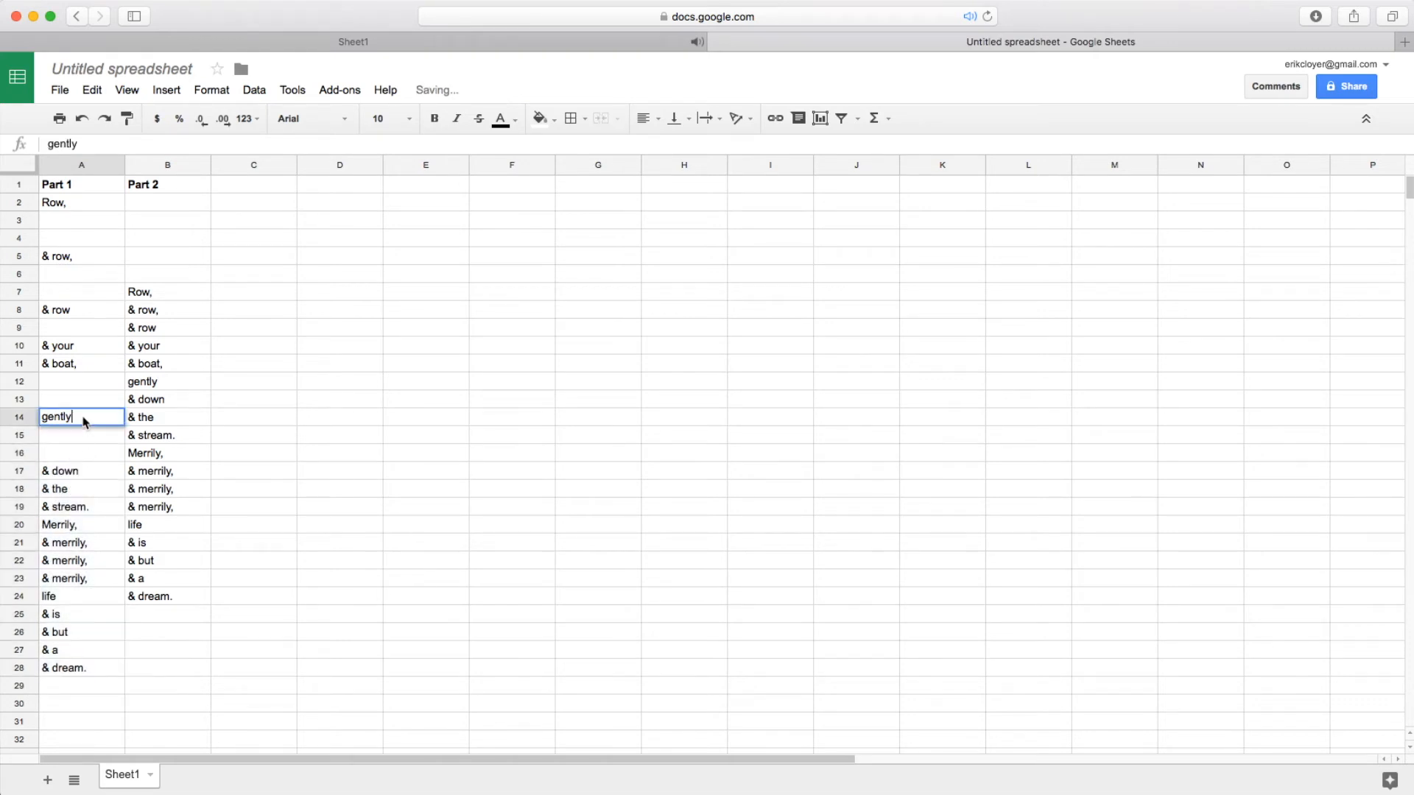
pyautogui.press('BackSpace')
pyautogui.click(72, 455)
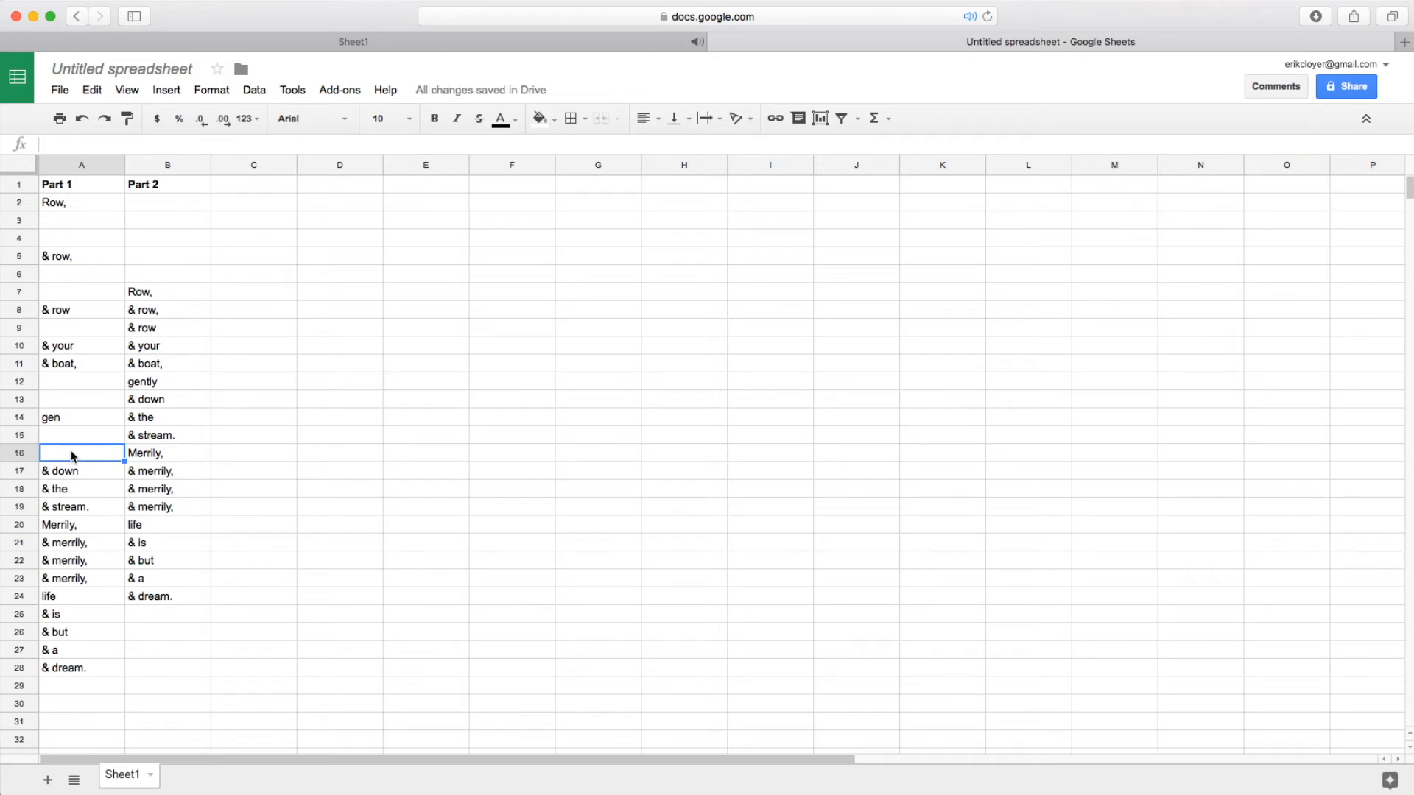
pyautogui.write('&')
pyautogui.doubleClick(72, 419)
pyautogui.write('t')
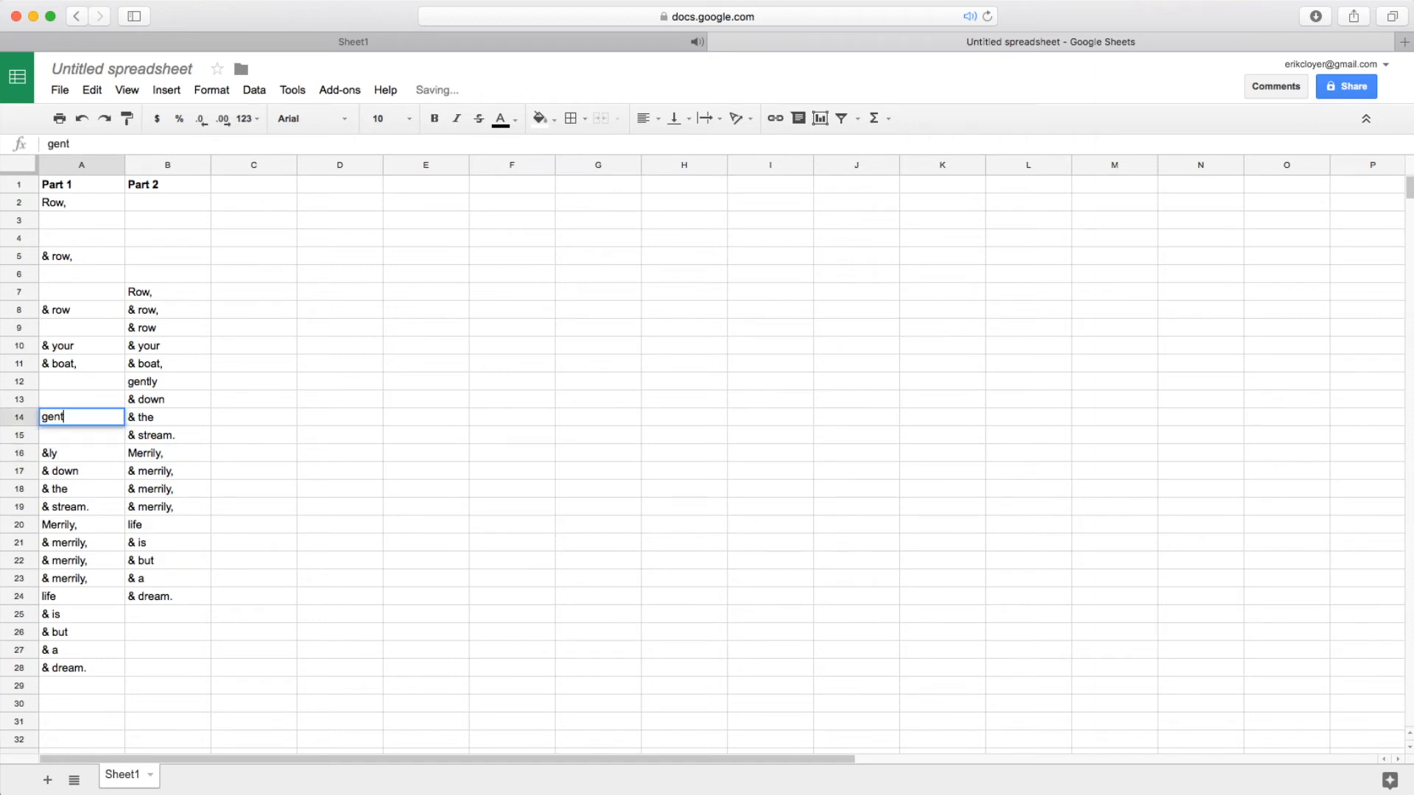
pyautogui.click(78, 438)
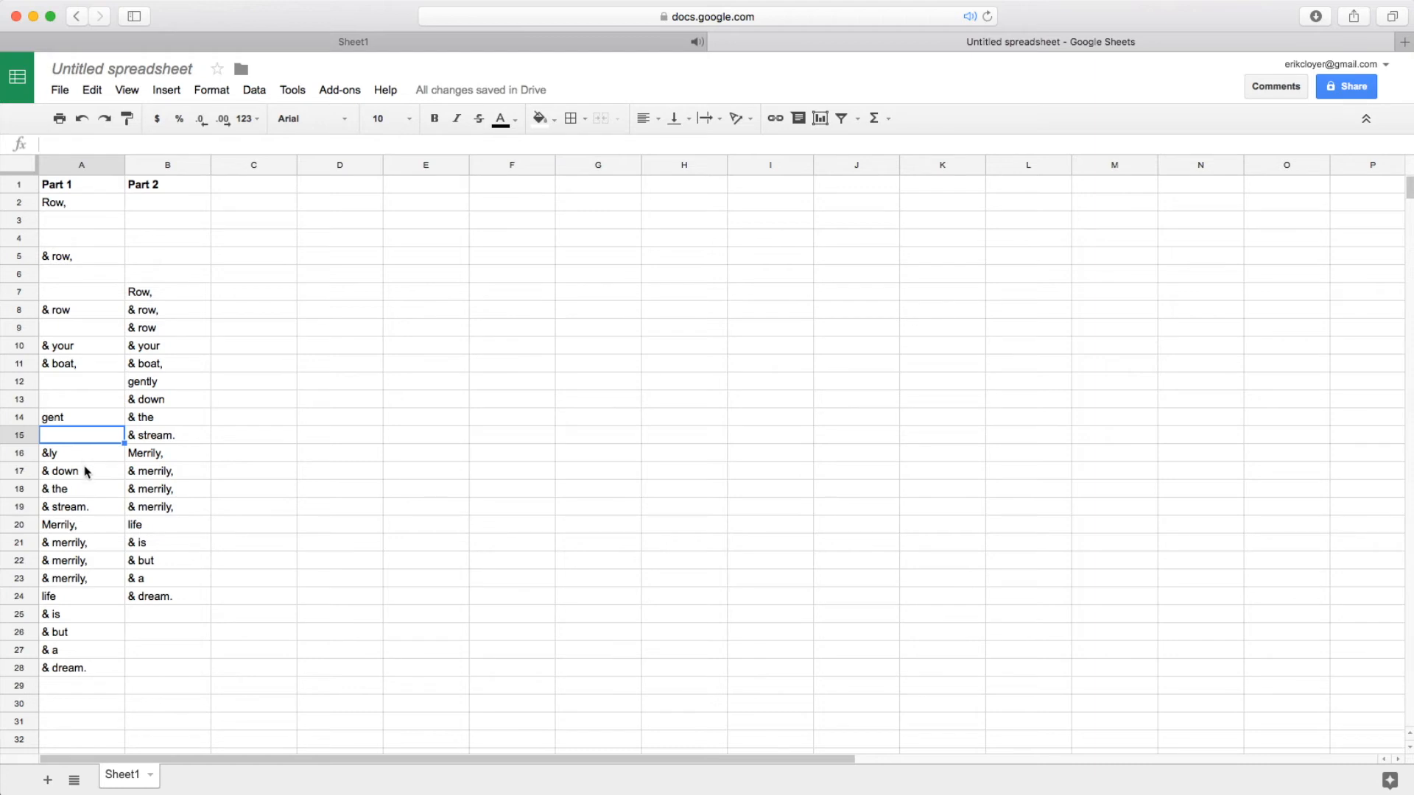
# Move the Part 1 words from "& the" in A18 through "& dream." down to start at A19
pyautogui.click(84, 491)
pyautogui.press('super+shift+Down')
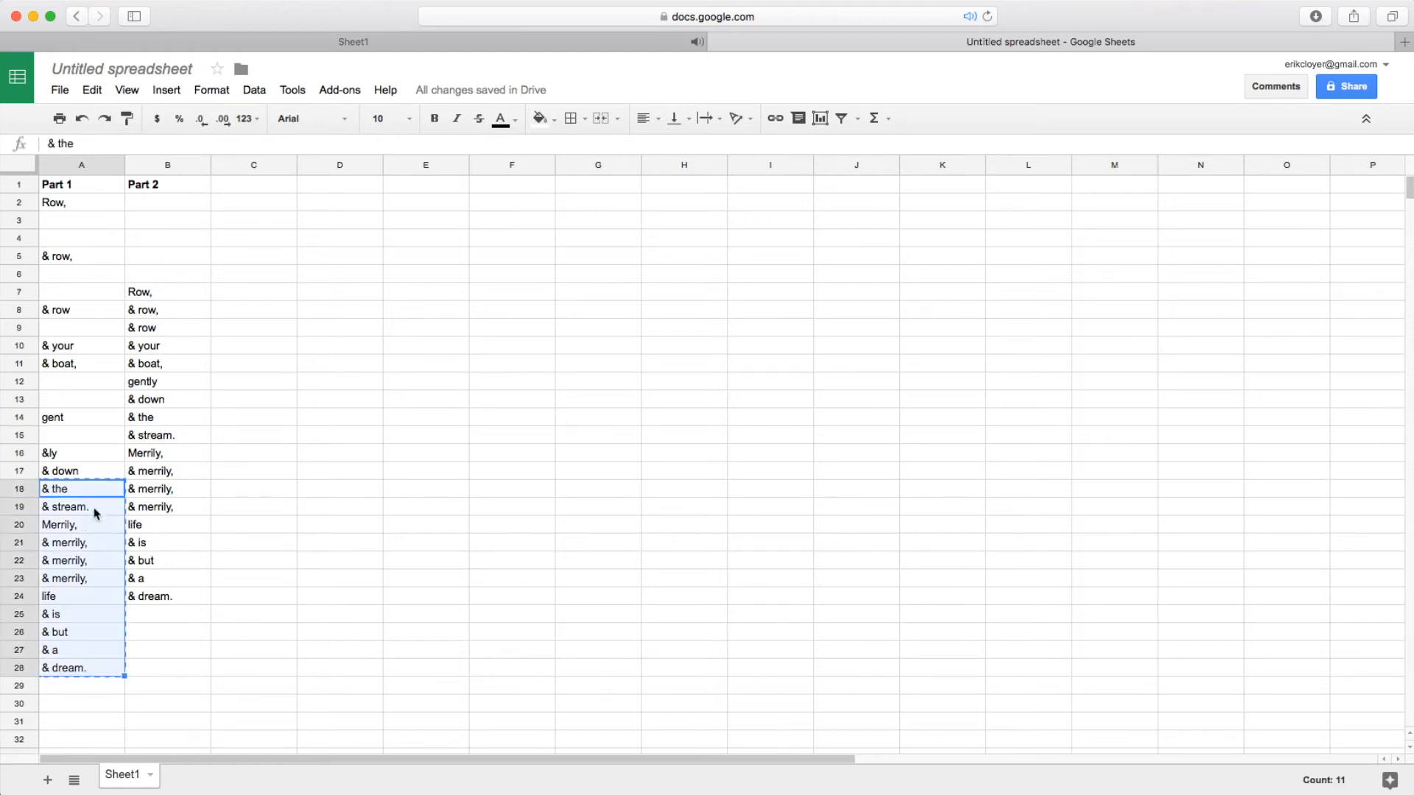
pyautogui.click(95, 513)
pyautogui.press('super+v')
# Move the Part 1 words from "Merrily," in A21 through "& dream." down to start at A26
pyautogui.click(91, 526)
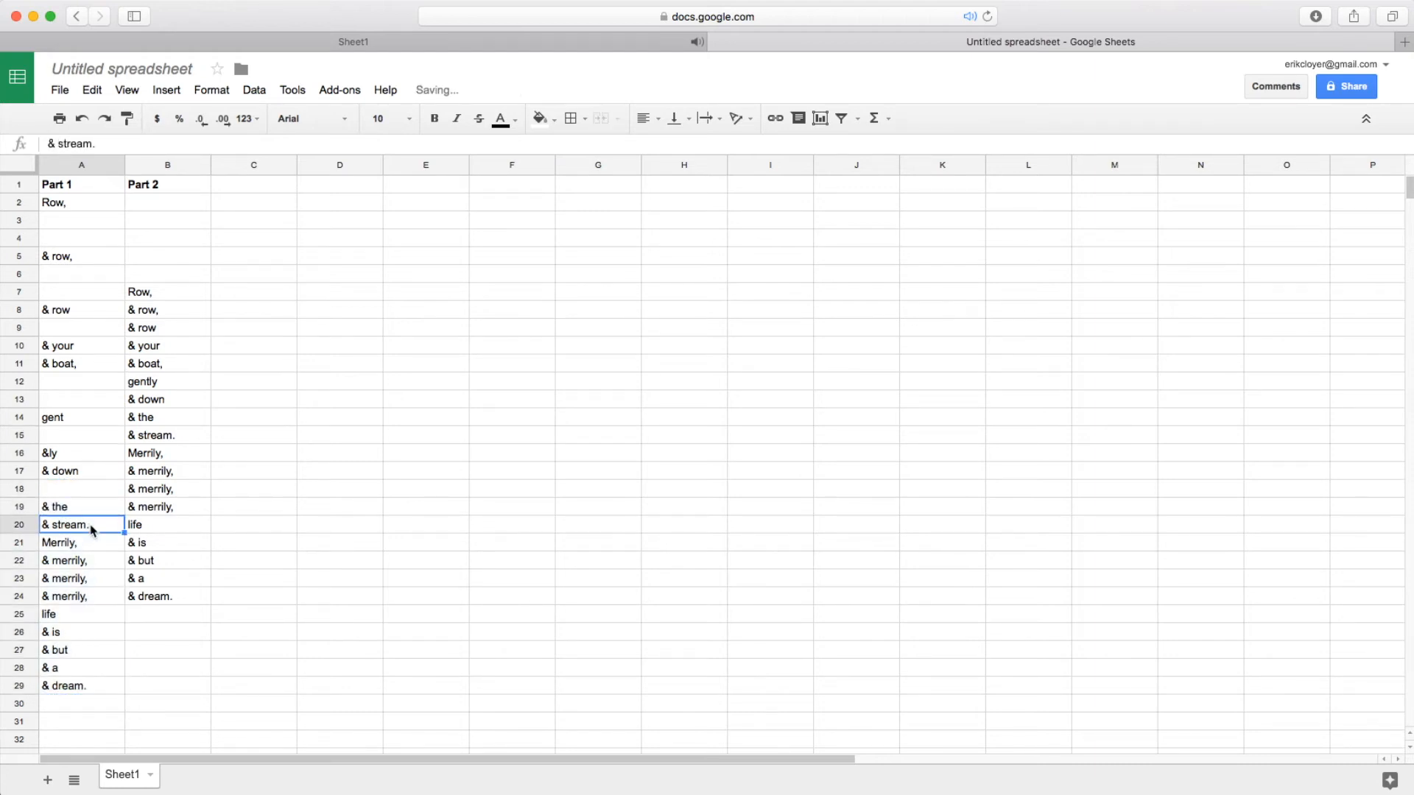
pyautogui.click(96, 546)
pyautogui.keyDown('shift'); pyautogui.click(98, 674); pyautogui.keyUp('shift')
pyautogui.keyDown('shift'); pyautogui.click(102, 688); pyautogui.keyUp('shift')
pyautogui.scroll(-2, 100, 689)
pyautogui.press('super+x')
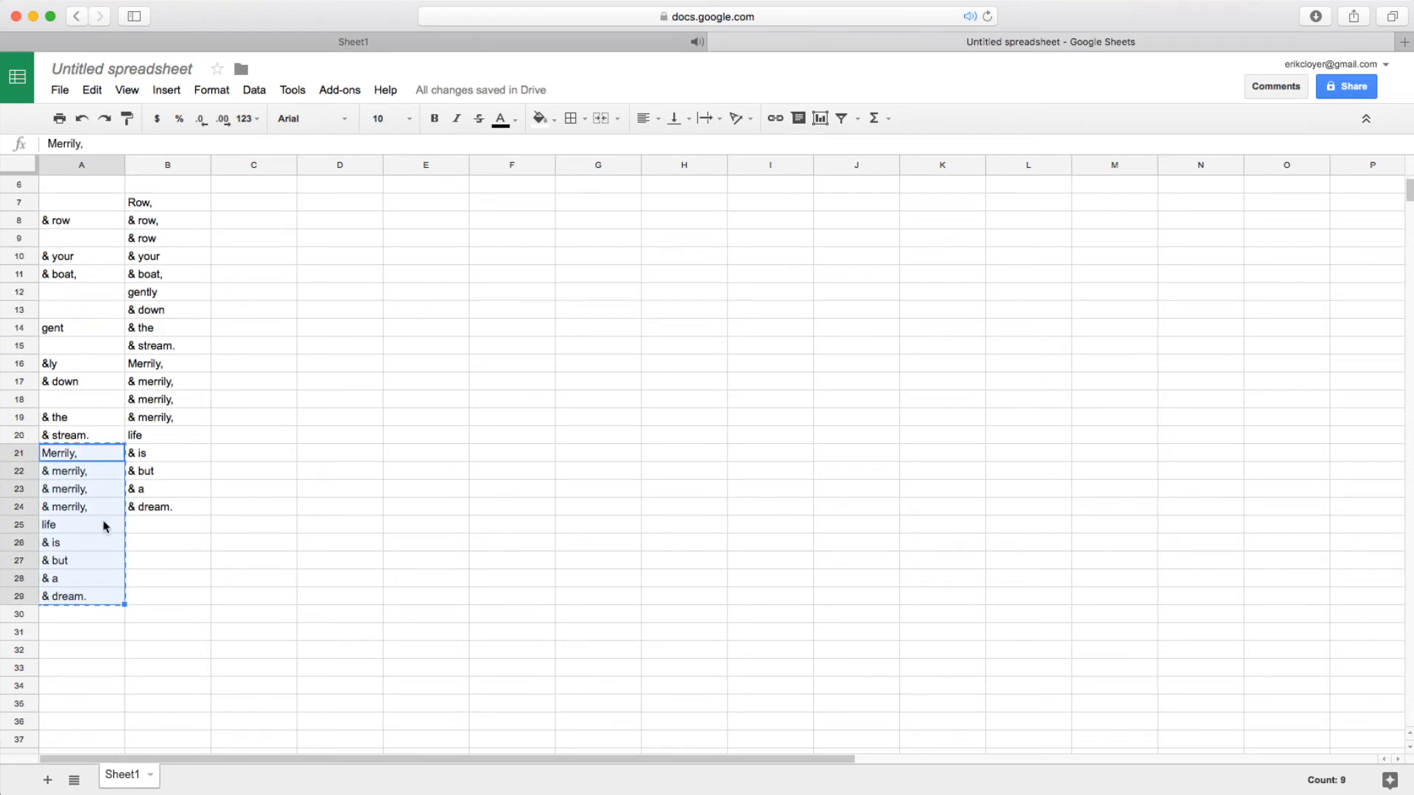
pyautogui.click(102, 547)
pyautogui.press('super+v')
# Shorten "Merrily," in A26 to its first syllable, "Mer"
pyautogui.doubleClick(89, 544)
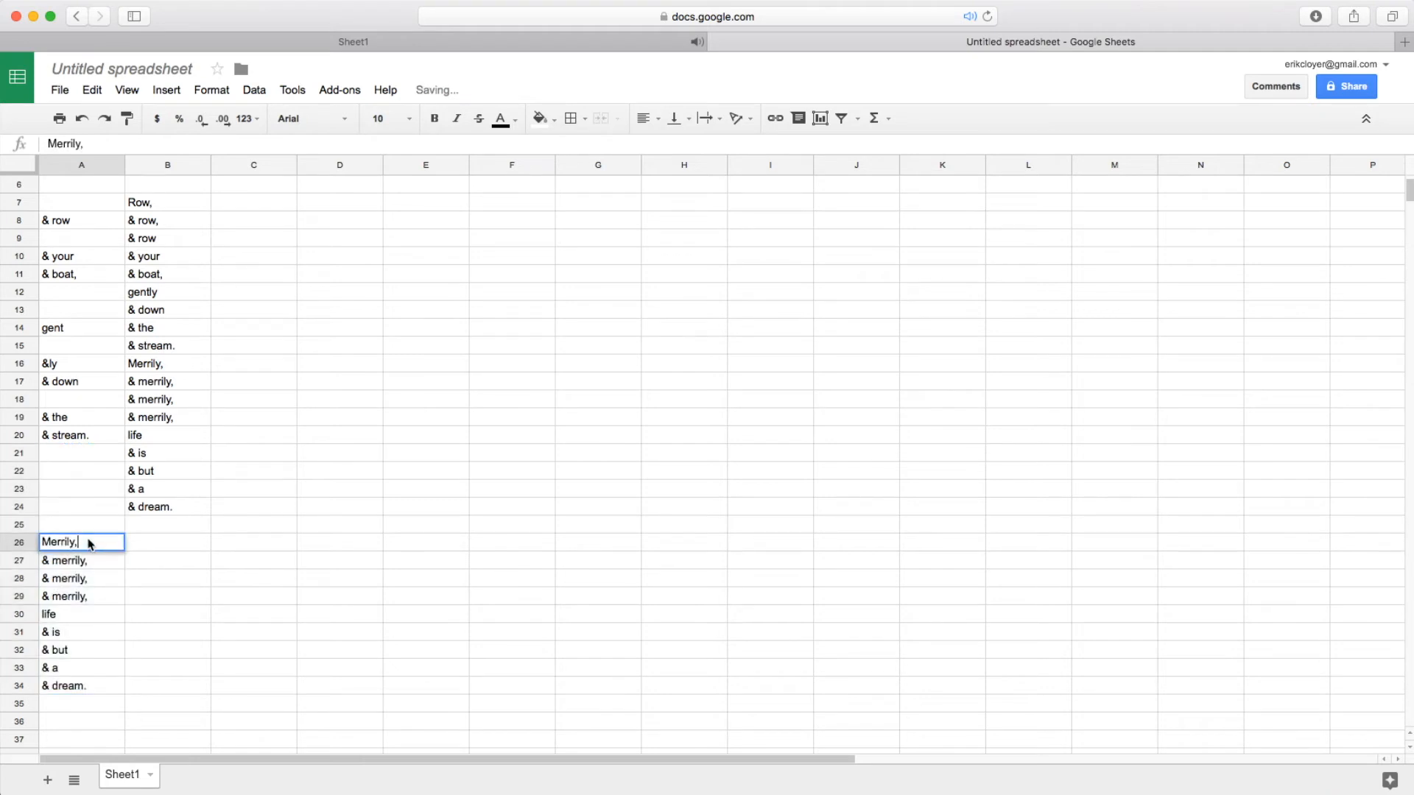
pyautogui.click(108, 688)
pyautogui.doubleClick(92, 545)
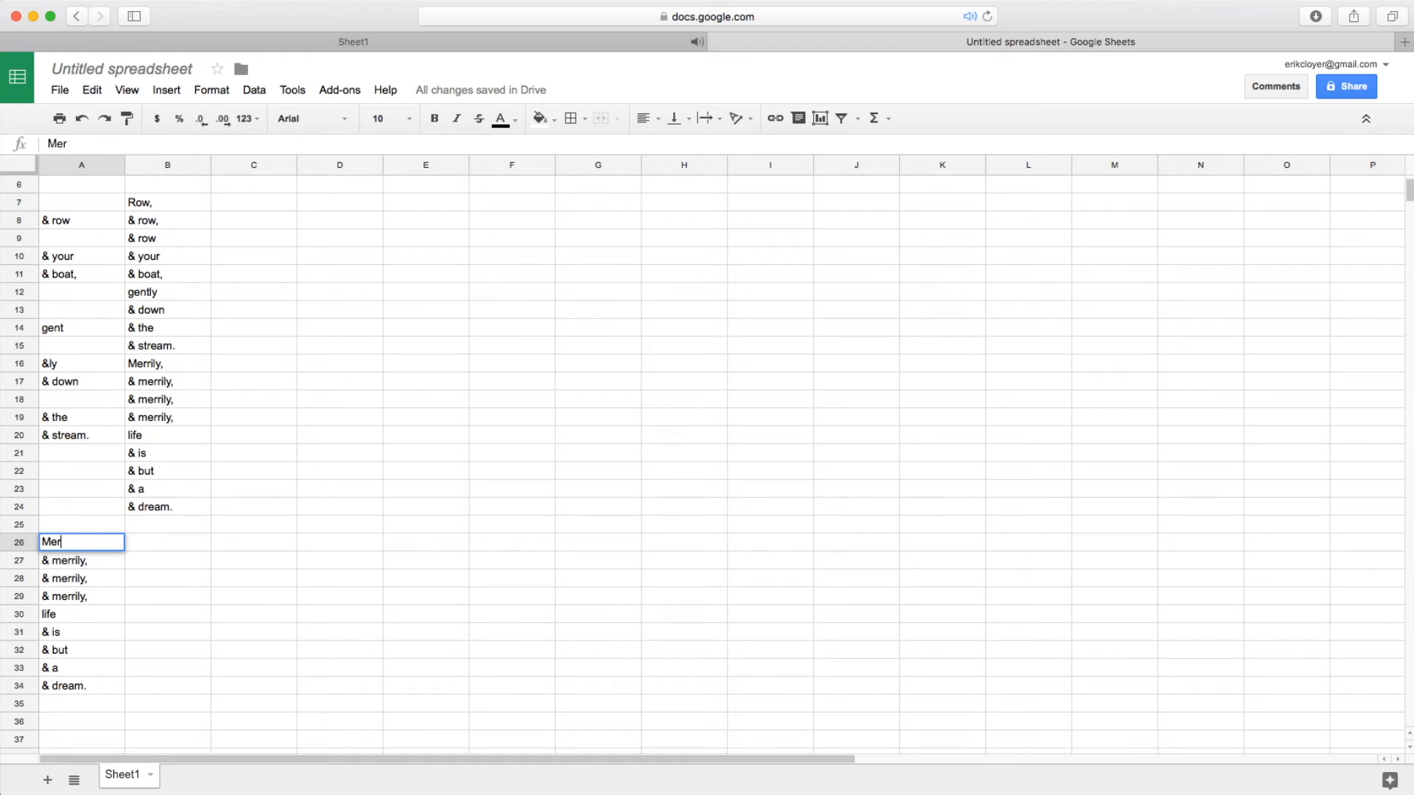
pyautogui.click(83, 661)
# Move the Part 1 words from "& merrily," in A27 through "& dream." down to start at A29
pyautogui.click(98, 562)
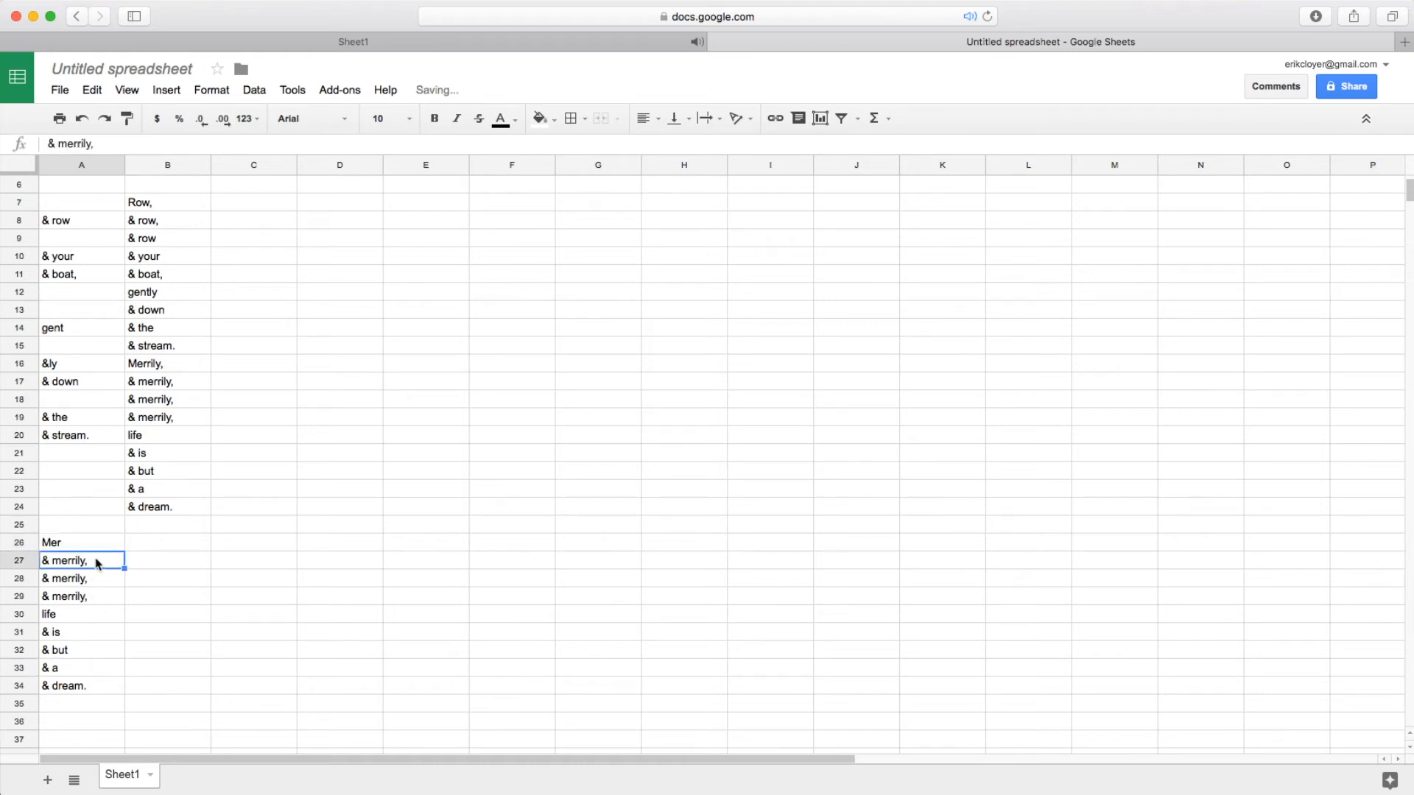
pyautogui.keyDown('shift'); pyautogui.click(95, 694); pyautogui.keyUp('shift')
pyautogui.press('super+x')
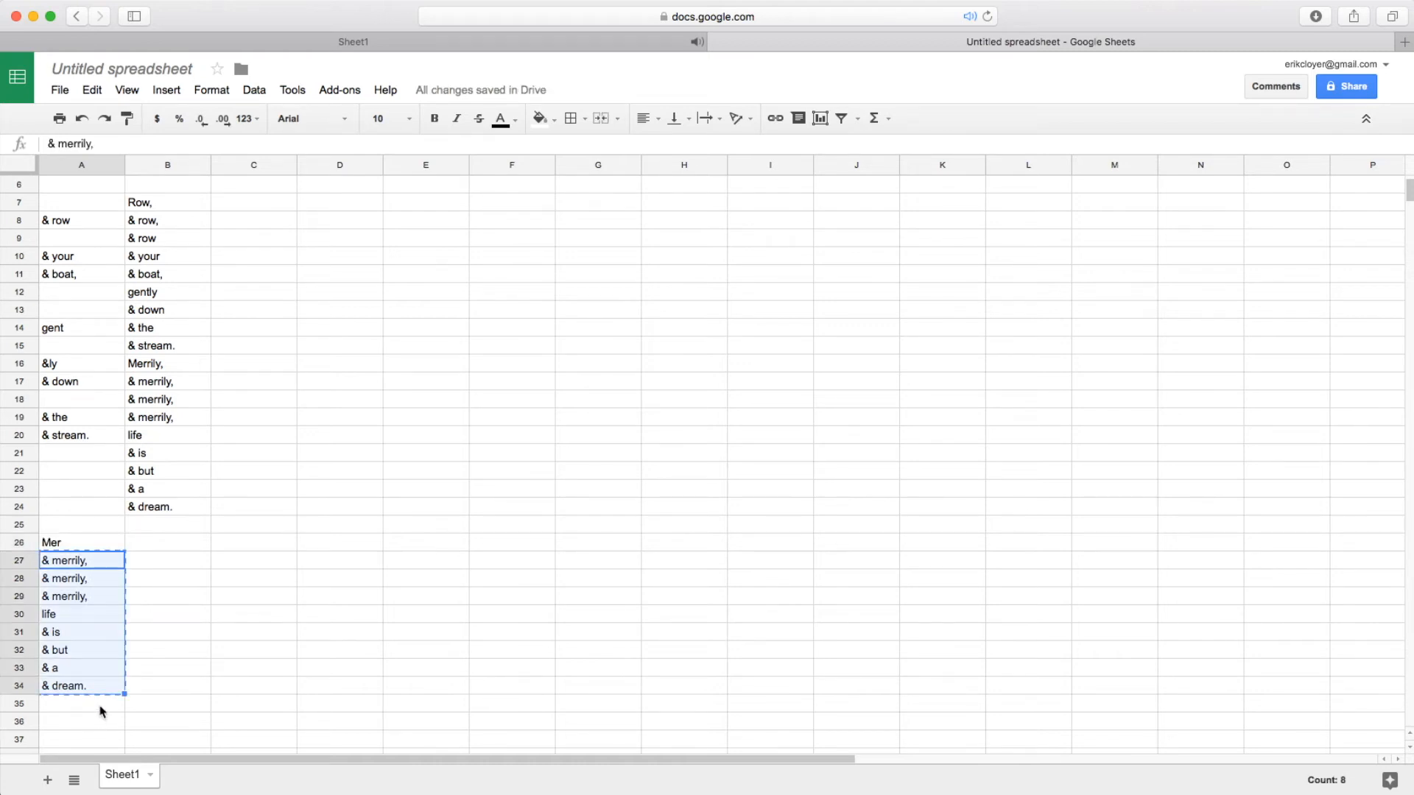
pyautogui.click(85, 597)
pyautogui.press('super+v')
# Enter the remaining syllables of the first "Merrily," as "&ri" in A27 and "&ly," in A28
pyautogui.doubleClick(83, 561)
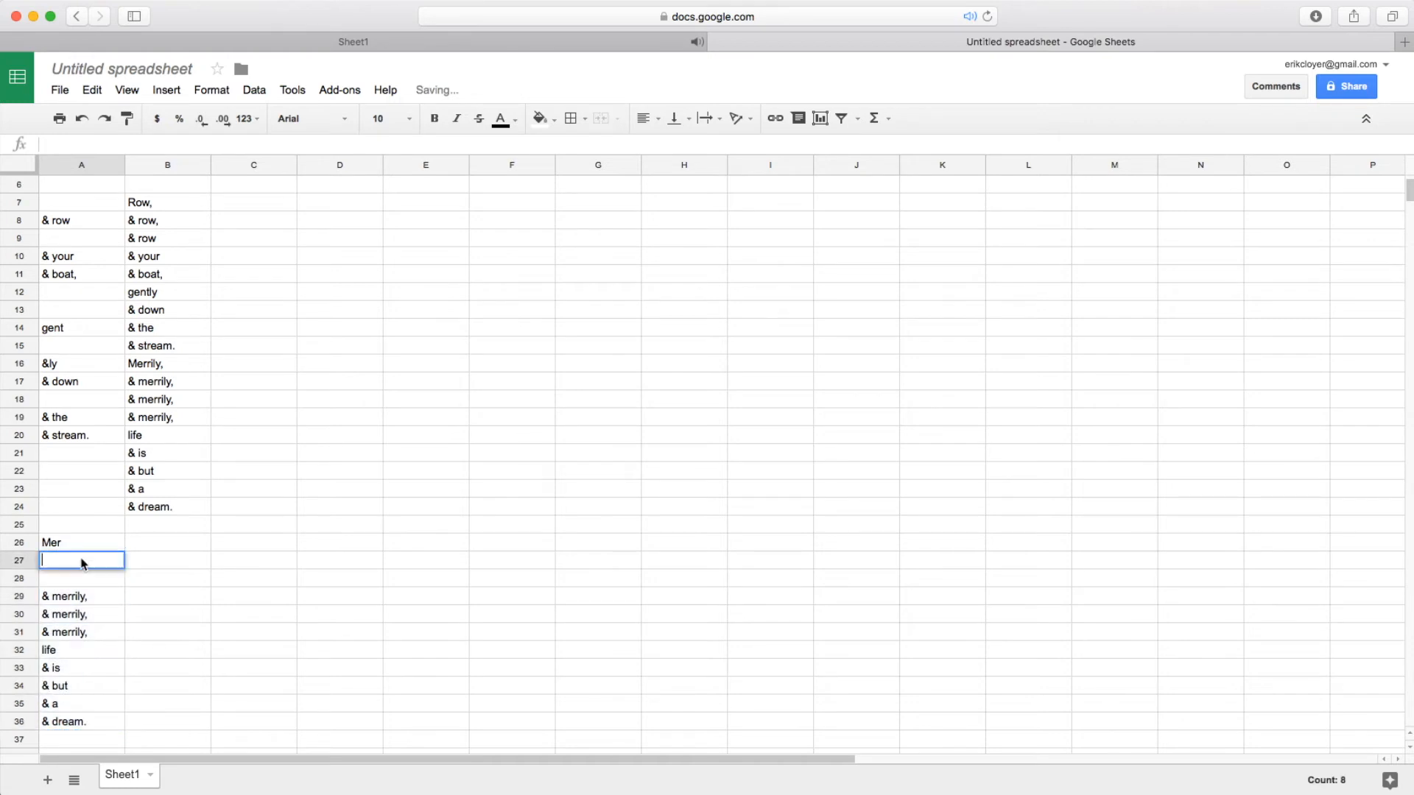
pyautogui.write('&r')
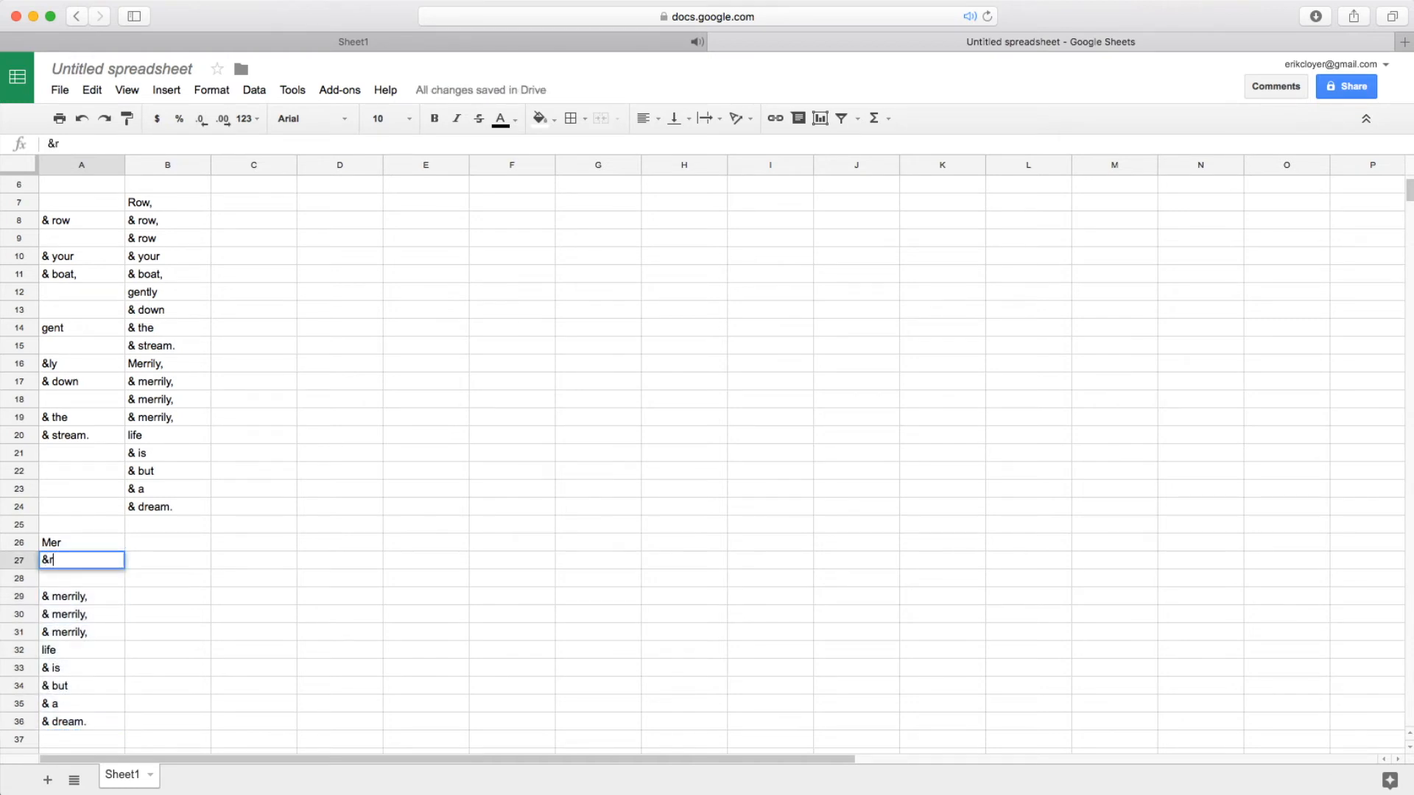
pyautogui.write('i')
pyautogui.press('Return')
pyautogui.write('&')
pyautogui.press('BackSpace')
pyautogui.press('BackSpace')
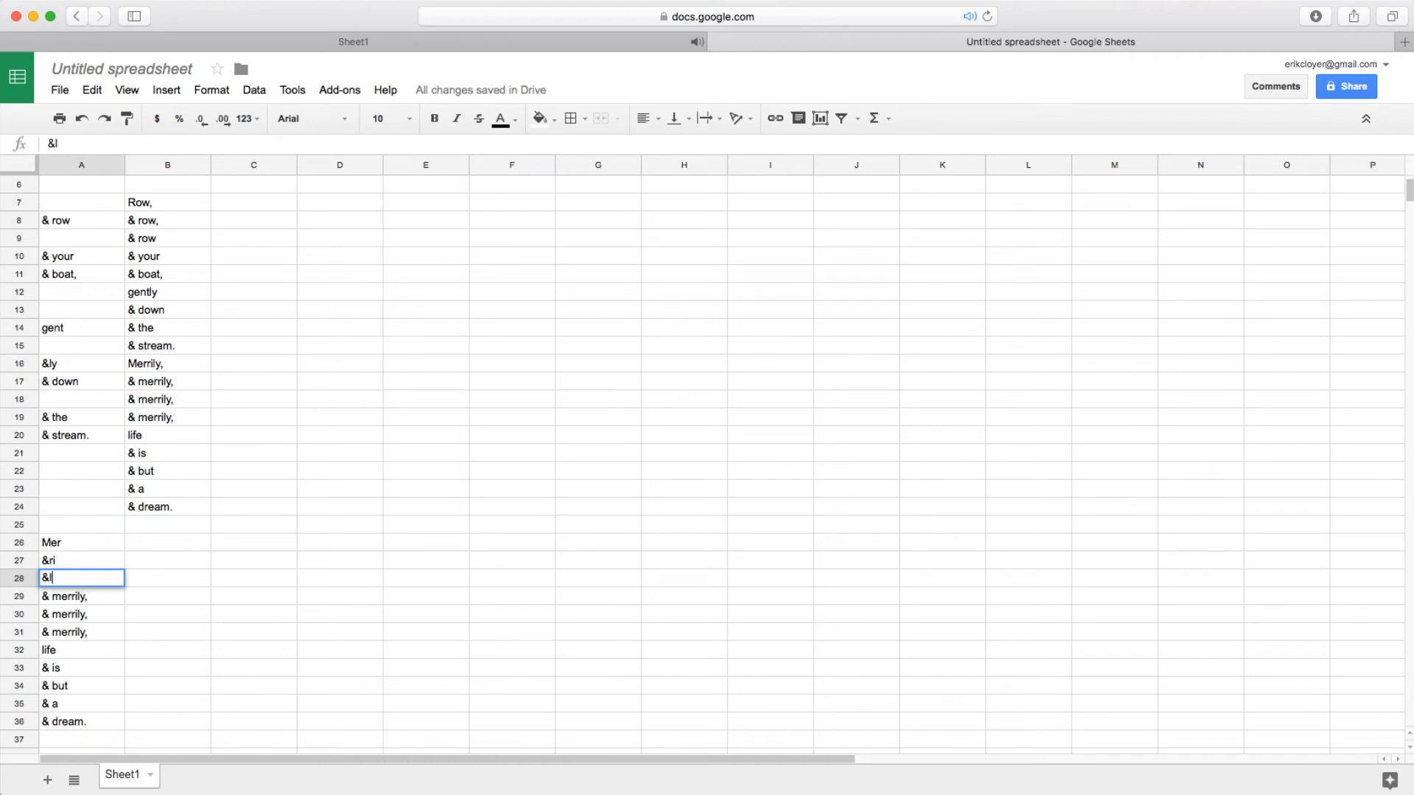
pyautogui.click(139, 614)
# Move the Part 1 words from "& merrily," in A30 through "& dream." down to start at A32
pyautogui.scroll(-5, 140, 603)
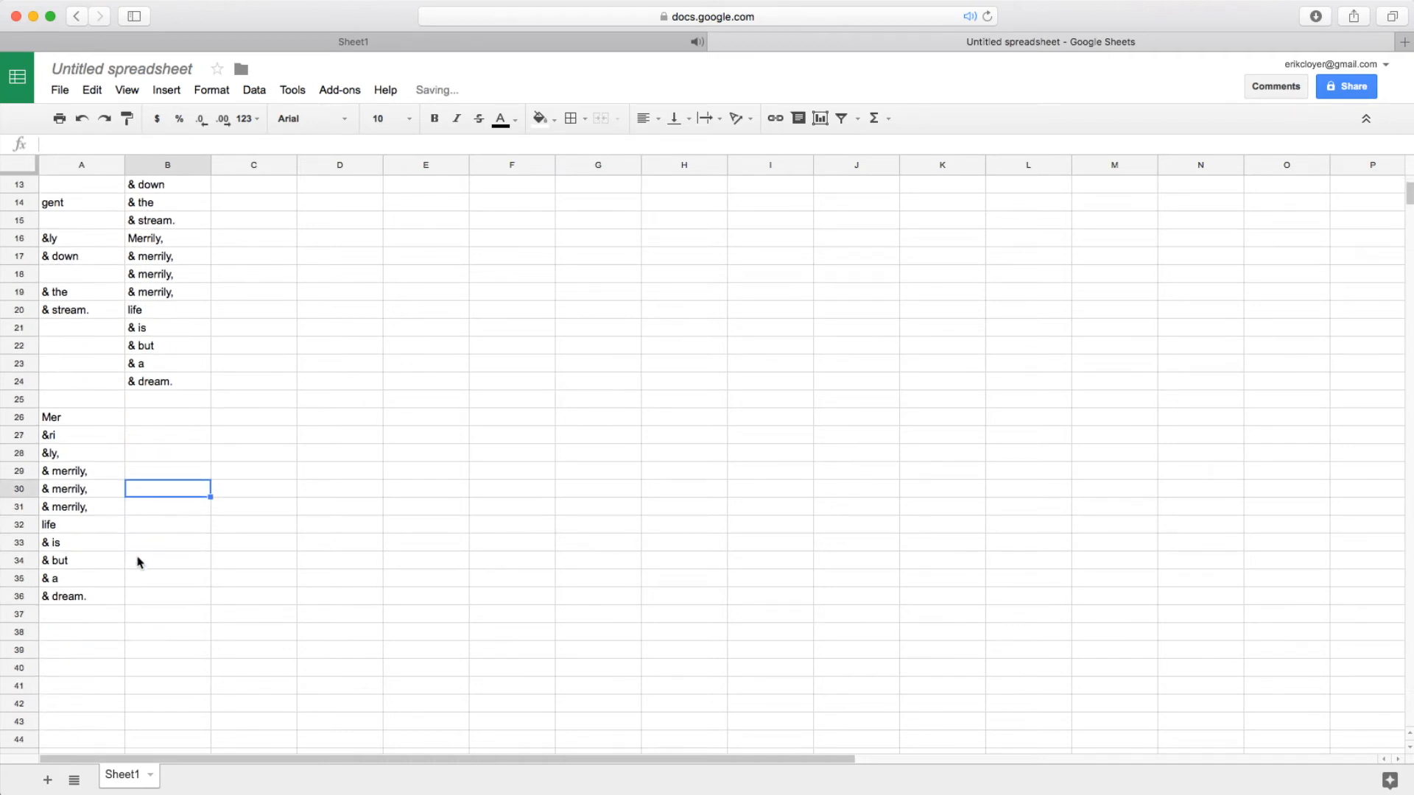
pyautogui.click(95, 478)
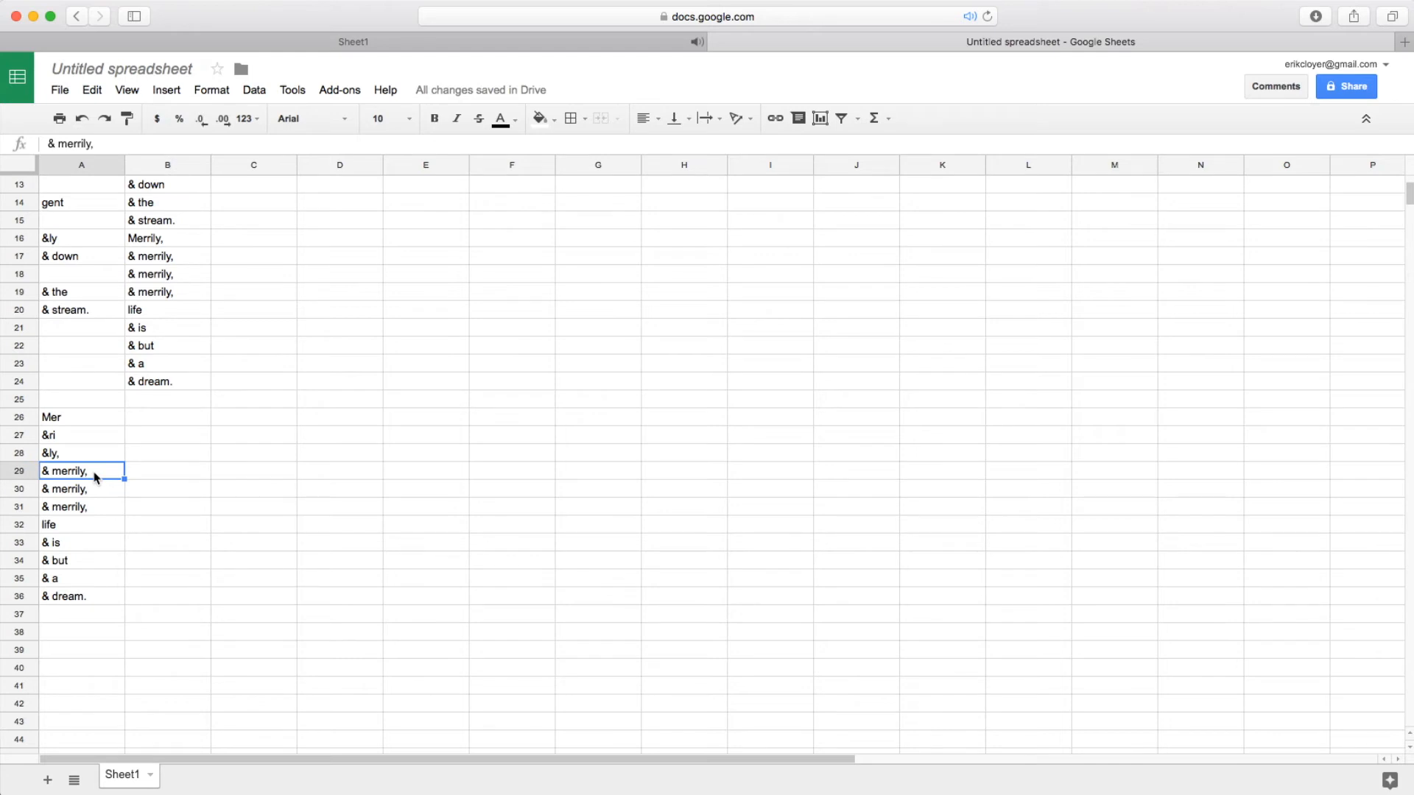
pyautogui.press('Down')
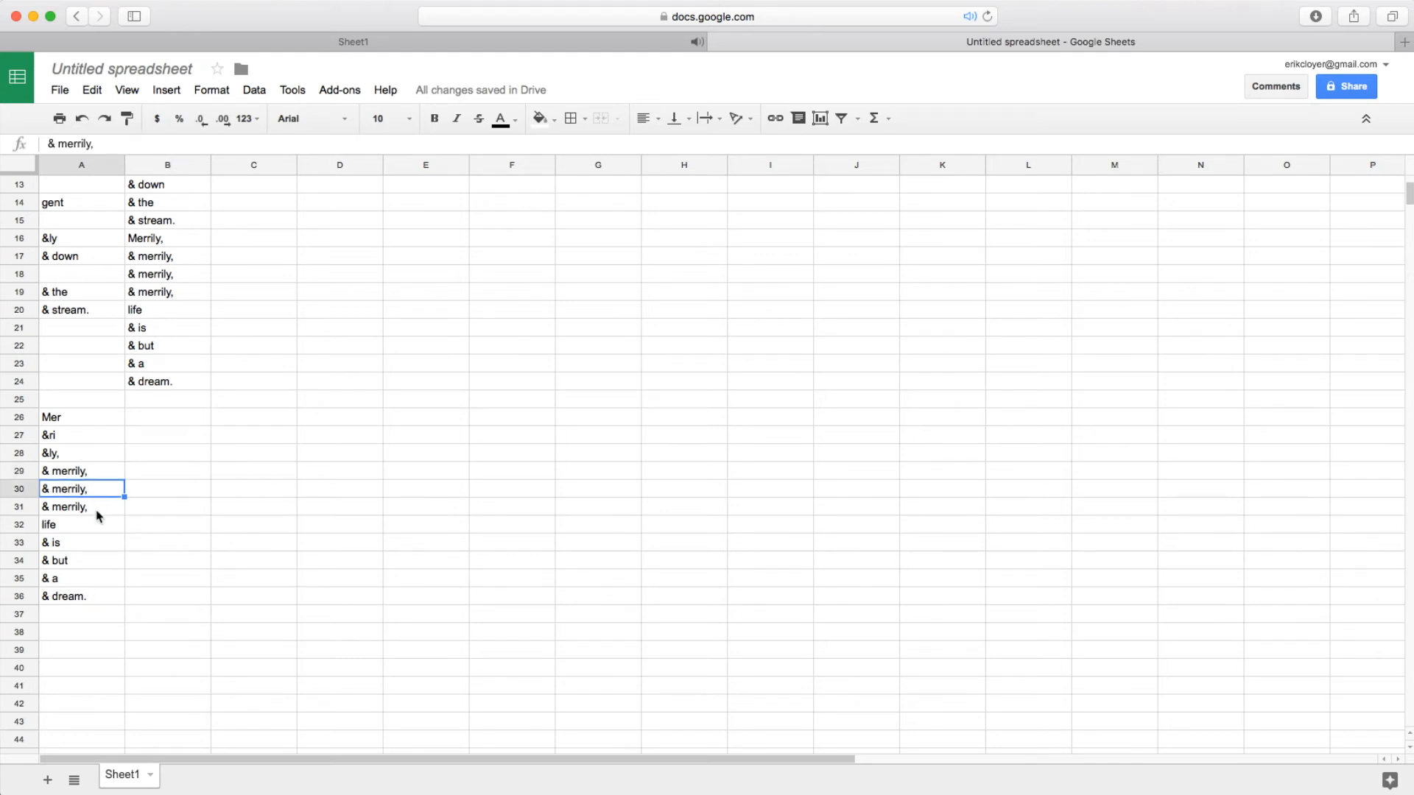
pyautogui.keyDown('shift'); pyautogui.click(96, 600); pyautogui.keyUp('shift')
pyautogui.press('super+x')
pyautogui.click(95, 524)
pyautogui.press('super+v')
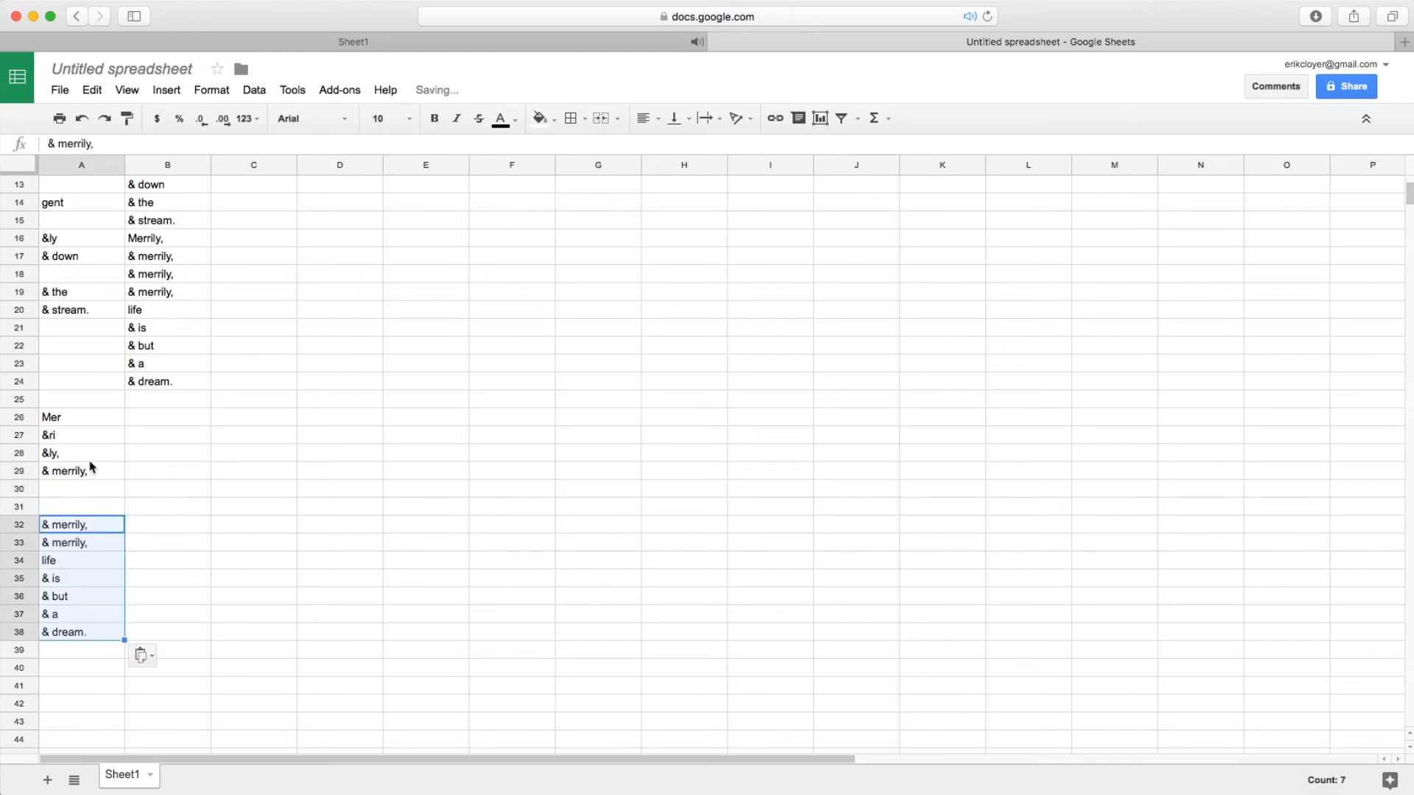
# Copy the syllables "&ri" and "&ly," from A27 and A28 into A30 and A31
pyautogui.click(81, 435)
pyautogui.keyDown('shift'); pyautogui.click(78, 453); pyautogui.keyUp('shift')
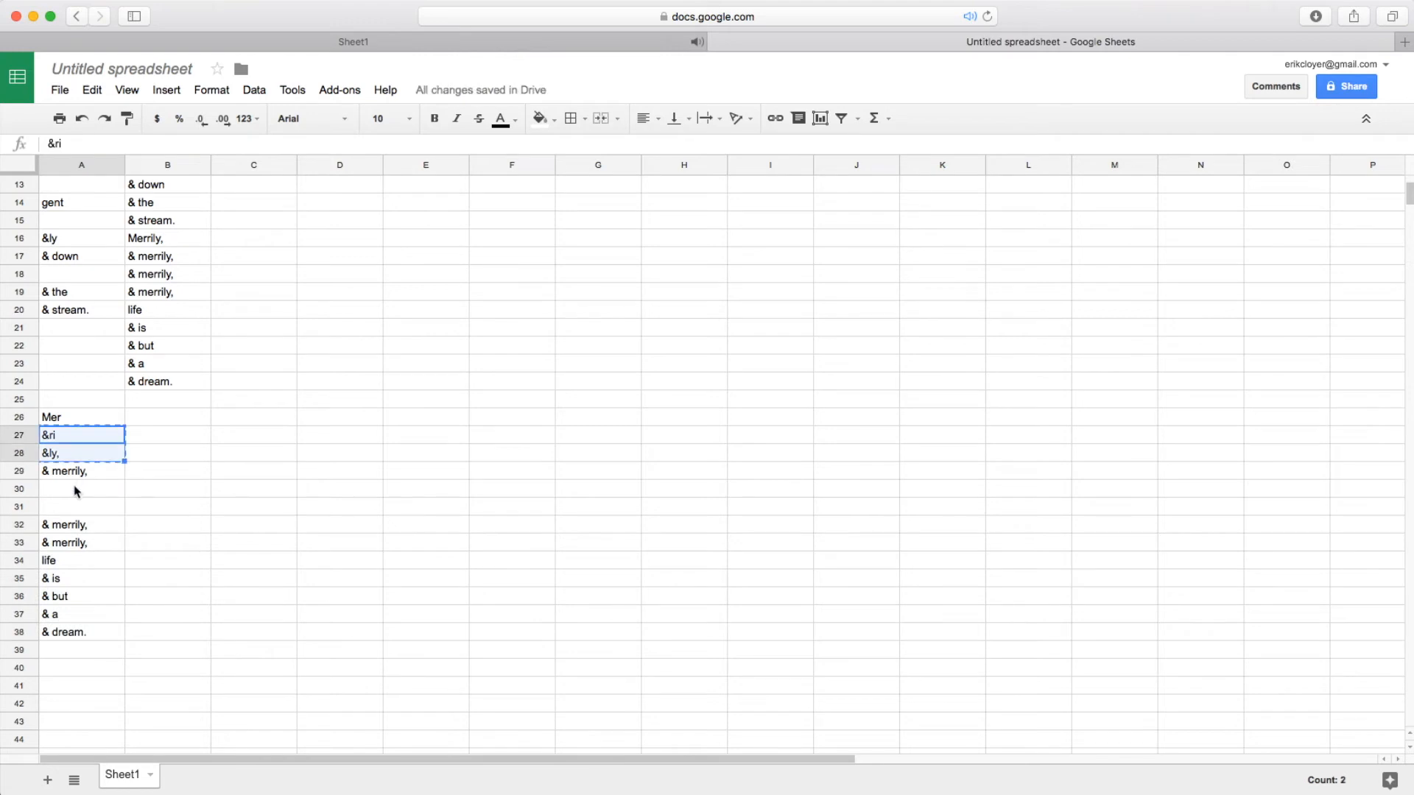
pyautogui.press('super+x')
pyautogui.click(76, 491)
pyautogui.keyDown('shift'); pyautogui.click(76, 508); pyautogui.keyUp('shift')
pyautogui.press('super+v')
# Shorten "& merrily," in A29 to "& mer" and clear the "& merrily," in A32
pyautogui.click(90, 470)
pyautogui.doubleClick(90, 469)
pyautogui.press('BackSpace')
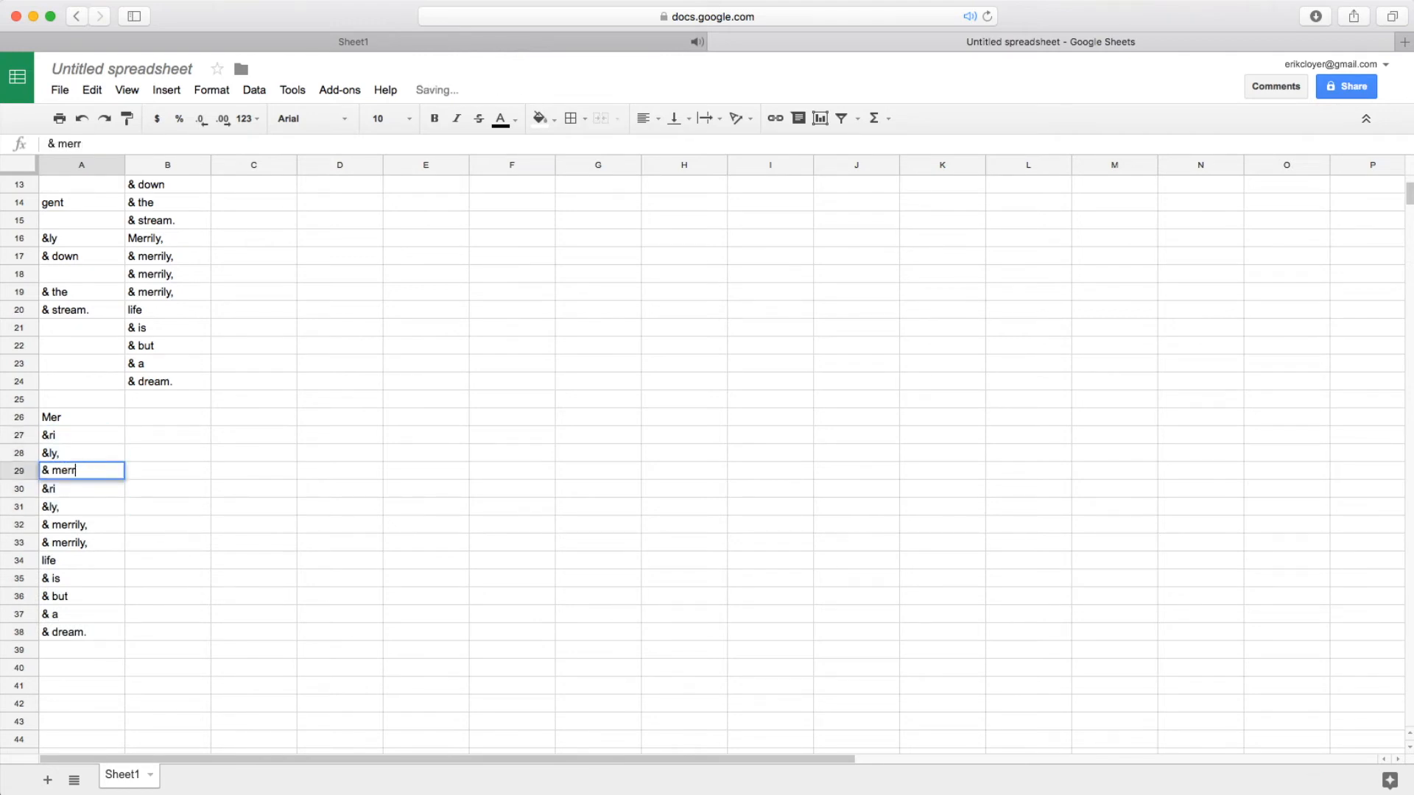
pyautogui.click(102, 548)
pyautogui.click(95, 527)
pyautogui.press('BackSpace')
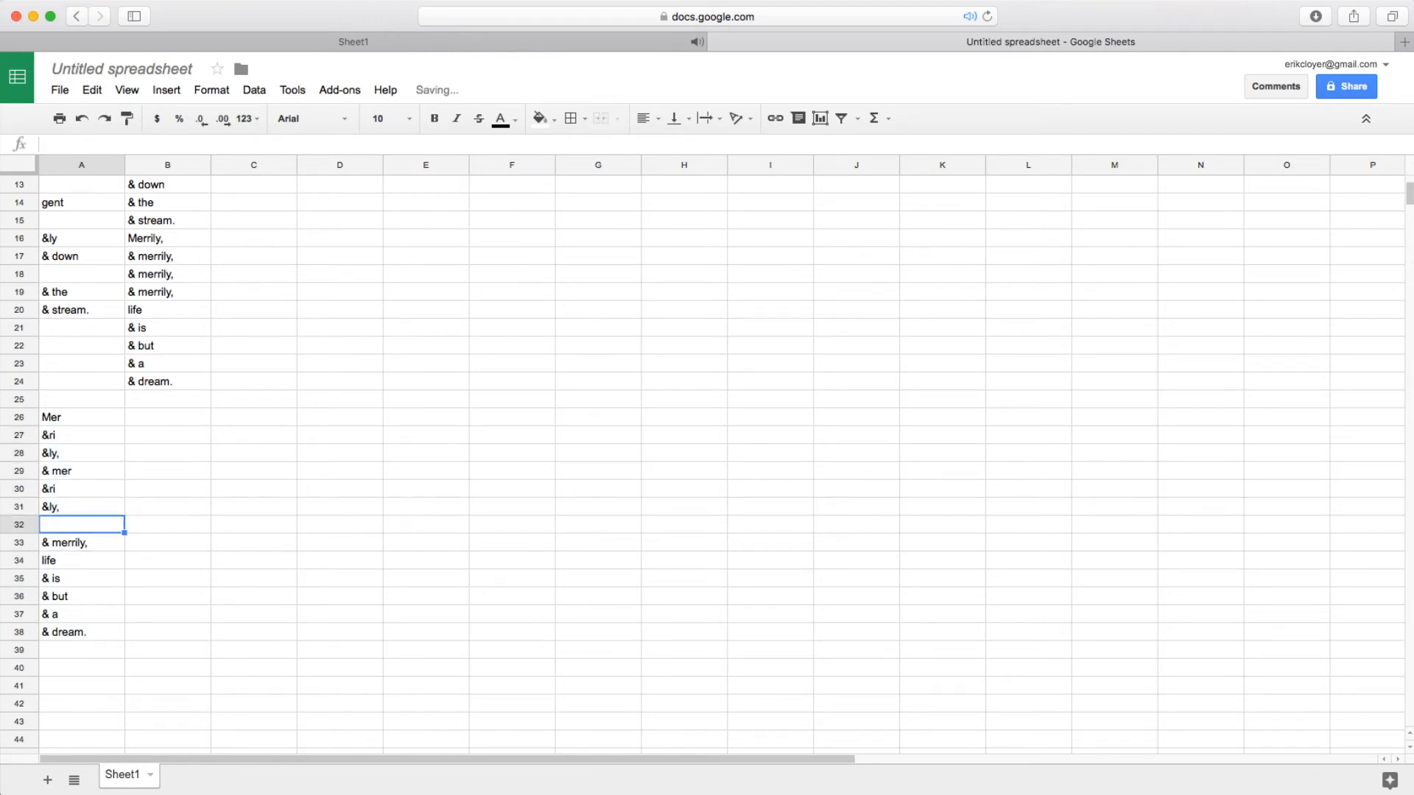
# Copy the syllables "& mer", "&ri" and "&ly," from A29:A31 into A32:A34 and A35:A37
pyautogui.moveTo(95, 471); pyautogui.dragTo(90, 510)
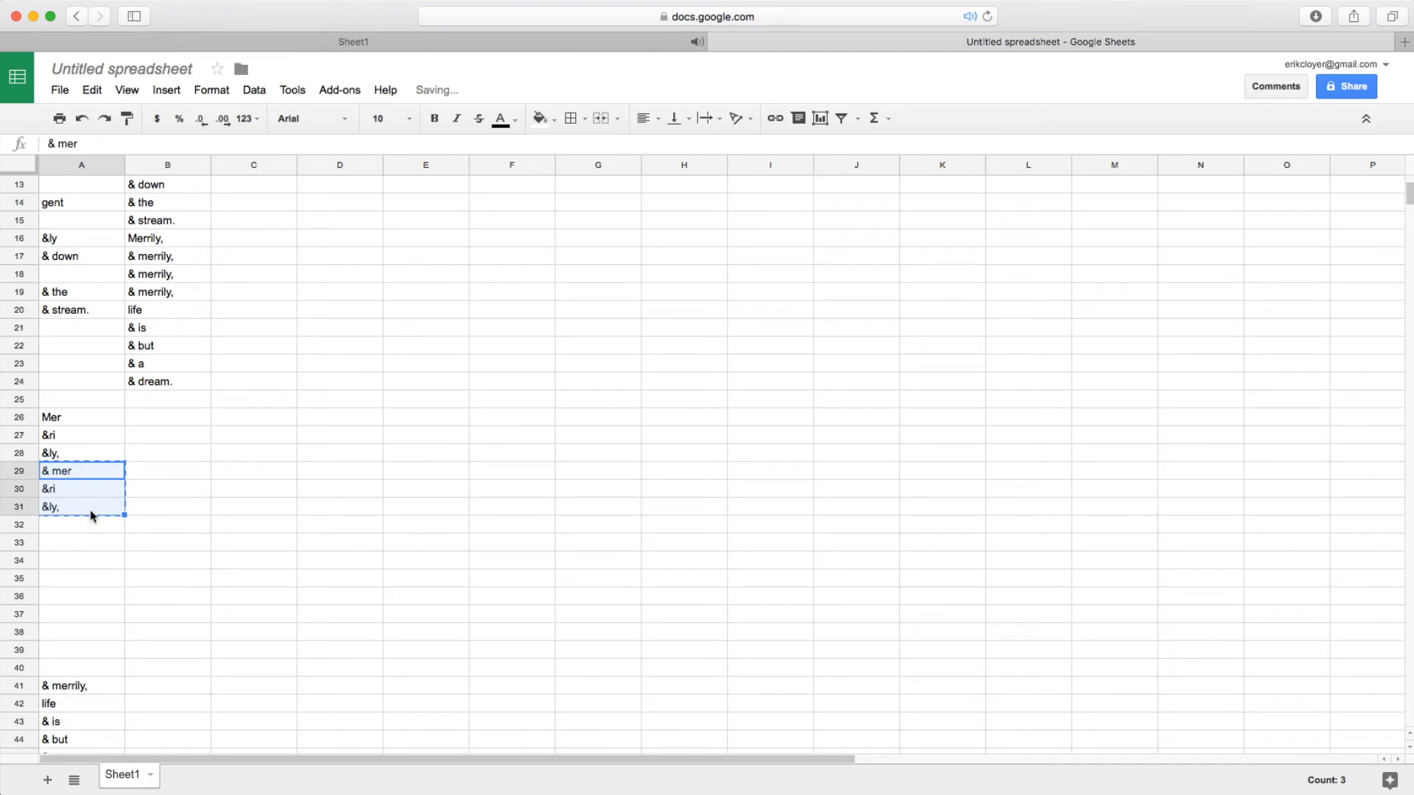
pyautogui.press('super+c')
pyautogui.click(88, 524)
pyautogui.press('super+v')
pyautogui.click(81, 578)
pyautogui.press('super+v')
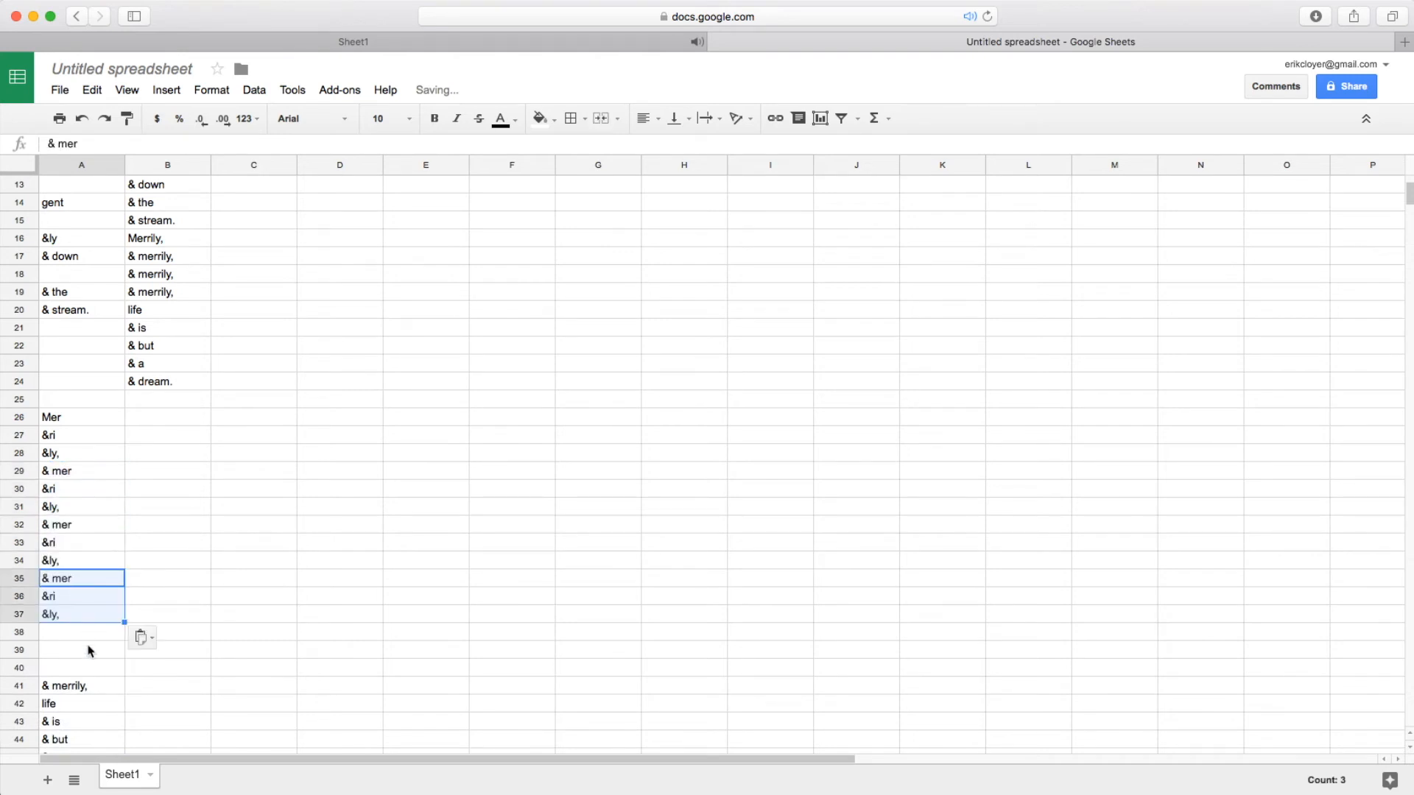
# Clear the leftover "& merrily," in A41 and move "life" through "& dream." up to start at A38
pyautogui.scroll(-1, 87, 649)
pyautogui.click(98, 652)
pyautogui.press('BackSpace')
pyautogui.click(98, 670)
pyautogui.scroll(-1, 98, 670)
pyautogui.keyDown('shift'); pyautogui.click(100, 725); pyautogui.keyUp('shift')
pyautogui.press('super+x')
pyautogui.click(95, 579)
pyautogui.press('super+v')
pyautogui.click(148, 614)
pyautogui.keyDown('shift'); pyautogui.click(142, 631); pyautogui.keyUp('shift')
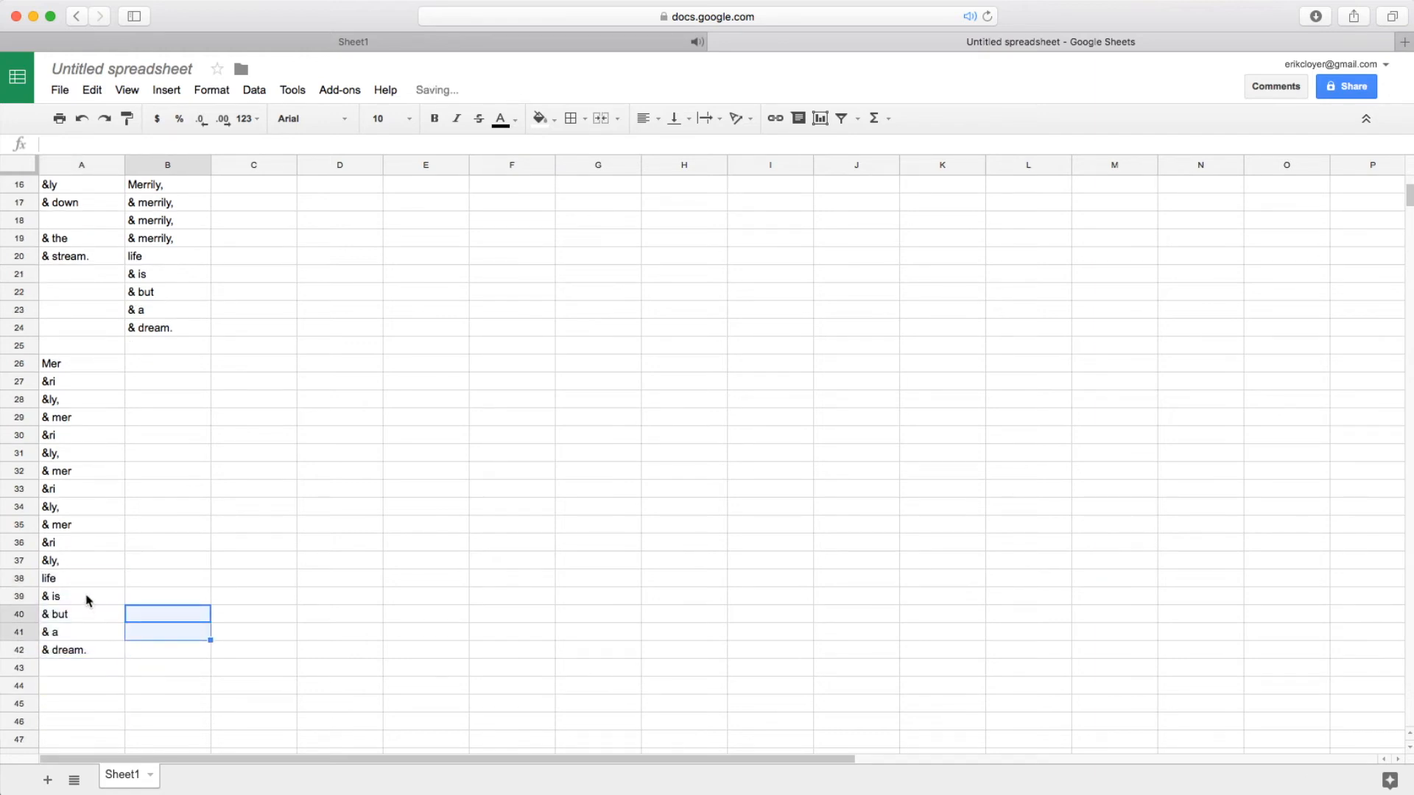
# Move "& is" through "& dream." down to start at A40, leaving a blank cell after "life"
pyautogui.click(87, 598)
pyautogui.keyDown('shift'); pyautogui.click(92, 650); pyautogui.keyUp('shift')
pyautogui.press('super+x')
pyautogui.click(91, 617)
pyautogui.press('super+v')
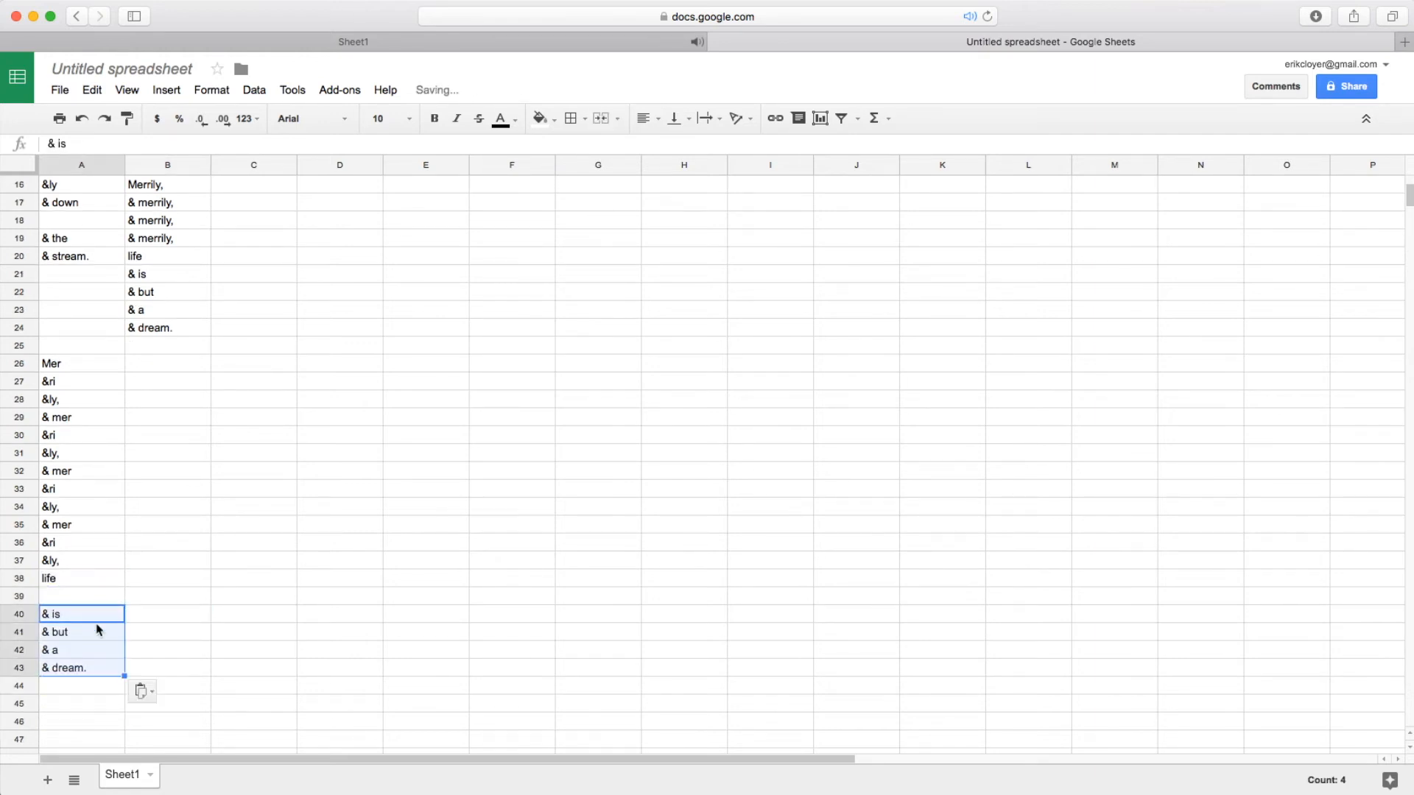
# Move "& a" and "& dream." down to A43 and A44, leaving a blank cell after "& but"
pyautogui.click(130, 649)
pyautogui.click(87, 651)
pyautogui.keyDown('shift'); pyautogui.click(92, 669); pyautogui.keyUp('shift')
pyautogui.click(86, 673)
pyautogui.press('super+v')
pyautogui.click(95, 690)
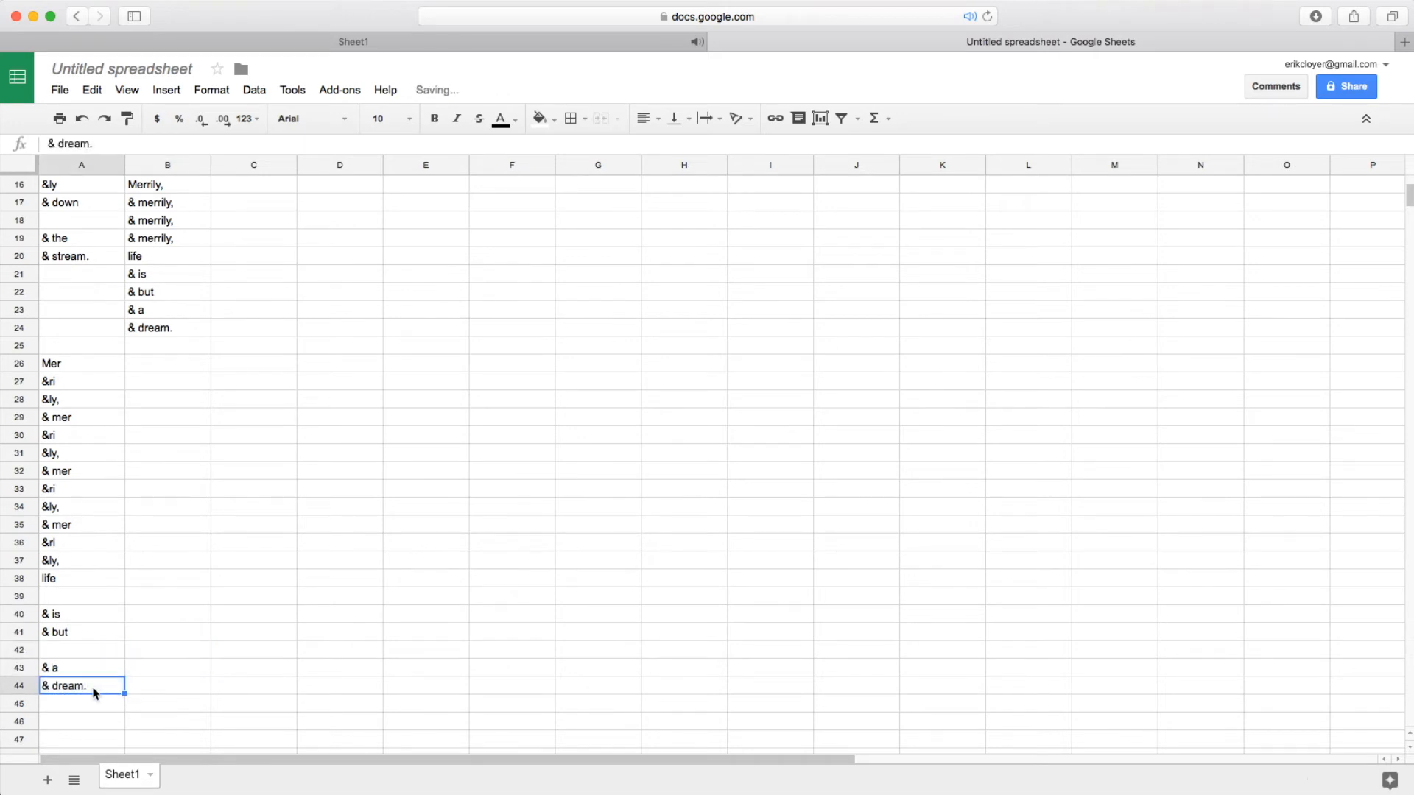
pyautogui.click(94, 710)
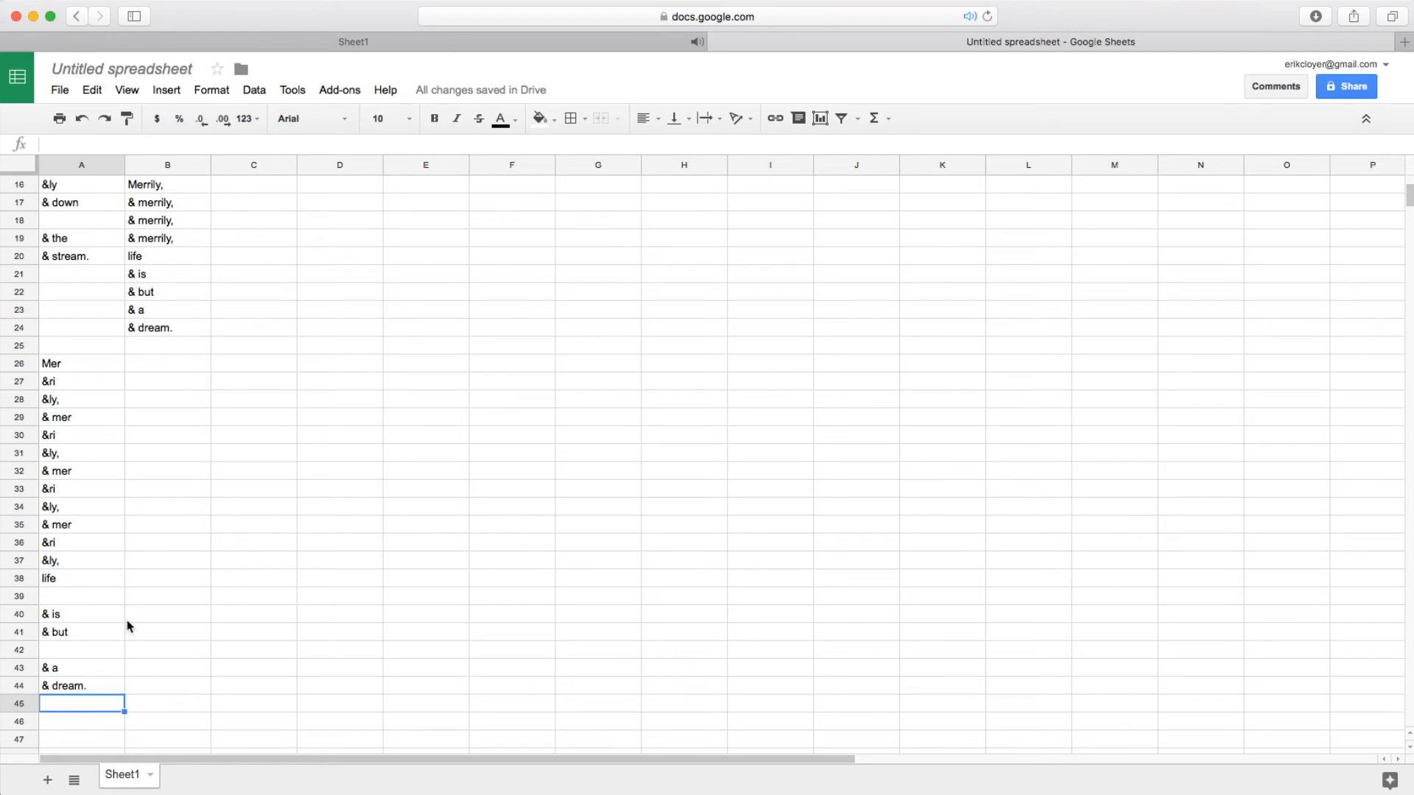
# Delete the Part 2 words in B7:B24 and the "Part 2" heading in B1
pyautogui.scroll(5, 162, 454)
pyautogui.moveTo(170, 291); pyautogui.dragTo(175, 596)
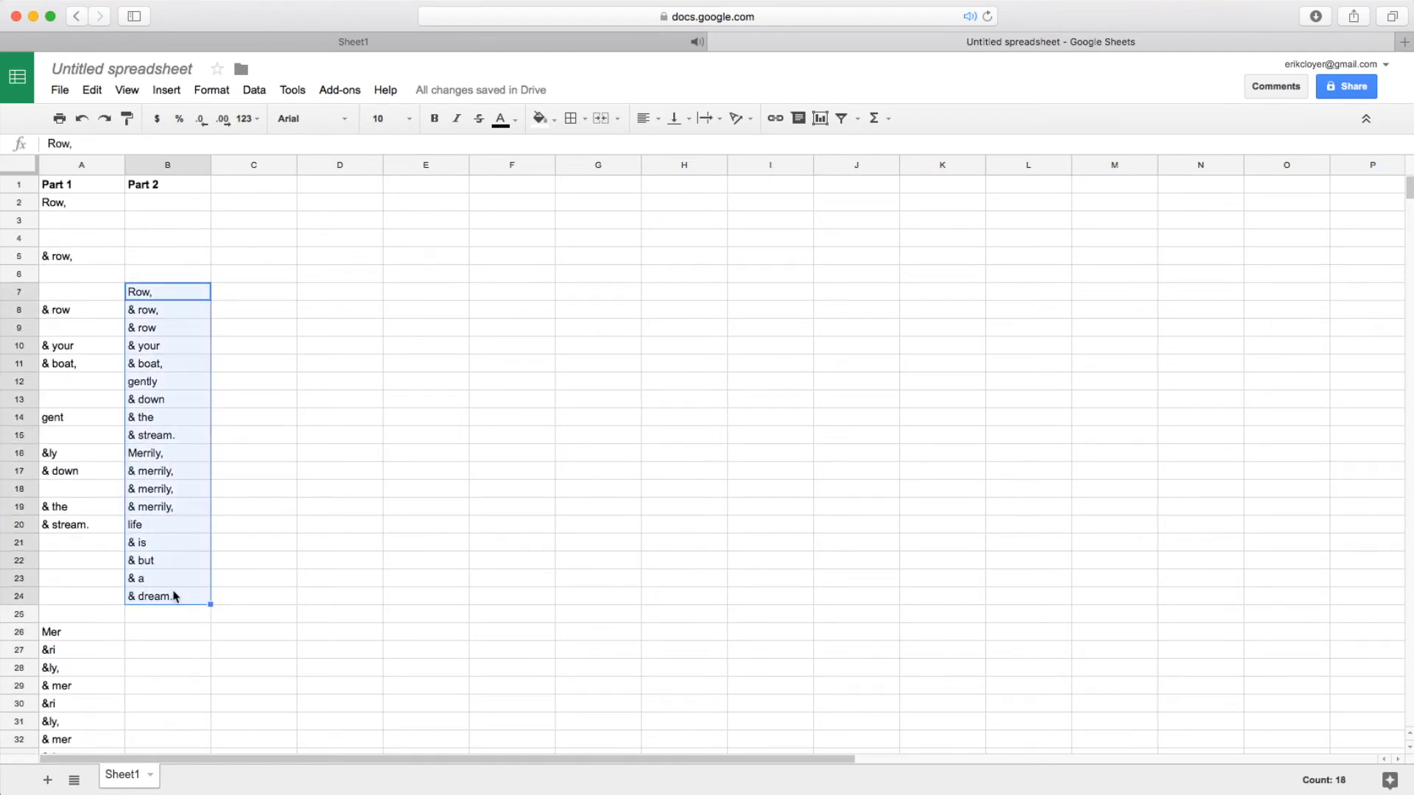
pyautogui.press('Delete')
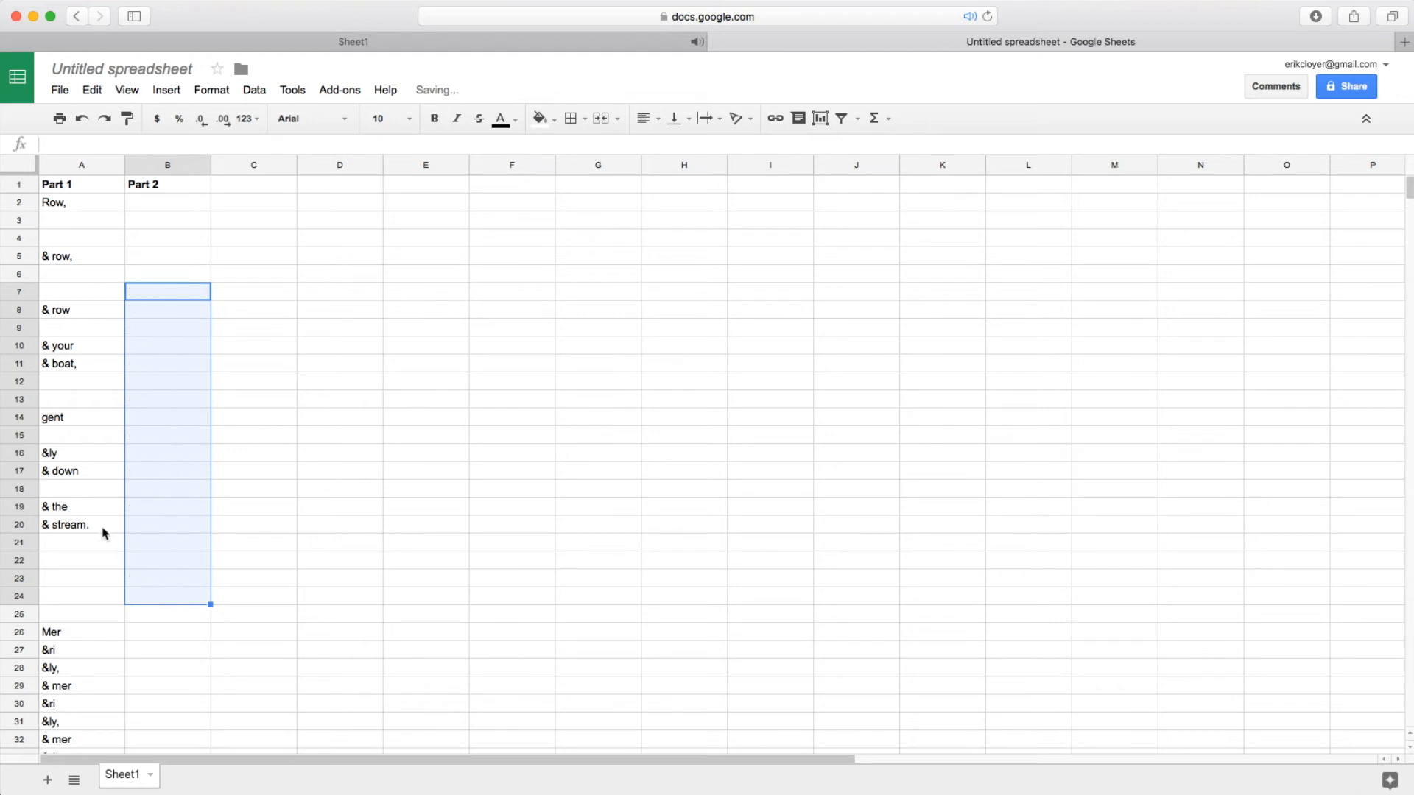
pyautogui.click(82, 568)
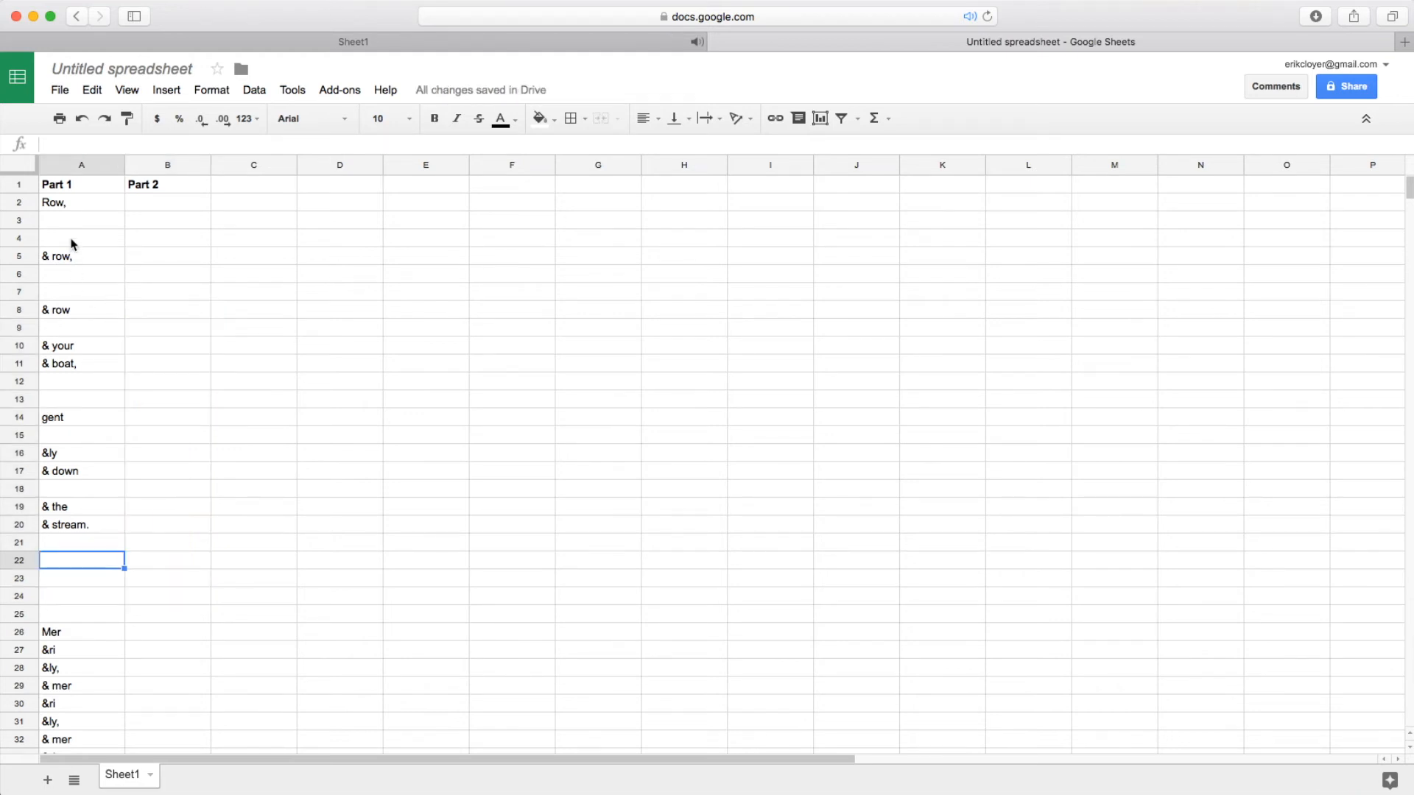
pyautogui.scroll(-5, 68, 505)
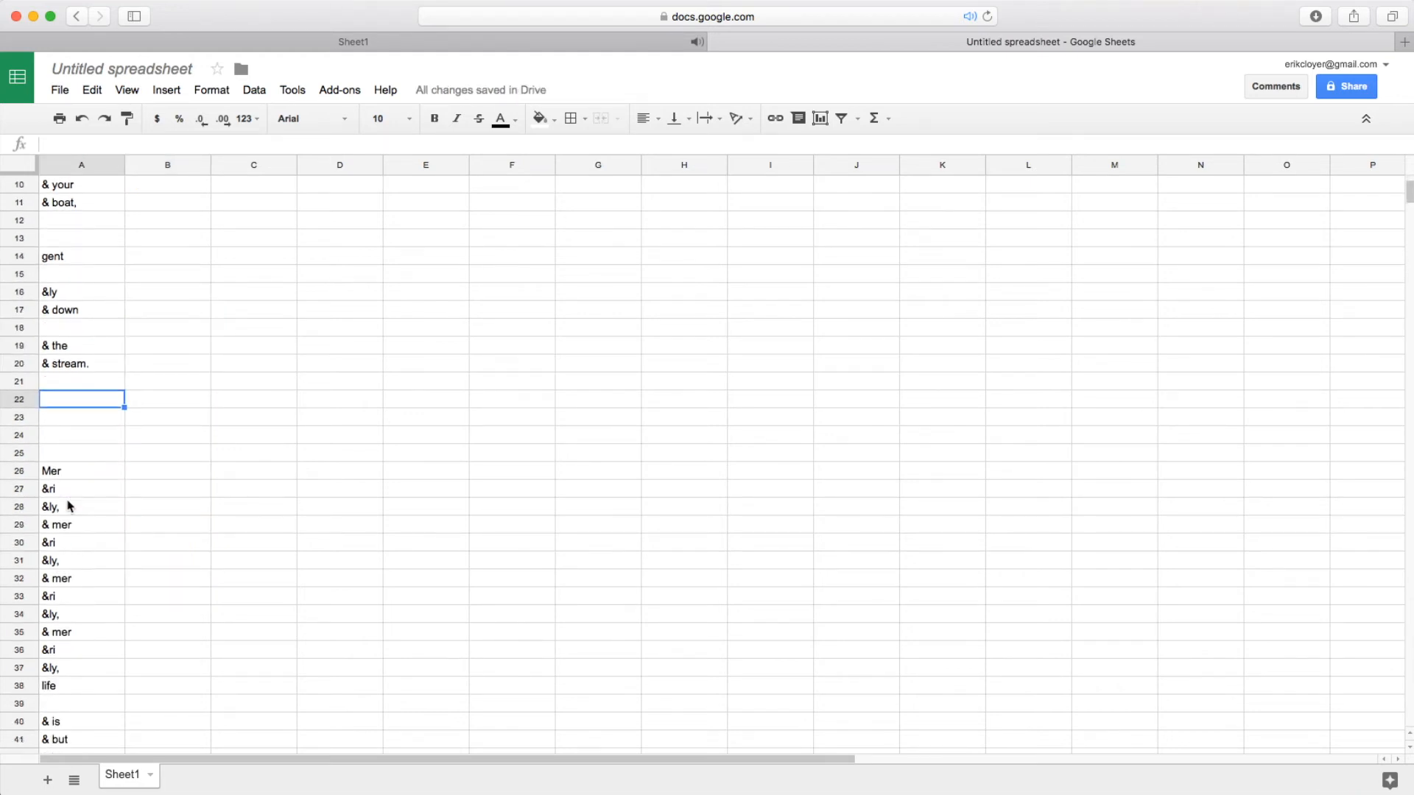
pyautogui.scroll(3, 68, 505)
pyautogui.scroll(3, 68, 505)
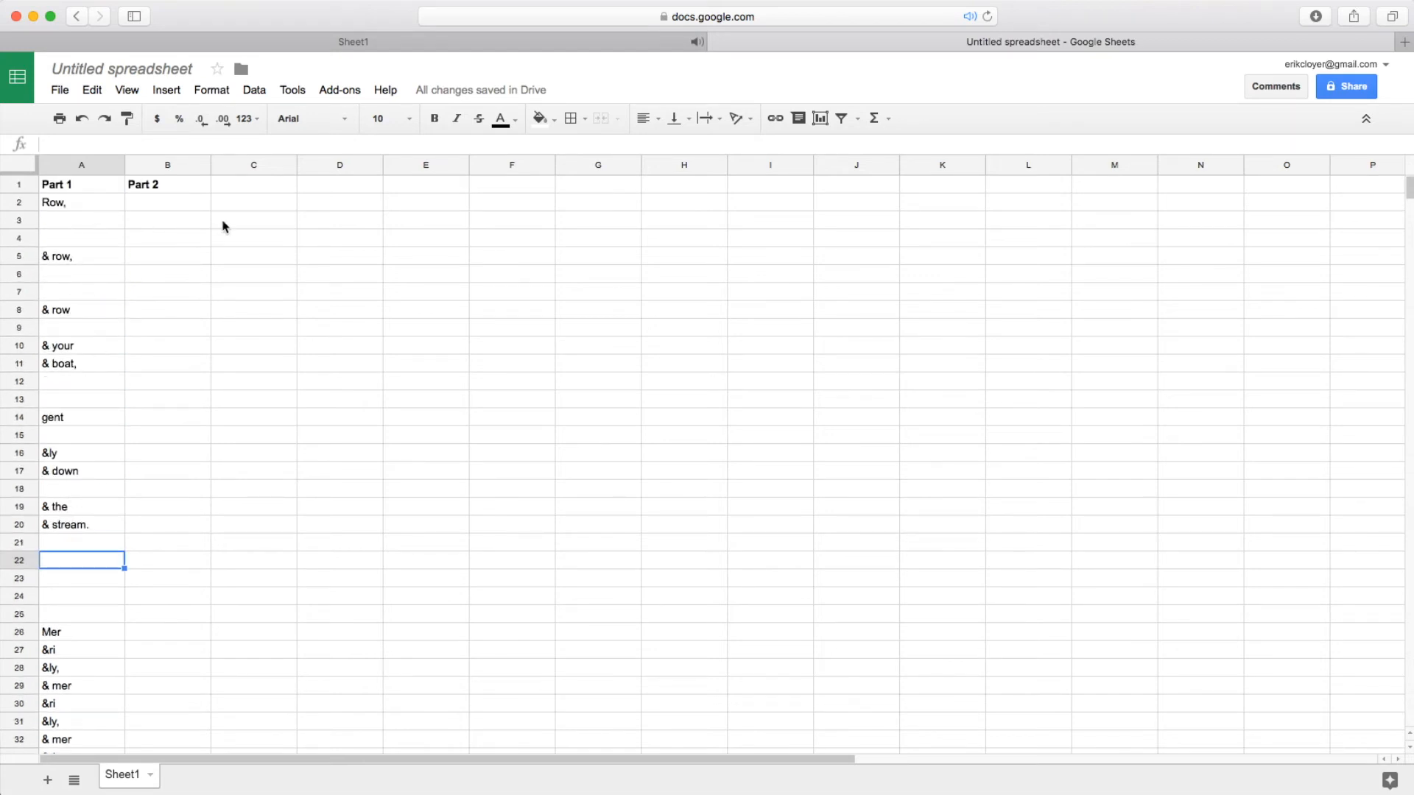
pyautogui.click(183, 190)
pyautogui.press('Delete')
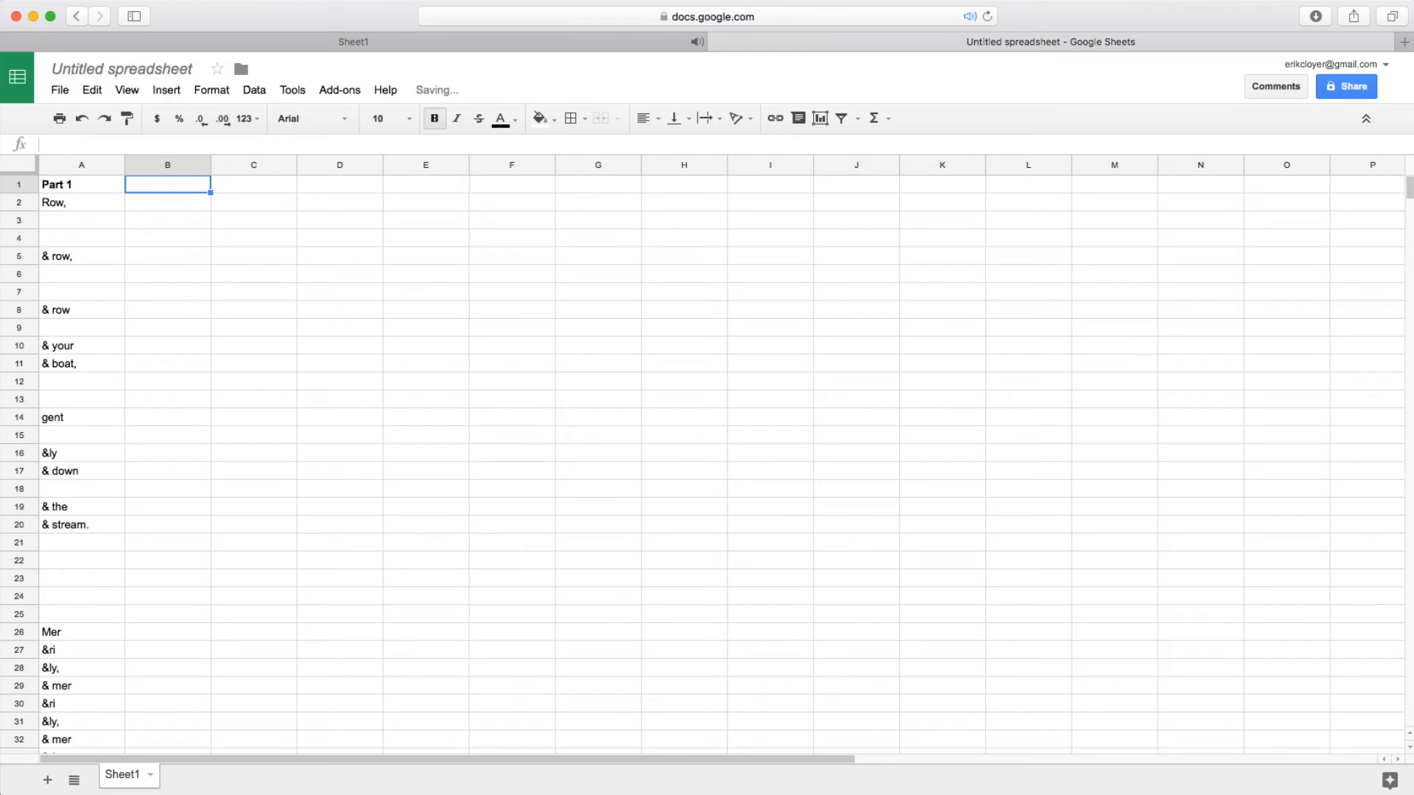
# Enter a single space as a rest in A3 and A4, and copy both cells into A6 and A7
pyautogui.doubleClick(79, 220)
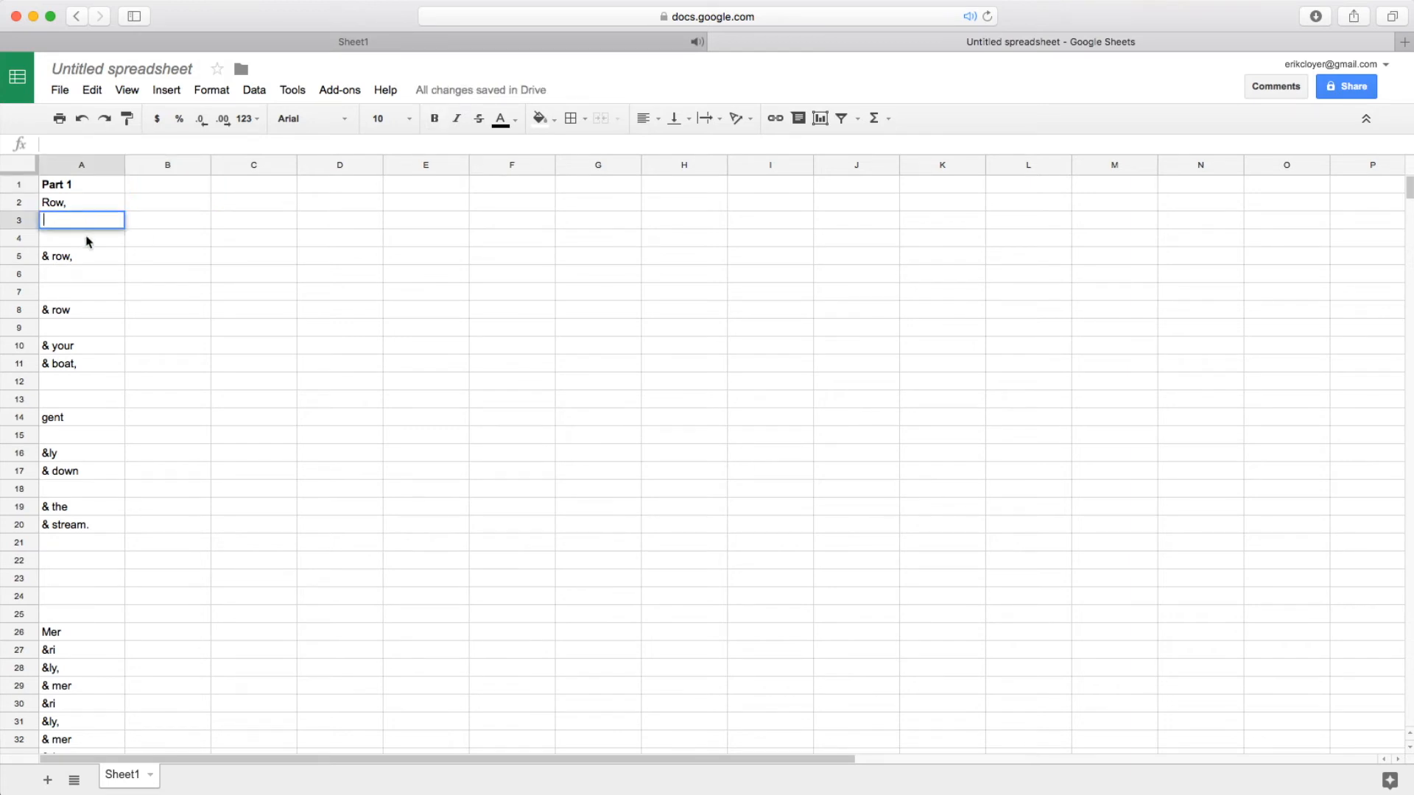
pyautogui.doubleClick(86, 237)
pyautogui.click(89, 271)
pyautogui.moveTo(92, 226); pyautogui.dragTo(89, 291)
pyautogui.hotkey('ctrl', 'x')
pyautogui.hotkey('ctrl', 'v')
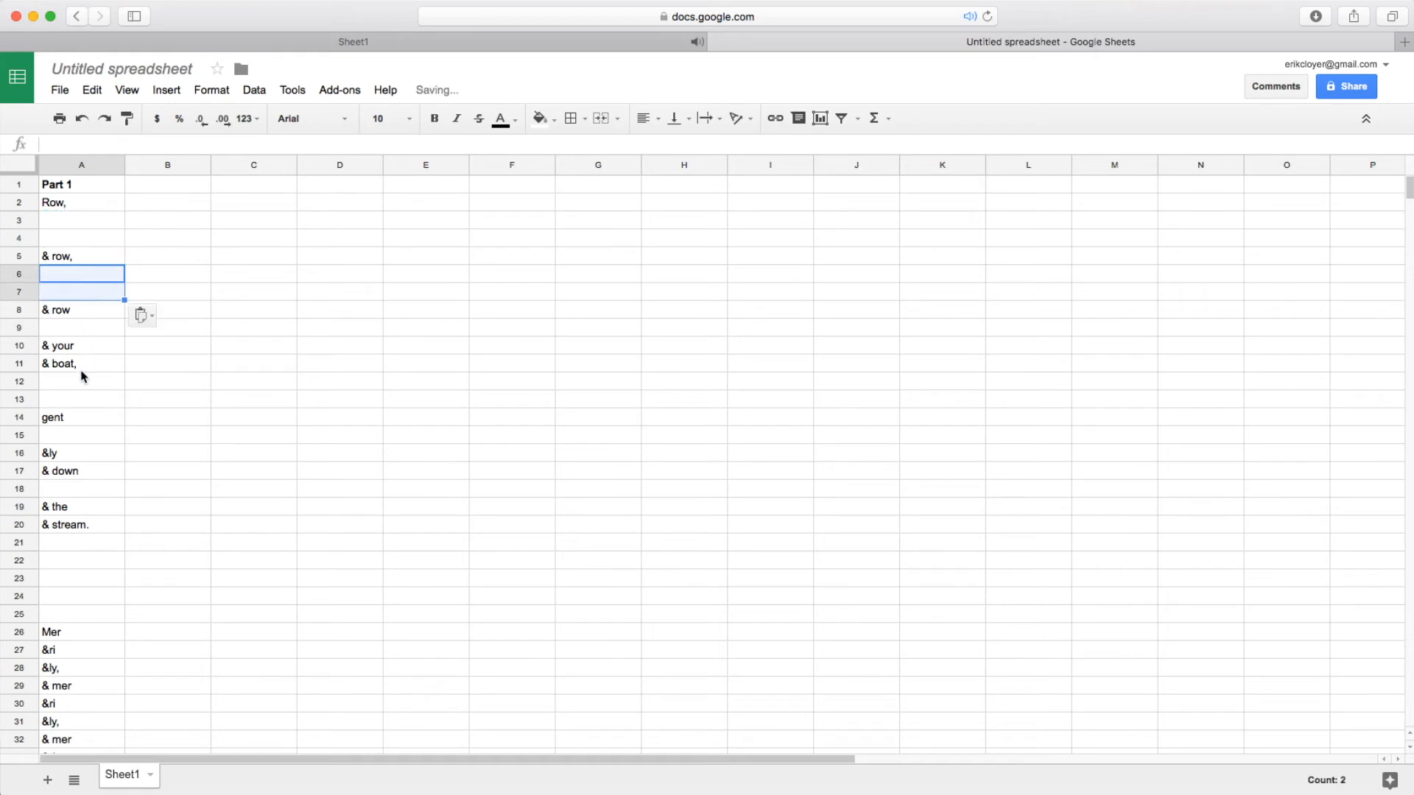
# Fill the blank cells A12, A13, A15, A18 and A21 through A25 with a single space each
pyautogui.click(92, 381)
pyautogui.click(89, 397)
pyautogui.click(87, 433)
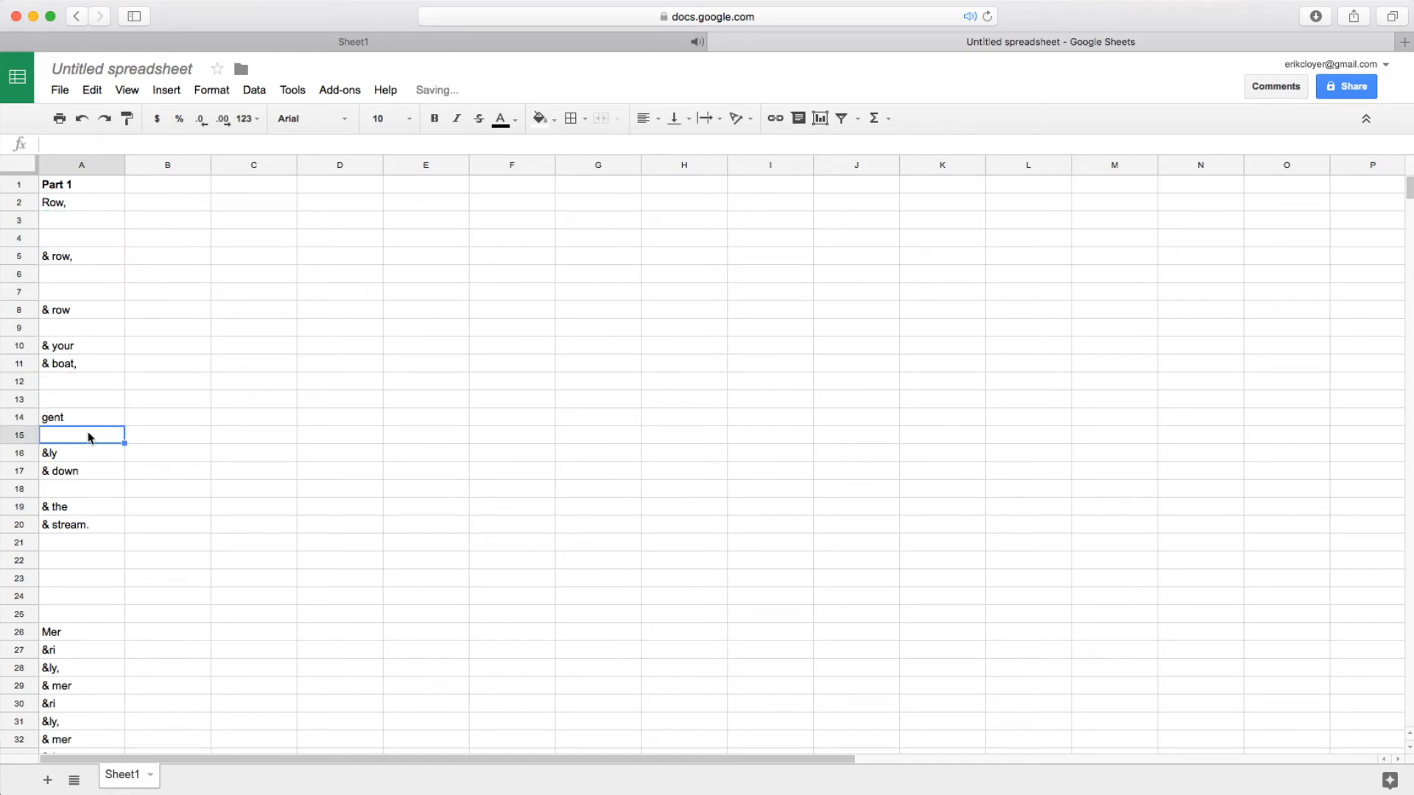
pyautogui.click(86, 491)
pyautogui.click(86, 544)
pyautogui.click(83, 564)
pyautogui.click(85, 579)
pyautogui.click(85, 598)
pyautogui.click(85, 615)
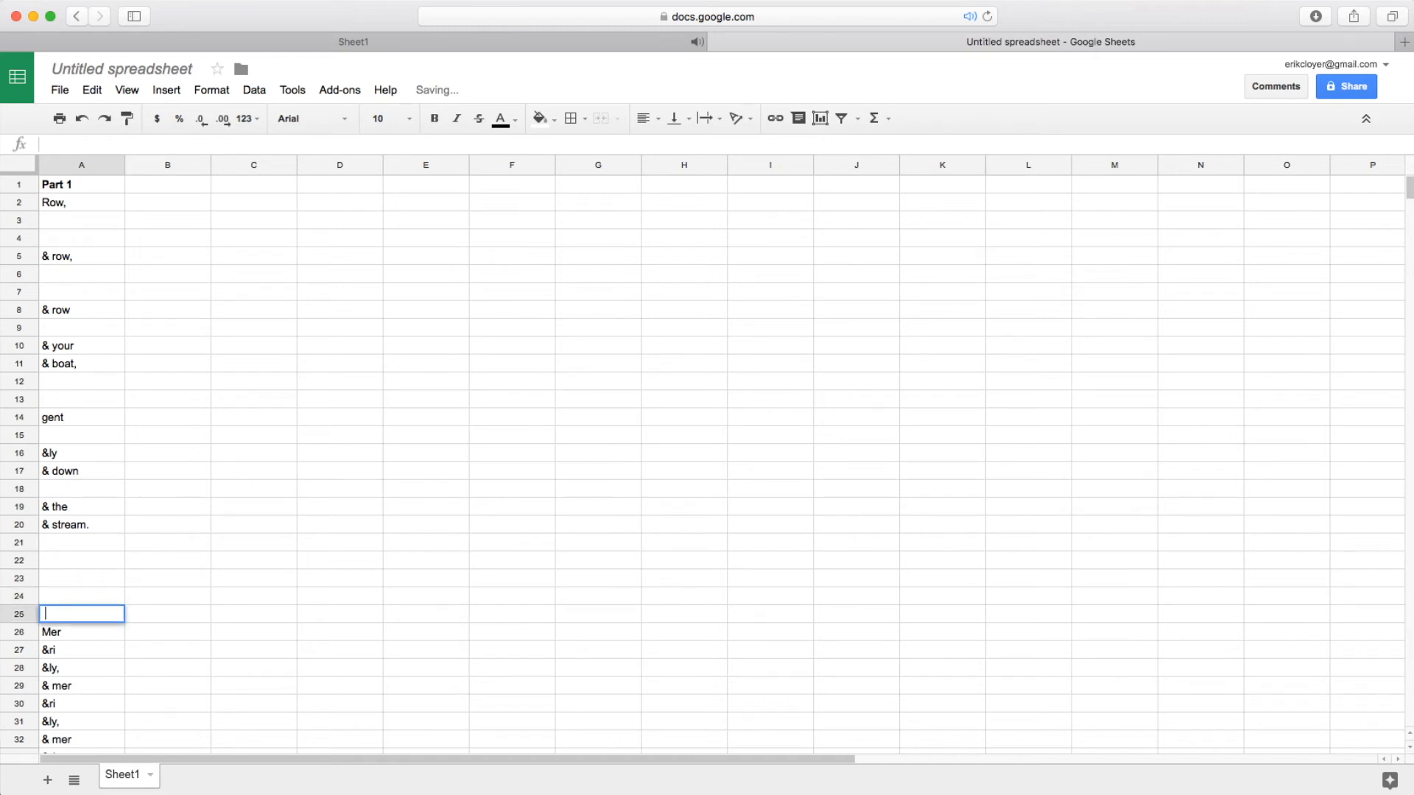
# Fill the blank cells A39 and A42 in the last line with a single space each
pyautogui.scroll(-5, 161, 587)
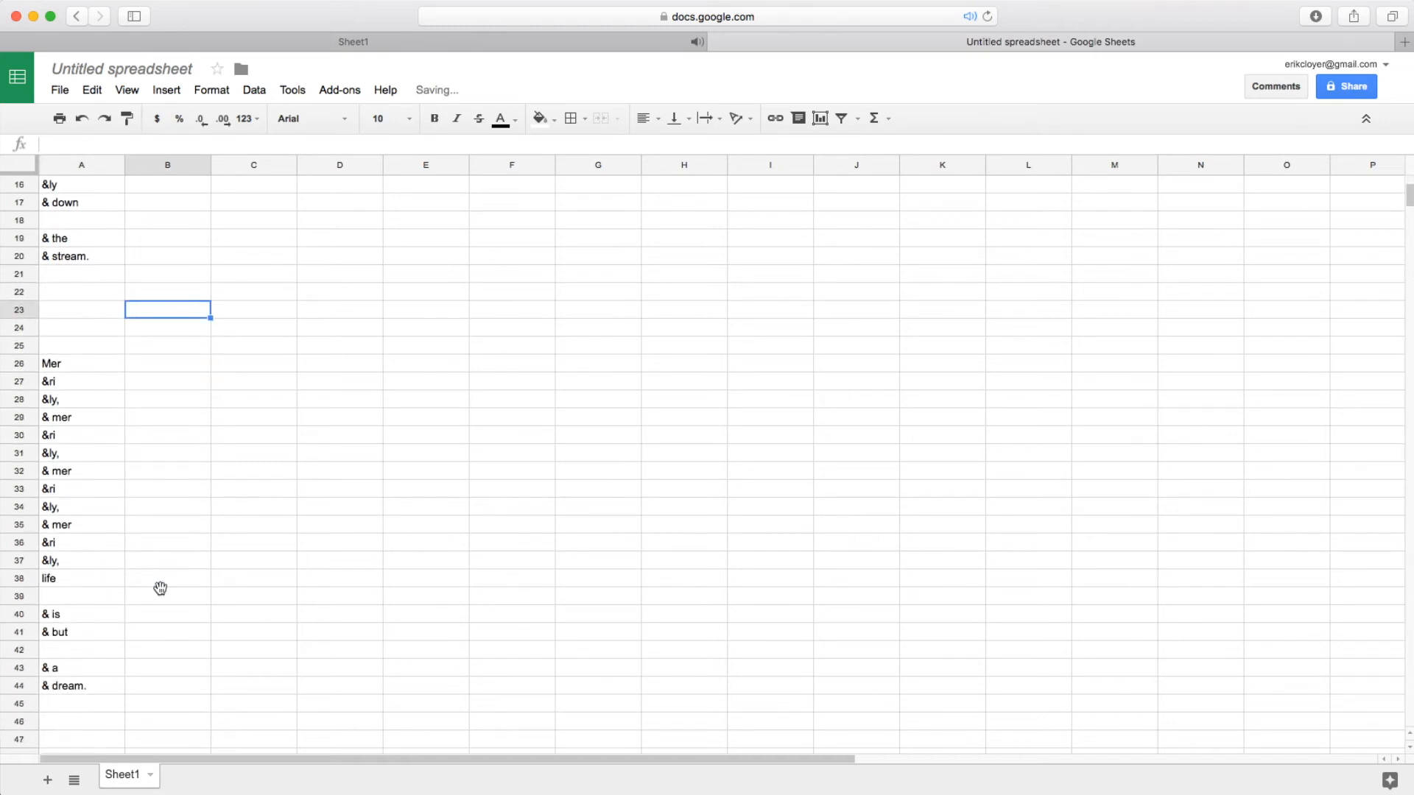
pyautogui.click(114, 600)
pyautogui.click(95, 650)
pyautogui.click(189, 527)
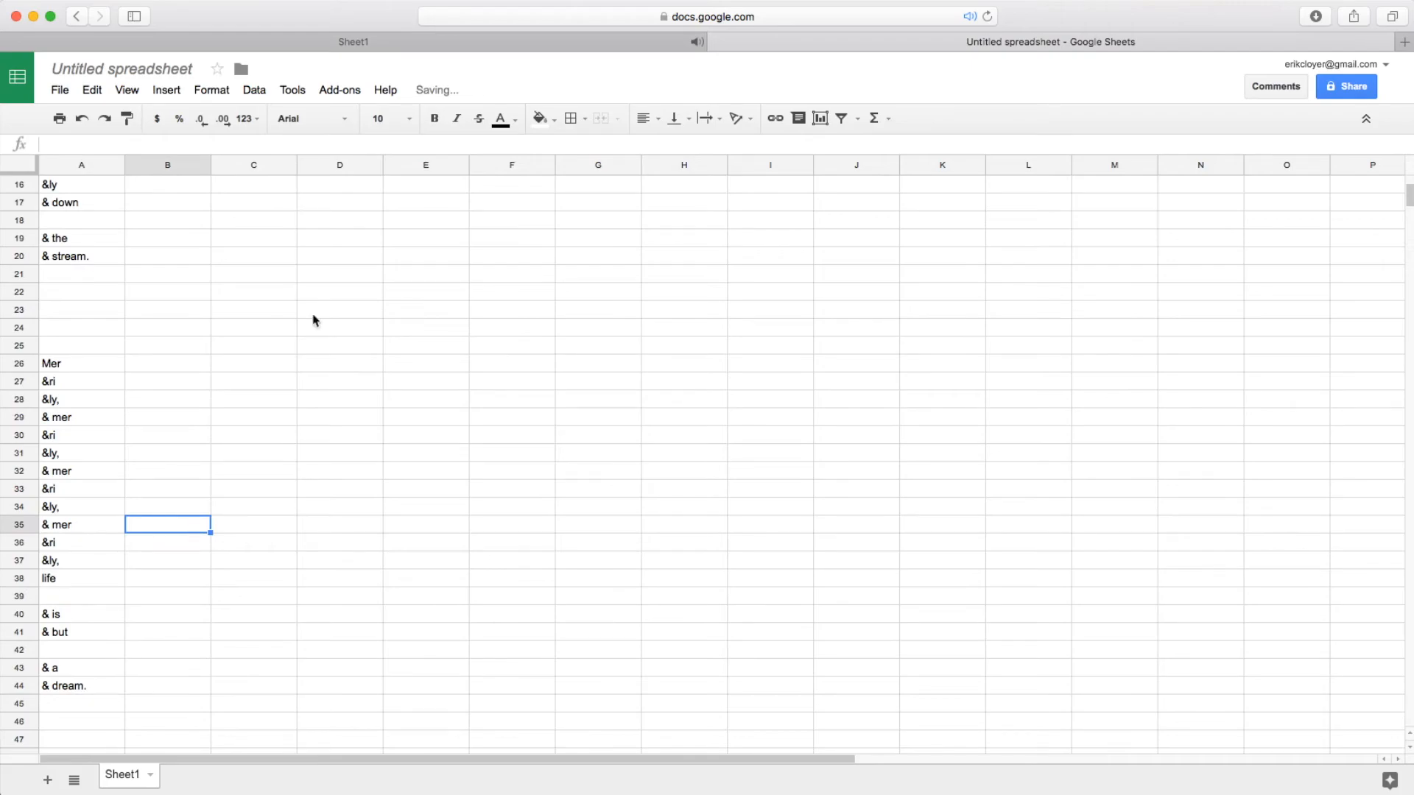
# Switch to the Stepworks page, reload the Sheet1 script and perform it through "life is but a dream."
pyautogui.click(403, 45)
pyautogui.press('super+r')
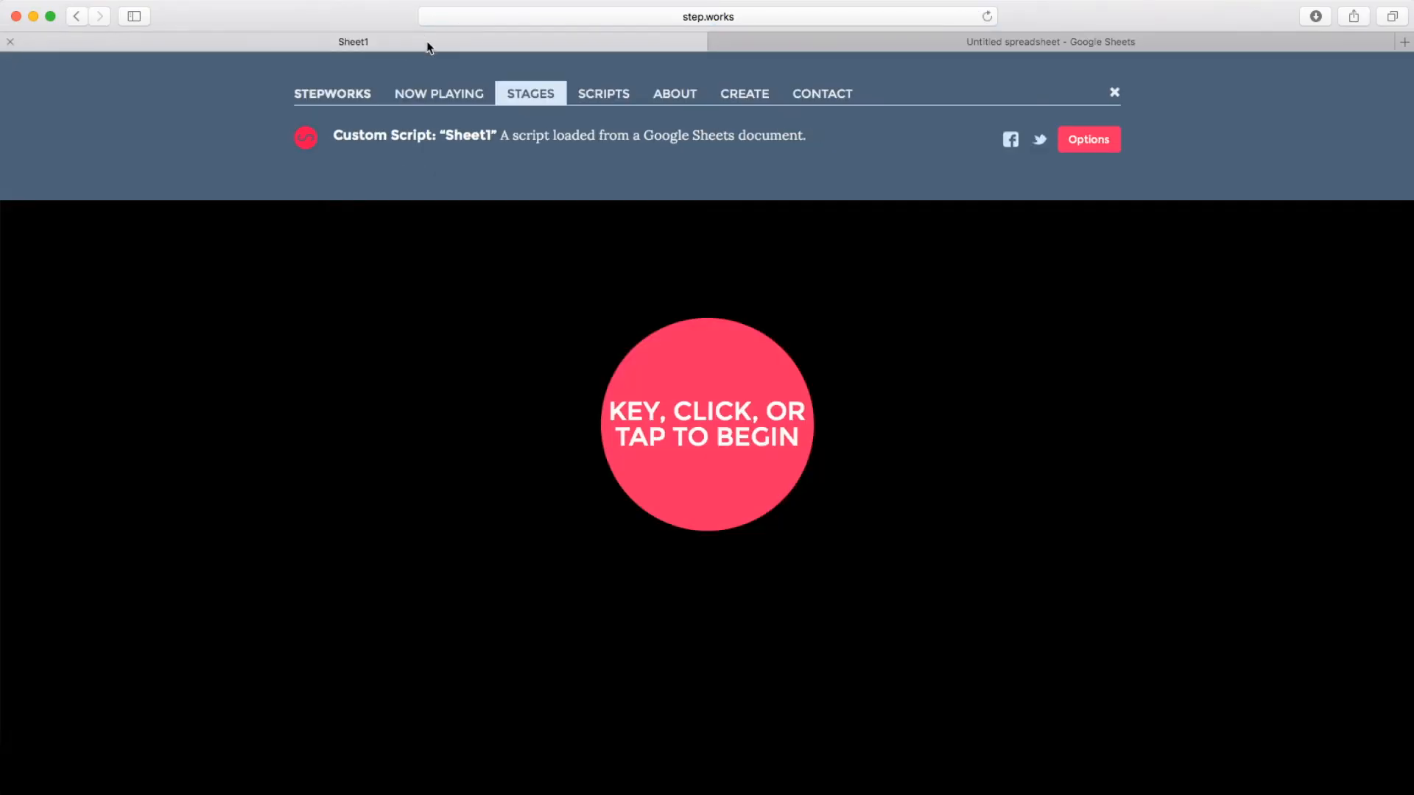
pyautogui.press('space')
pyautogui.press('space')
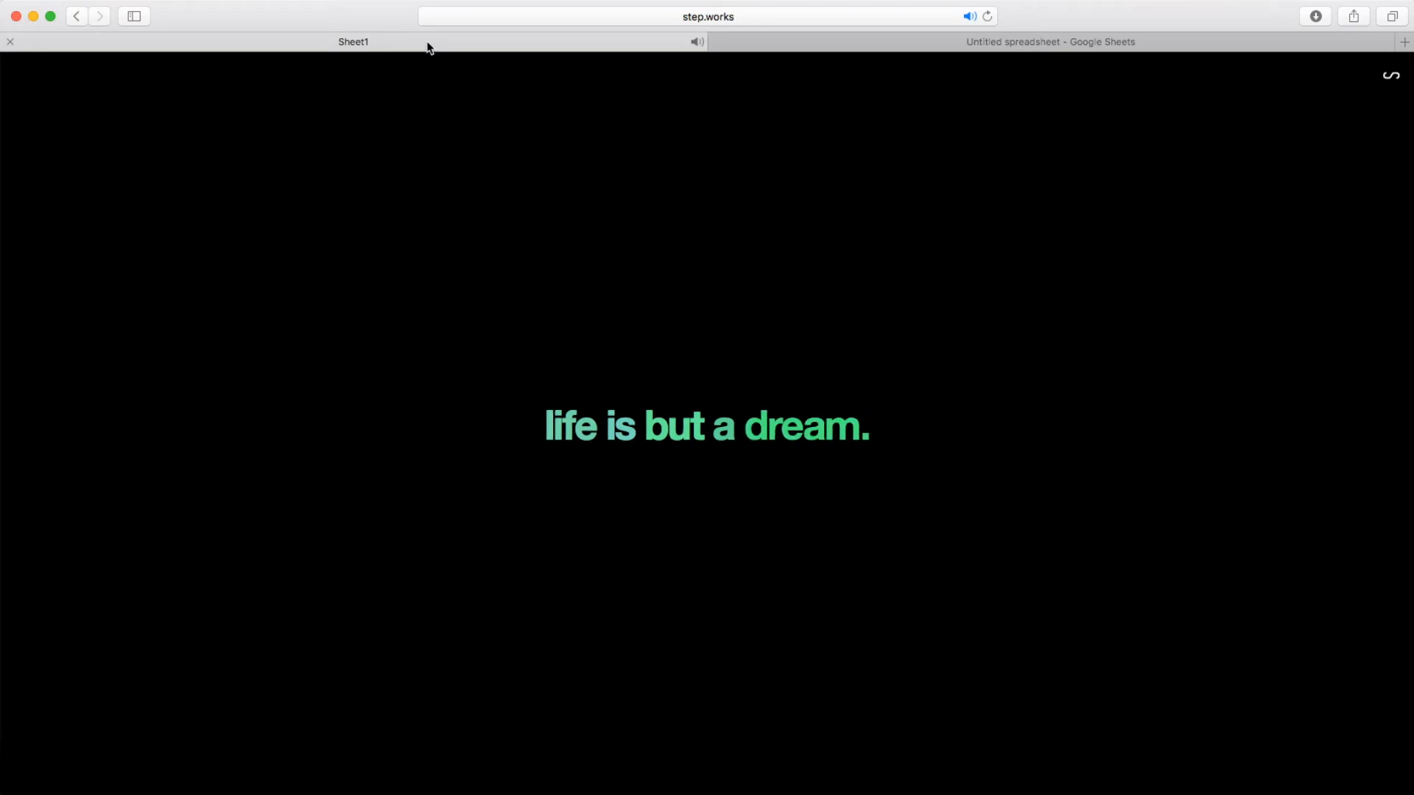
# Return to the Google Sheets spreadsheet and enter single spaces in the blank cells below "& dream.", starting at A45
pyautogui.click(746, 42)
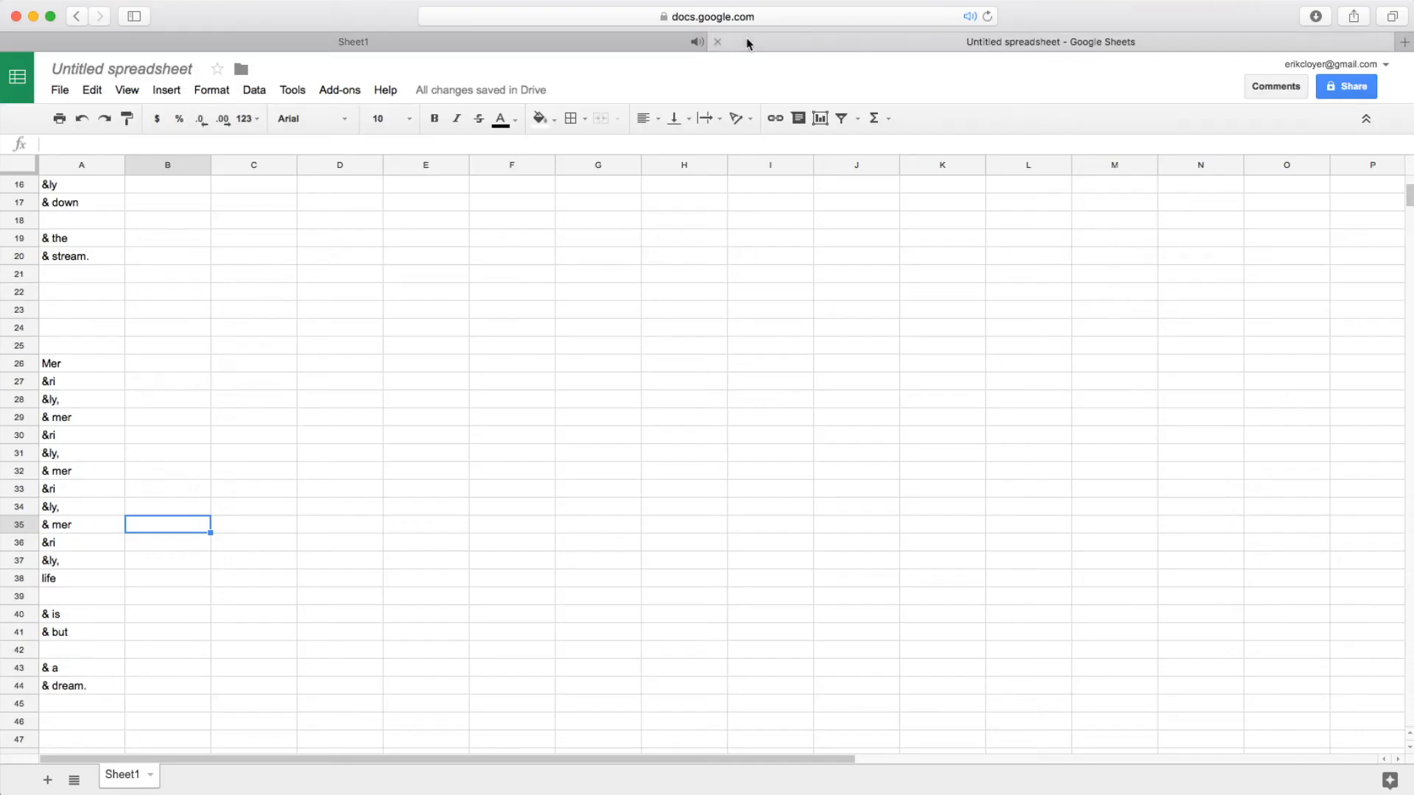
pyautogui.scroll(-4, 270, 561)
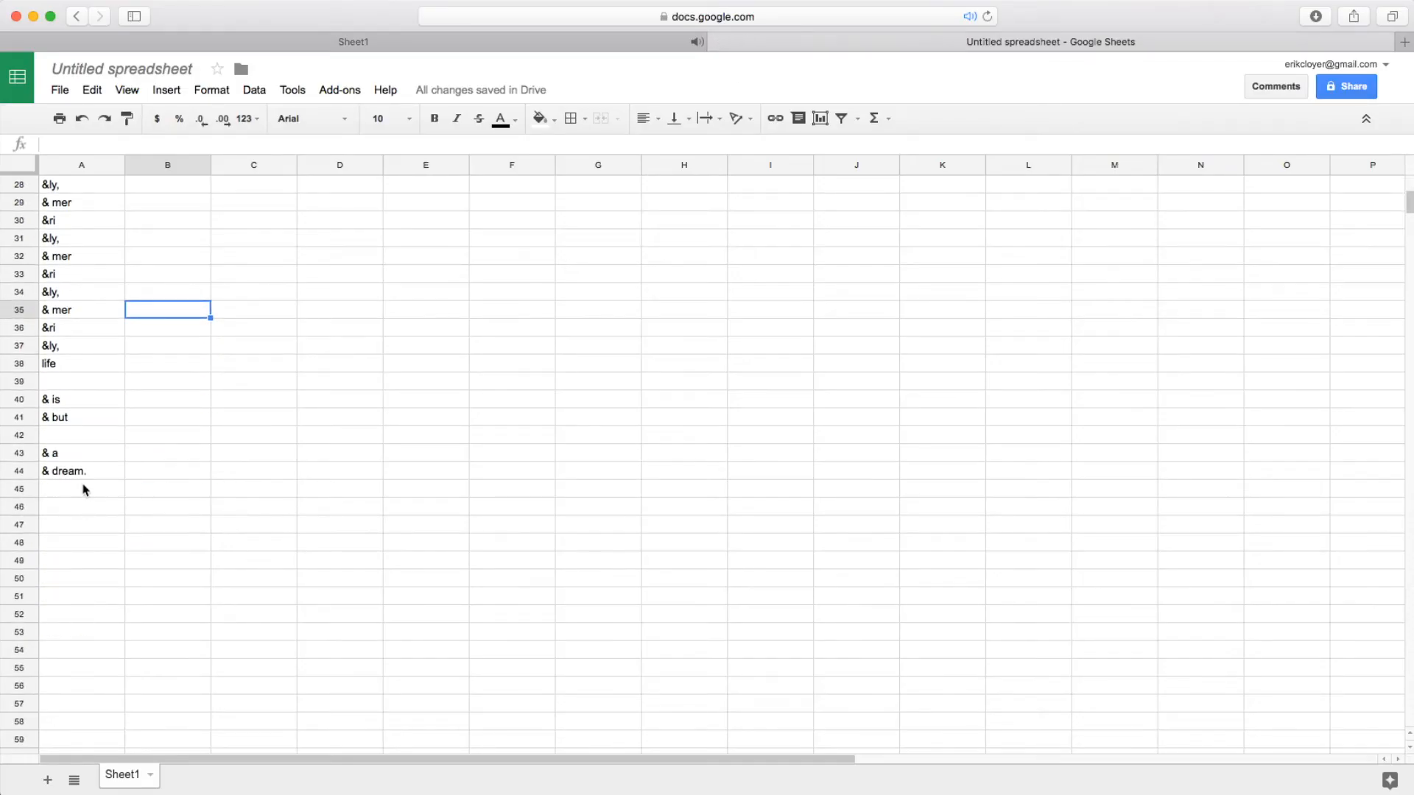
pyautogui.click(94, 492)
pyautogui.press('Return')
pyautogui.press('Return')
pyautogui.press('Return')
pyautogui.press('Return')
pyautogui.press('Return')
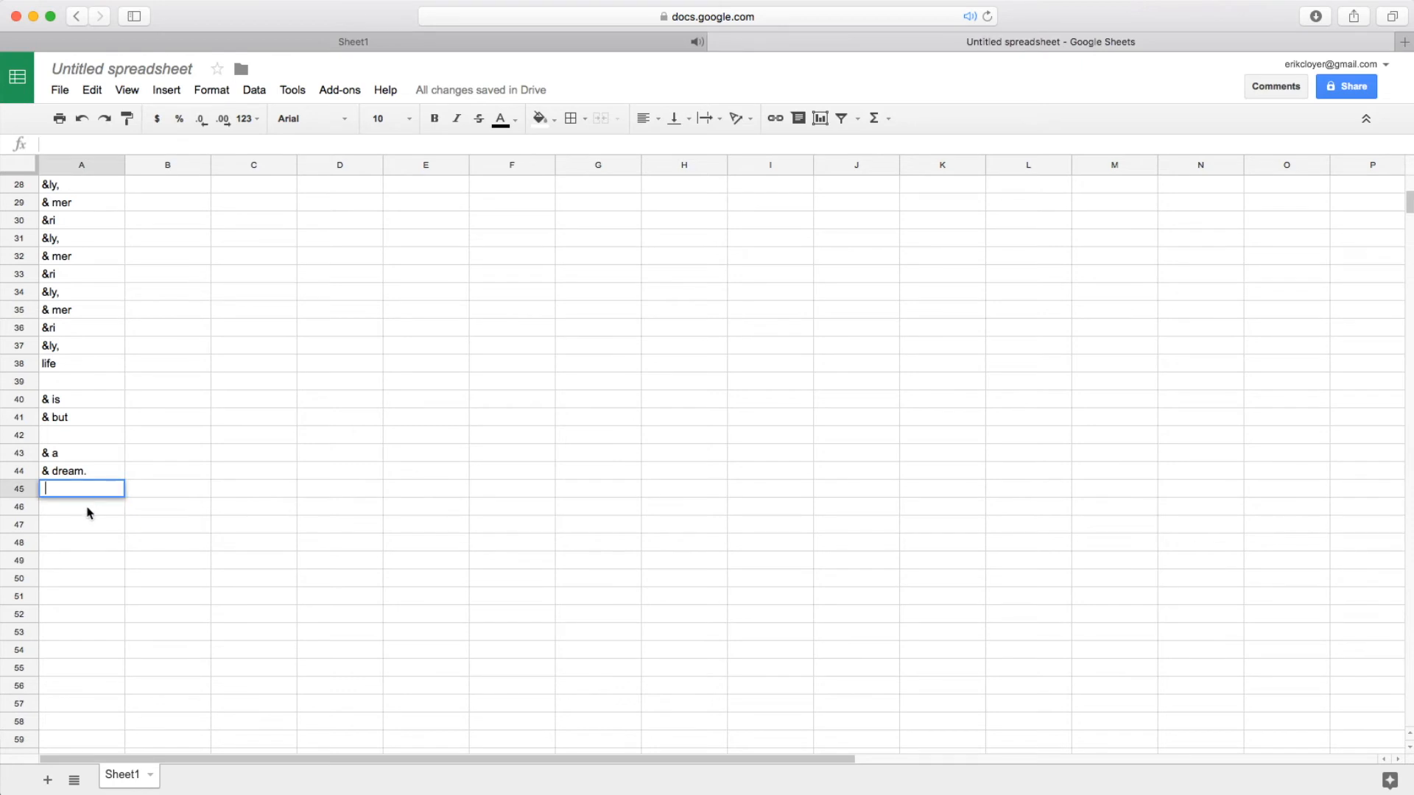
pyautogui.click(83, 545)
pyautogui.click(79, 563)
pyautogui.click(113, 596)
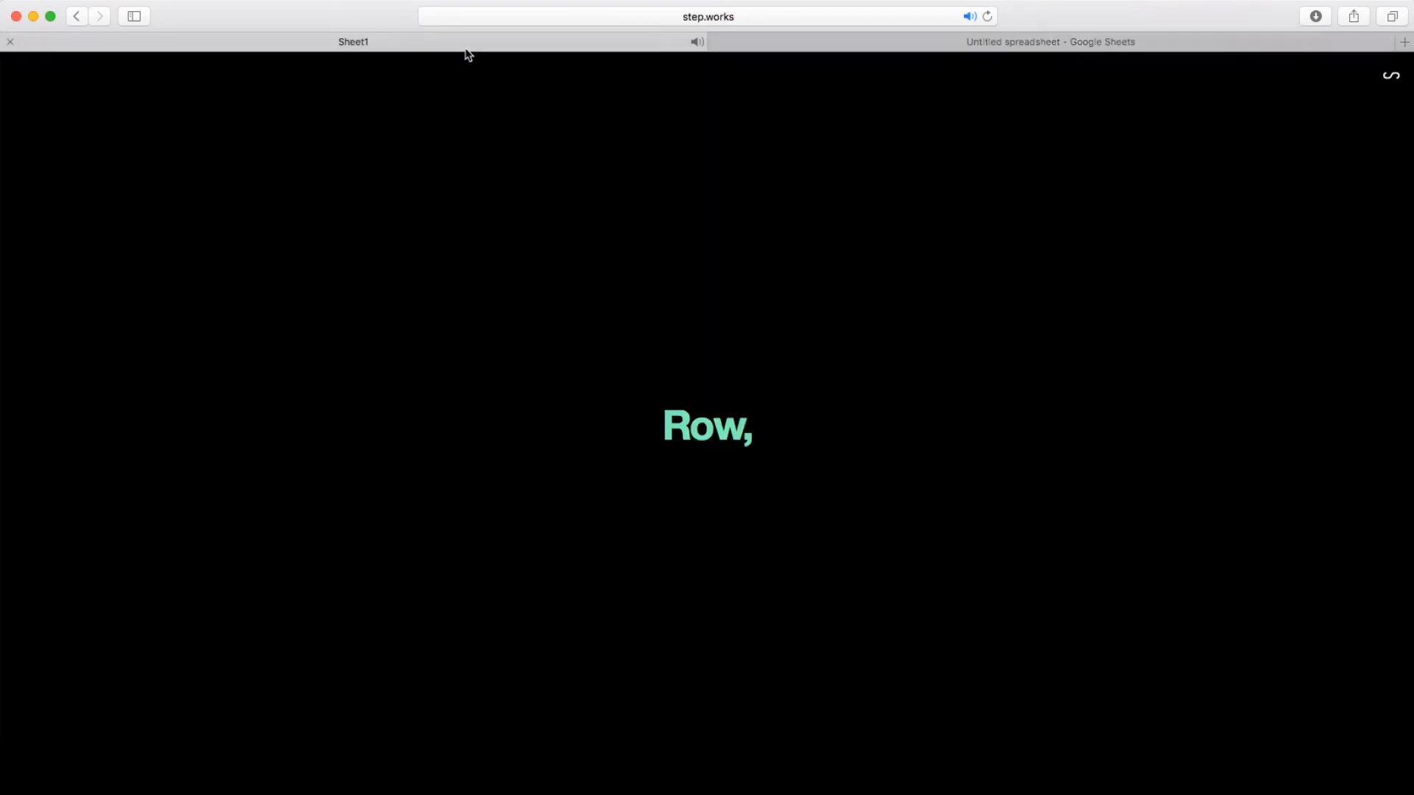
# Switch to Stepworks, reload the script and perform the whole song in rhythm, continuing past "dream." into the repeated "Row, row,"
pyautogui.click(468, 50)
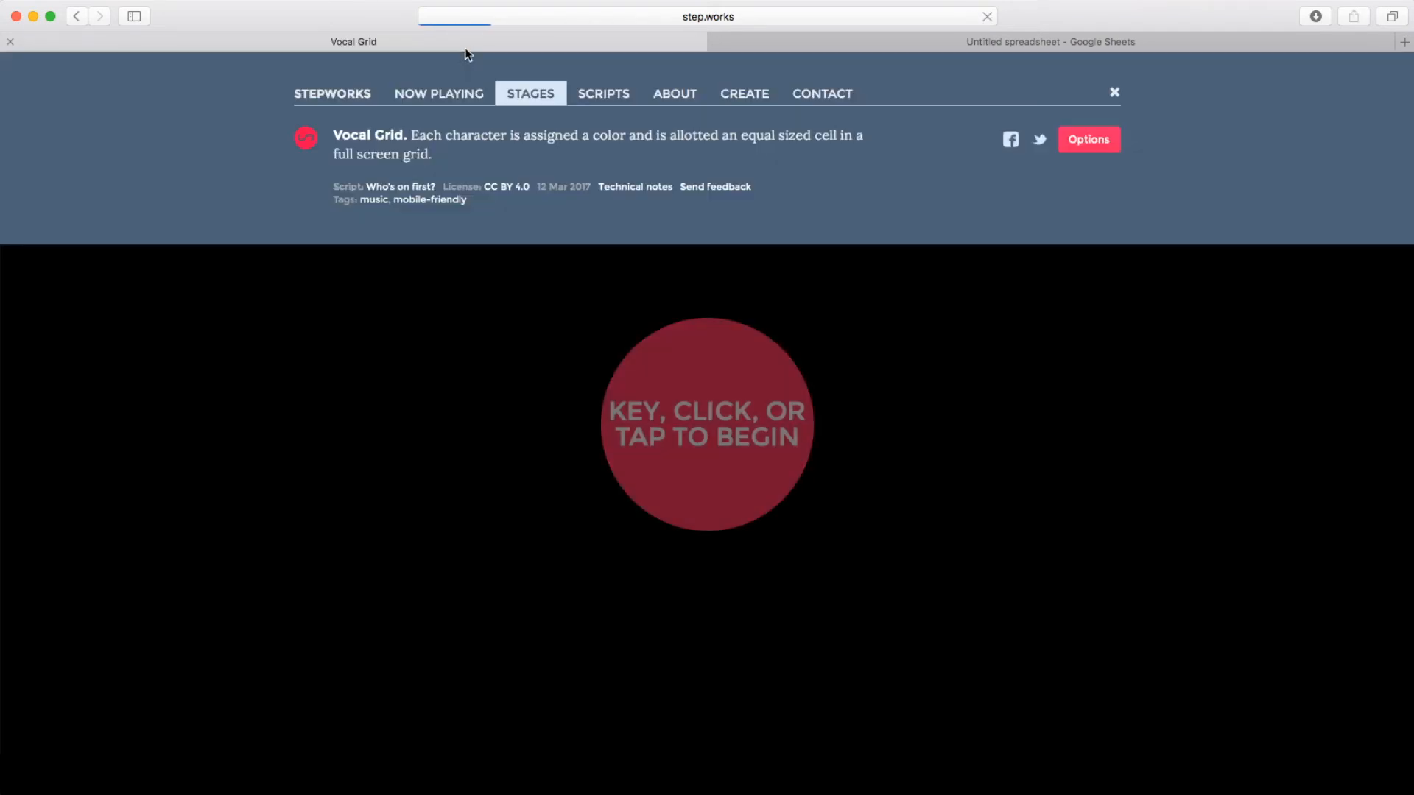
pyautogui.press('space')
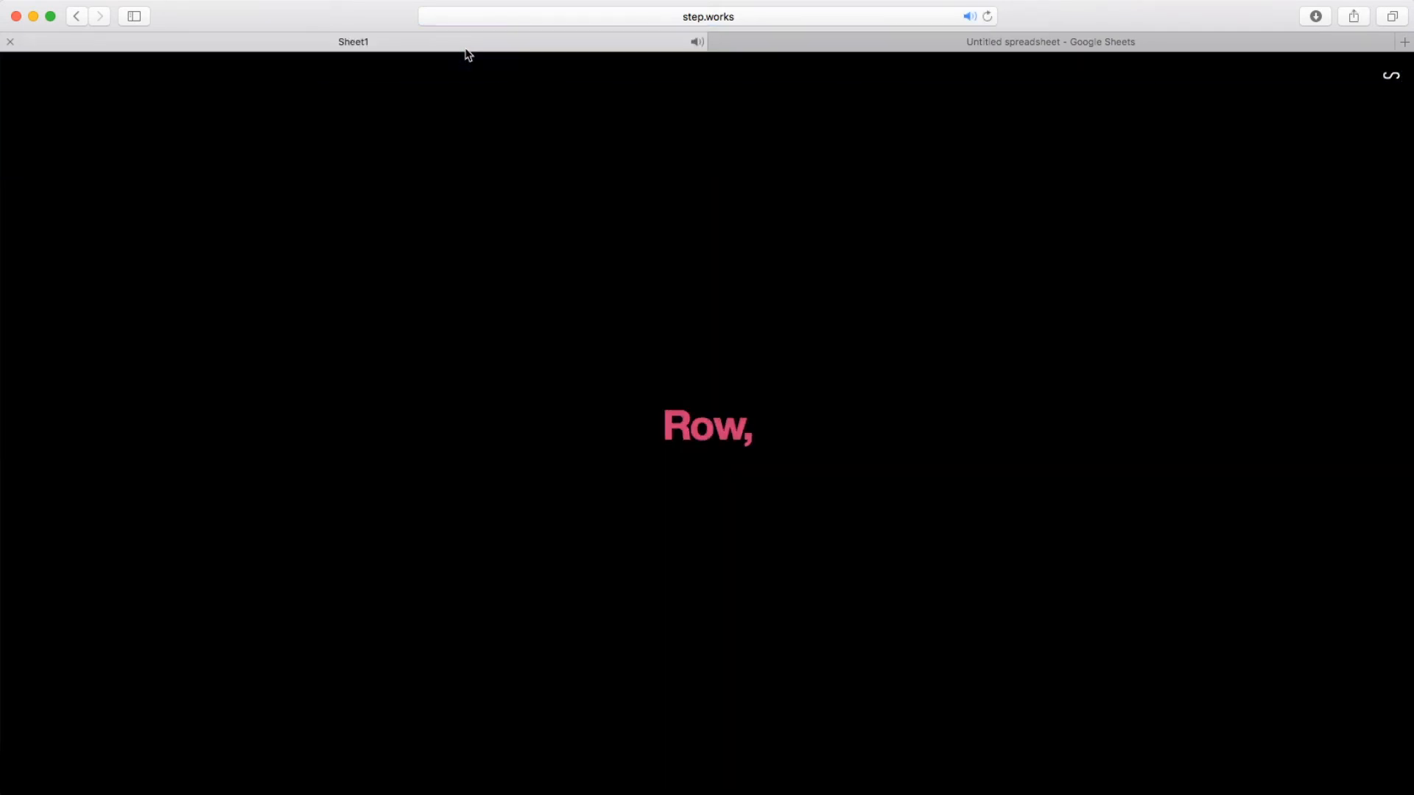
pyautogui.press('space')
pyautogui.press('space')
pyautogui.press('space')
pyautogui.press('space')
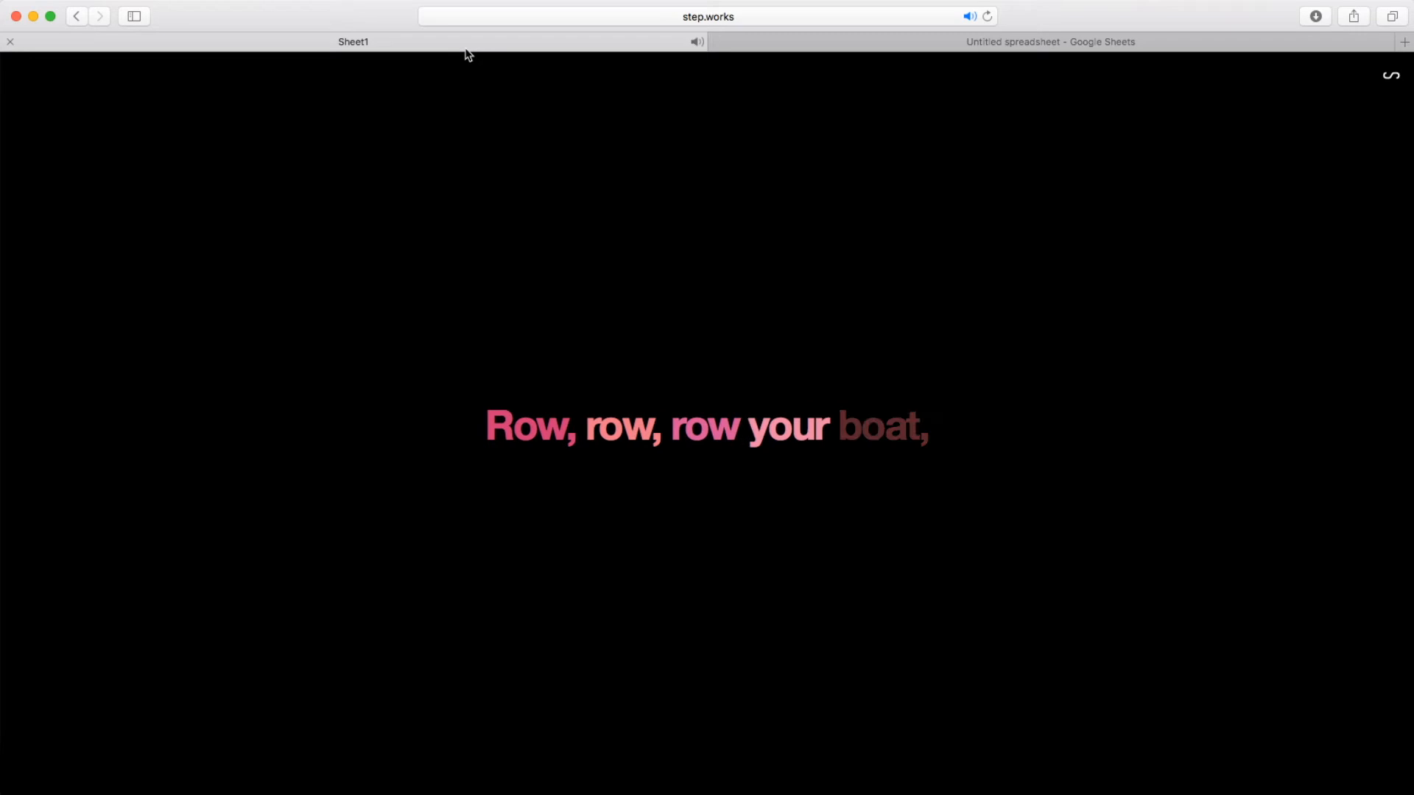
pyautogui.press('space')
pyautogui.press('space')
pyautogui.press('space')
pyautogui.press('space')
pyautogui.press('space')
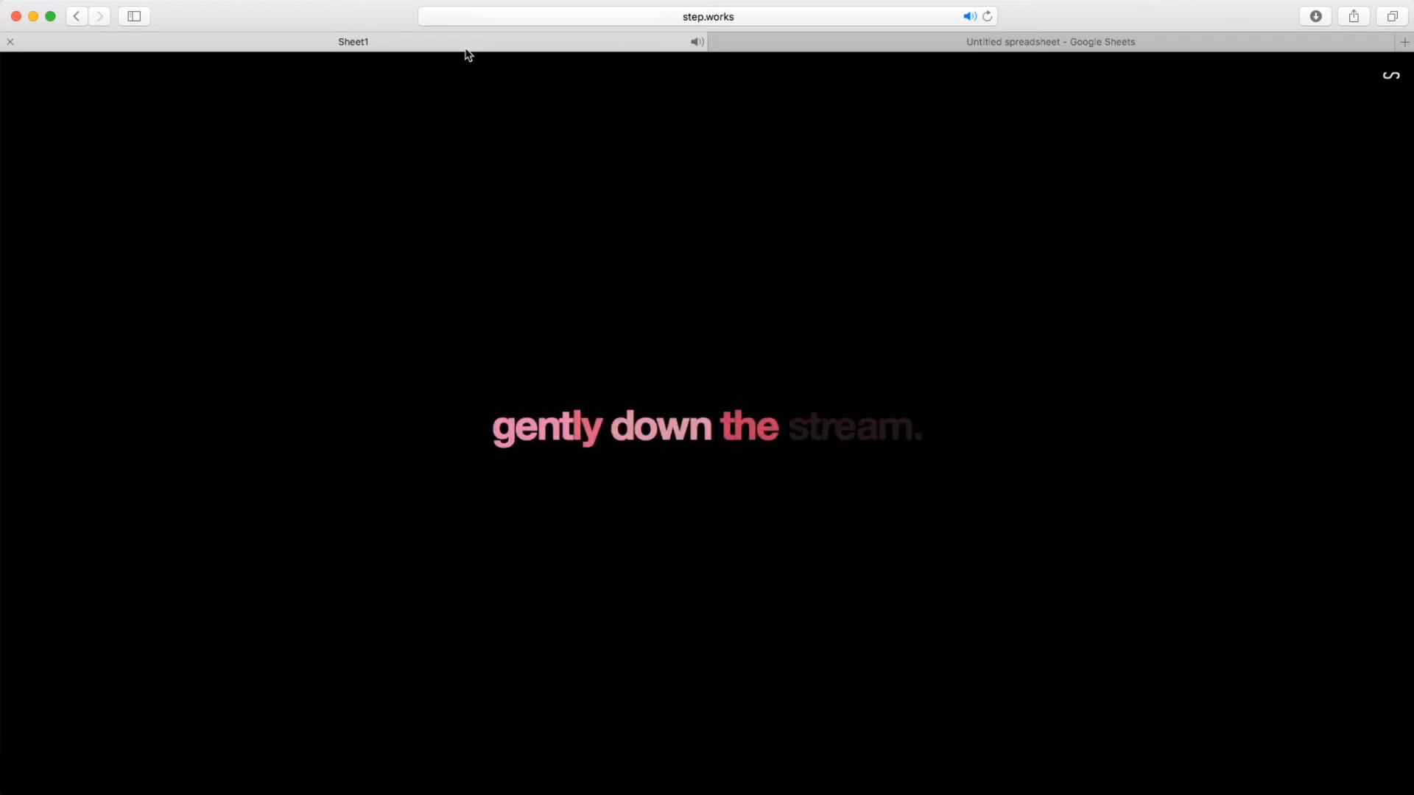
pyautogui.press('space')
pyautogui.press('space')
pyautogui.press('space')
pyautogui.press('space')
pyautogui.press('space')
pyautogui.press('space')
pyautogui.press('space')
pyautogui.press('space')
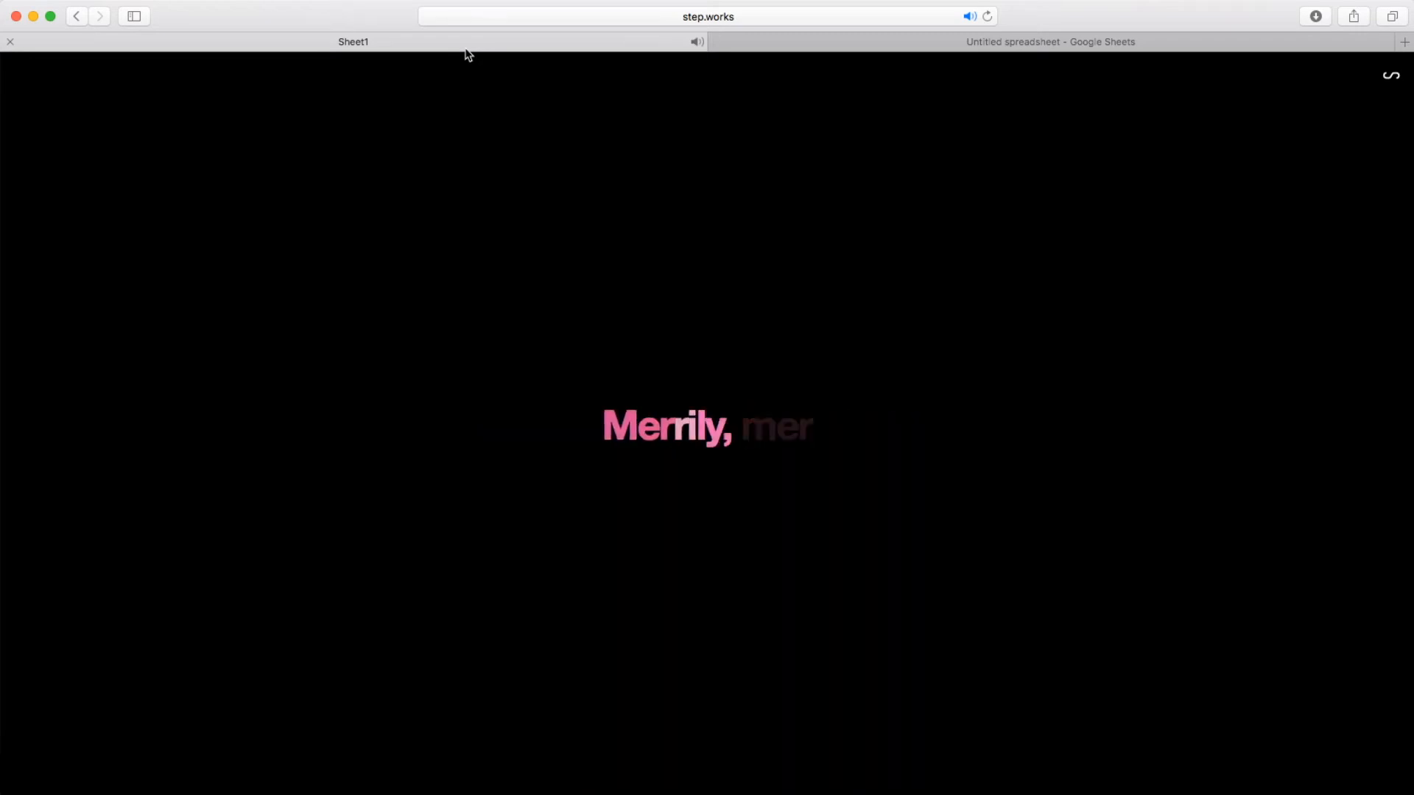
pyautogui.press('space')
pyautogui.press('space')
pyautogui.press('space')
pyautogui.press('space')
pyautogui.press('space')
pyautogui.press('space')
pyautogui.press('space')
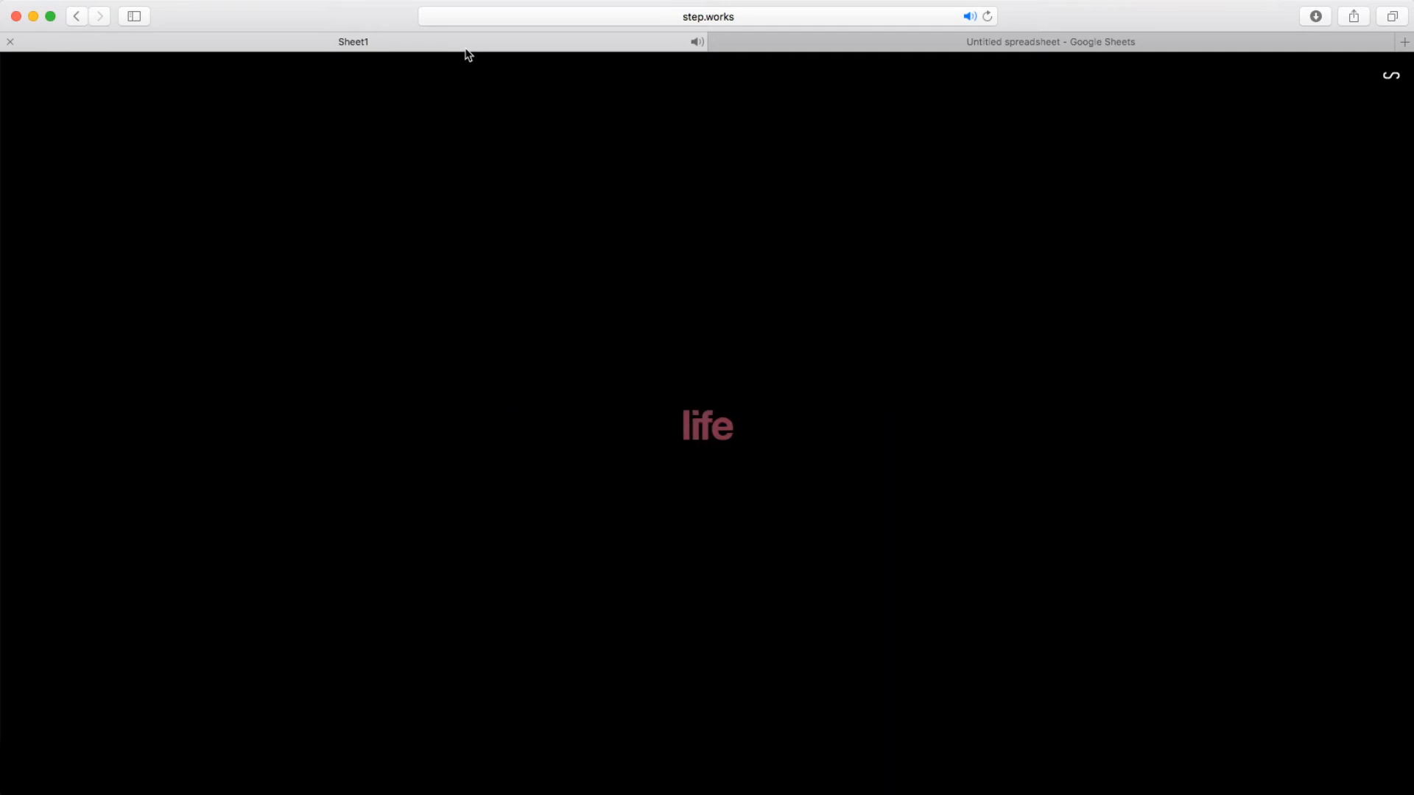
pyautogui.press('space')
pyautogui.press('space')
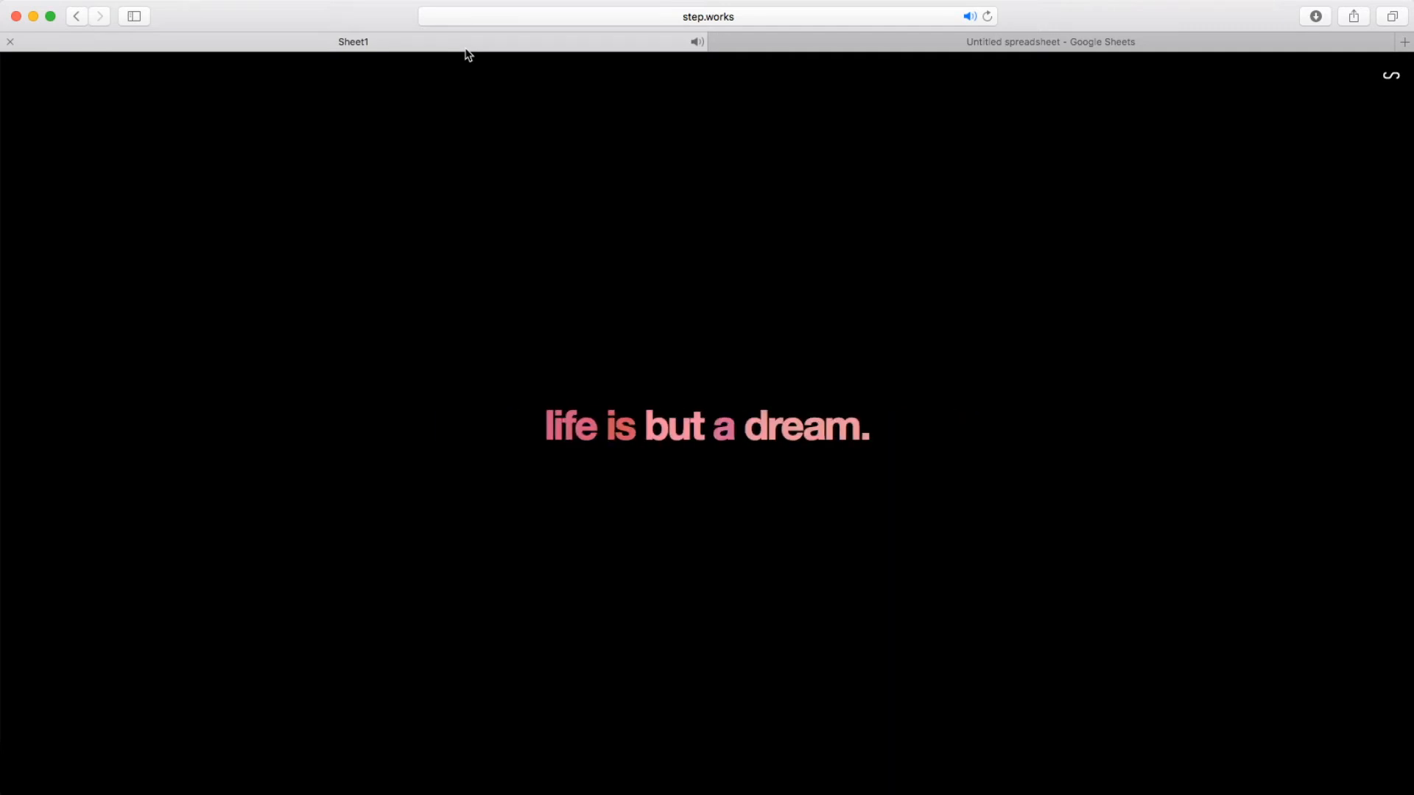
pyautogui.press('space')
pyautogui.press('space')
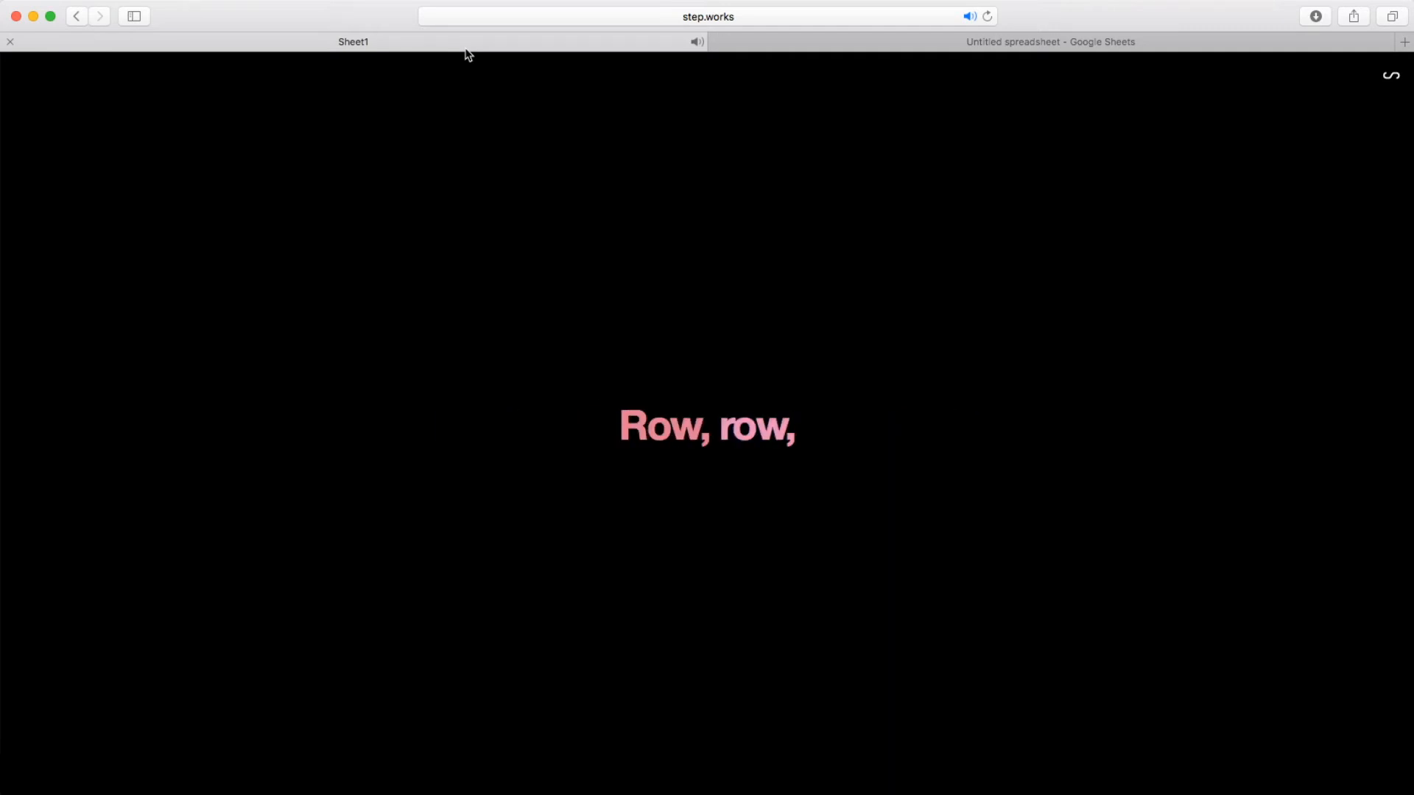
# Return to the Google Sheets spreadsheet and review the Part 1 column from its heading down past "& dream."
pyautogui.click(753, 41)
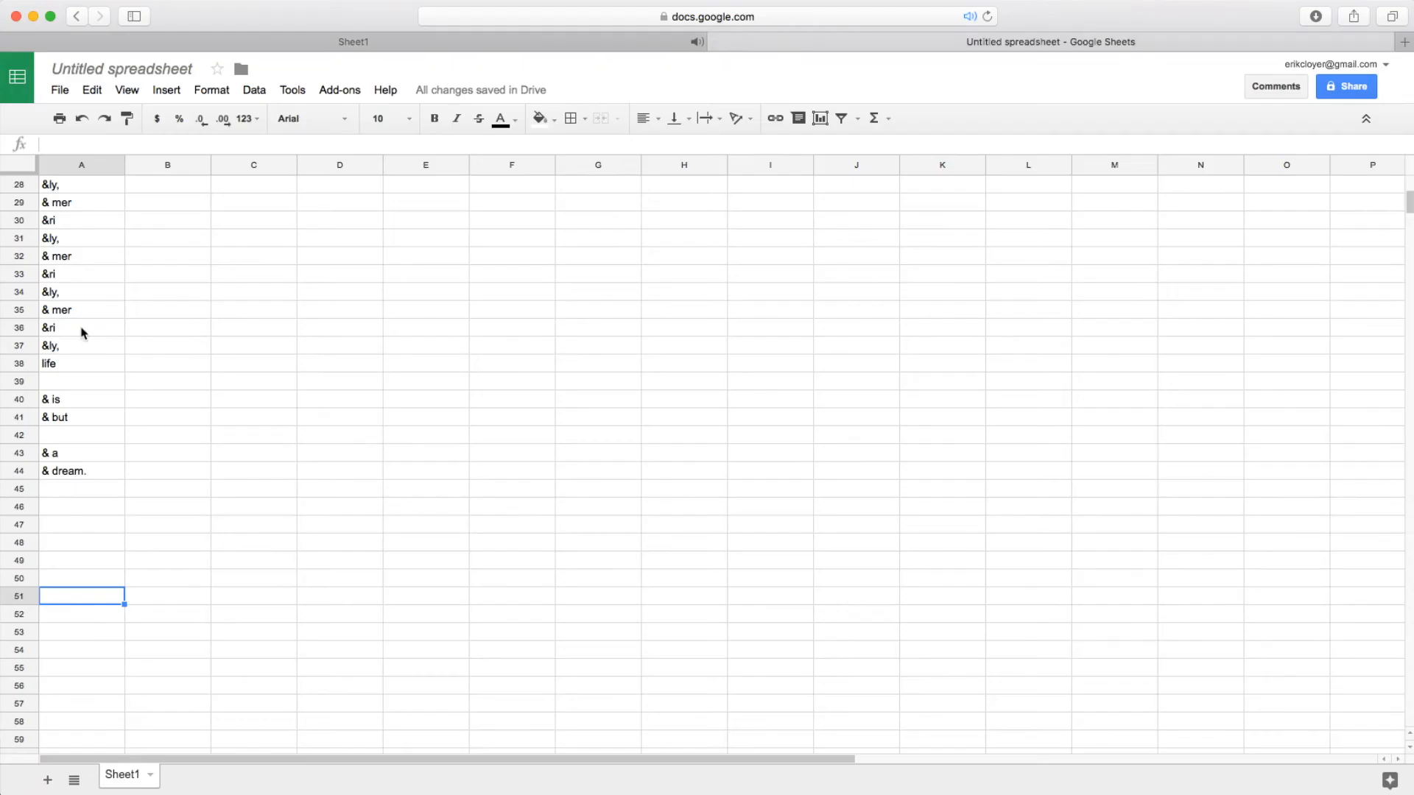
pyautogui.scroll(9, 83, 333)
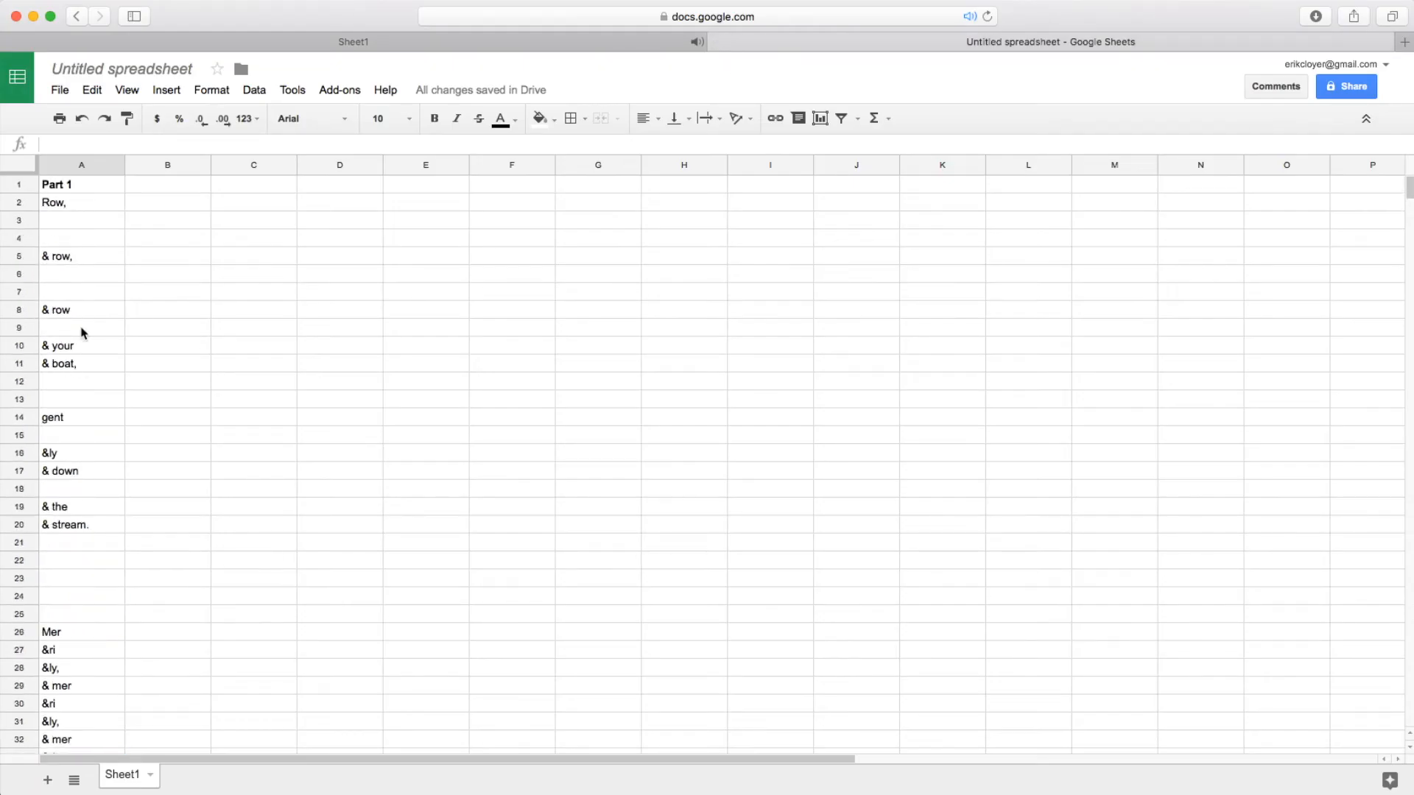
pyautogui.scroll(-9, 86, 442)
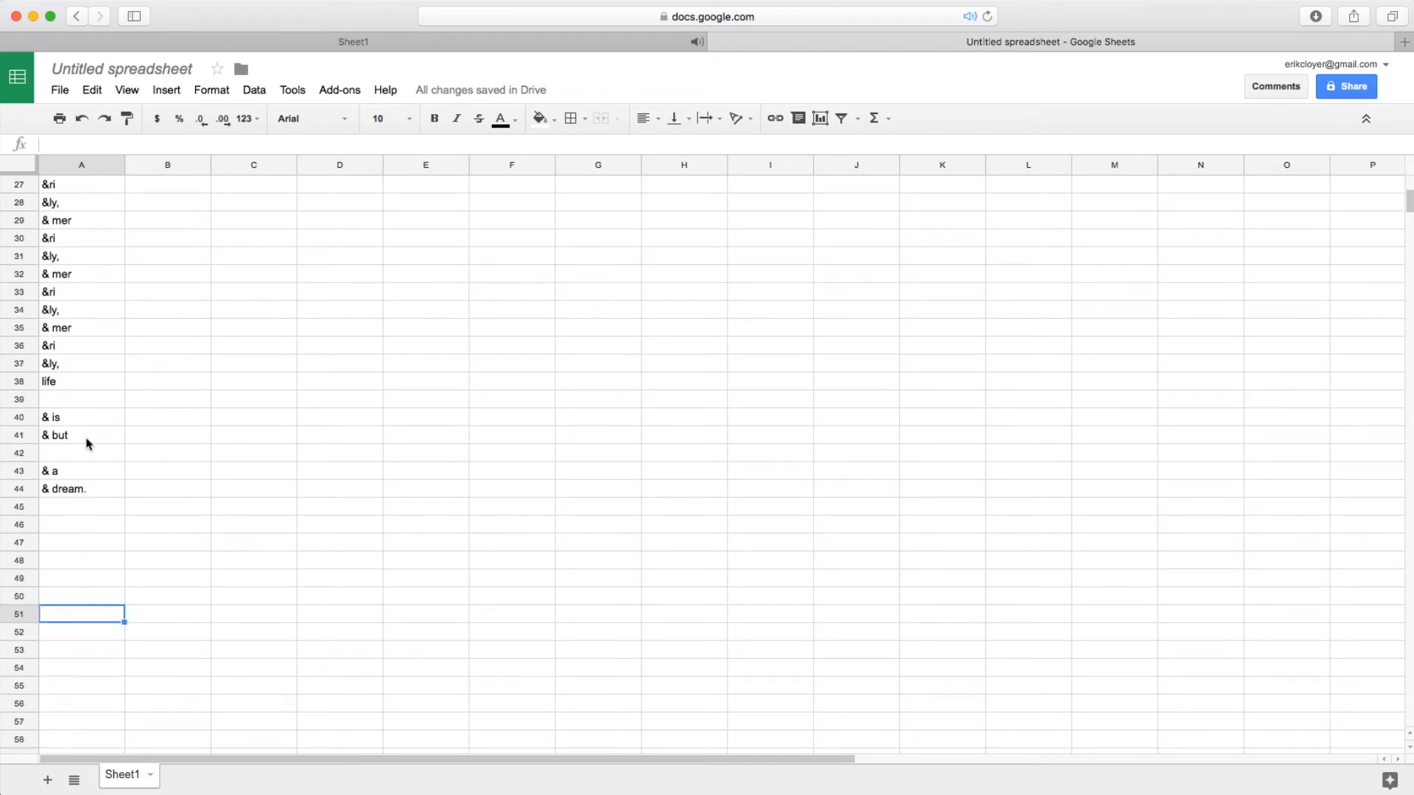
# Copy the "Part 1" heading into B1 and change it to "Part 2"
pyautogui.scroll(9, 94, 417)
pyautogui.click(89, 186)
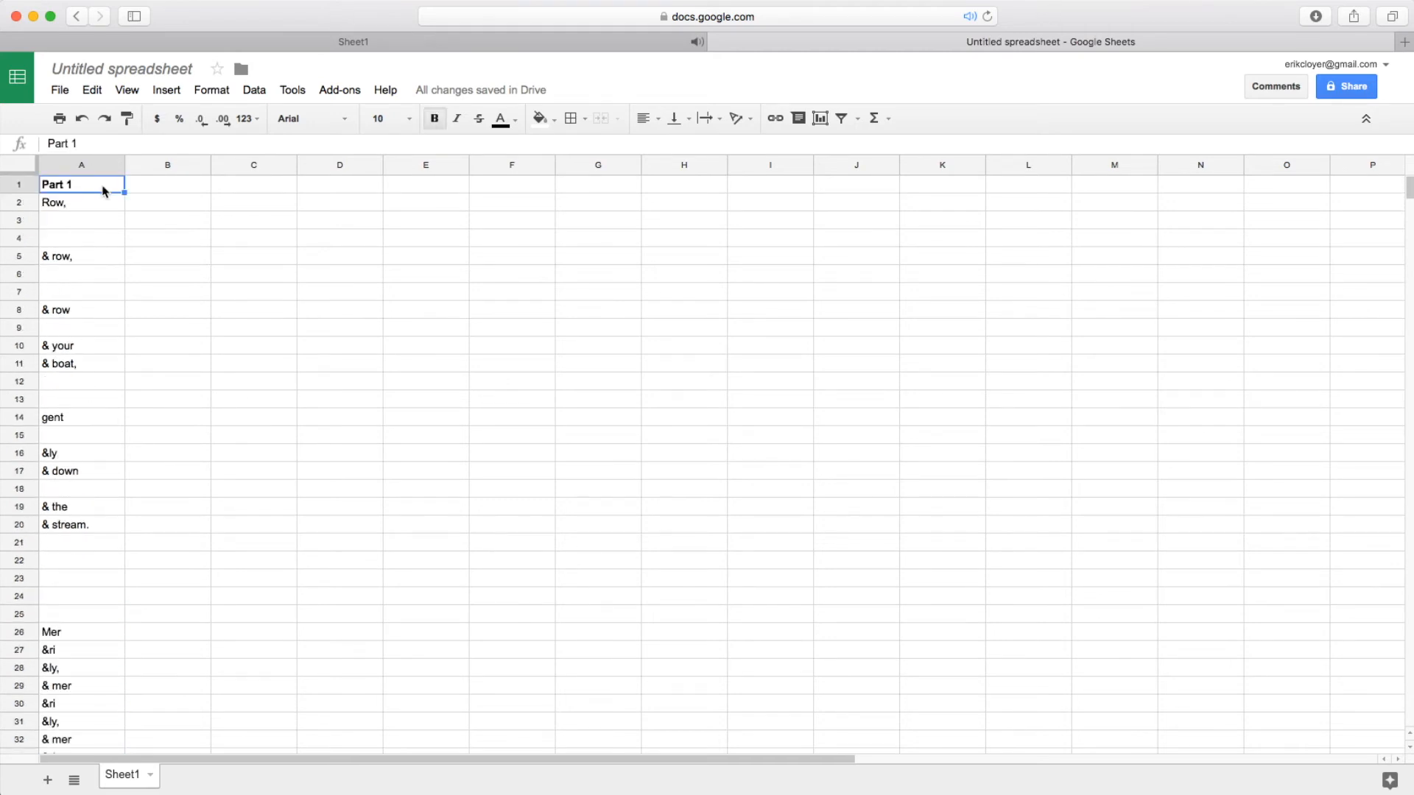
pyautogui.hotkey('ctrl', 'c')
pyautogui.click(162, 190)
pyautogui.press('super+v')
pyautogui.doubleClick(186, 190)
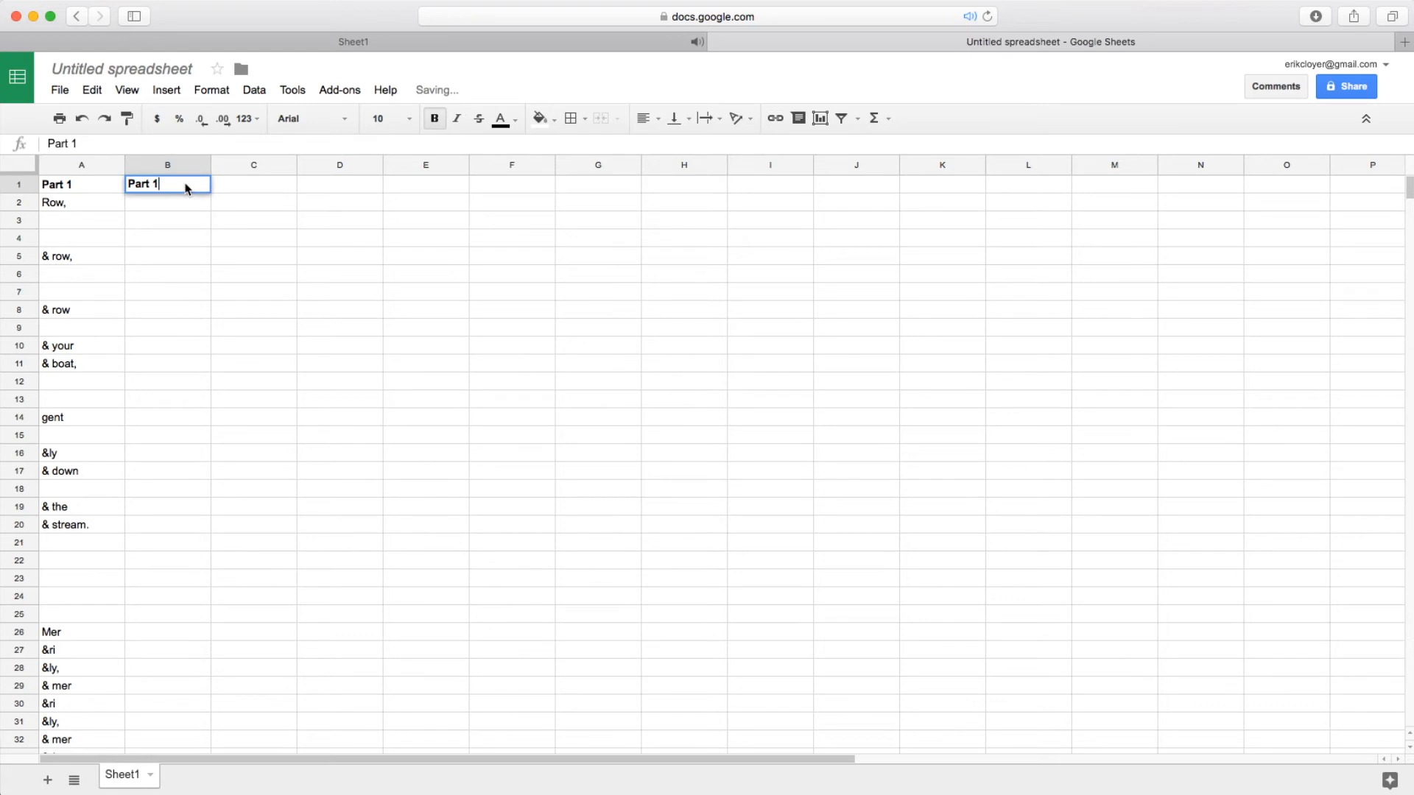
pyautogui.click(168, 257)
pyautogui.click(77, 204)
pyautogui.scroll(-5, 62, 549)
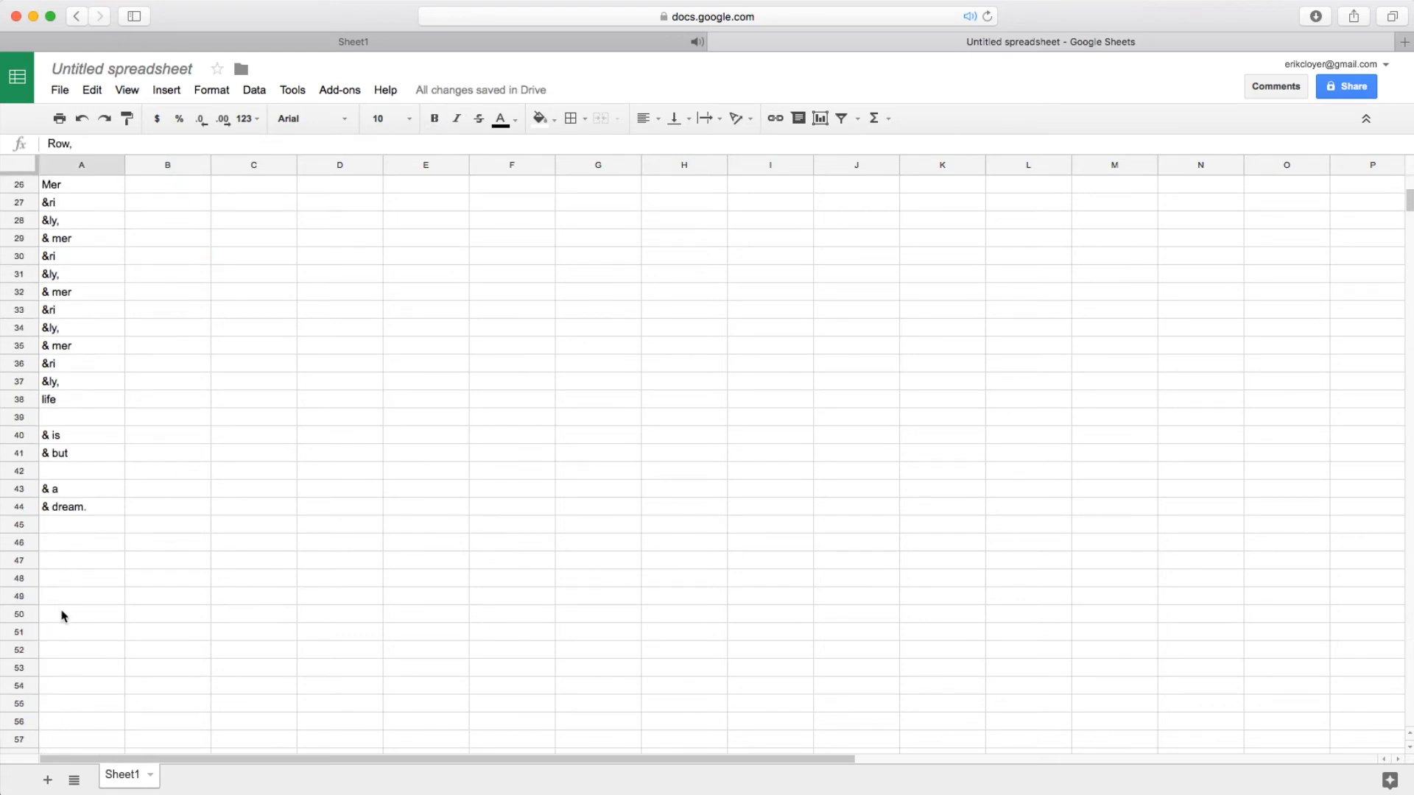
pyautogui.keyDown('shift'); pyautogui.click(69, 616); pyautogui.keyUp('shift')
pyautogui.click(73, 636)
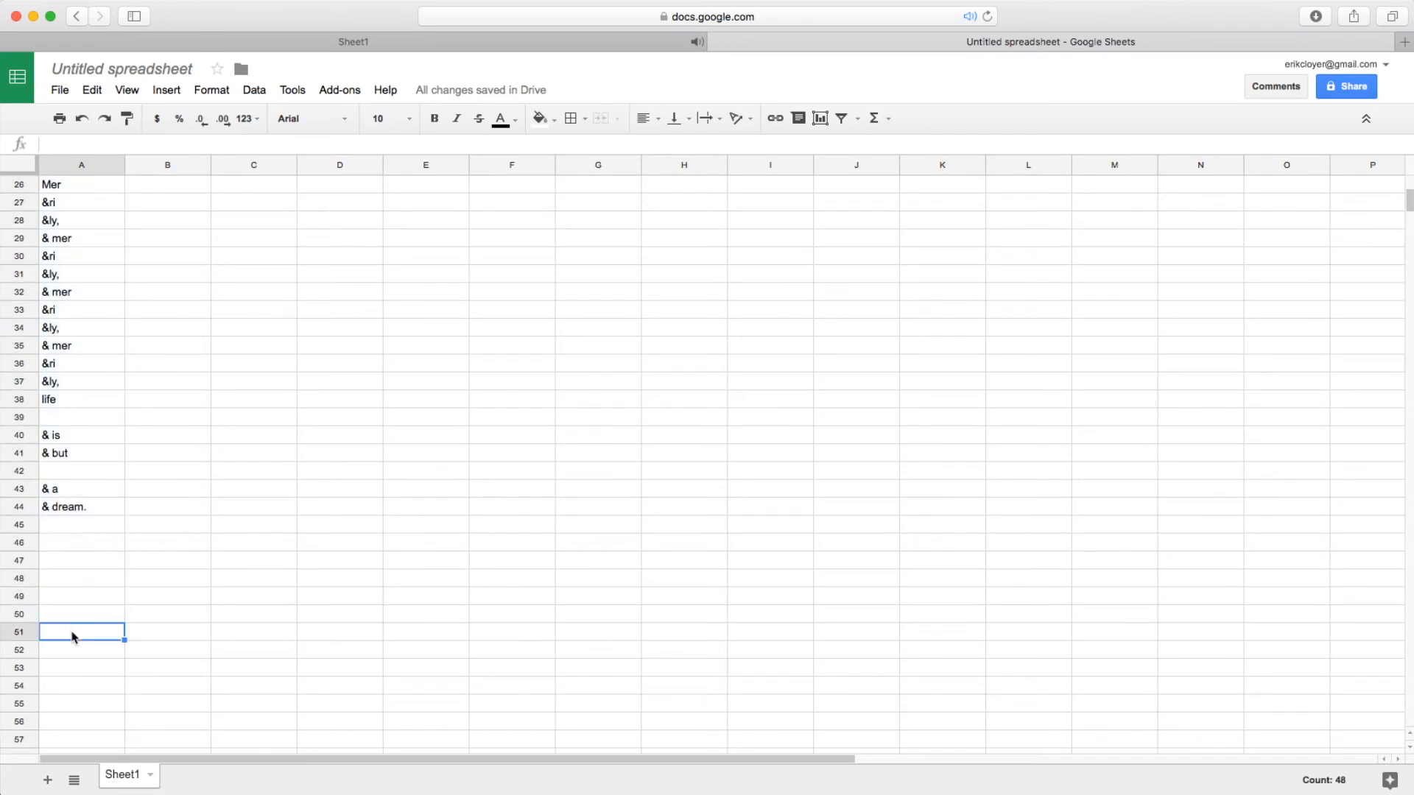
pyautogui.scroll(5, 101, 381)
pyautogui.scroll(-7, 94, 529)
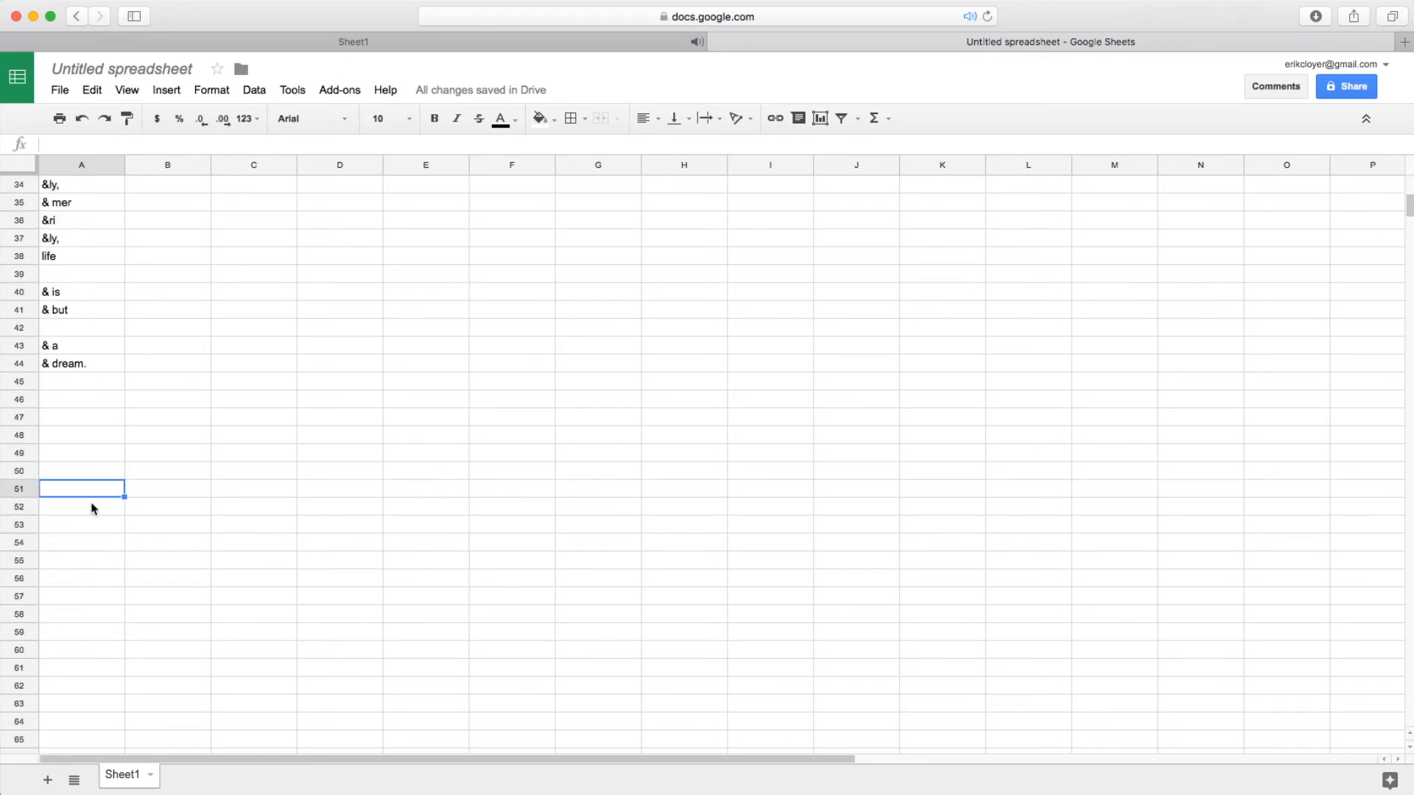
# Copy the Part 1 lyrics and rests in A2:A49 into the Part 2 column, starting at B14 beside "gent"
pyautogui.click(66, 455)
pyautogui.scroll(7, 66, 457)
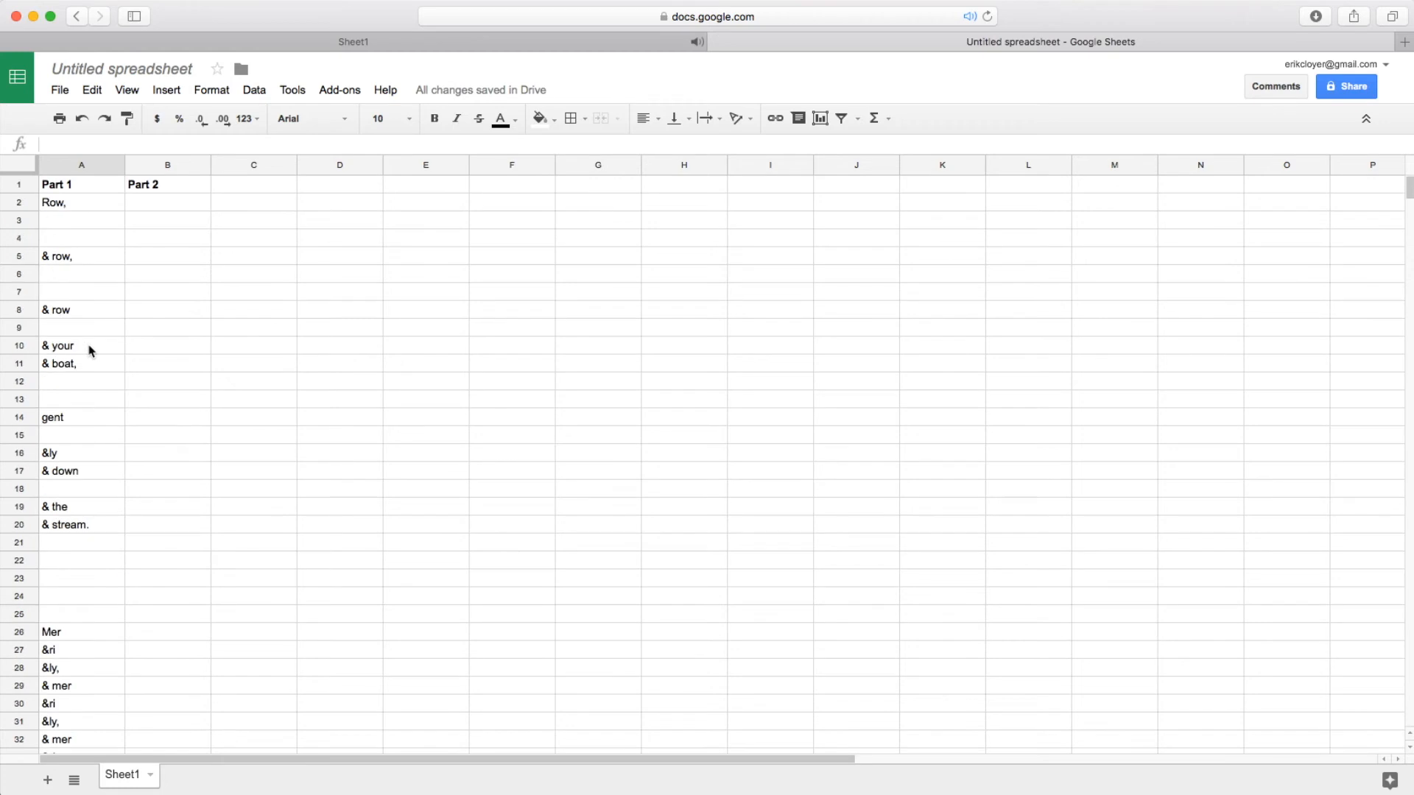
pyautogui.keyDown('shift'); pyautogui.click(88, 202); pyautogui.keyUp('shift')
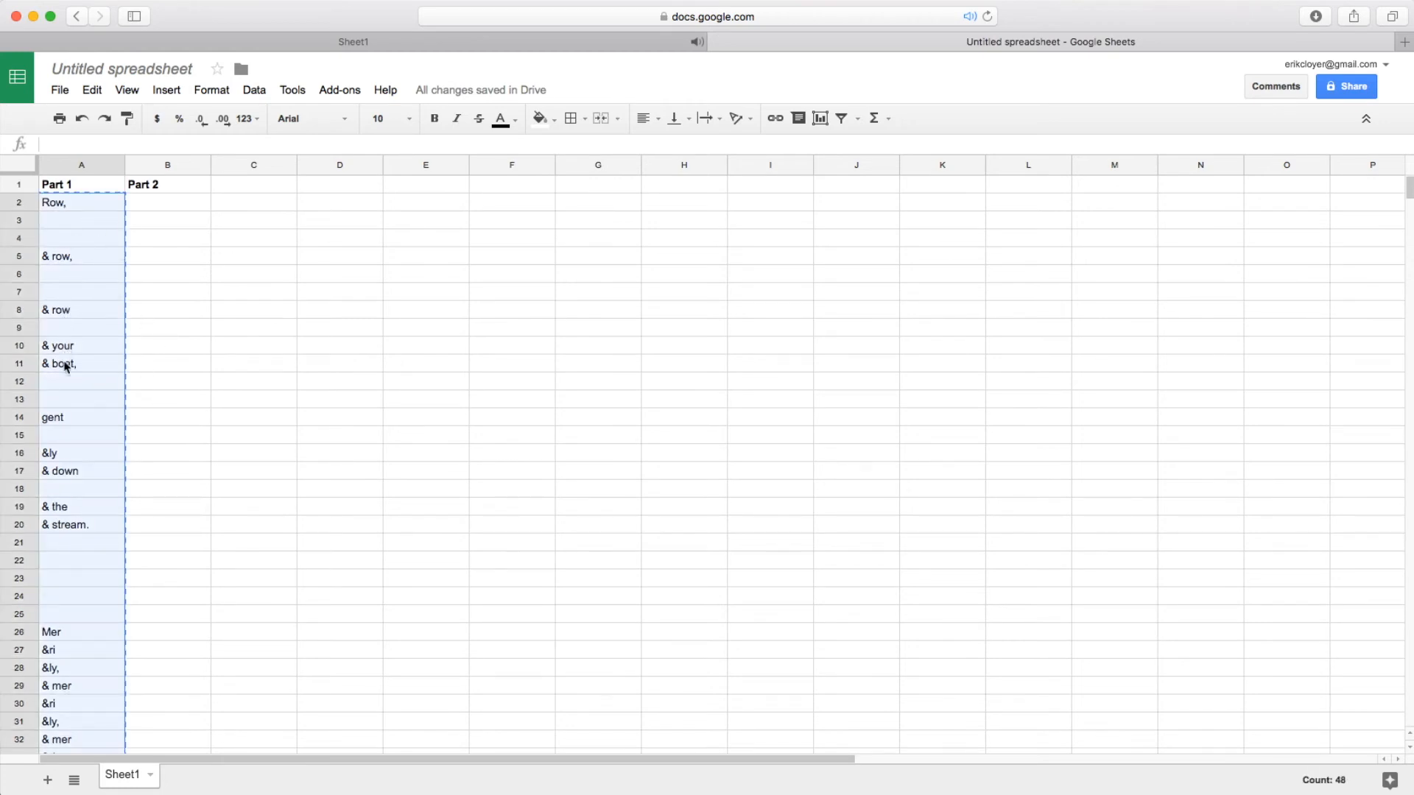
pyautogui.click(155, 429)
pyautogui.hotkey('ctrl', 'v')
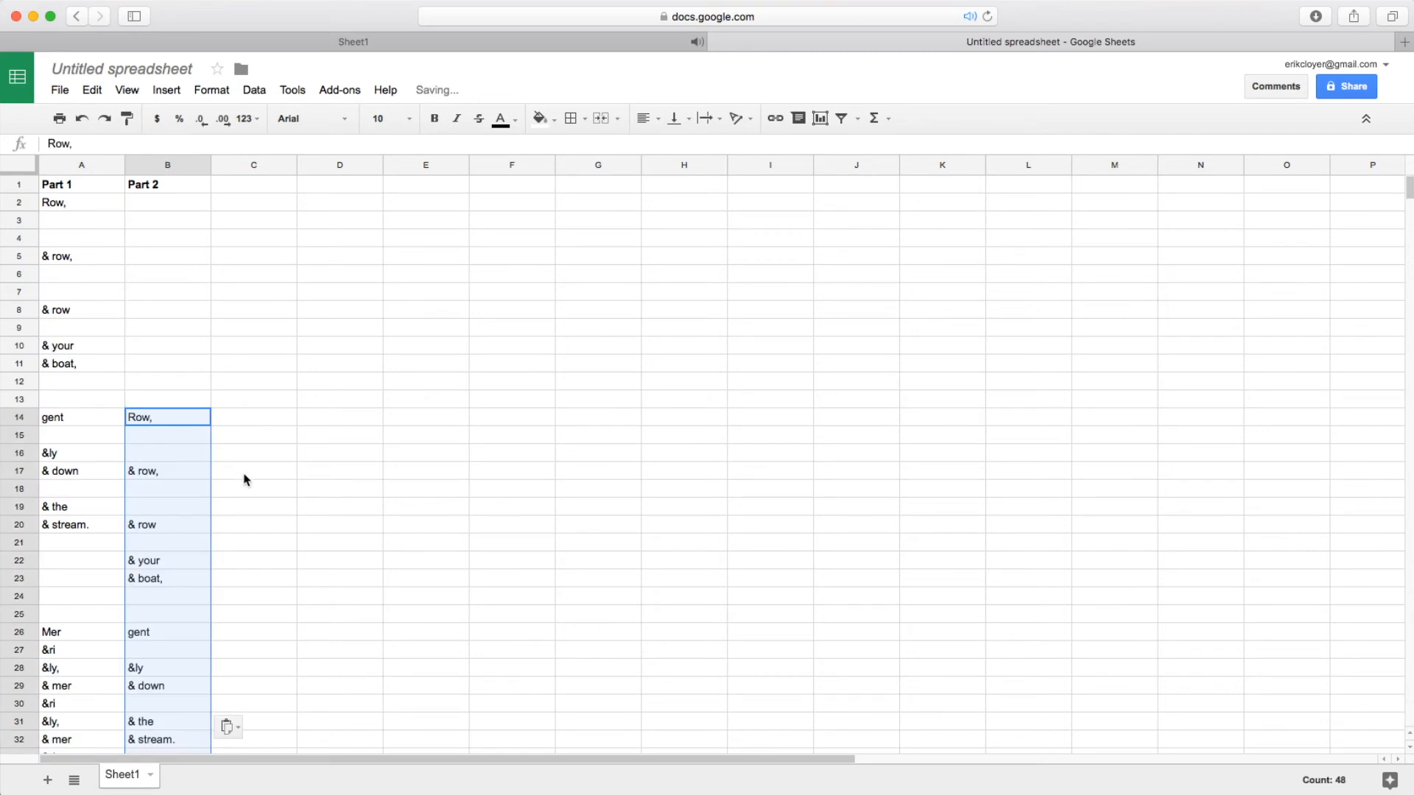
pyautogui.click(259, 496)
pyautogui.scroll(-5, 190, 567)
pyautogui.scroll(4, 183, 579)
pyautogui.hscroll(1, 184, 579)
pyautogui.scroll(-4, 183, 579)
pyautogui.hscroll(-1, 183, 578)
pyautogui.scroll(1, 184, 579)
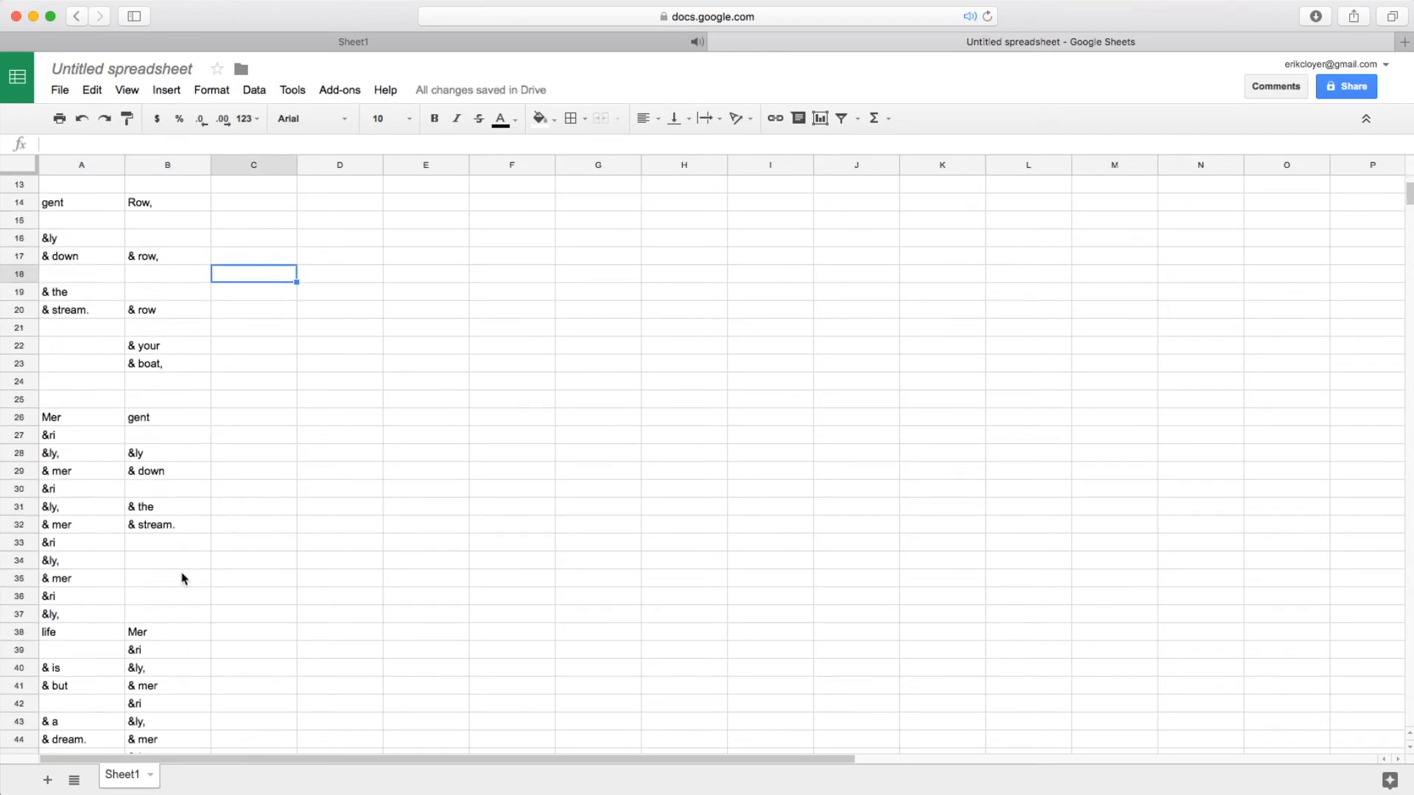
# Switch to the Stepworks page, reload the Sheet1 script and perform the two-part round until both parts finish "life is but a dream."
pyautogui.click(229, 46)
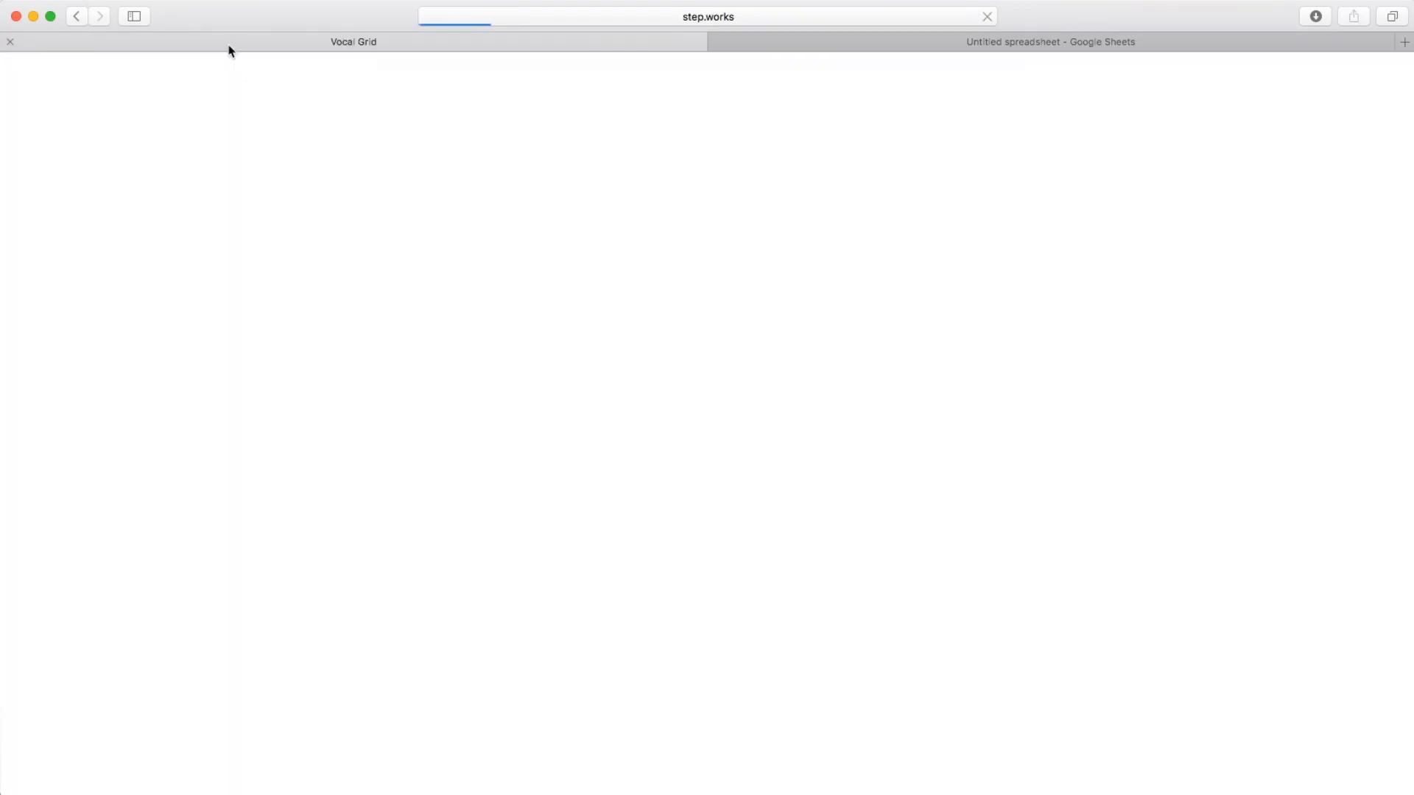
pyautogui.press('space')
pyautogui.press('space')
pyautogui.press('space')
pyautogui.press('space')
pyautogui.press('space')
pyautogui.press('space')
pyautogui.press('space')
pyautogui.press('space')
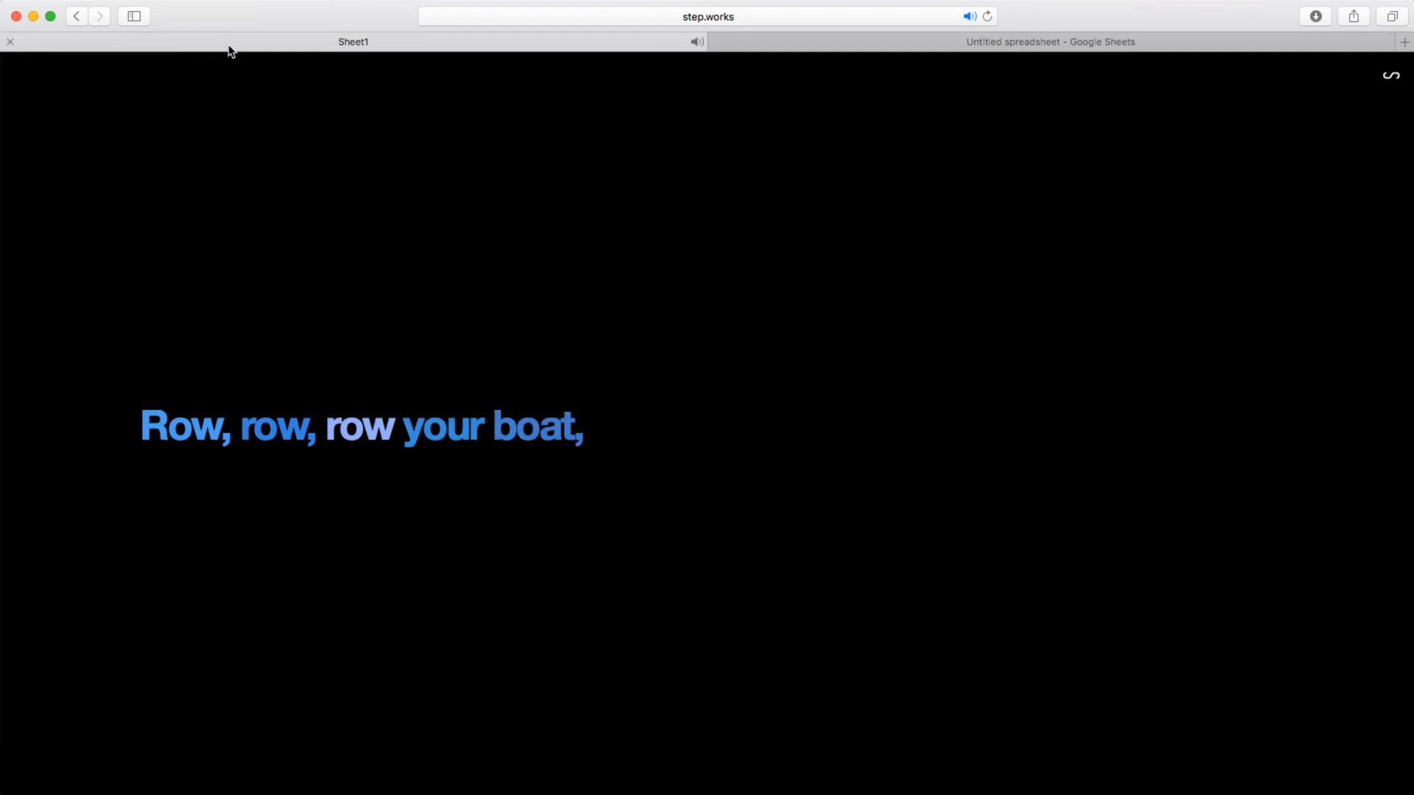
pyautogui.press('space')
pyautogui.press('space')
pyautogui.press('space')
pyautogui.press('space')
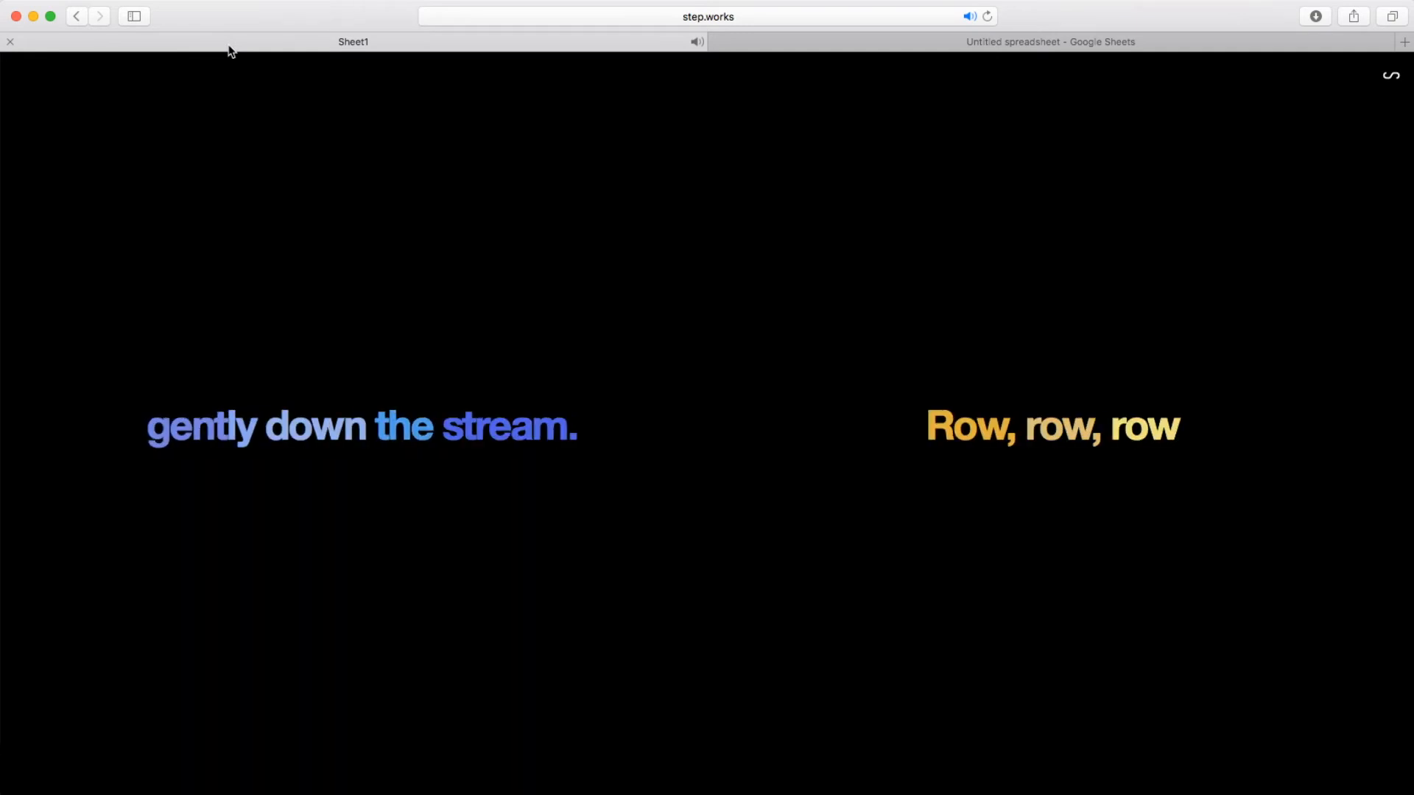
pyautogui.press('space')
pyautogui.press('space')
pyautogui.press('space')
pyautogui.press('space')
pyautogui.press('space')
pyautogui.press('space')
pyautogui.press('space')
pyautogui.press('space')
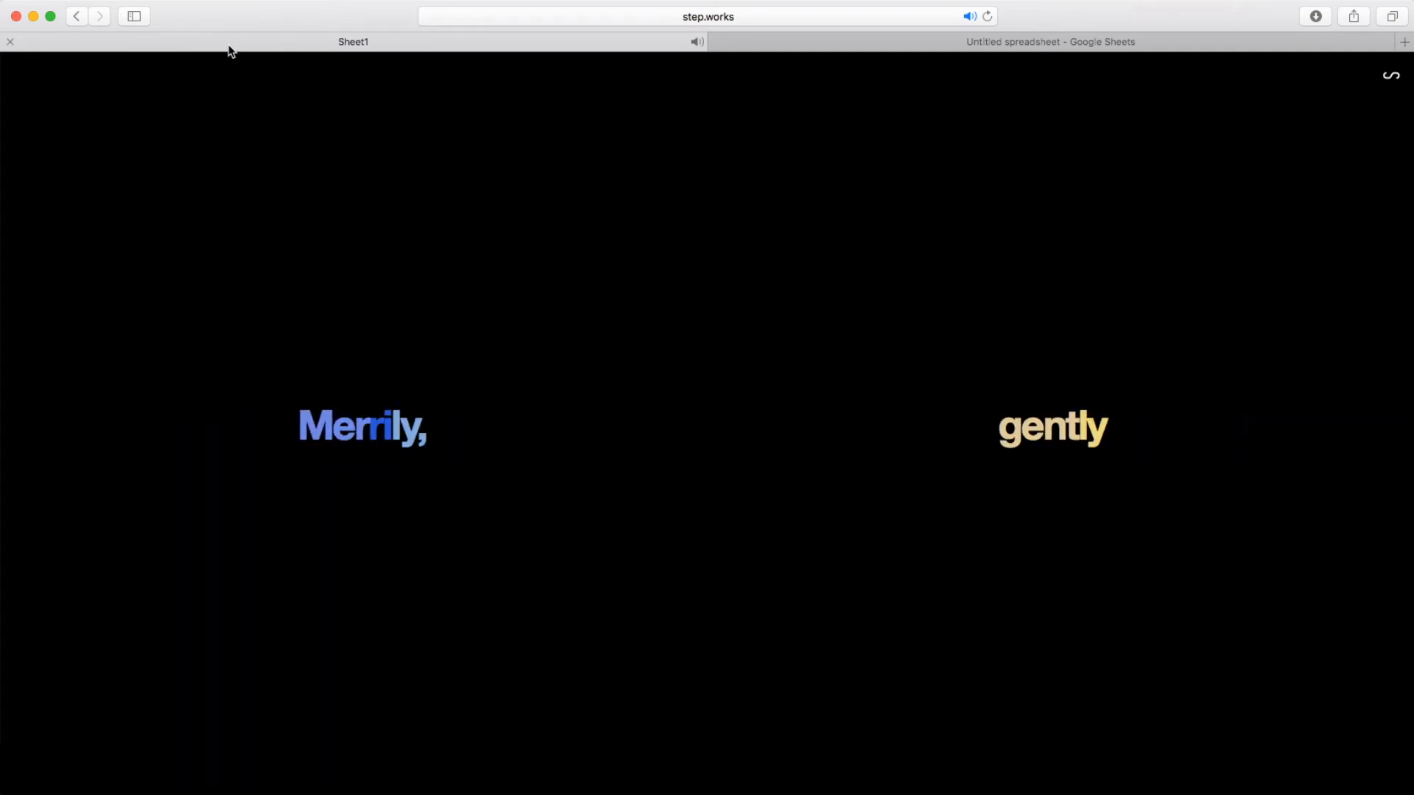
pyautogui.press('space')
pyautogui.press('space')
pyautogui.press('space')
pyautogui.press('space')
pyautogui.press('space')
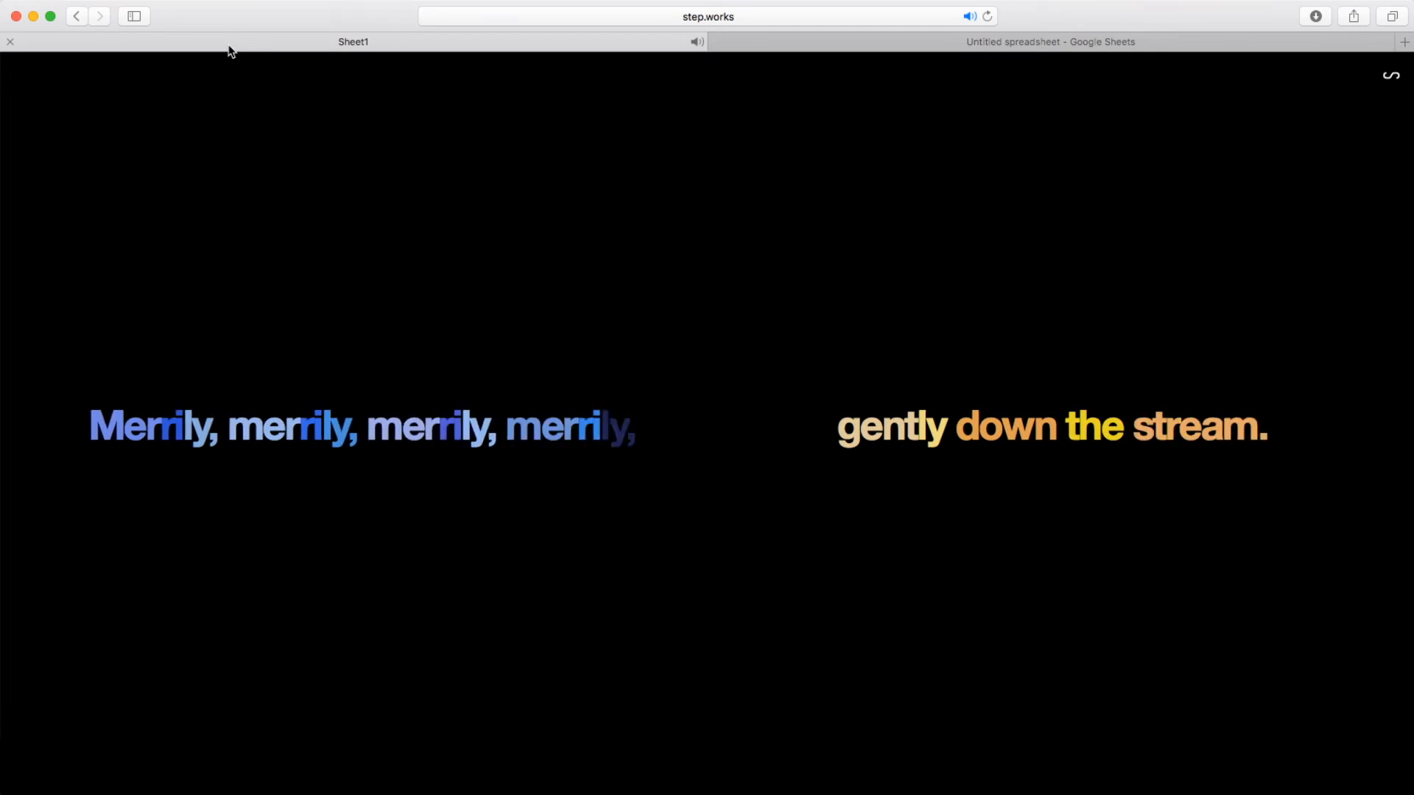
pyautogui.press('space')
pyautogui.press('space')
pyautogui.press('space')
pyautogui.press('space')
pyautogui.press('space')
pyautogui.press('space')
pyautogui.press('space')
pyautogui.press('space')
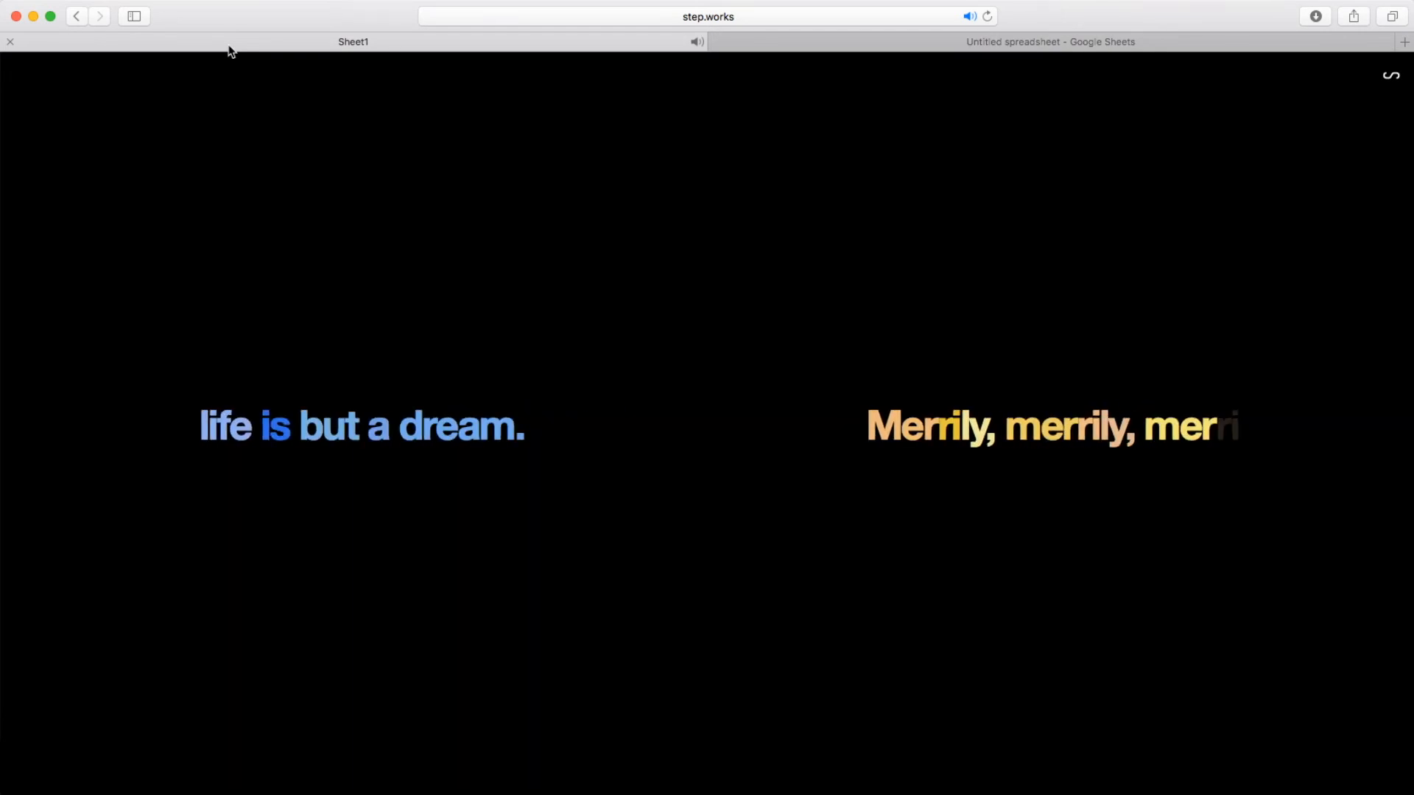
pyautogui.press('space')
pyautogui.press('space')
pyautogui.press('space')
pyautogui.press('space')
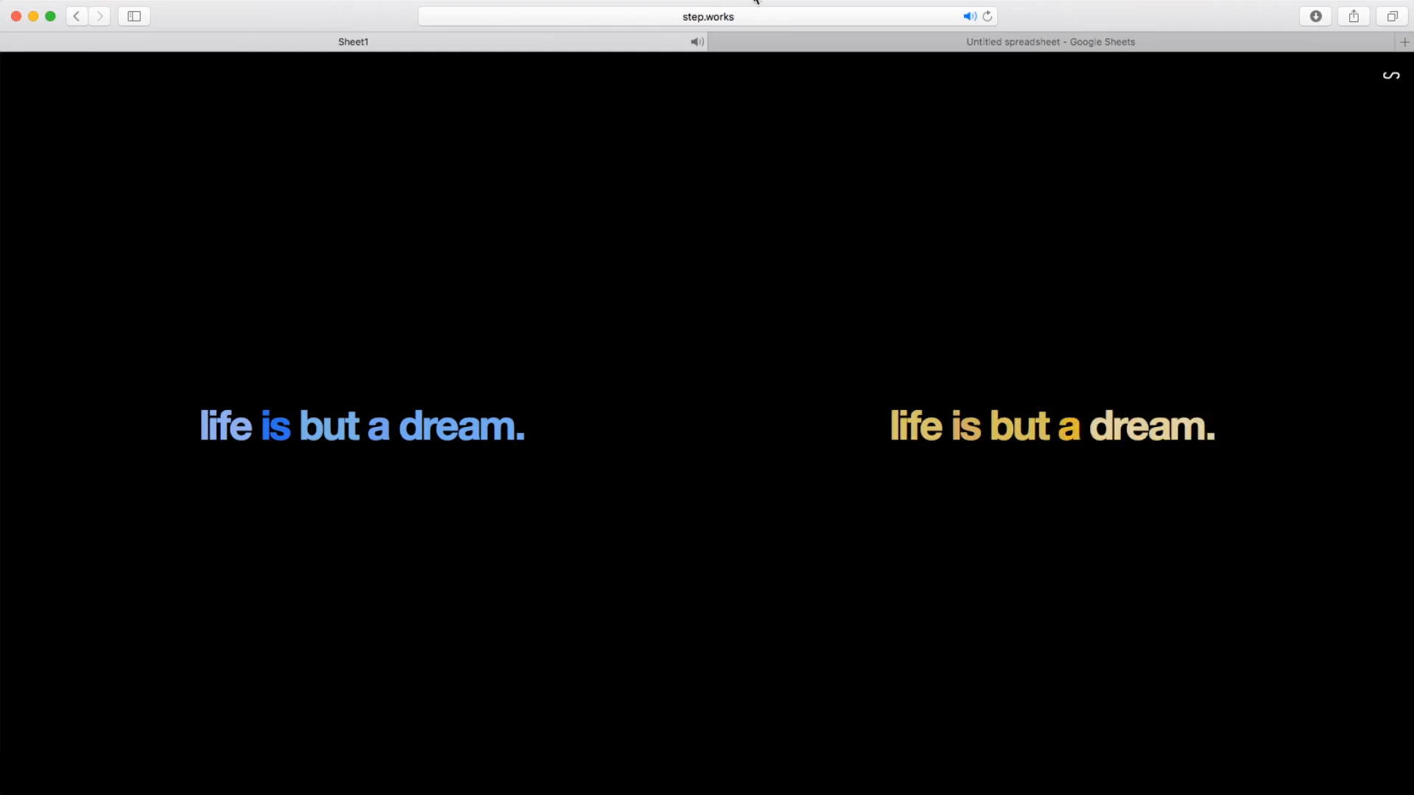
# Return to the Google Sheets spreadsheet, copy the "Part 2" heading into C1 and change it to "Part 3"
pyautogui.click(757, 41)
pyautogui.scroll(2, 162, 335)
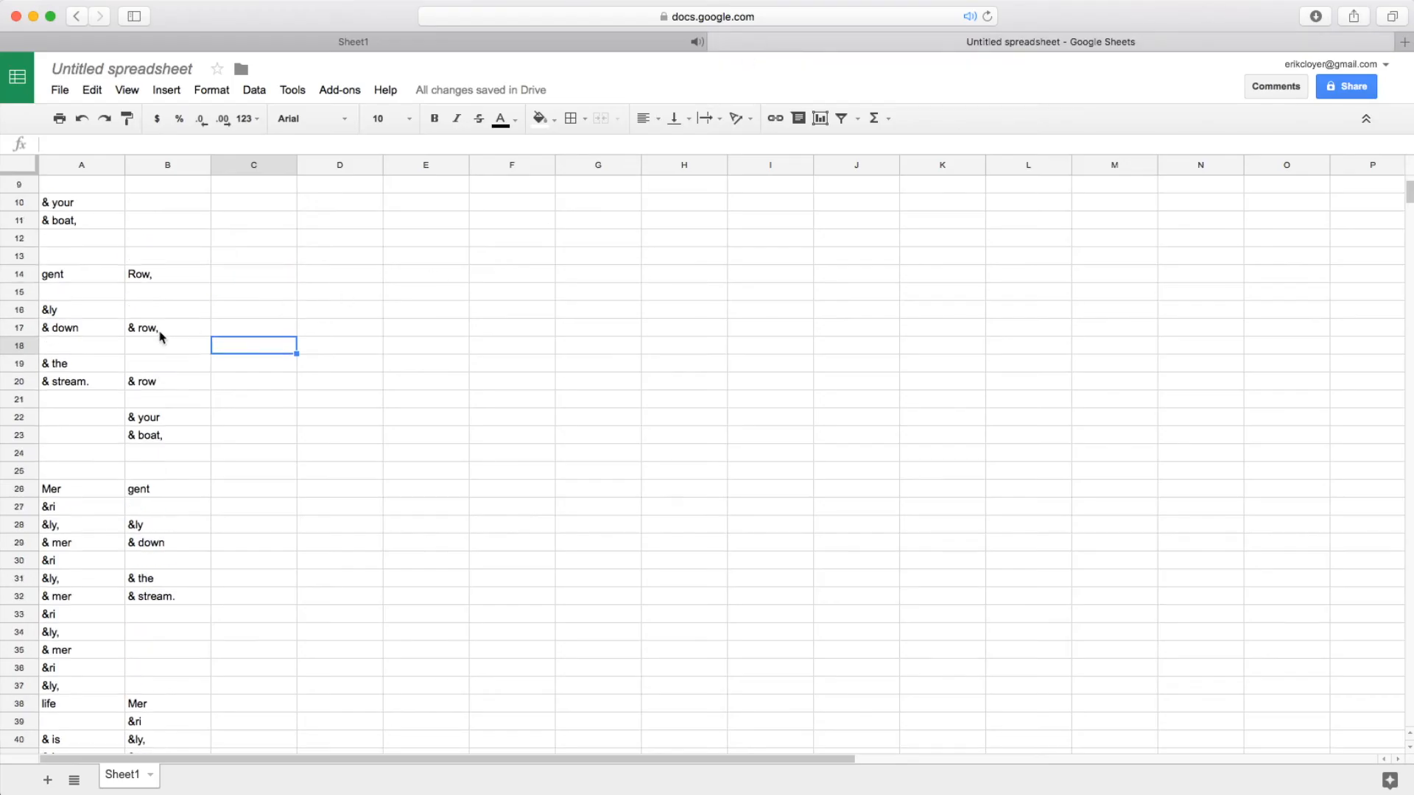
pyautogui.scroll(4, 162, 335)
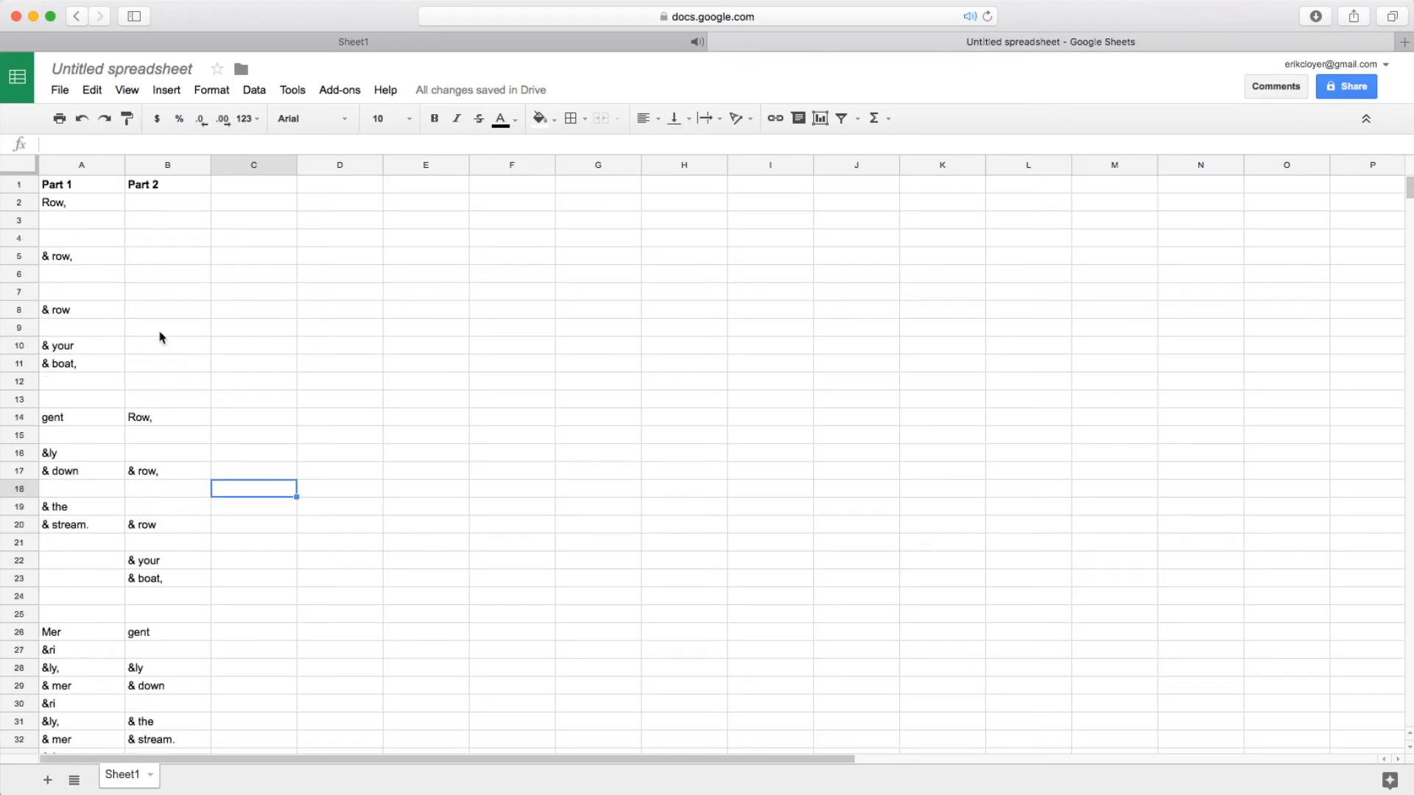
pyautogui.click(171, 189)
pyautogui.hotkey('ctrl', 'c')
pyautogui.click(243, 192)
pyautogui.hotkey('ctrl', 'v')
pyautogui.doubleClick(257, 193)
pyautogui.press('BackSpace')
pyautogui.click(225, 312)
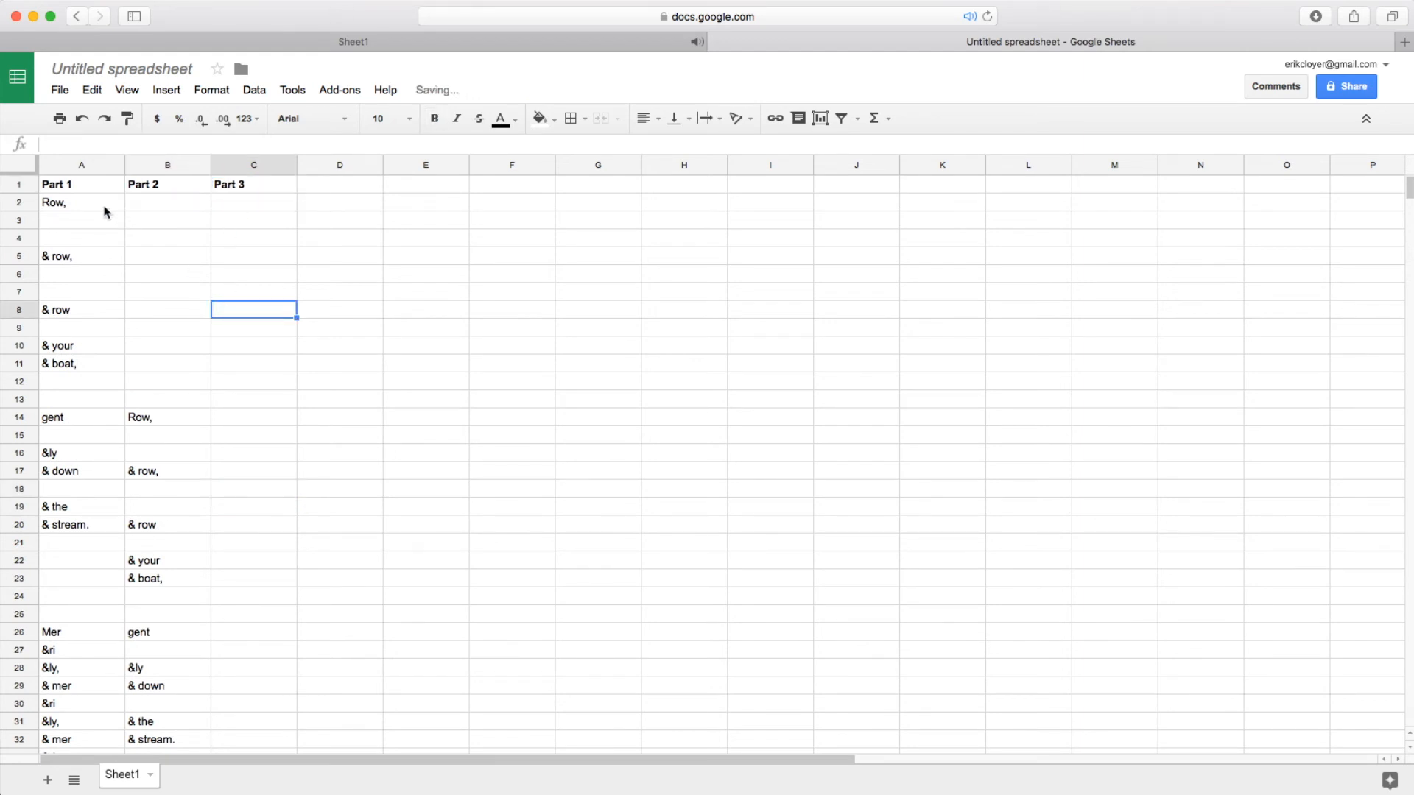
# Copy the Part 1 lyrics with their trailing rests from A2 down into the Part 3 column, starting at C26
pyautogui.click(102, 209)
pyautogui.scroll(-13, 107, 508)
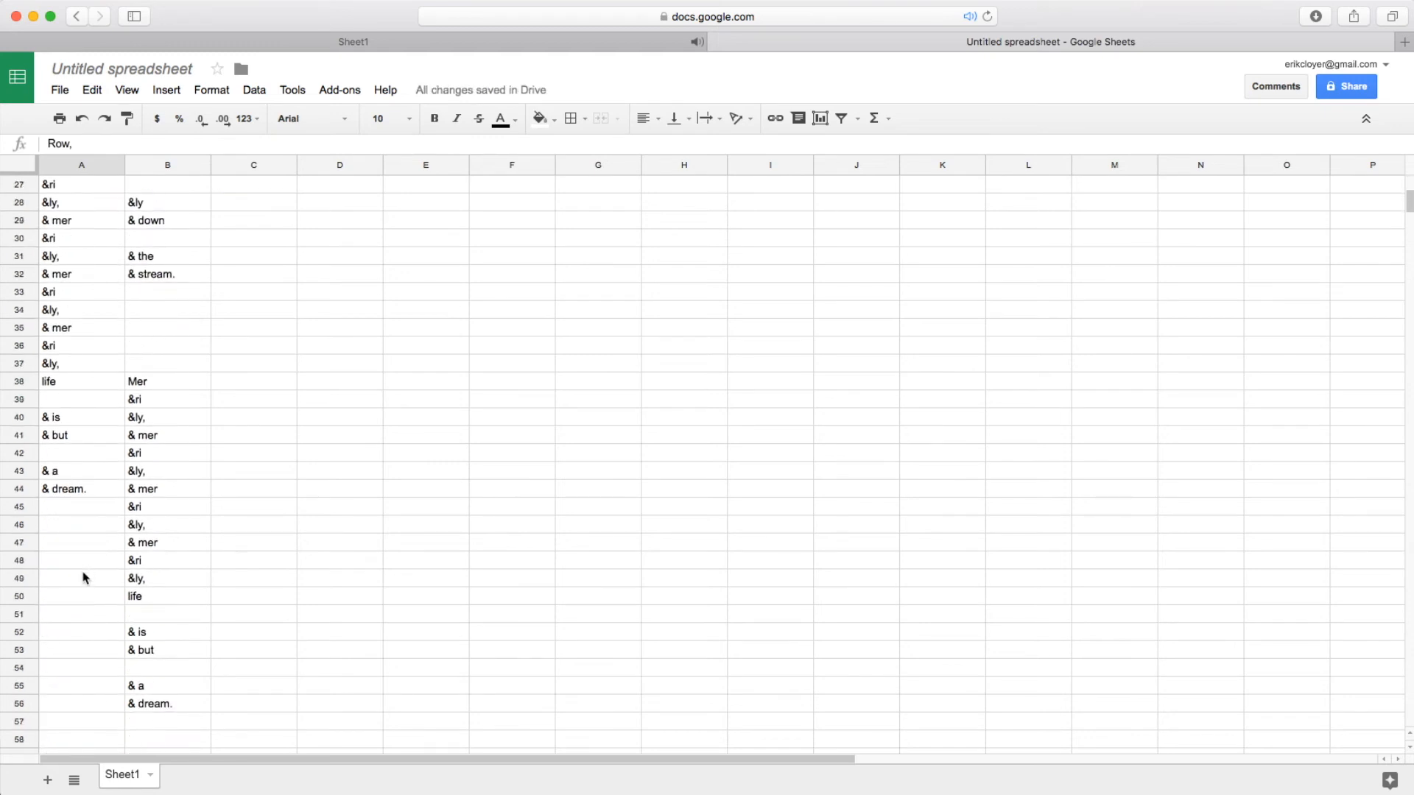
pyautogui.keyDown('shift'); pyautogui.click(83, 598); pyautogui.keyUp('shift')
pyautogui.hotkey('ctrl', 'c')
pyautogui.scroll(12, 204, 409)
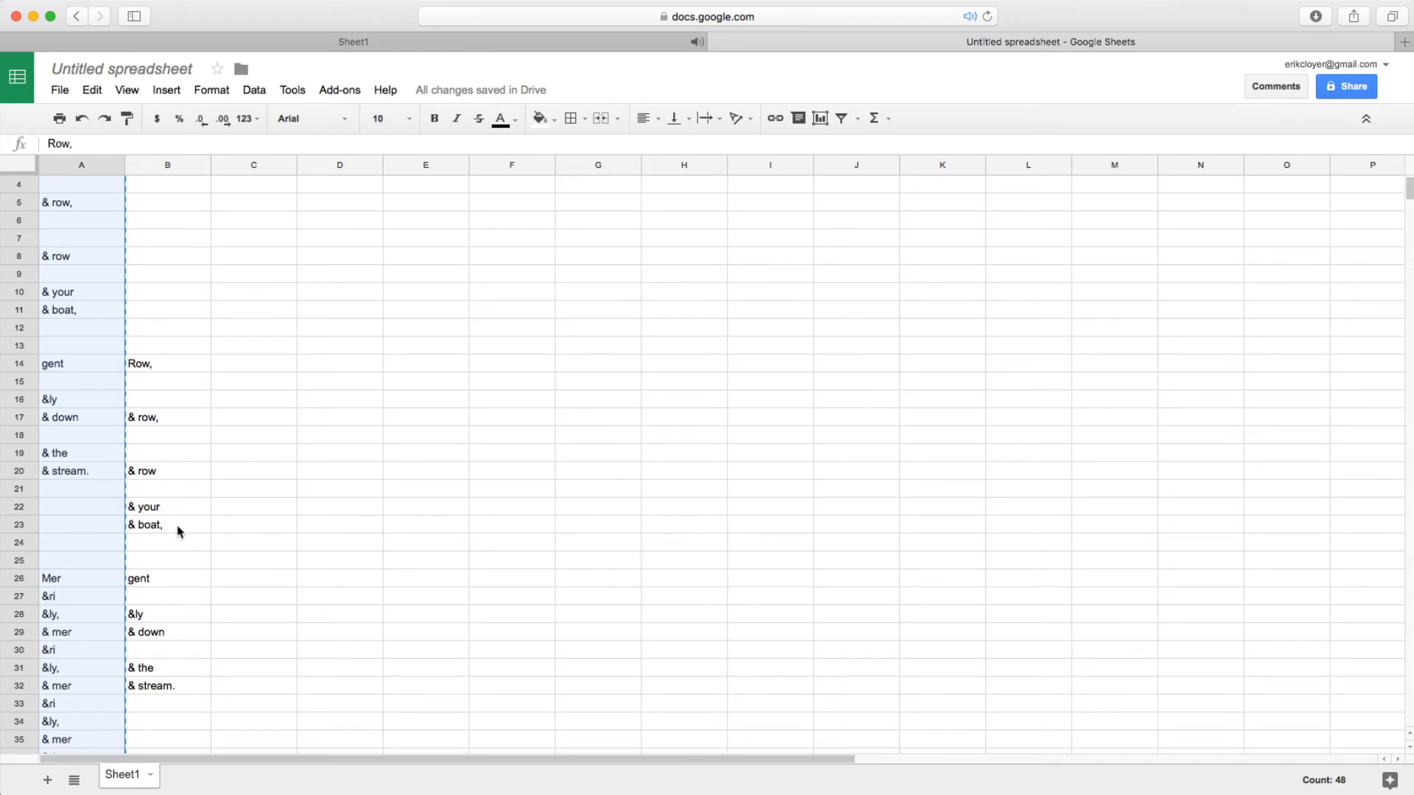
pyautogui.click(230, 587)
pyautogui.hotkey('ctrl', 'v')
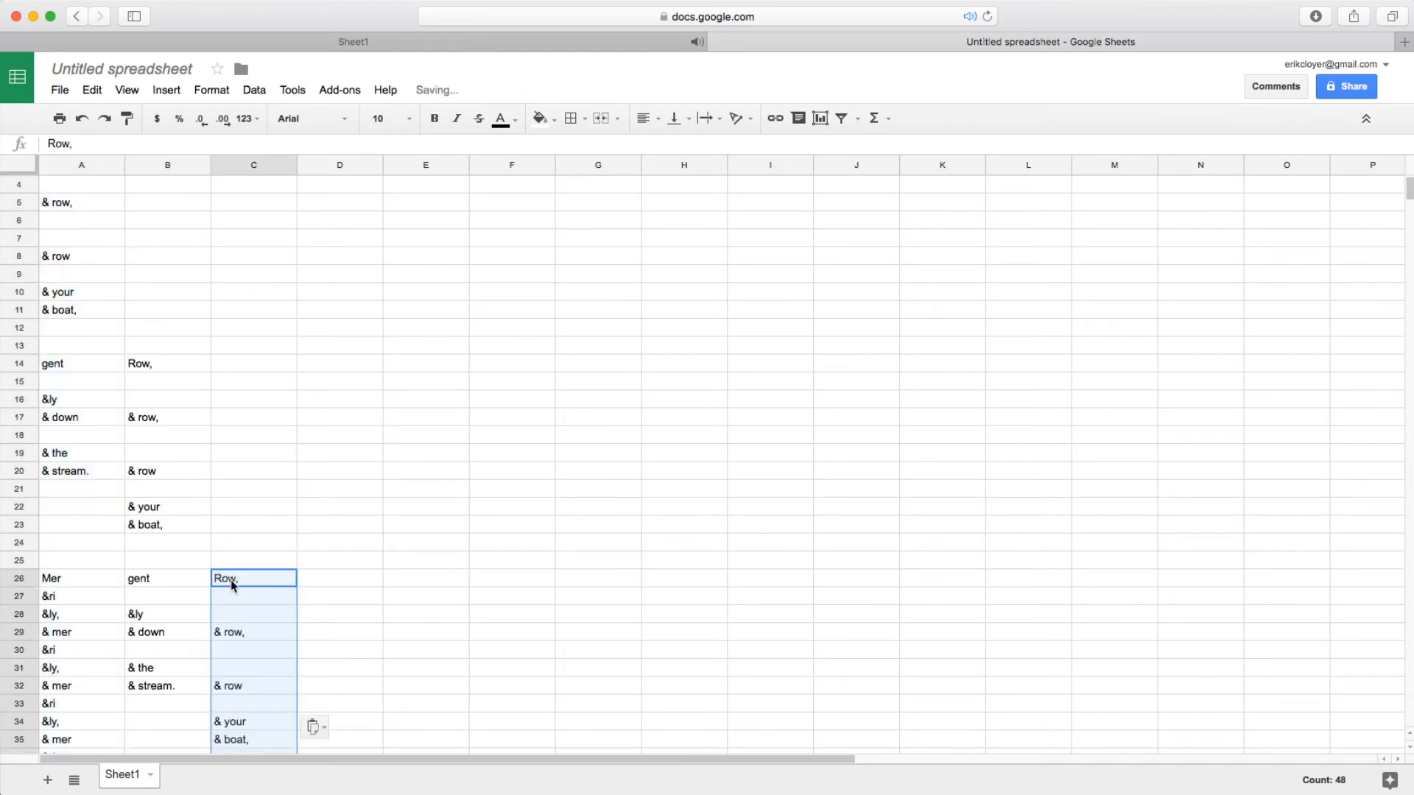
pyautogui.scroll(2, 231, 587)
# Enter the heading "Part 4" in D1 and make it bold
pyautogui.click(315, 189)
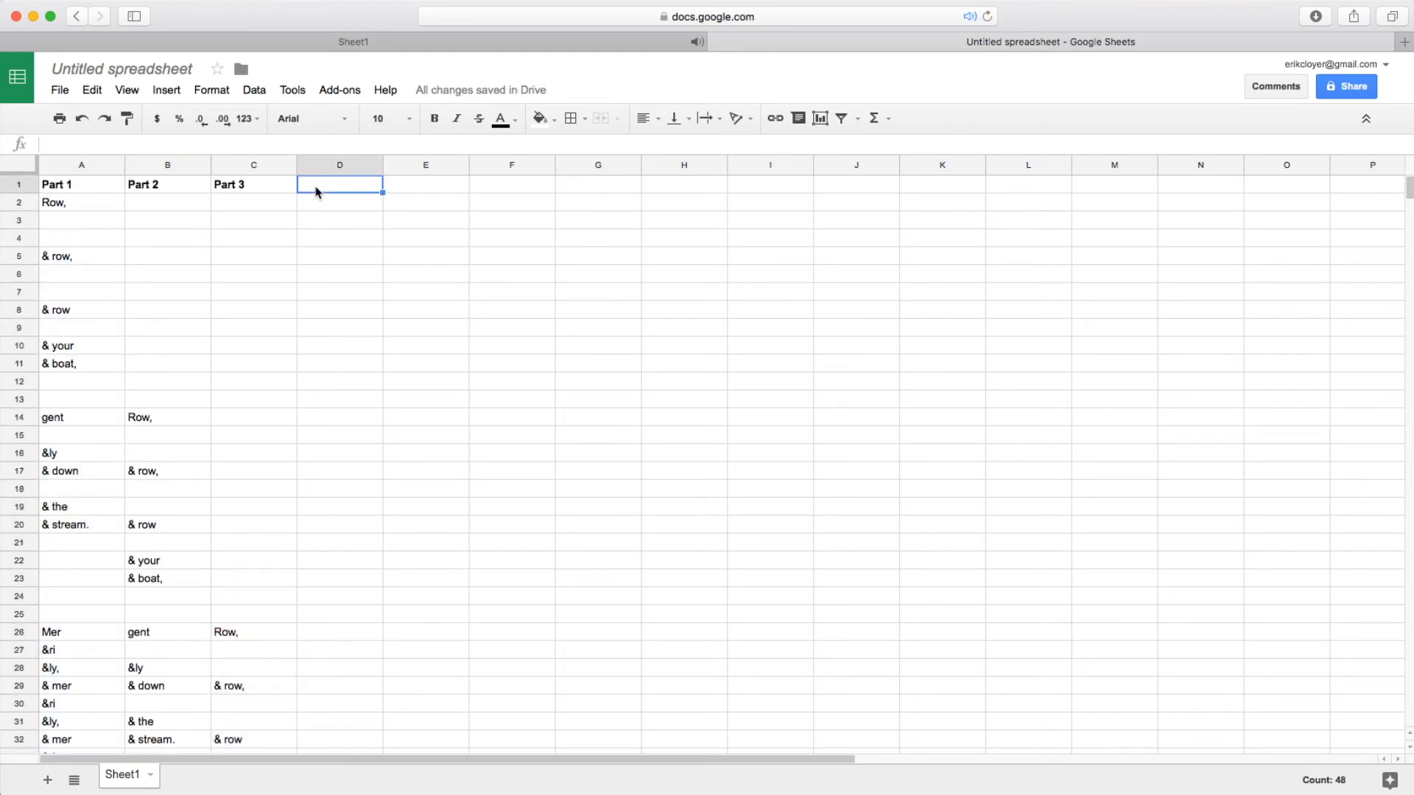
pyautogui.write('Part 3')
pyautogui.press('BackSpace')
pyautogui.write('4')
pyautogui.click(344, 326)
pyautogui.click(324, 188)
pyautogui.hotkey('ctrl', 'b')
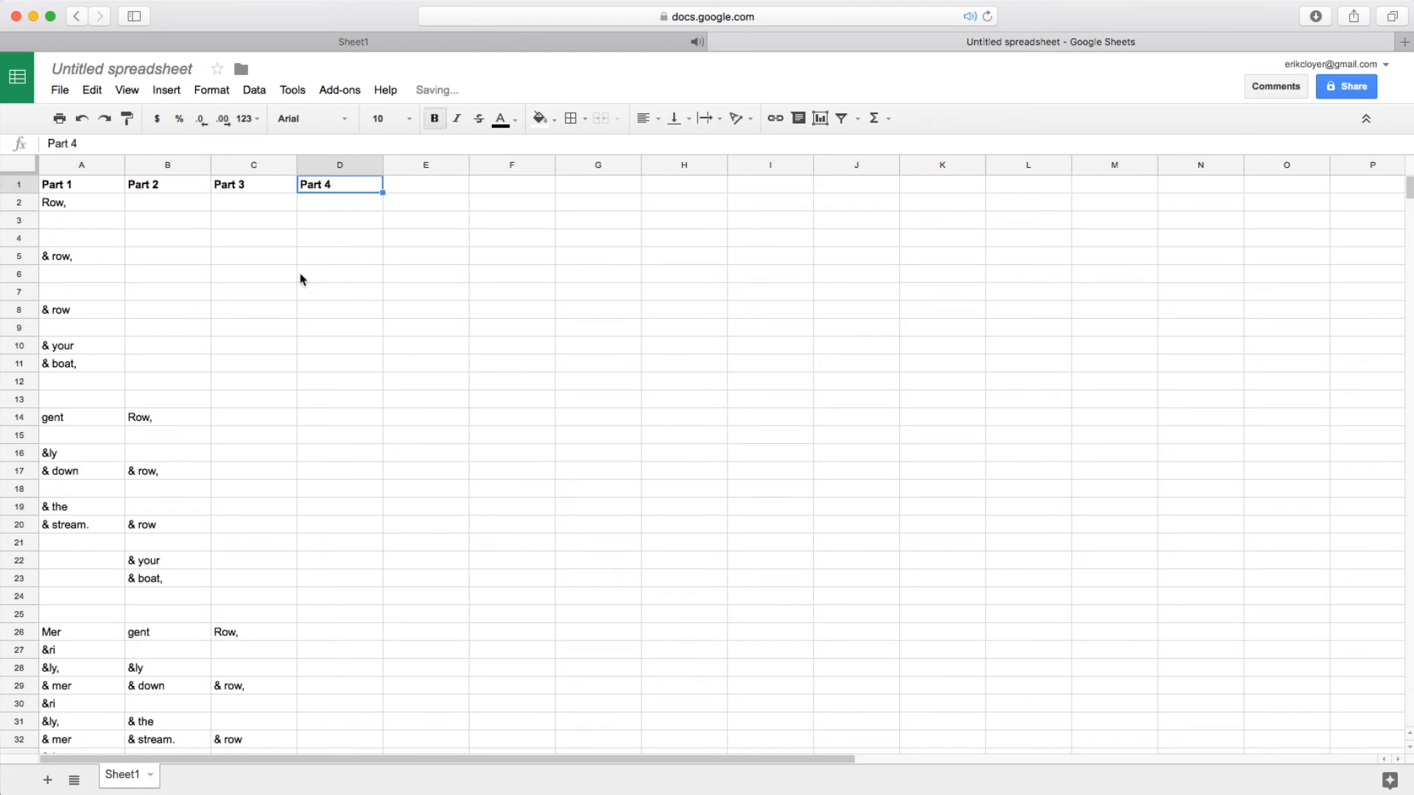
# Paste the copied Part 1 lyrics and rests into the Part 4 column, starting at D38
pyautogui.scroll(-10, 289, 394)
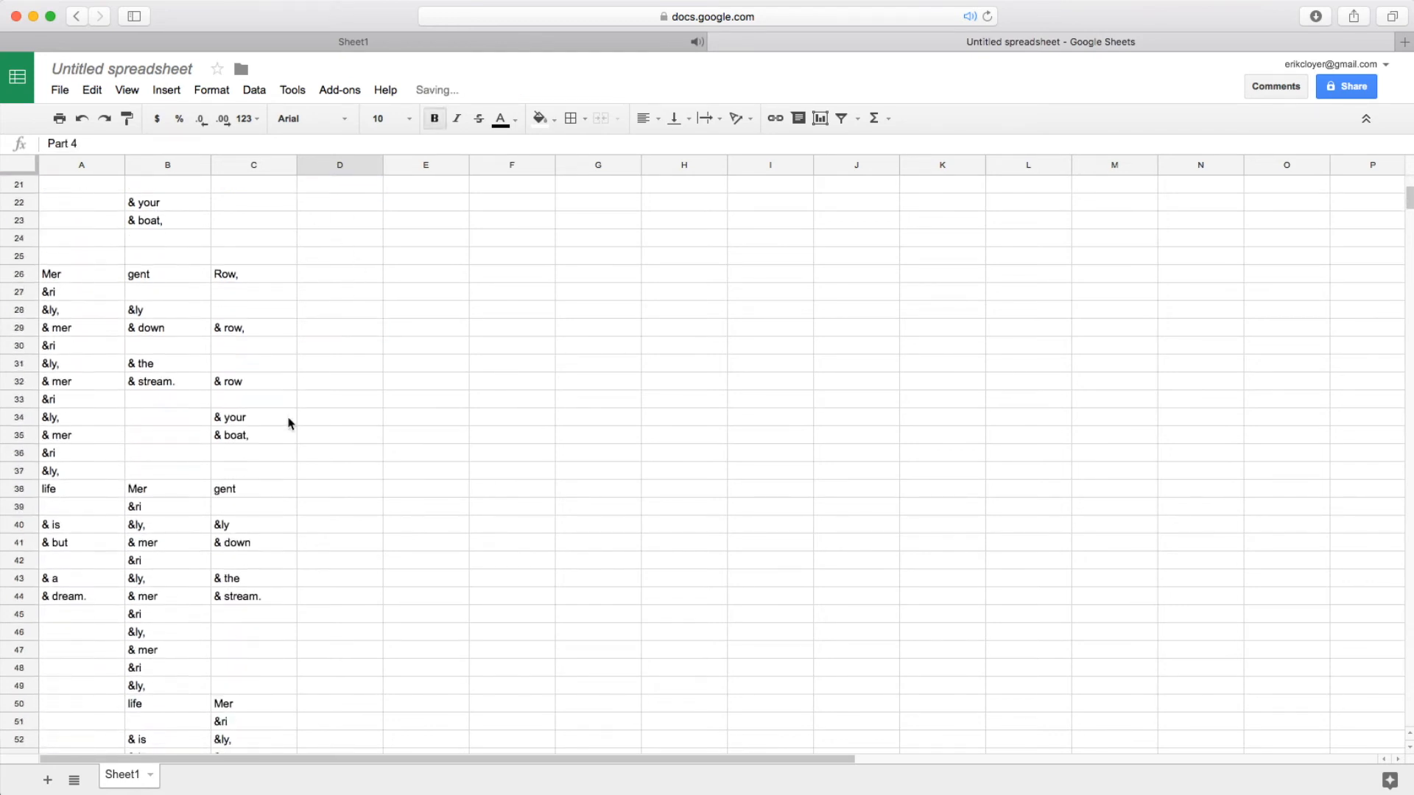
pyautogui.click(315, 420)
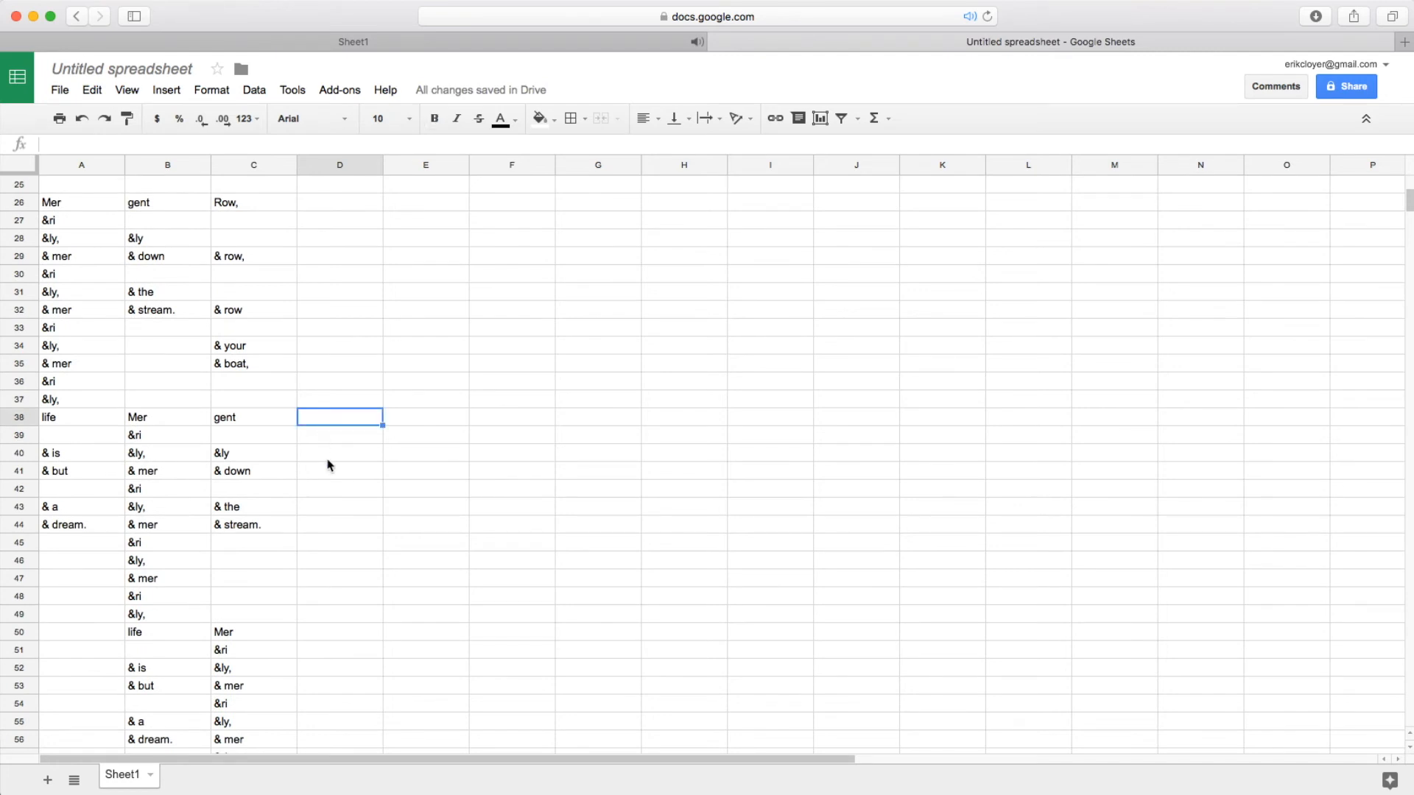
pyautogui.press('super+v')
pyautogui.scroll(-3, 302, 537)
pyautogui.scroll(7, 302, 536)
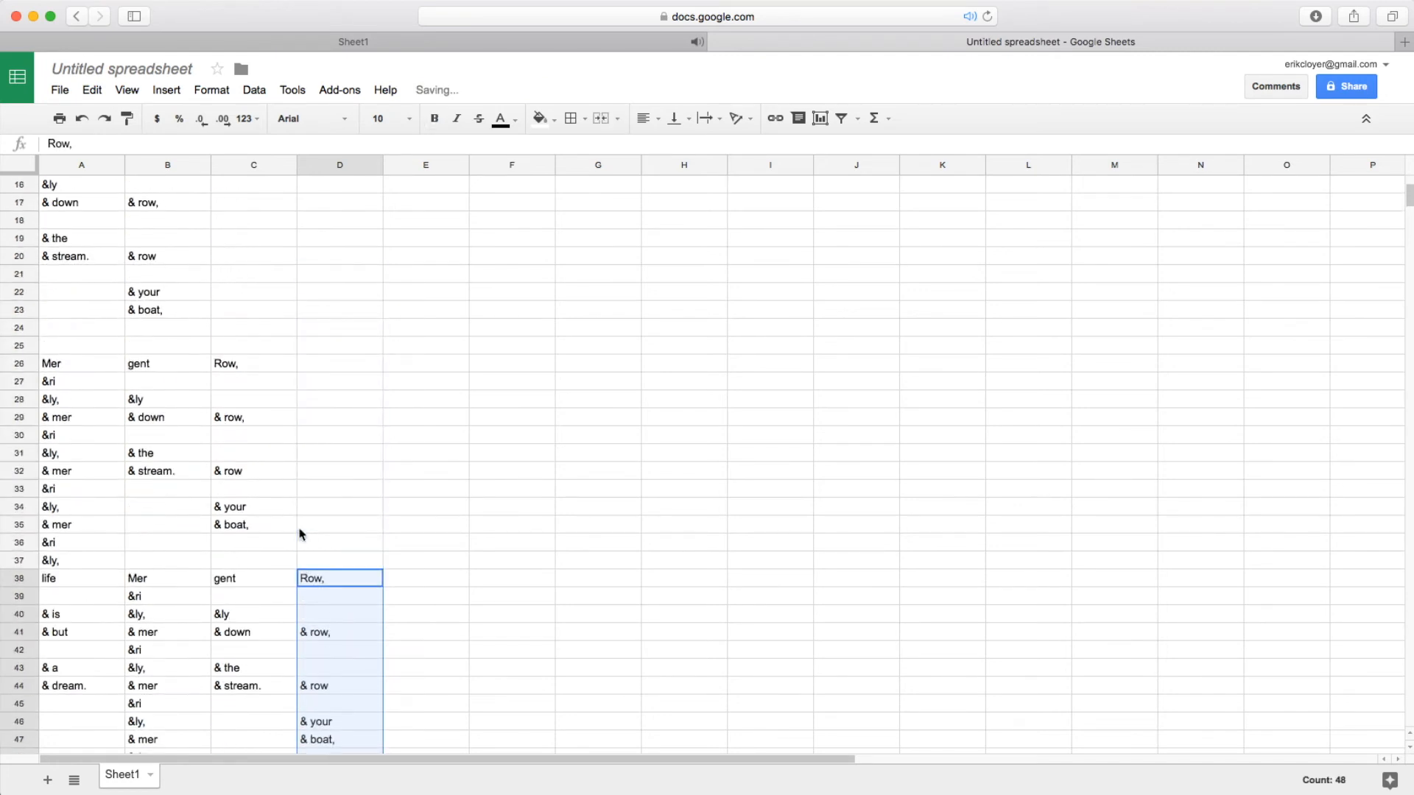
# Copy the Part 1 lyrics and rests in A2:A49 and paste them as a repeat in the same column, starting at A50
pyautogui.scroll(5, 70, 366)
pyautogui.click(81, 204)
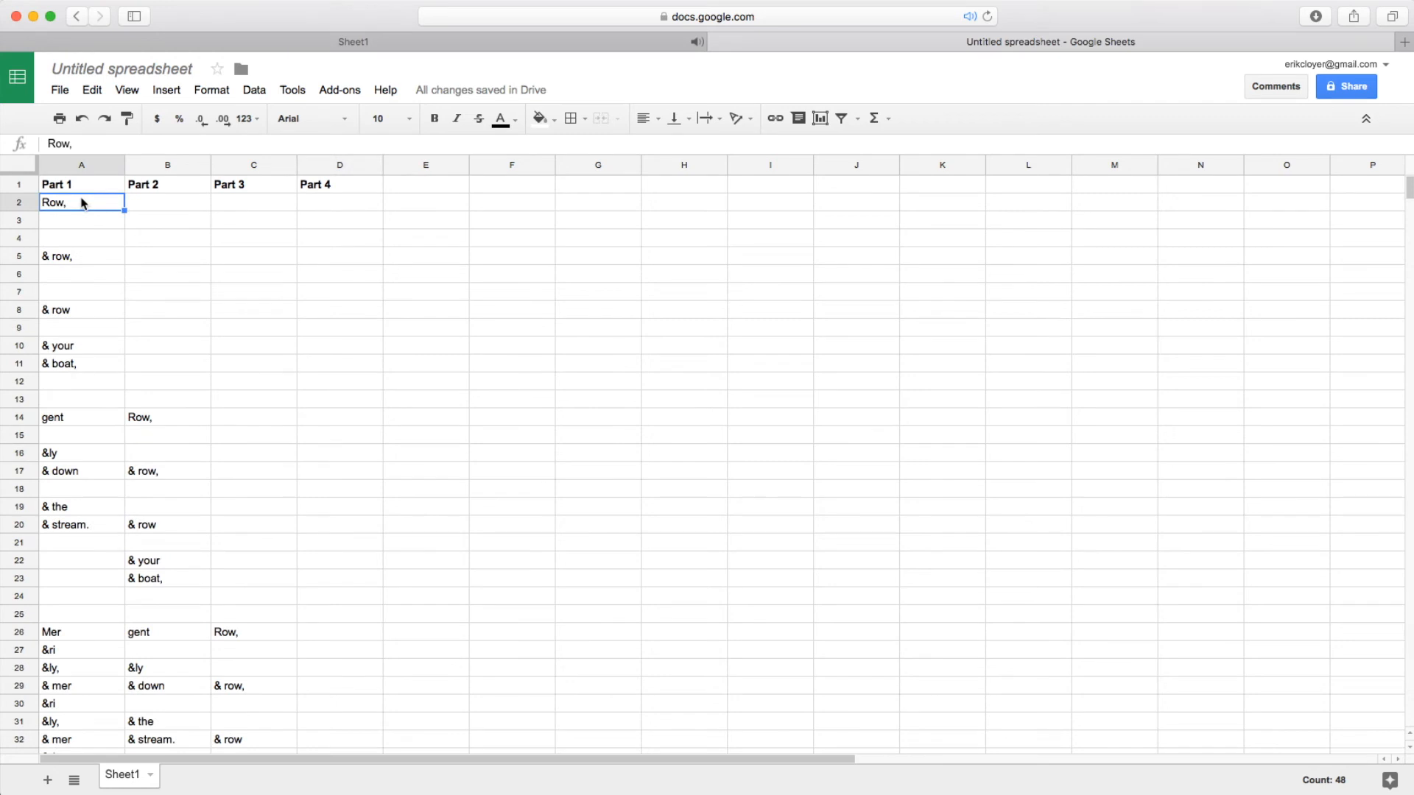
pyautogui.scroll(-15, 61, 535)
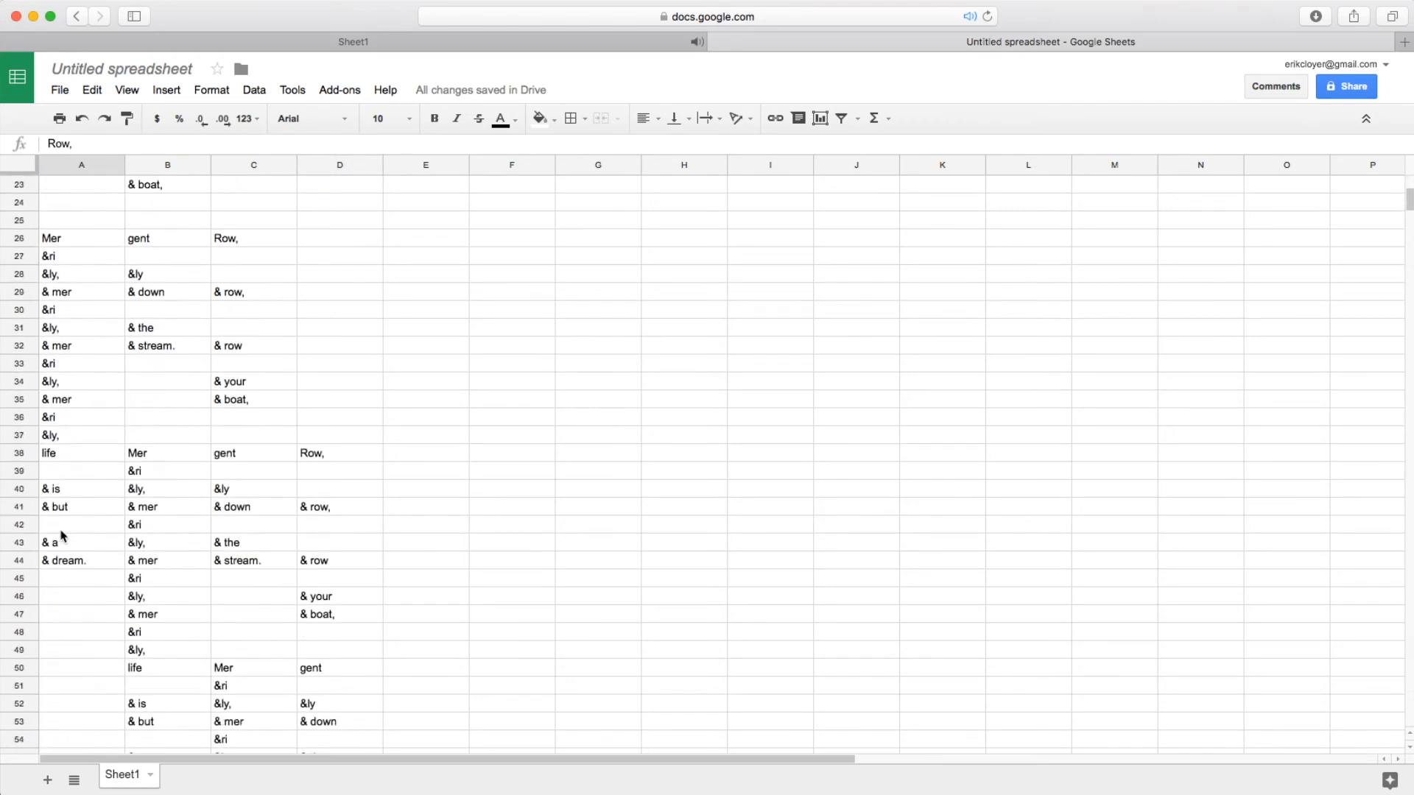
pyautogui.scroll(-3, 61, 535)
pyautogui.scroll(8, 61, 535)
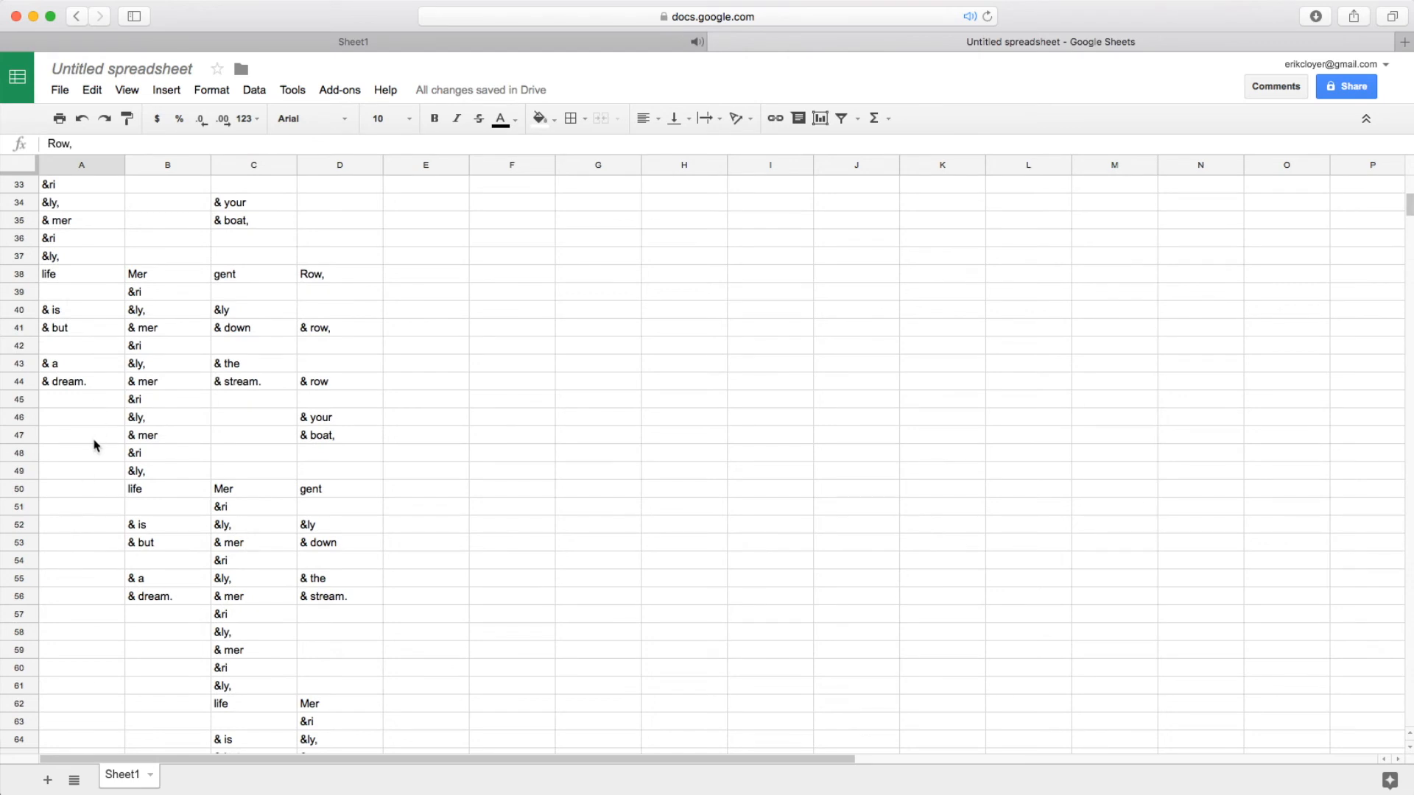
pyautogui.keyDown('shift'); pyautogui.click(76, 474); pyautogui.keyUp('shift')
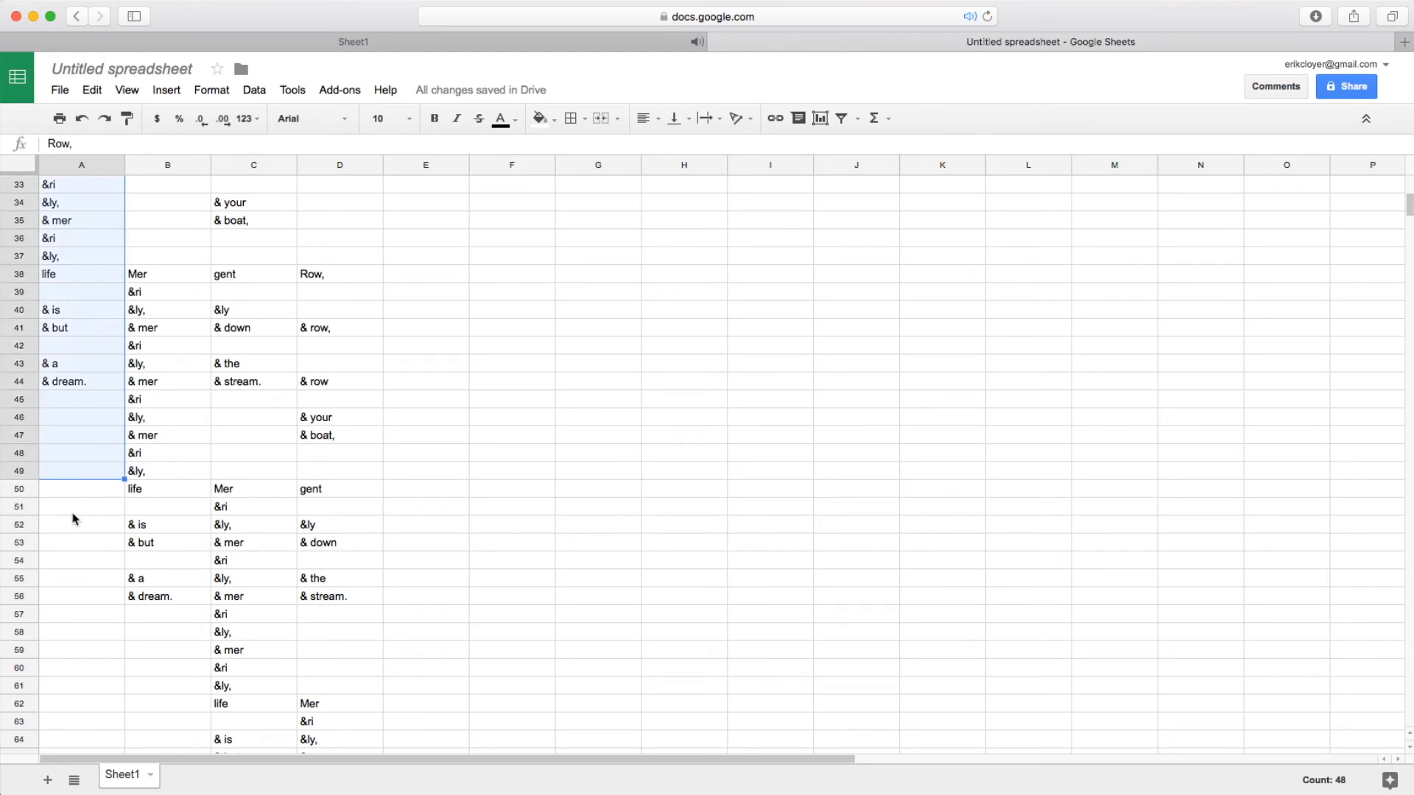
pyautogui.click(85, 494)
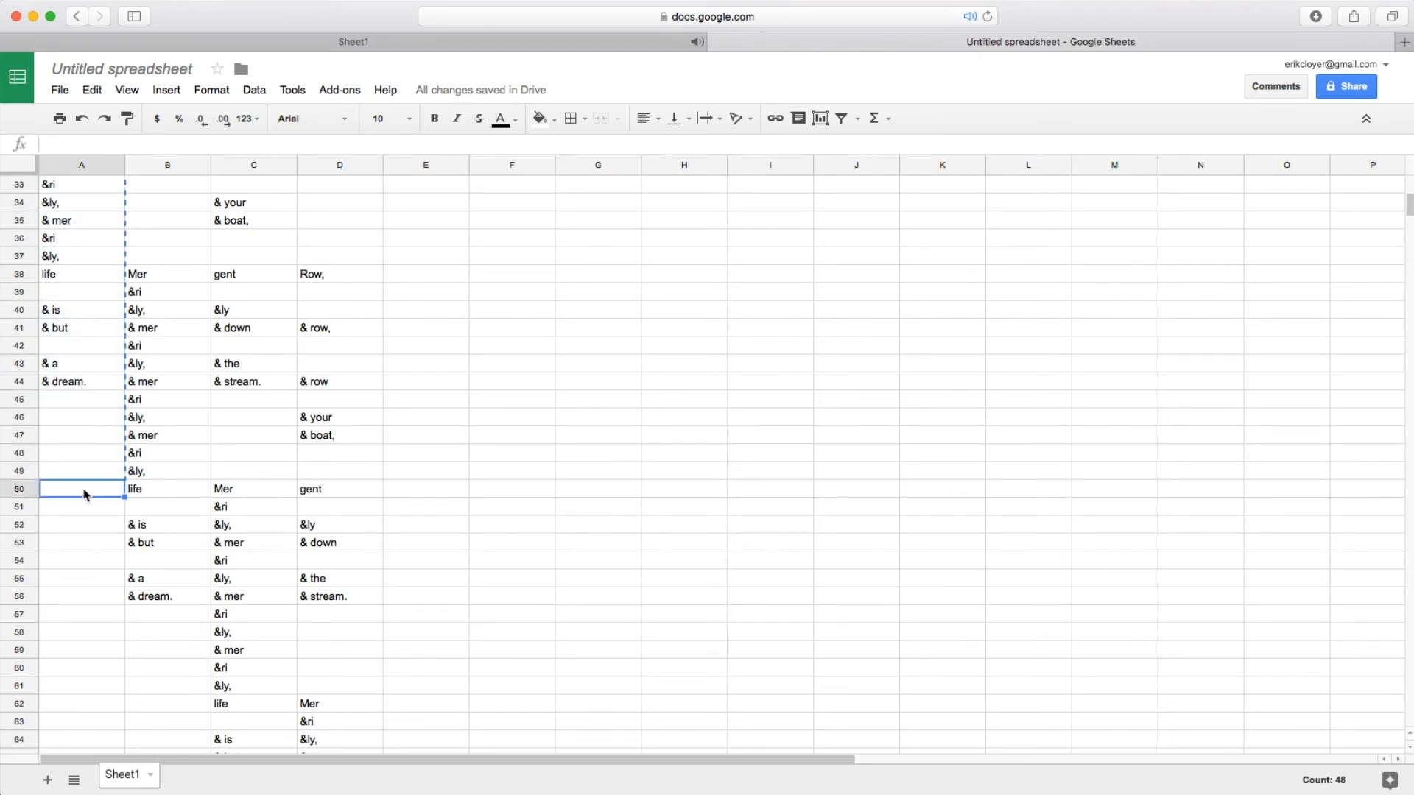
pyautogui.press('super+v')
pyautogui.scroll(-7, 93, 572)
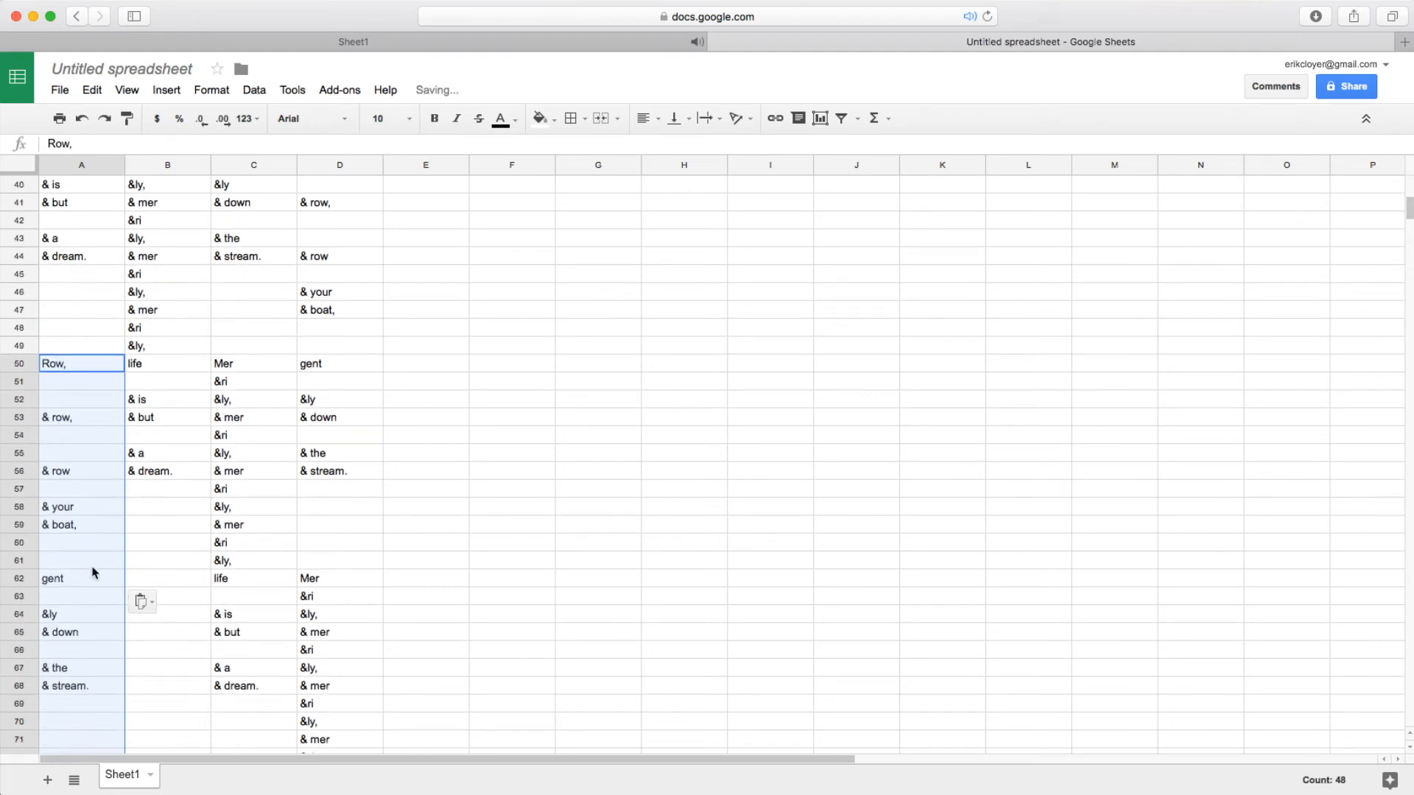
pyautogui.scroll(-2, 102, 527)
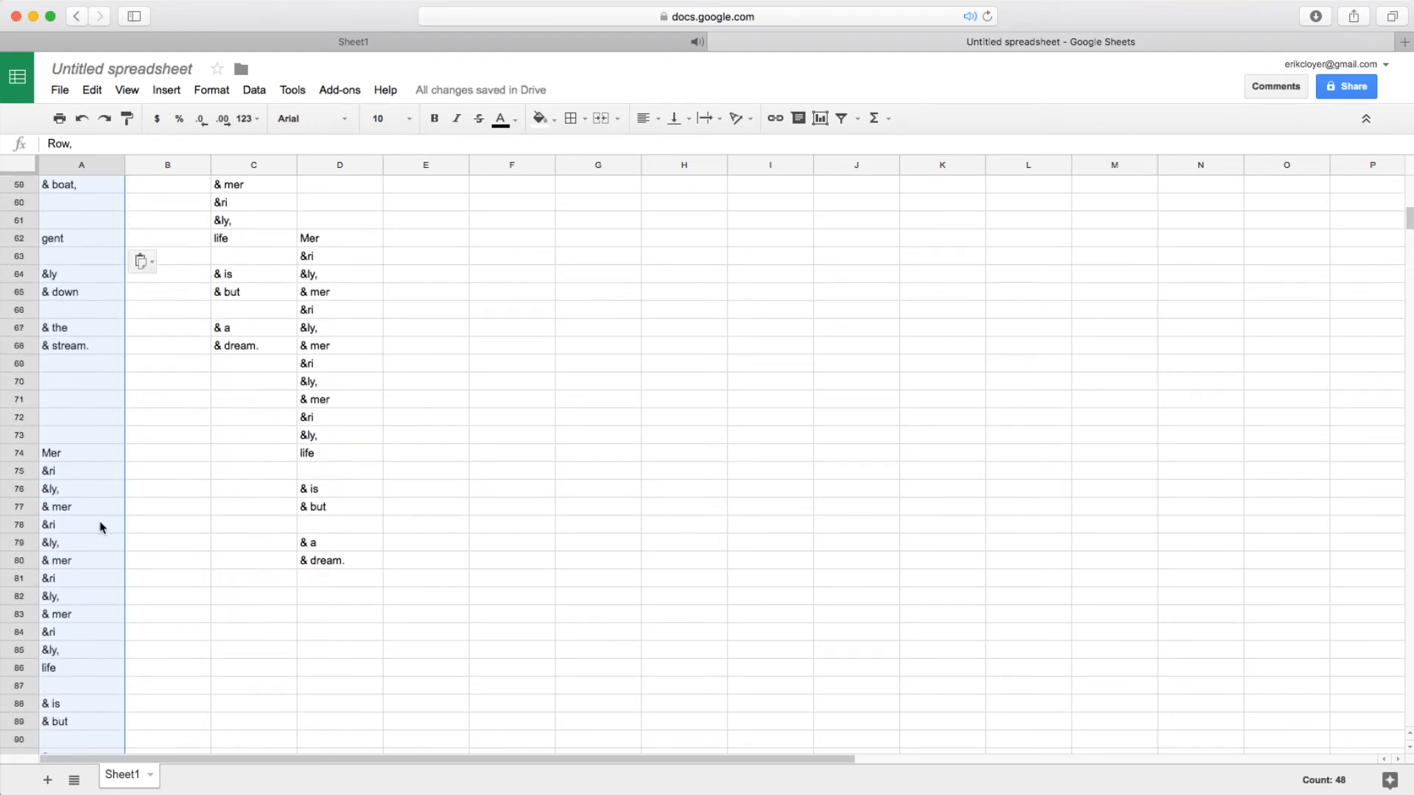
pyautogui.scroll(-3, 120, 460)
pyautogui.scroll(15, 214, 360)
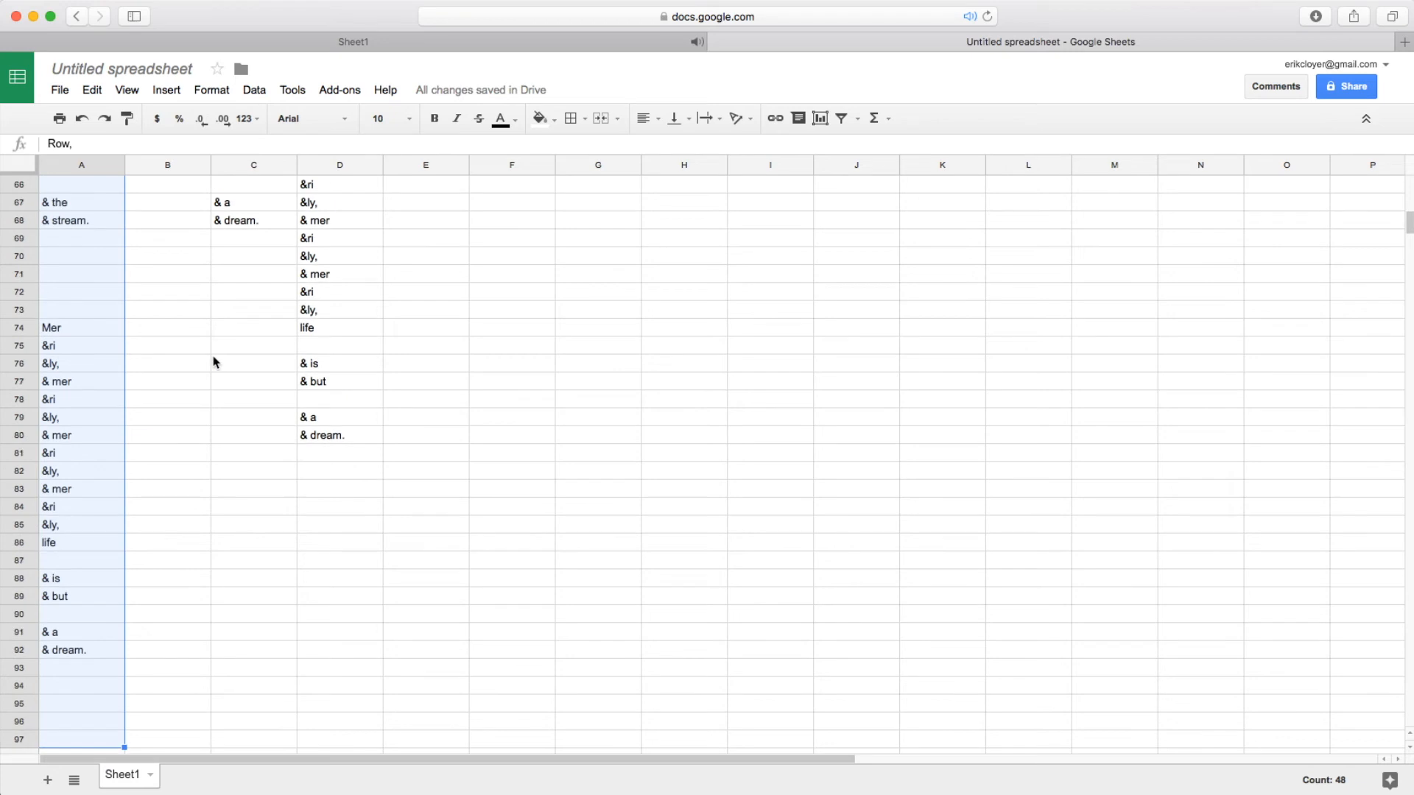
# Review the four staggered part columns from the headings down to the end of the repeated Part 1 lyrics
pyautogui.scroll(5, 214, 360)
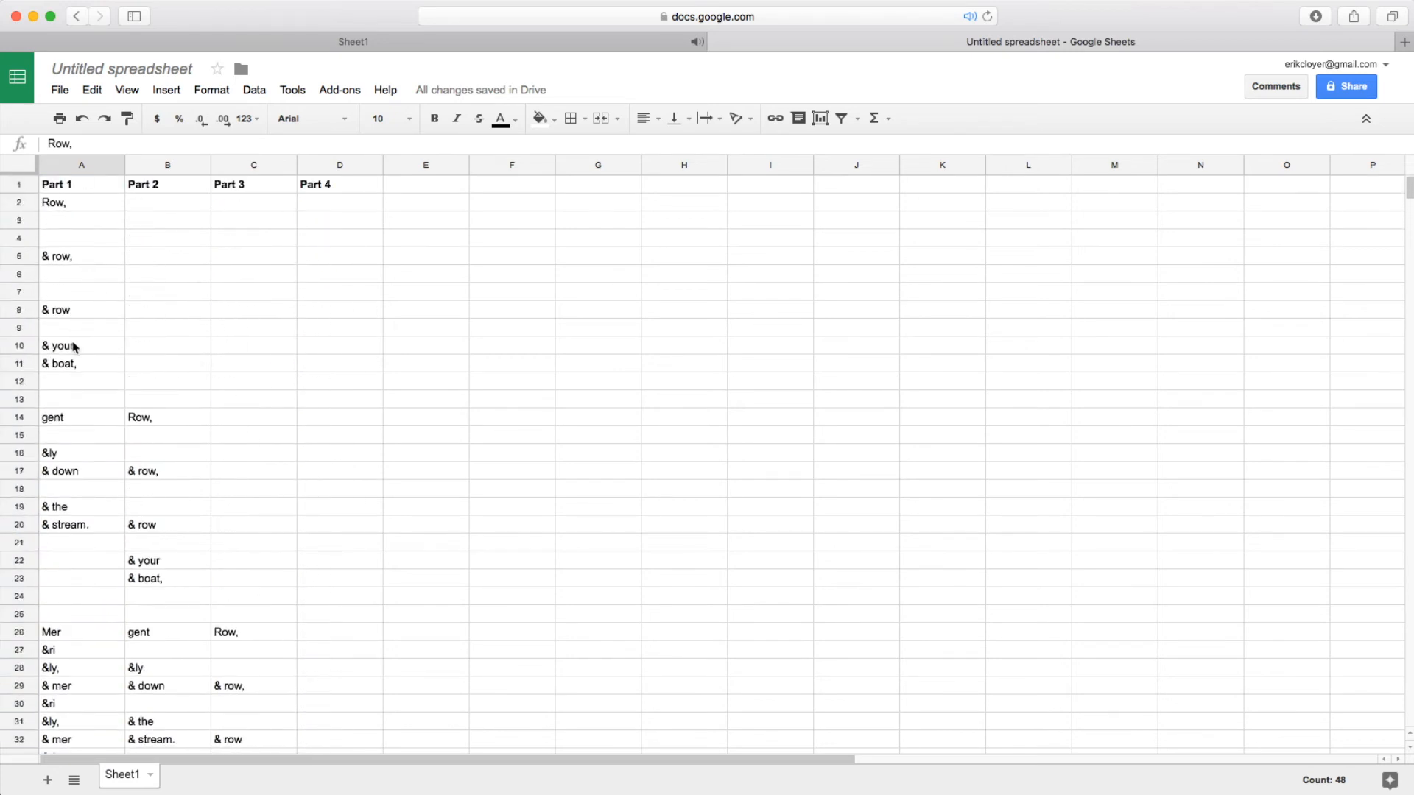
pyautogui.scroll(-8, 148, 480)
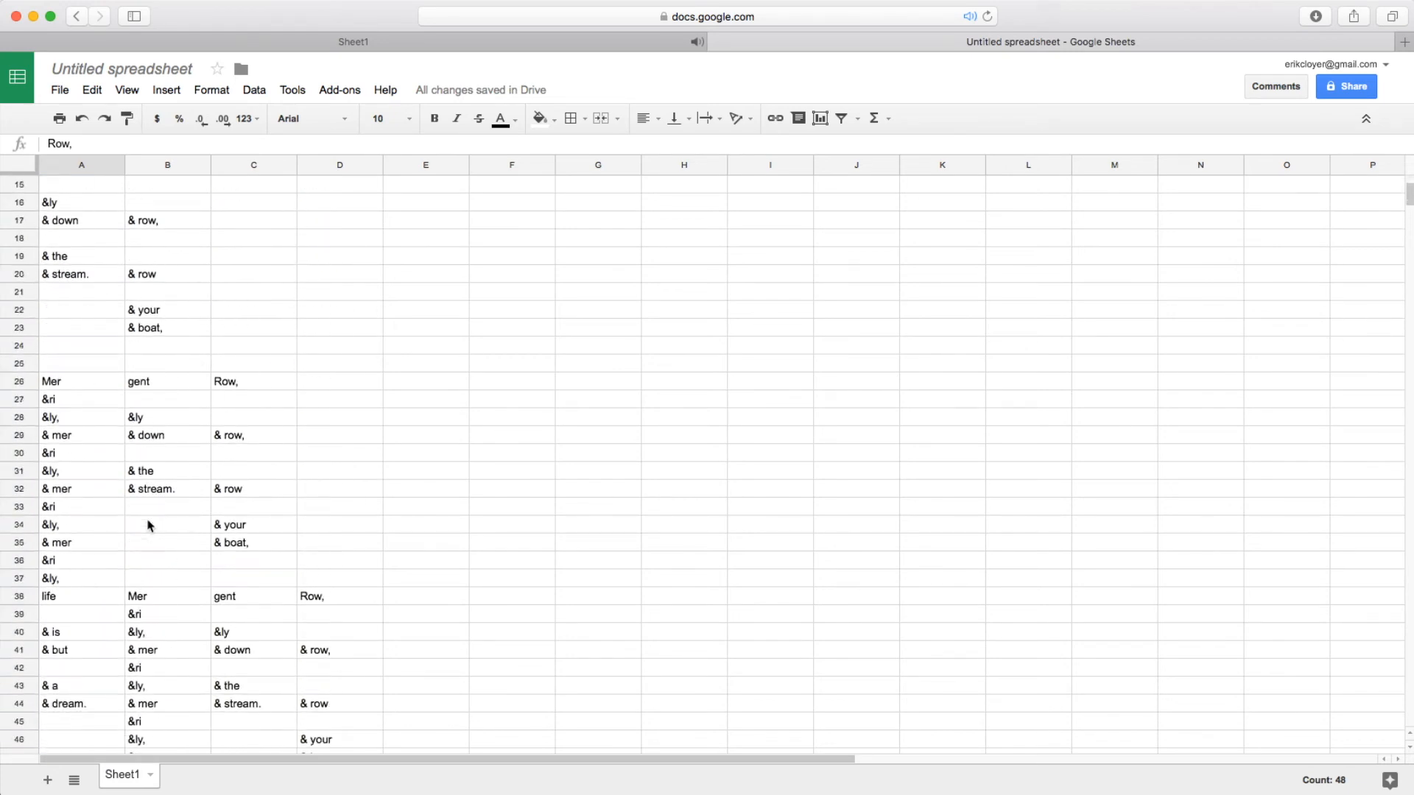
pyautogui.scroll(-10, 221, 598)
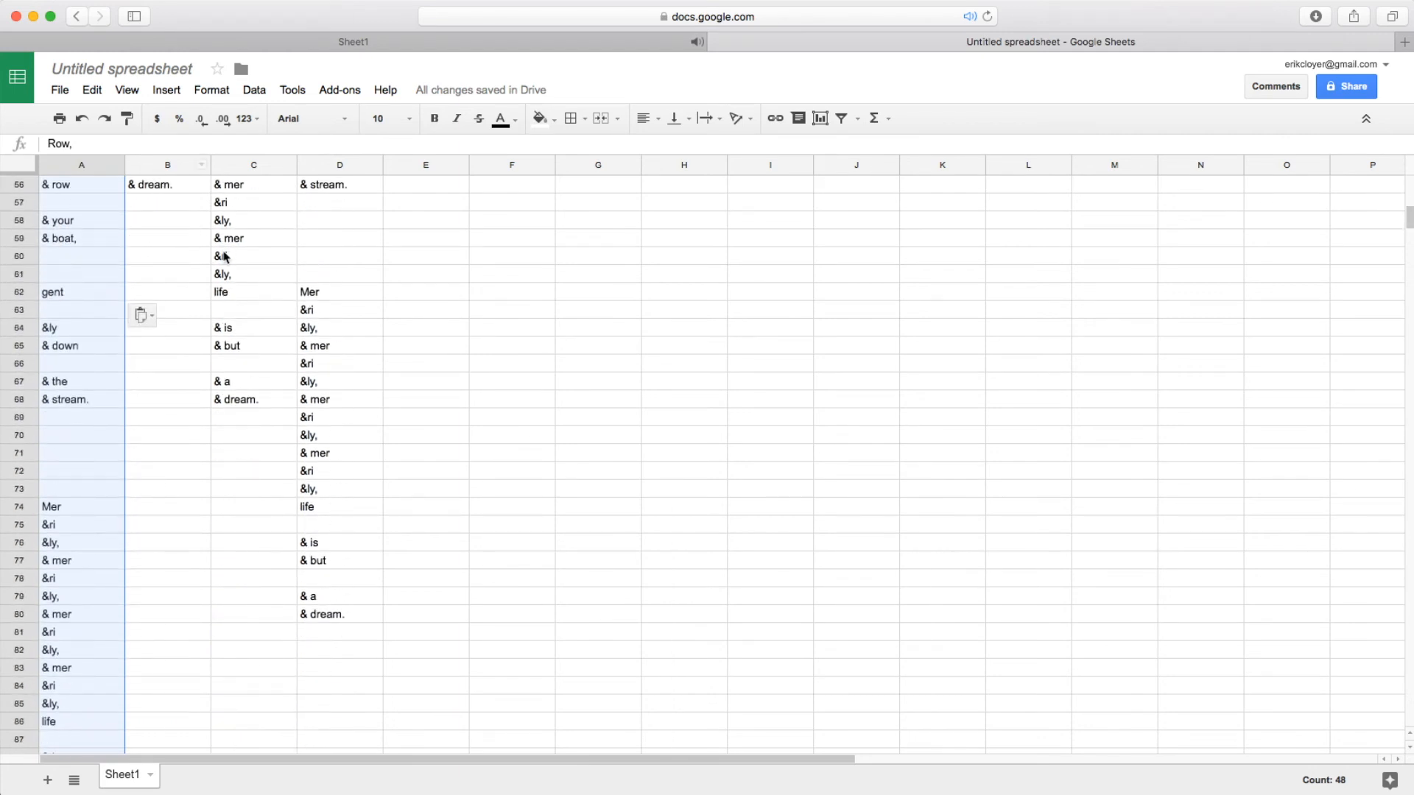
pyautogui.scroll(-5, 230, 638)
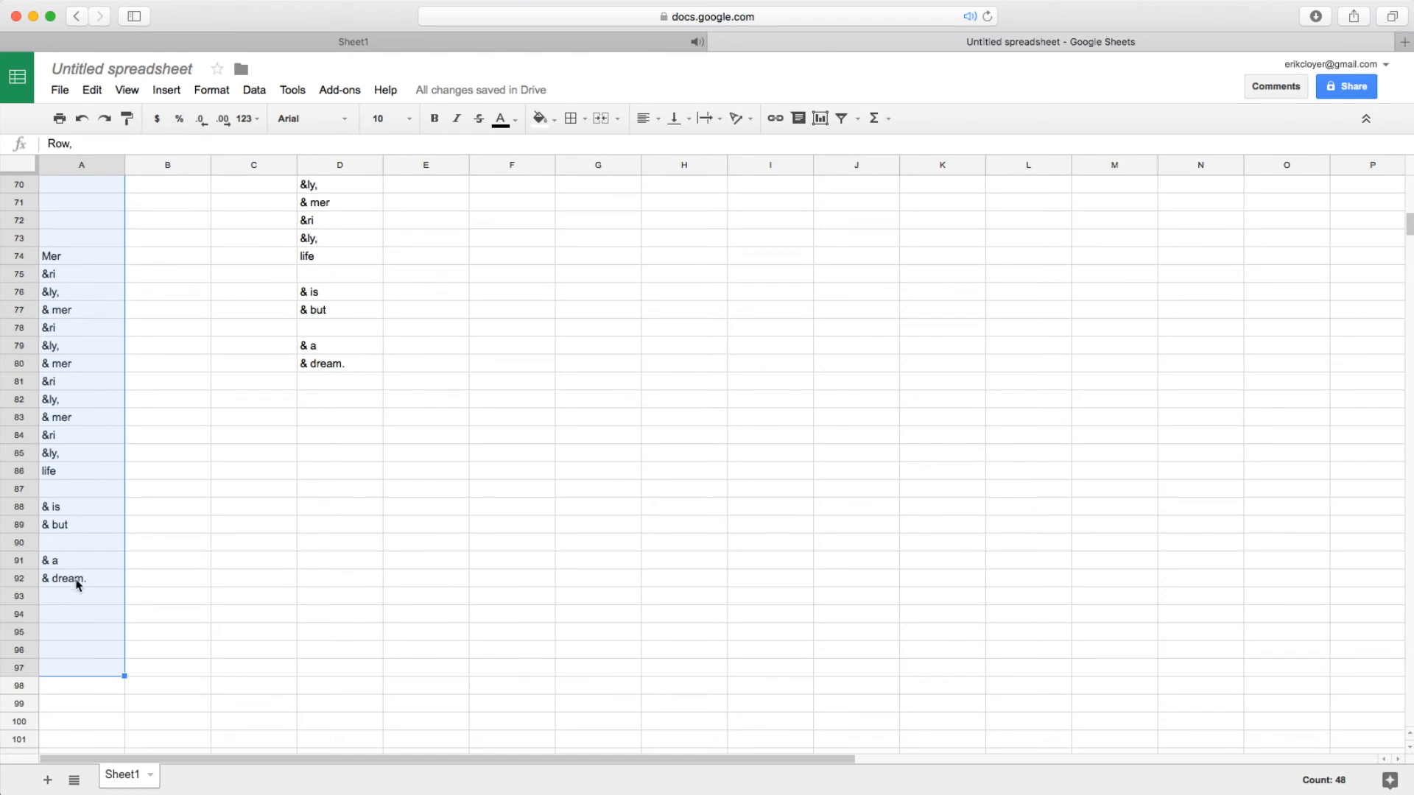
pyautogui.click(173, 545)
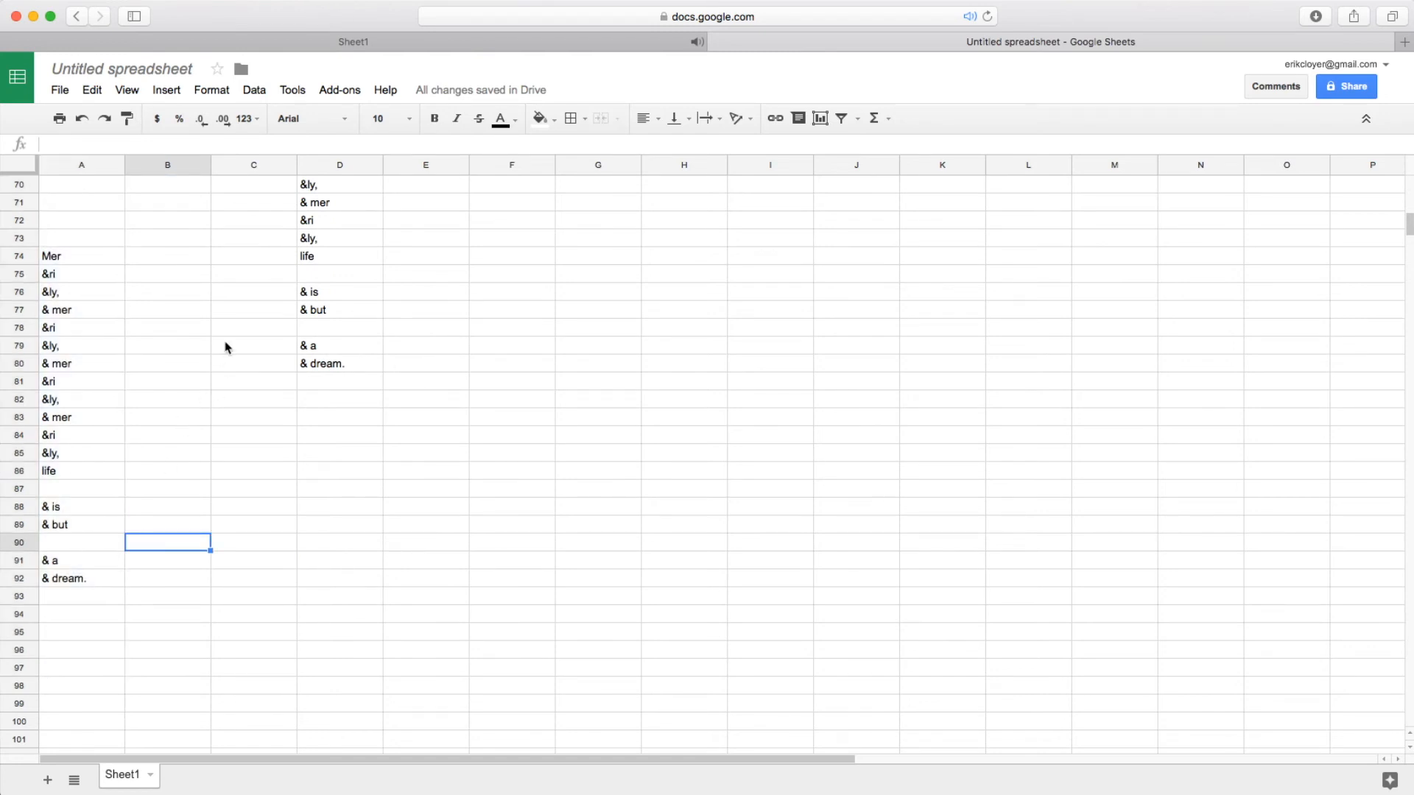
pyautogui.scroll(5, 221, 342)
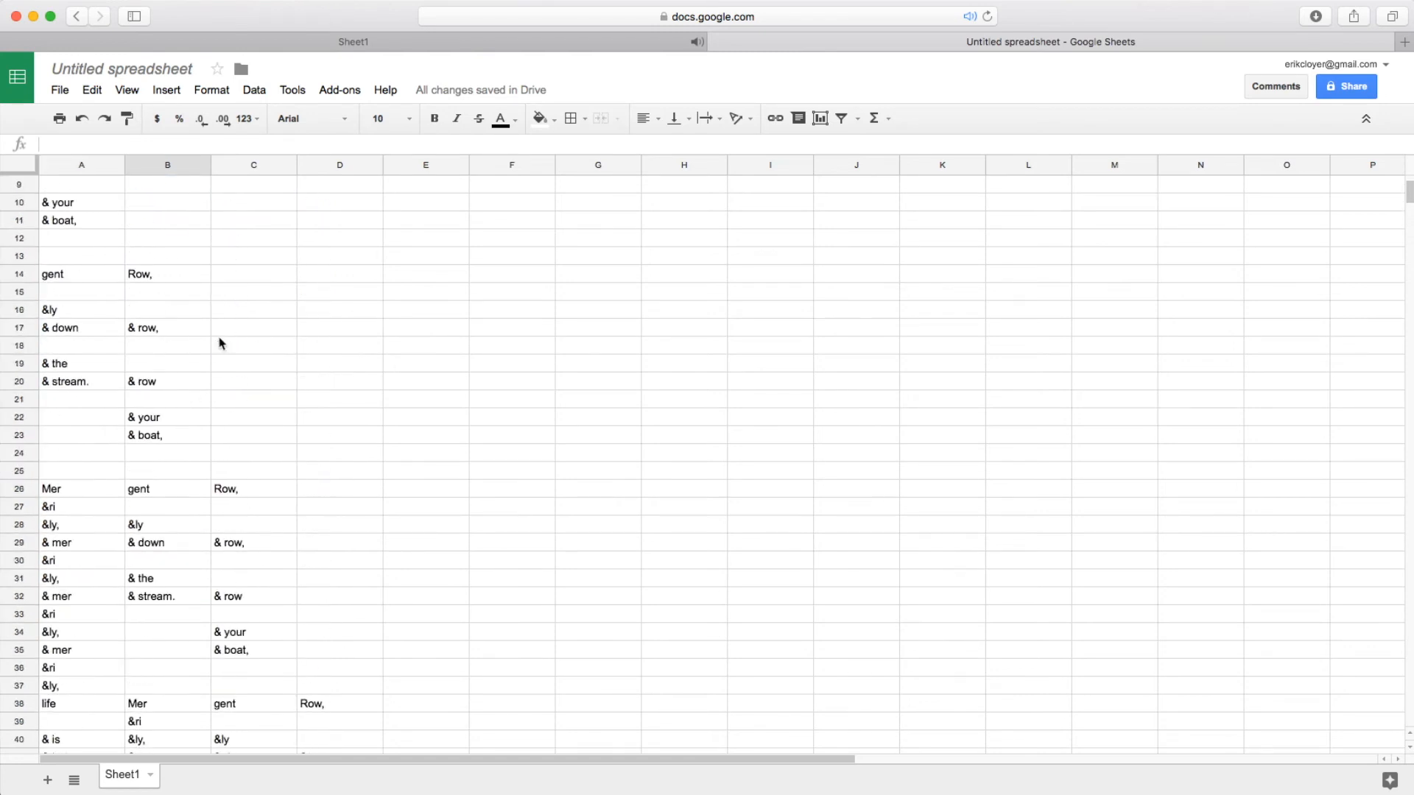
# Switch to Stepworks, reload the Sheet1 script and perform the round by stepping through its syllables
pyautogui.click(292, 45)
pyautogui.press('super+r')
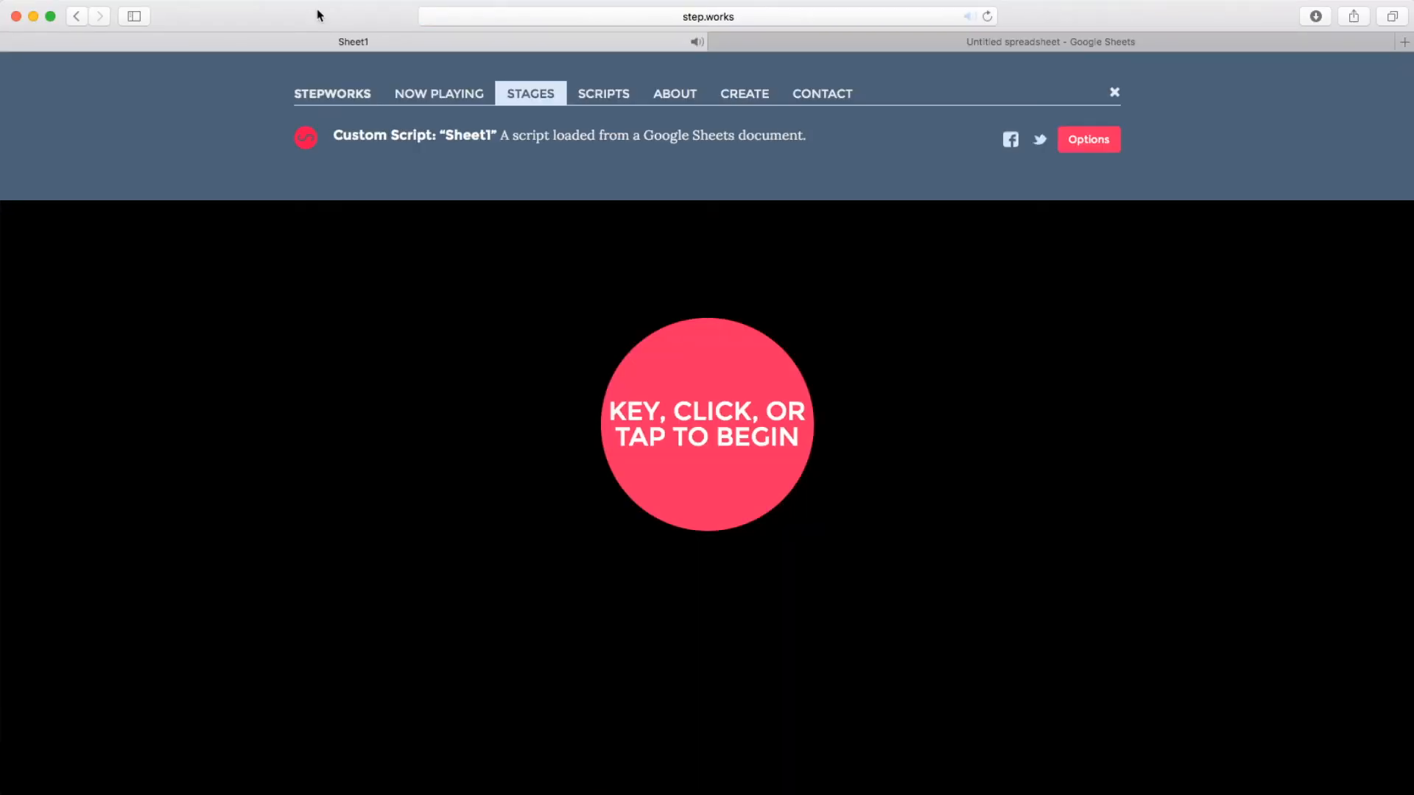
pyautogui.press('space')
pyautogui.press('space')
pyautogui.press('space')
pyautogui.press('space')
pyautogui.press('space')
pyautogui.press('space')
pyautogui.press('space')
pyautogui.press('space')
pyautogui.press('space')
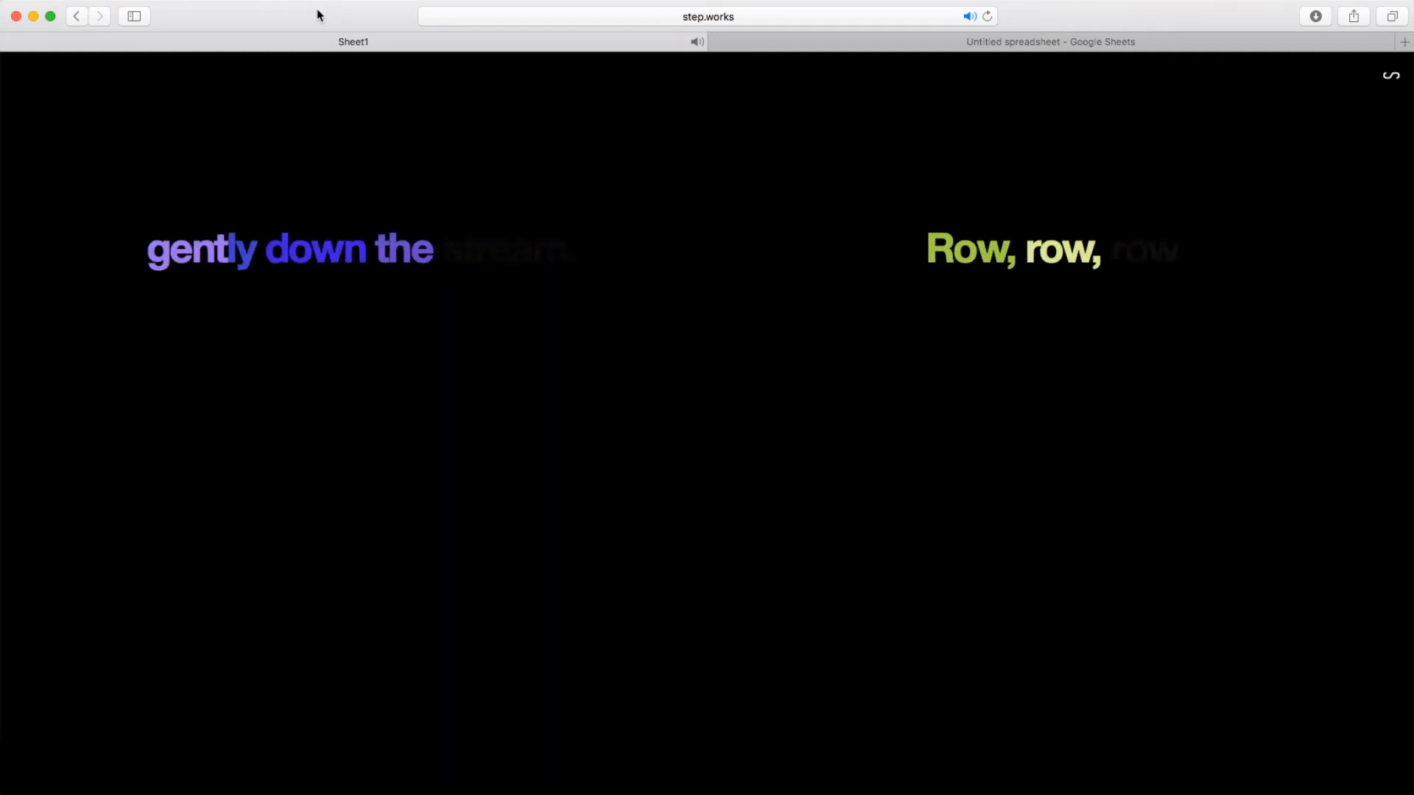
pyautogui.press('space')
pyautogui.press('space')
pyautogui.press('space')
pyautogui.press('space')
pyautogui.press('space')
pyautogui.press('space')
pyautogui.press('space')
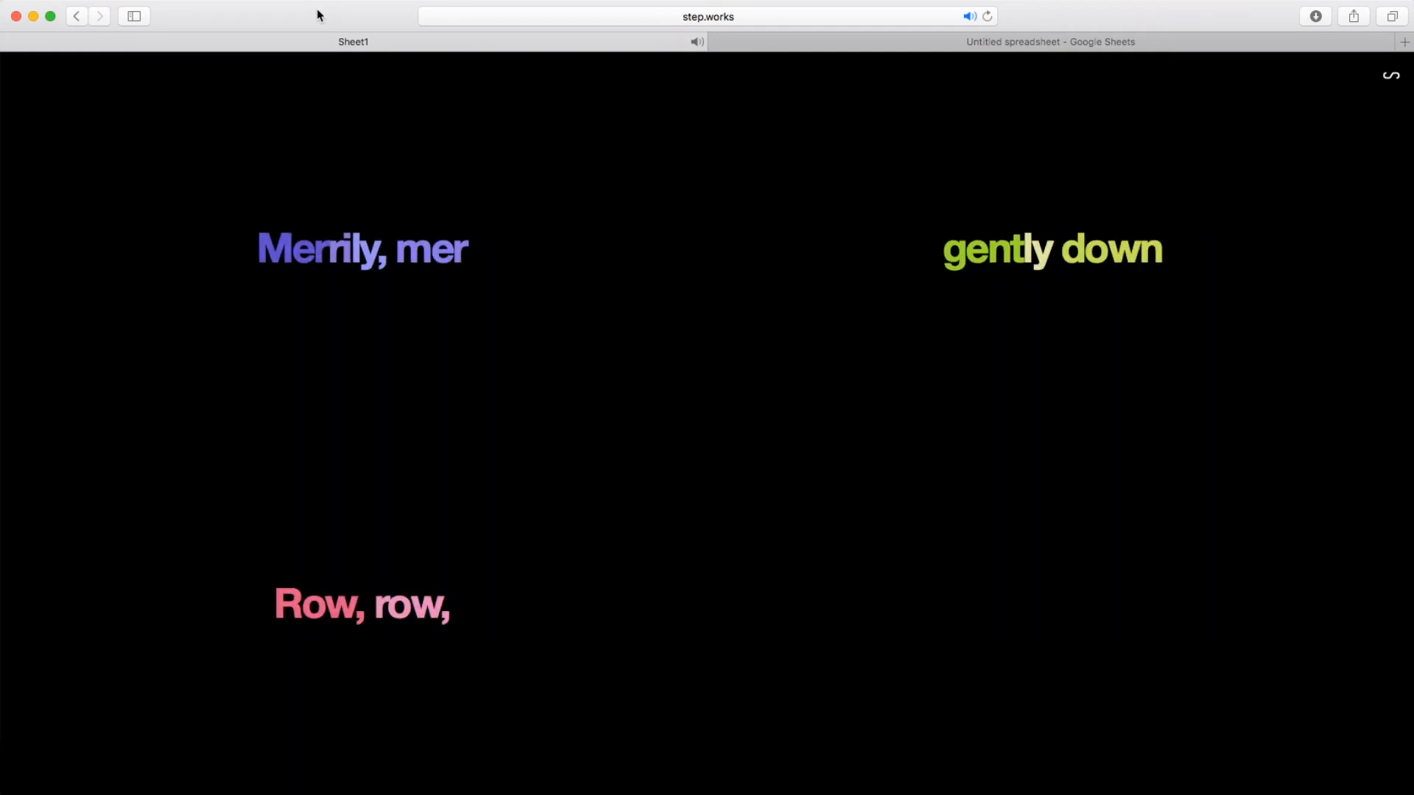
pyautogui.press('space')
pyautogui.press('space')
pyautogui.press('space')
pyautogui.press('space')
pyautogui.press('space')
pyautogui.press('space')
pyautogui.press('space')
pyautogui.press('space')
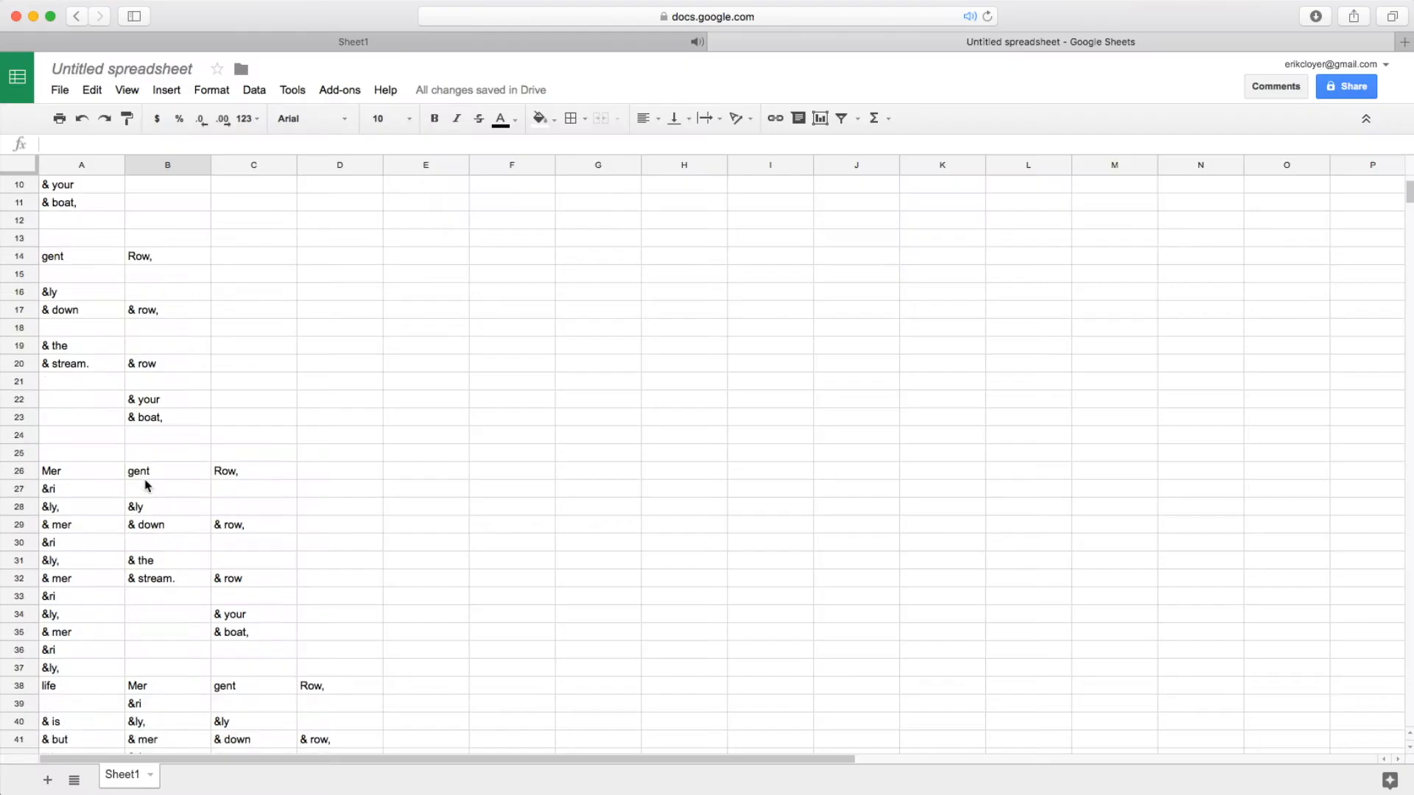
# Return to the Google Sheets document and compare how the four part columns line up row by row
pyautogui.scroll(-6, 146, 485)
pyautogui.scroll(-1, 146, 486)
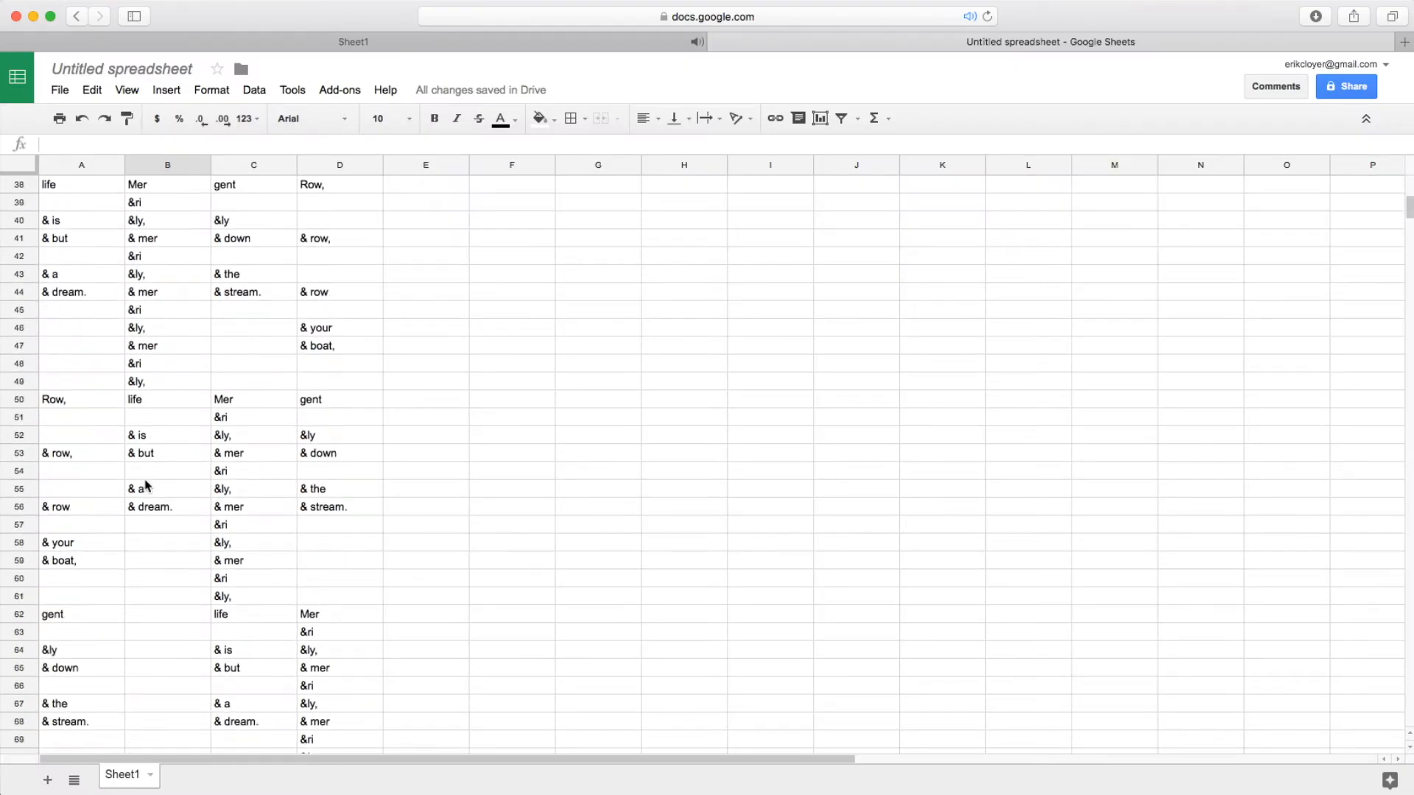
pyautogui.scroll(-3, 146, 486)
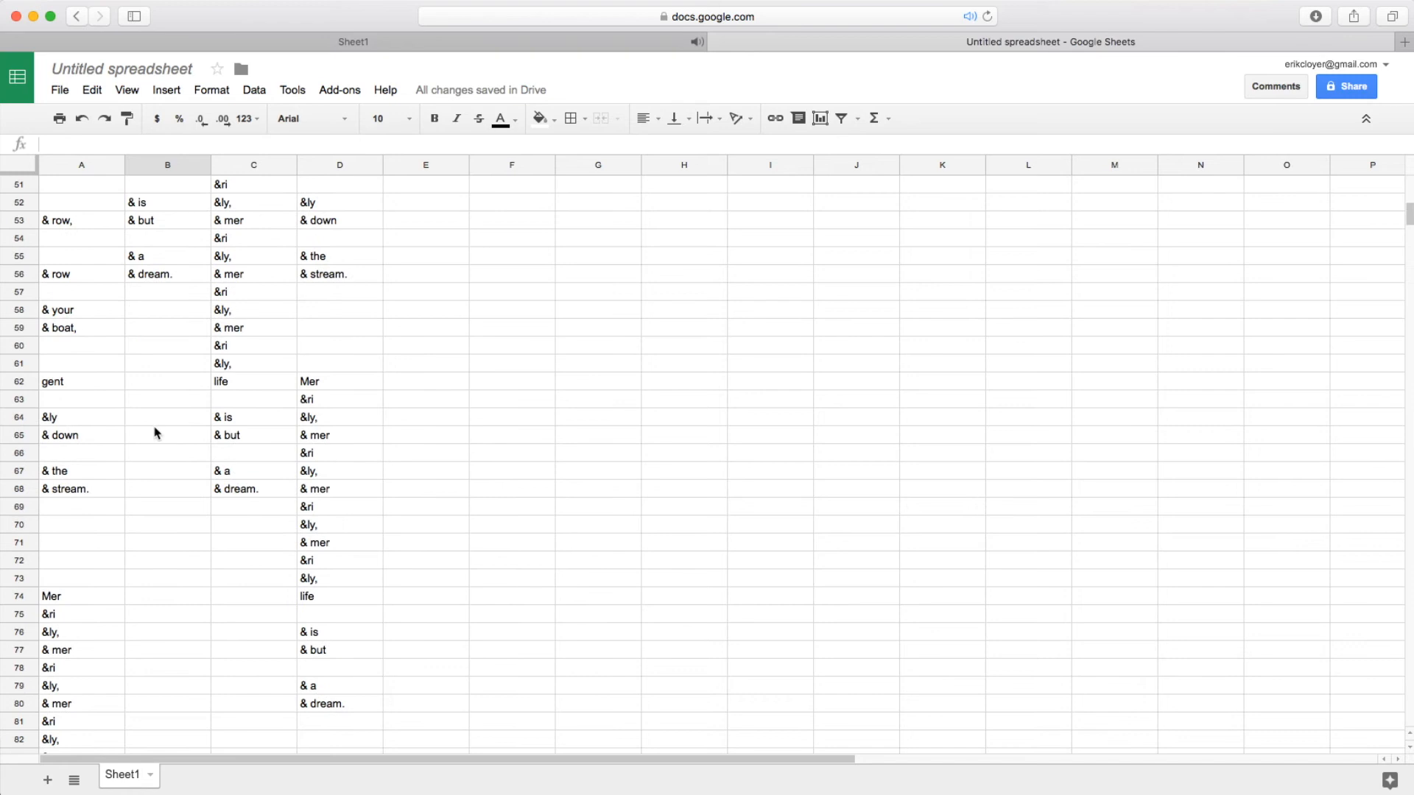
pyautogui.scroll(12, 149, 454)
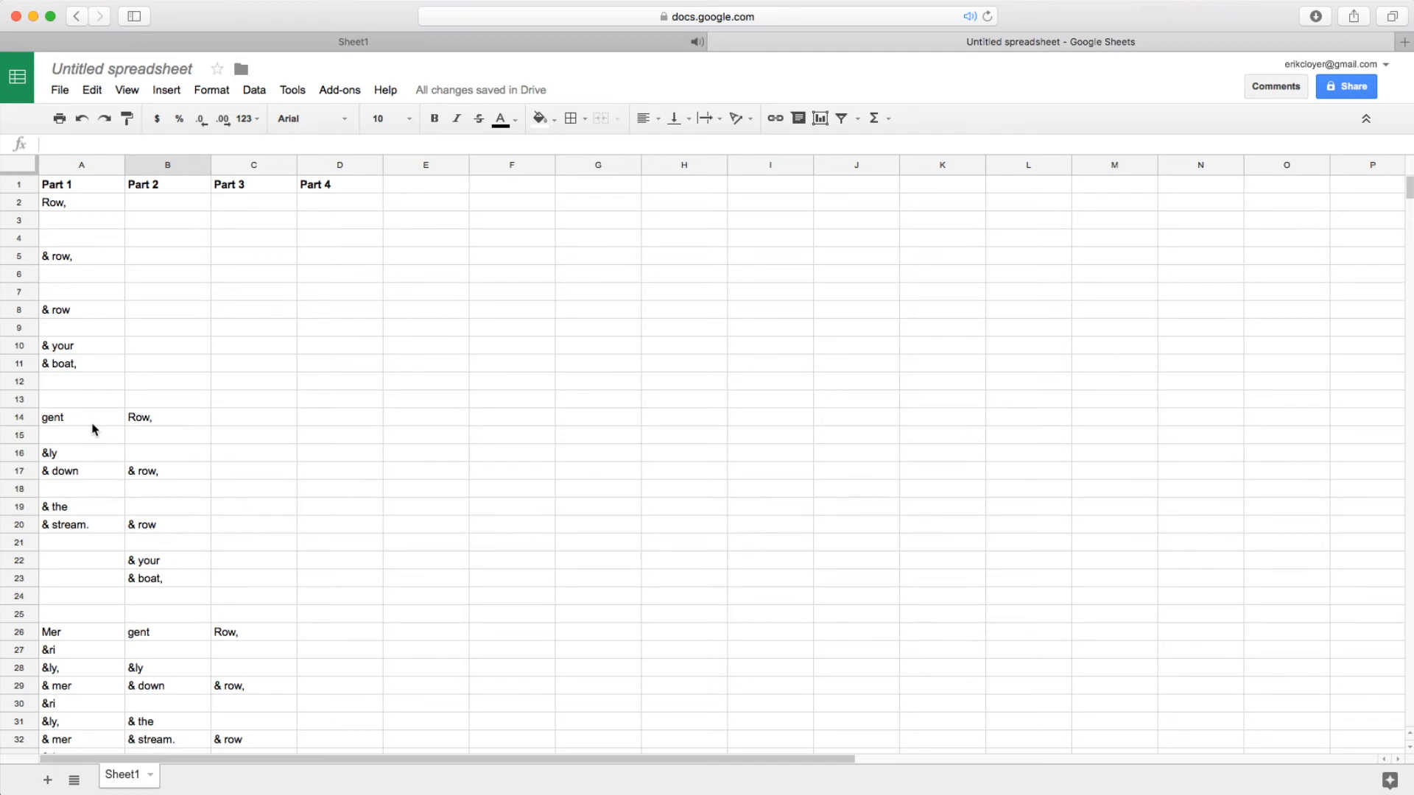
pyautogui.scroll(-5, 89, 394)
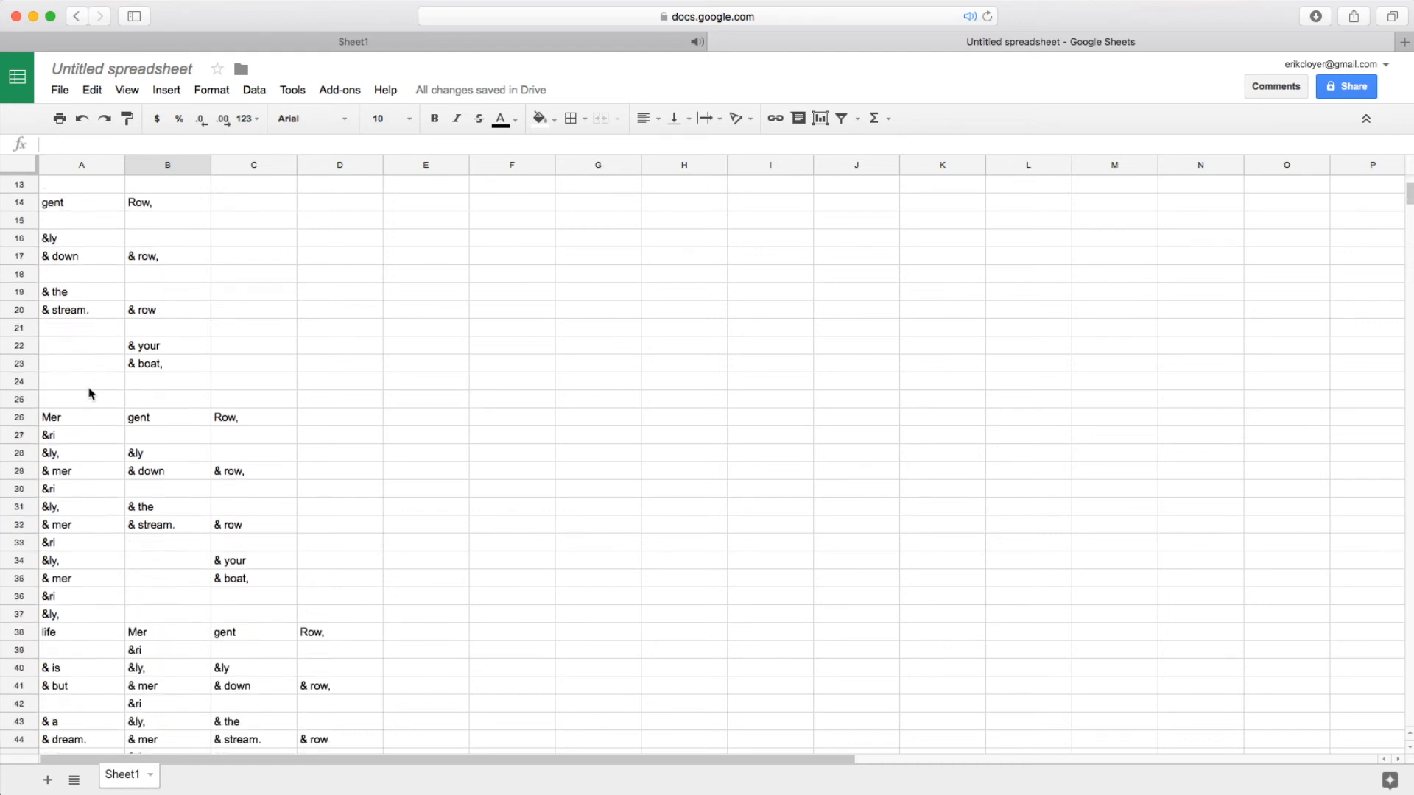
pyautogui.scroll(-9, 89, 394)
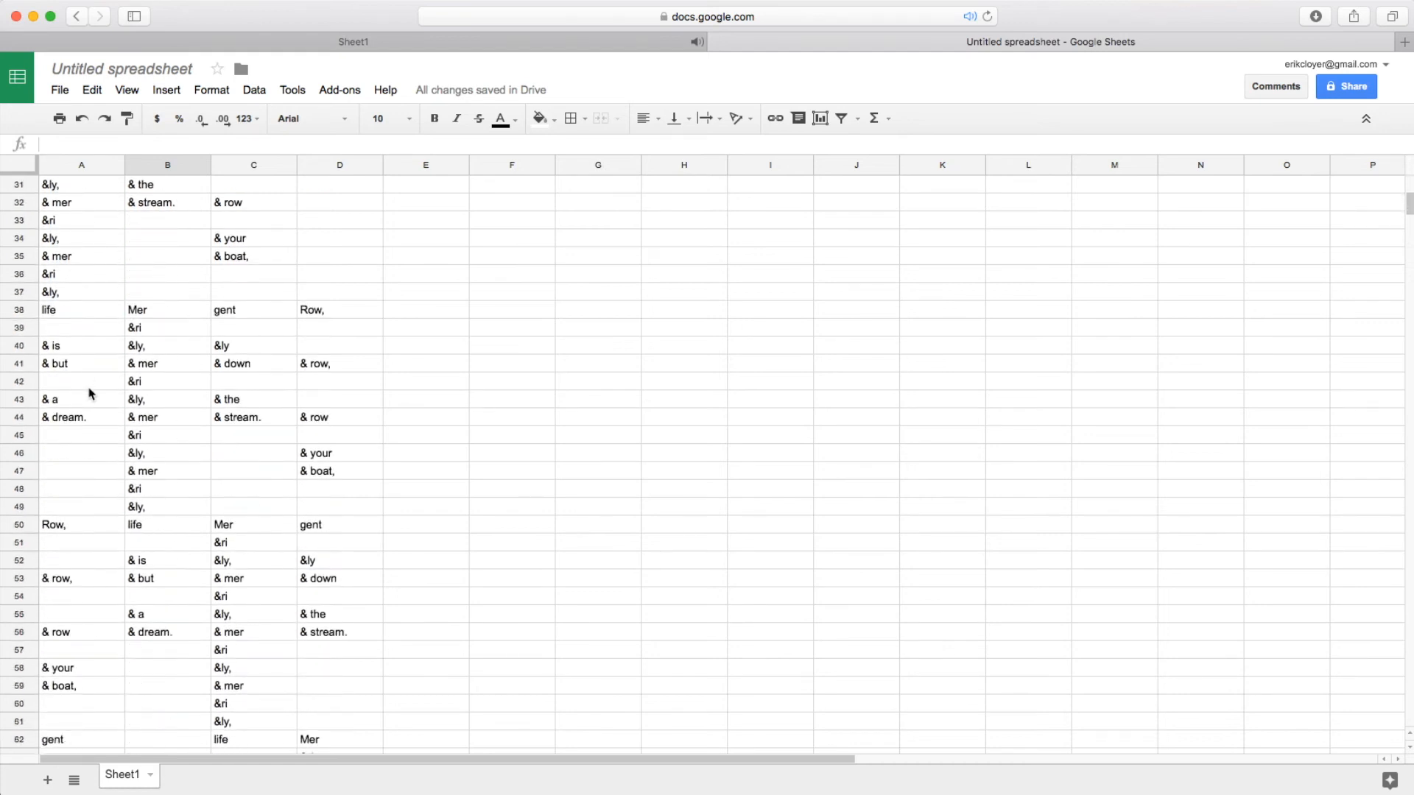
pyautogui.scroll(14, 168, 436)
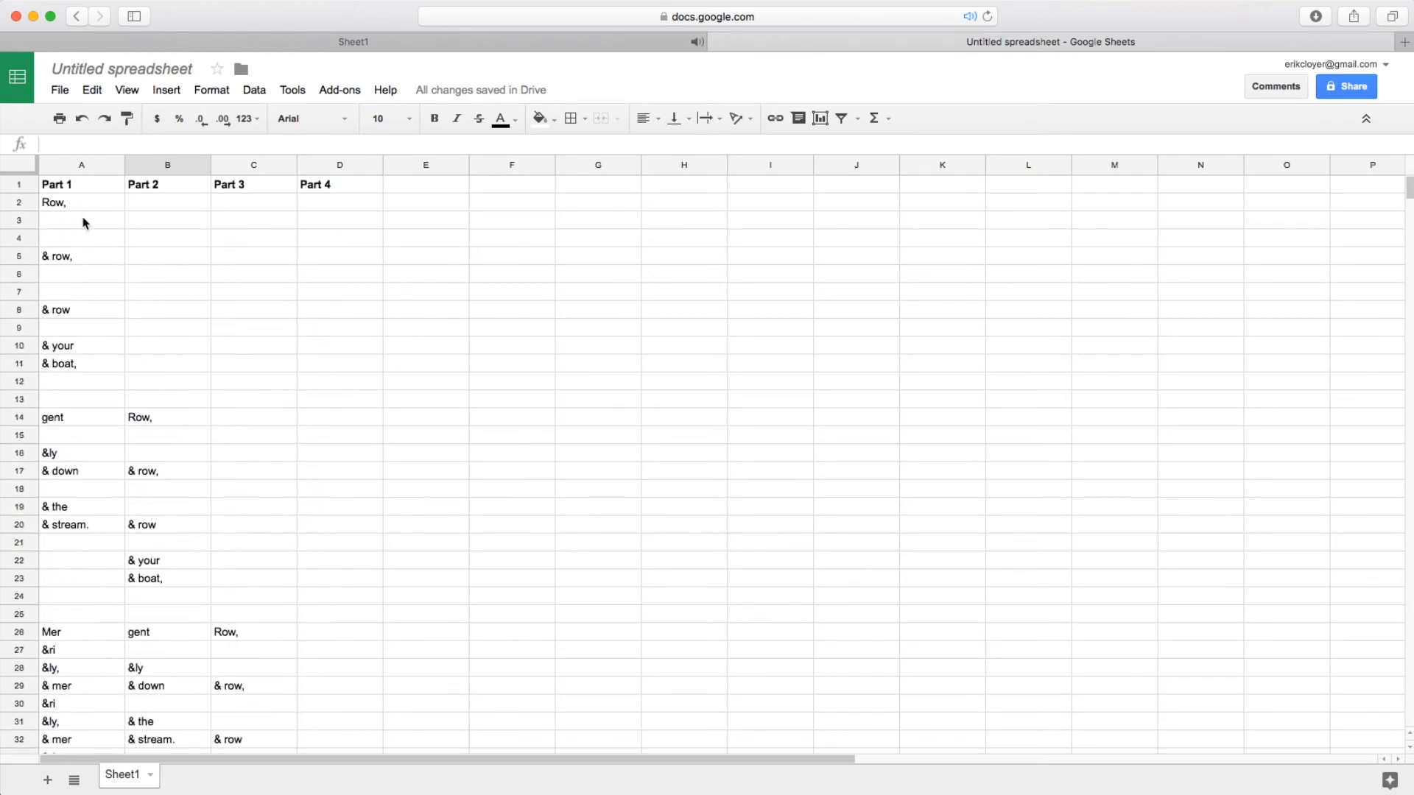
# Compare the spacing of Part 1's opening words in A2, A5, A8 and A11 with the fuller rows below
pyautogui.click(83, 209)
pyautogui.click(83, 256)
pyautogui.click(81, 306)
pyautogui.click(85, 365)
pyautogui.scroll(-6, 199, 530)
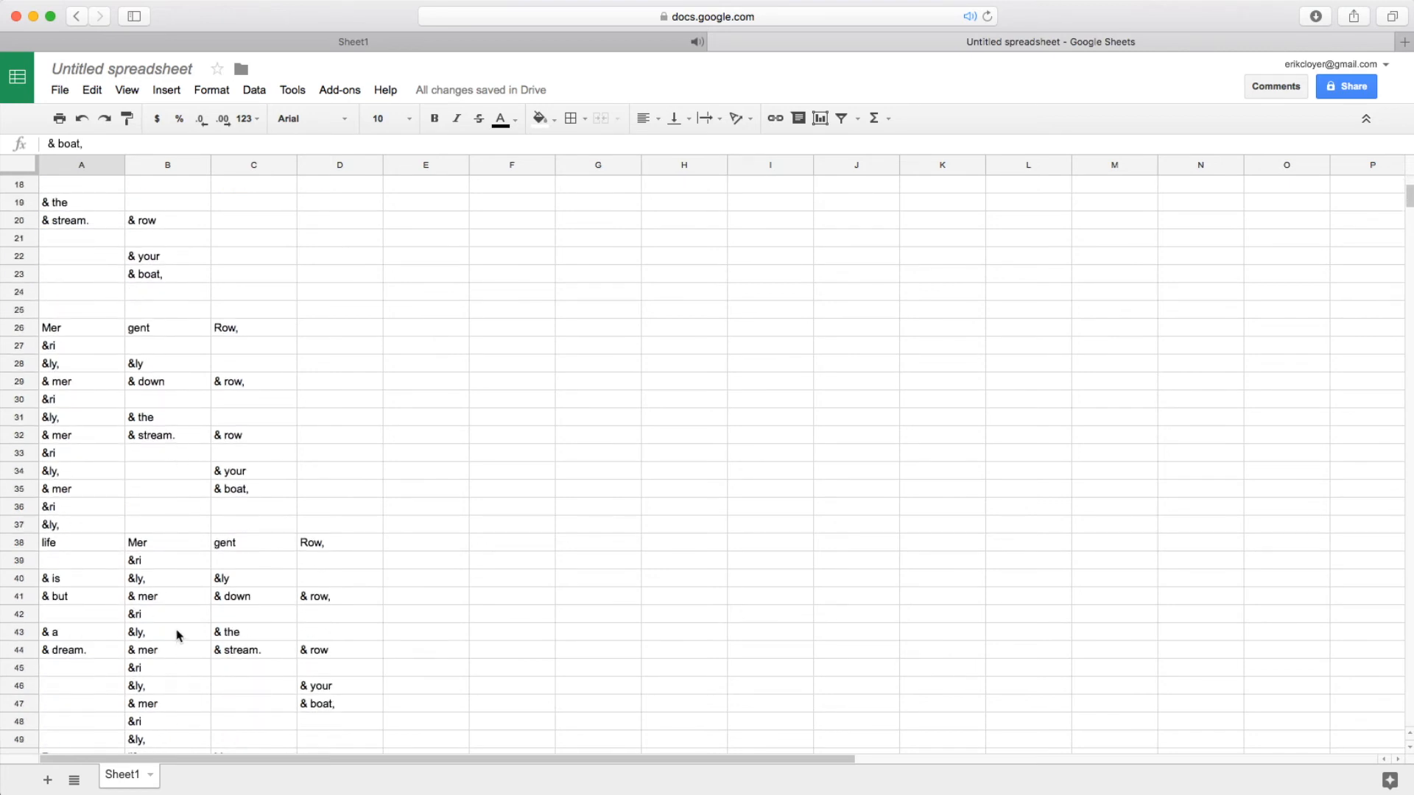
pyautogui.scroll(-2, 176, 655)
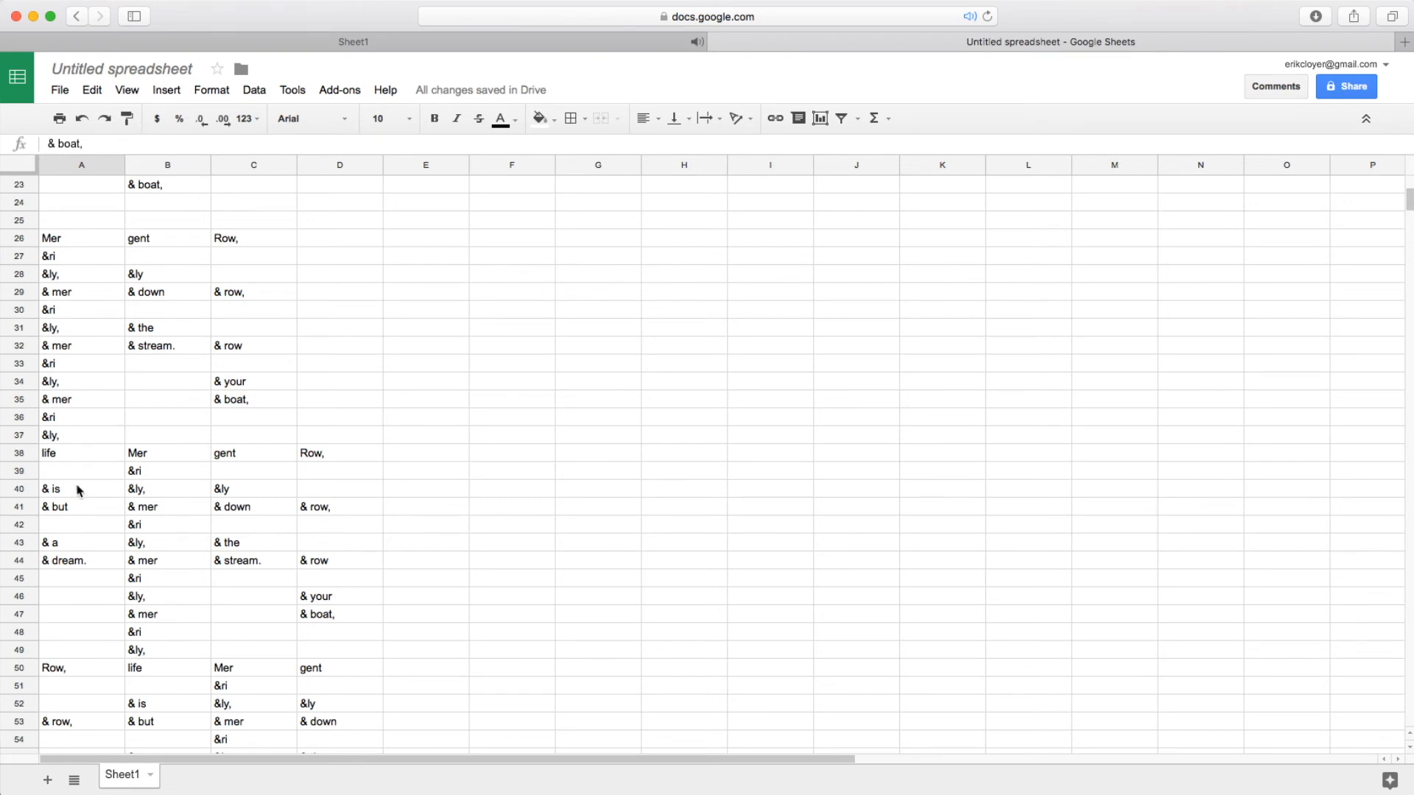
pyautogui.scroll(-4, 79, 449)
pyautogui.scroll(10, 79, 490)
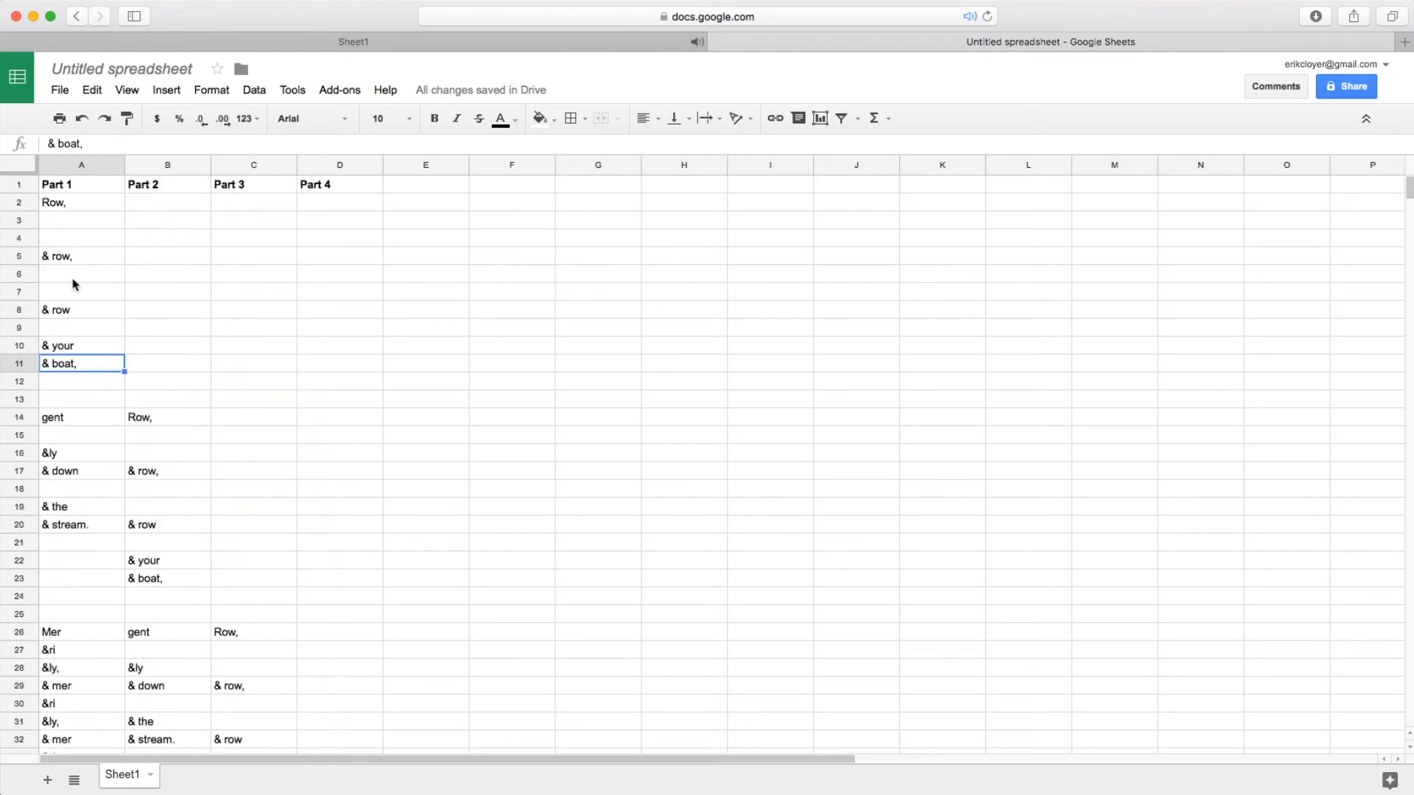
# Delete the two blank rows after "Row," and the two blank rows after "& row," at the start of Part 1
pyautogui.moveTo(20, 225); pyautogui.dragTo(20, 237)
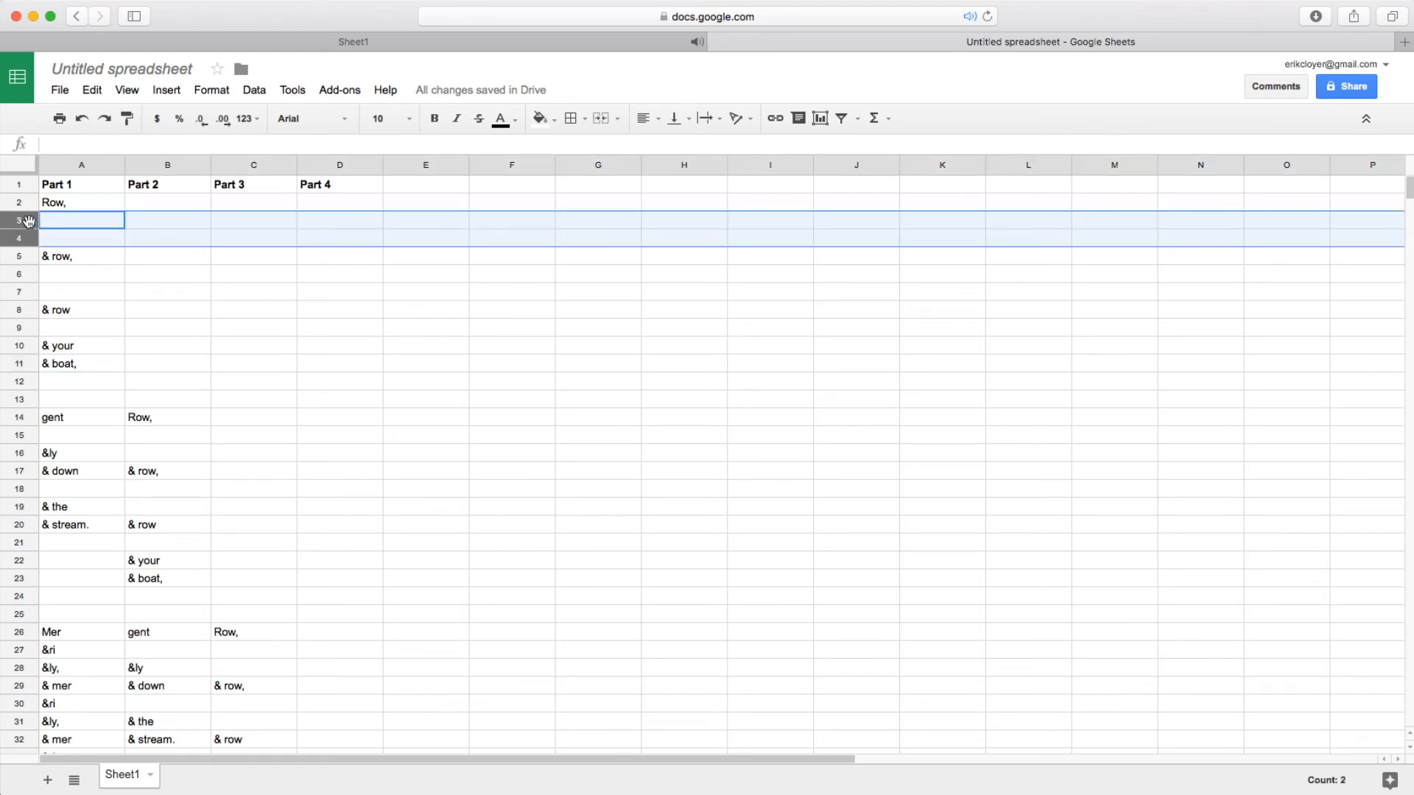
pyautogui.rightClick(28, 220)
pyautogui.click(96, 384)
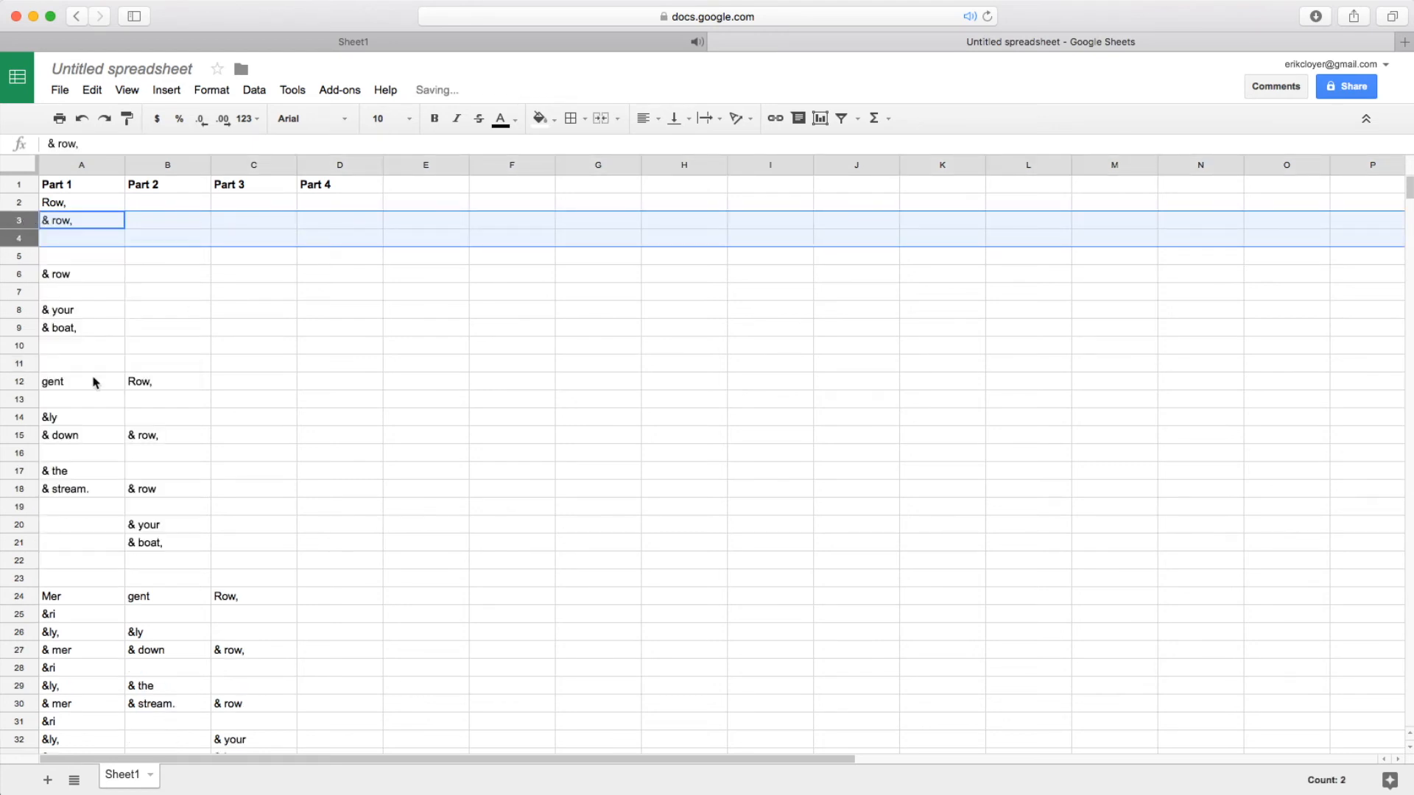
pyautogui.click(19, 258)
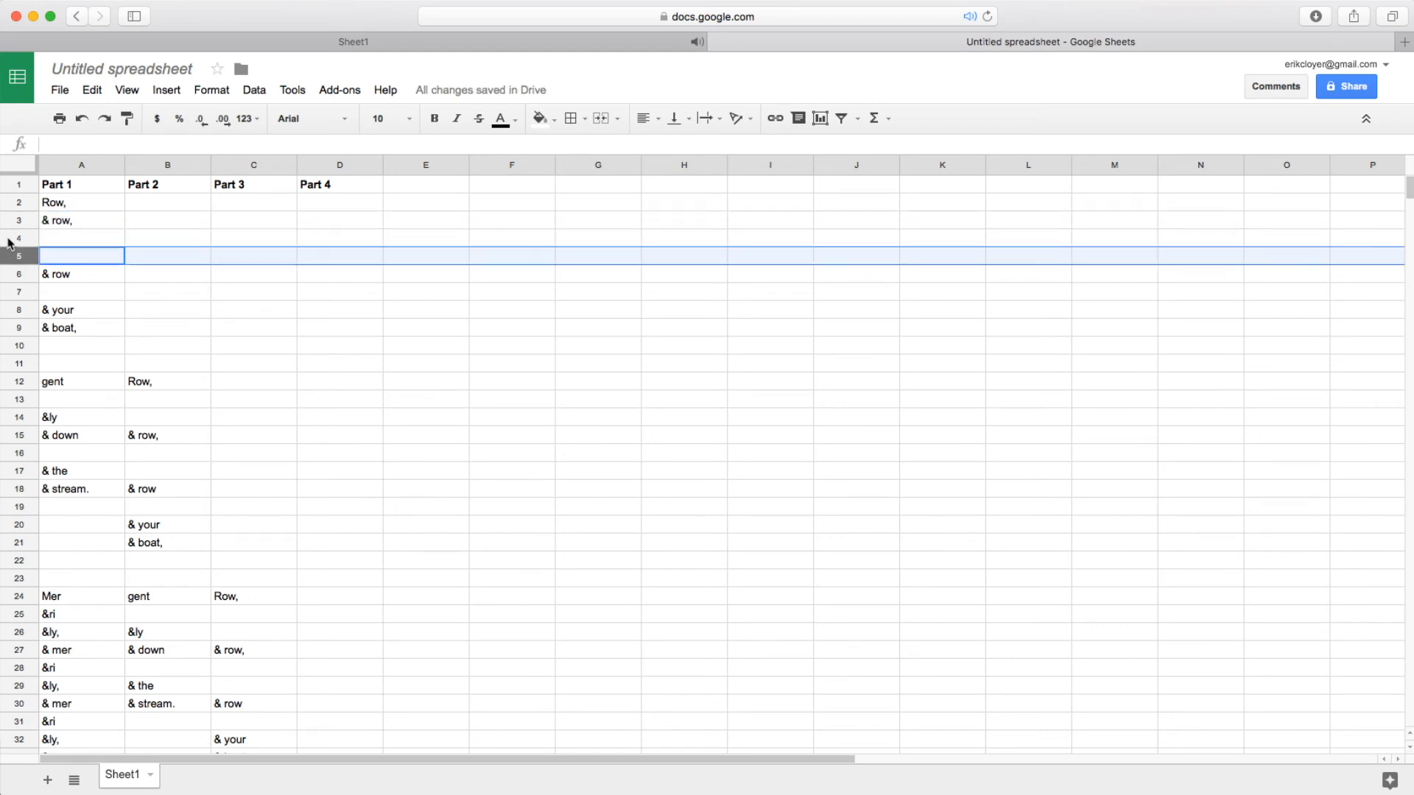
pyautogui.keyDown('shift'); pyautogui.click(10, 243); pyautogui.keyUp('shift')
pyautogui.rightClick(11, 245)
pyautogui.click(79, 405)
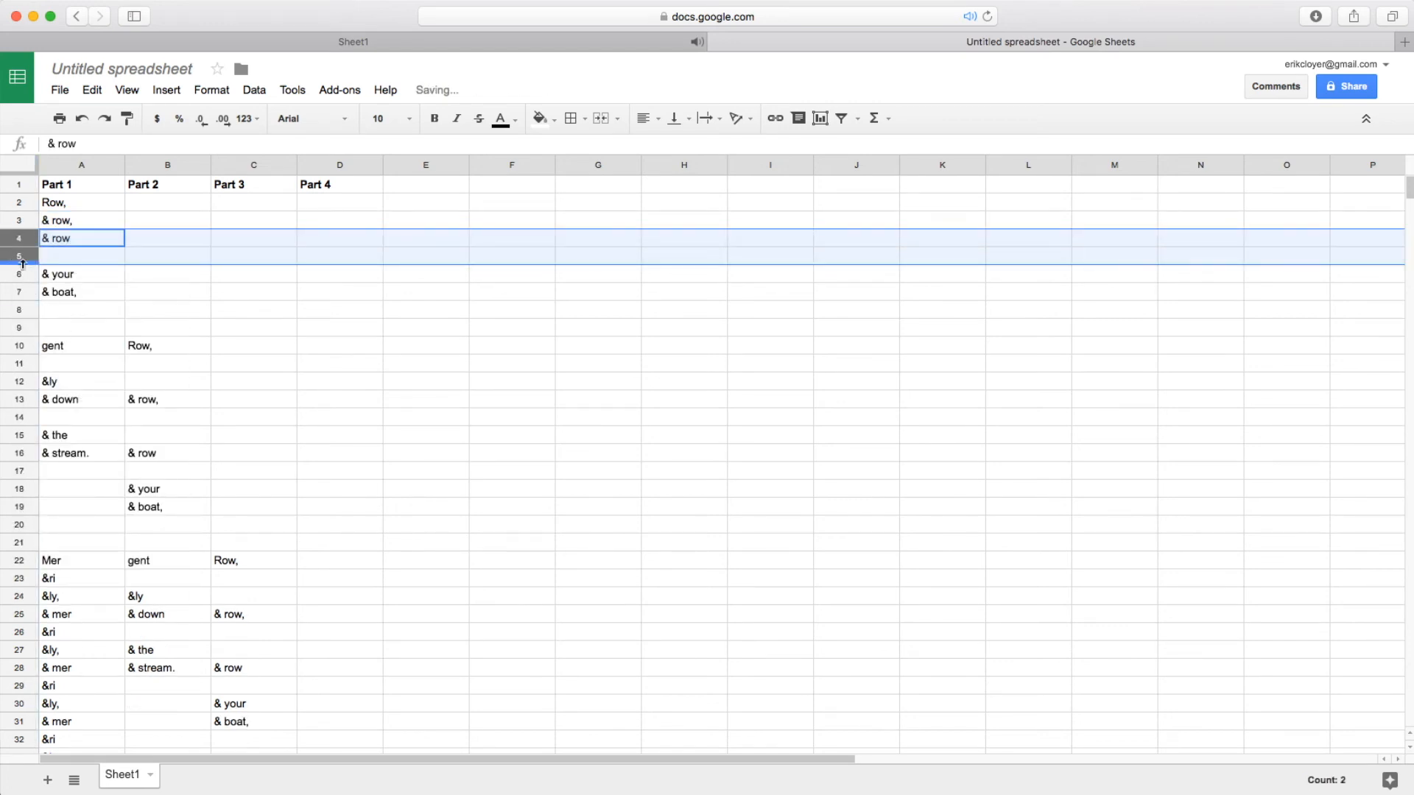
# Delete the blank row above Part 1's "& your" and the two blank rows below its "& boat,"
pyautogui.click(23, 292)
pyautogui.click(15, 256)
pyautogui.rightClick(15, 256)
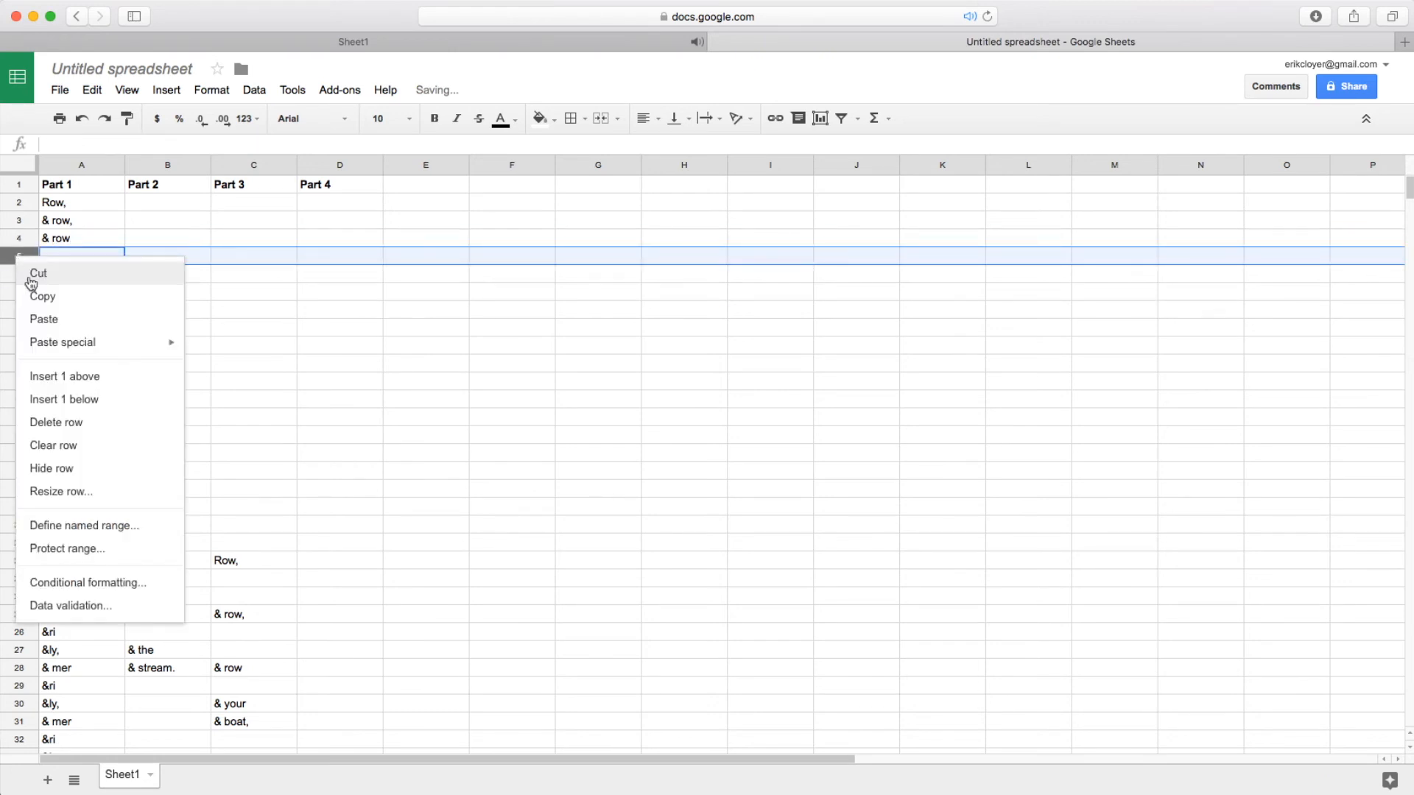
pyautogui.click(72, 422)
pyautogui.moveTo(10, 293); pyautogui.dragTo(10, 310)
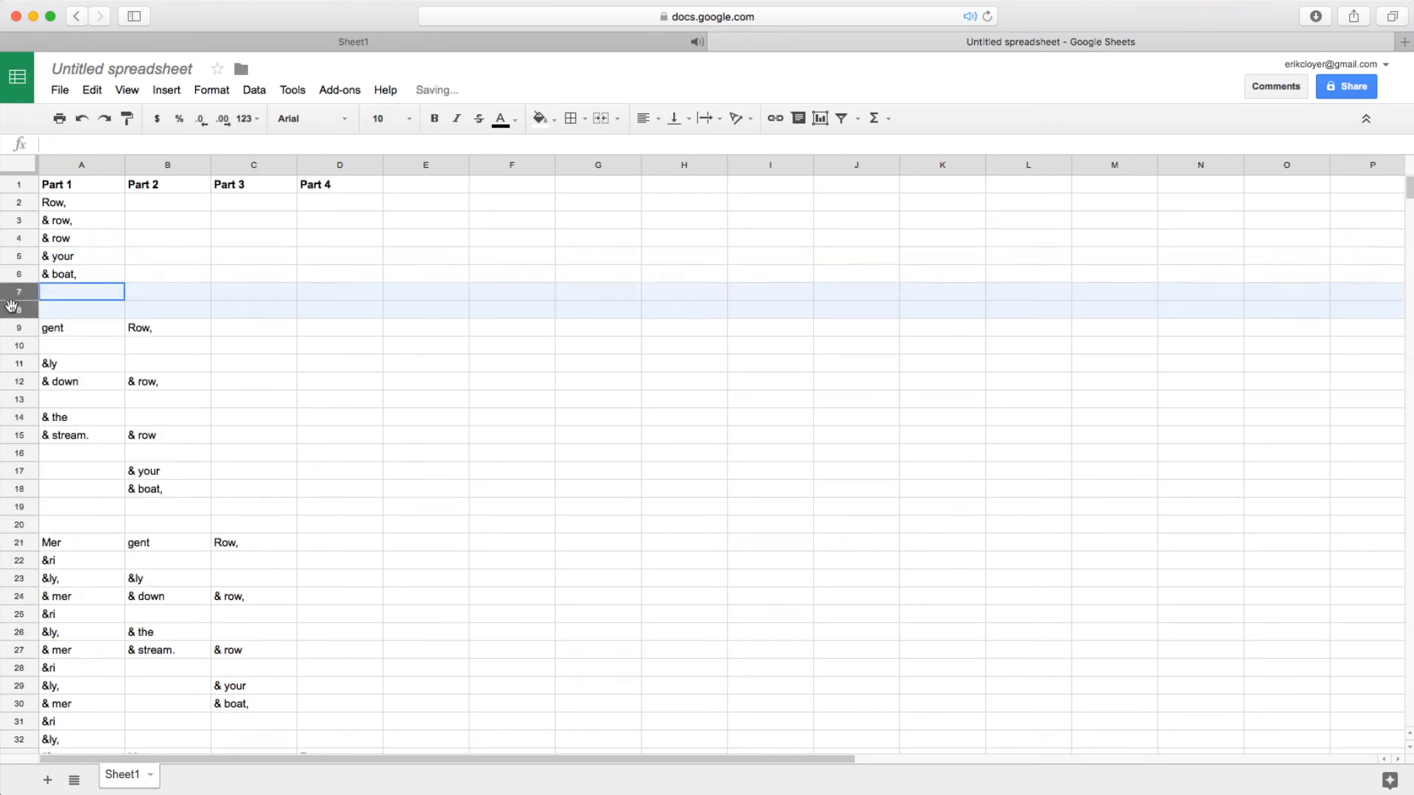
pyautogui.rightClick(11, 295)
pyautogui.click(61, 458)
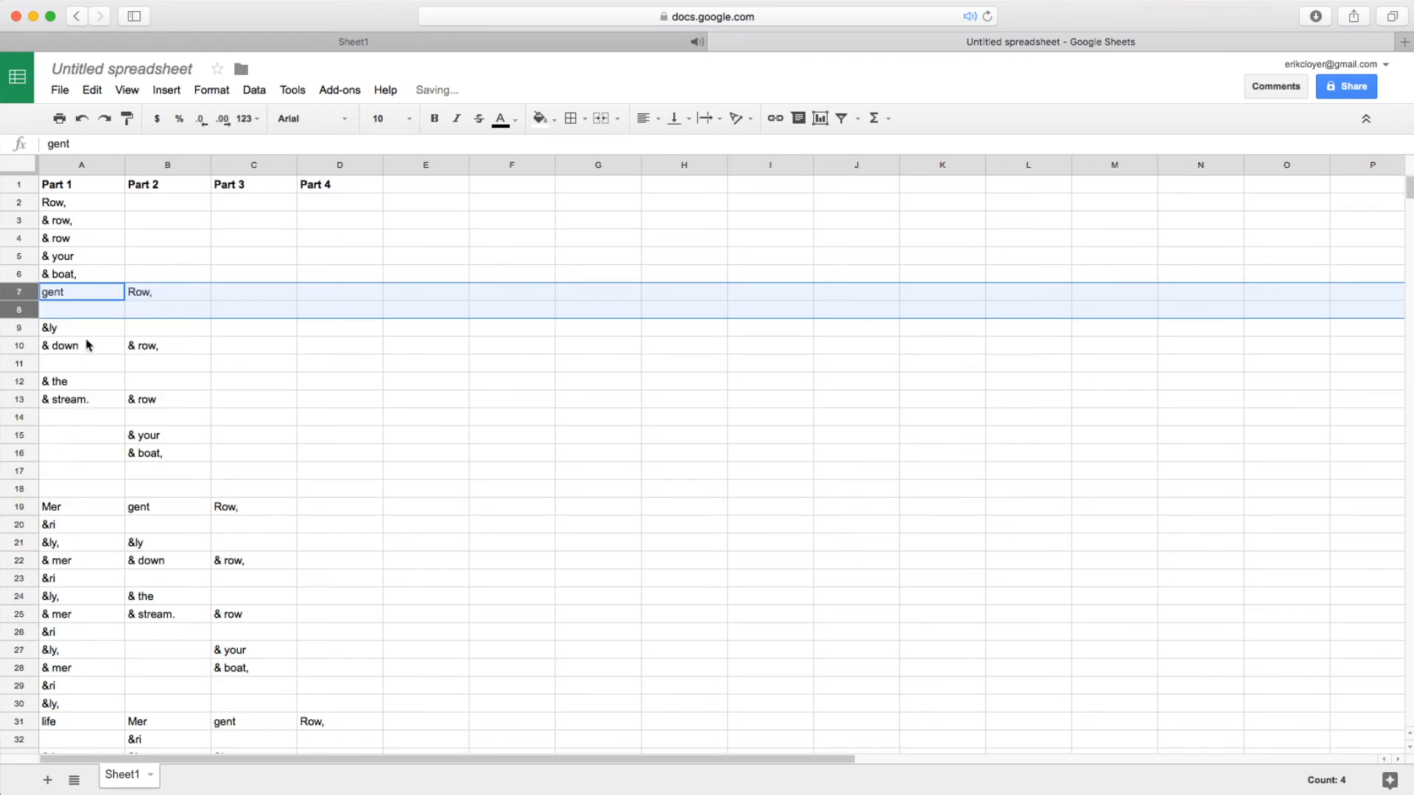
pyautogui.click(88, 346)
pyautogui.click(17, 310)
pyautogui.rightClick(16, 309)
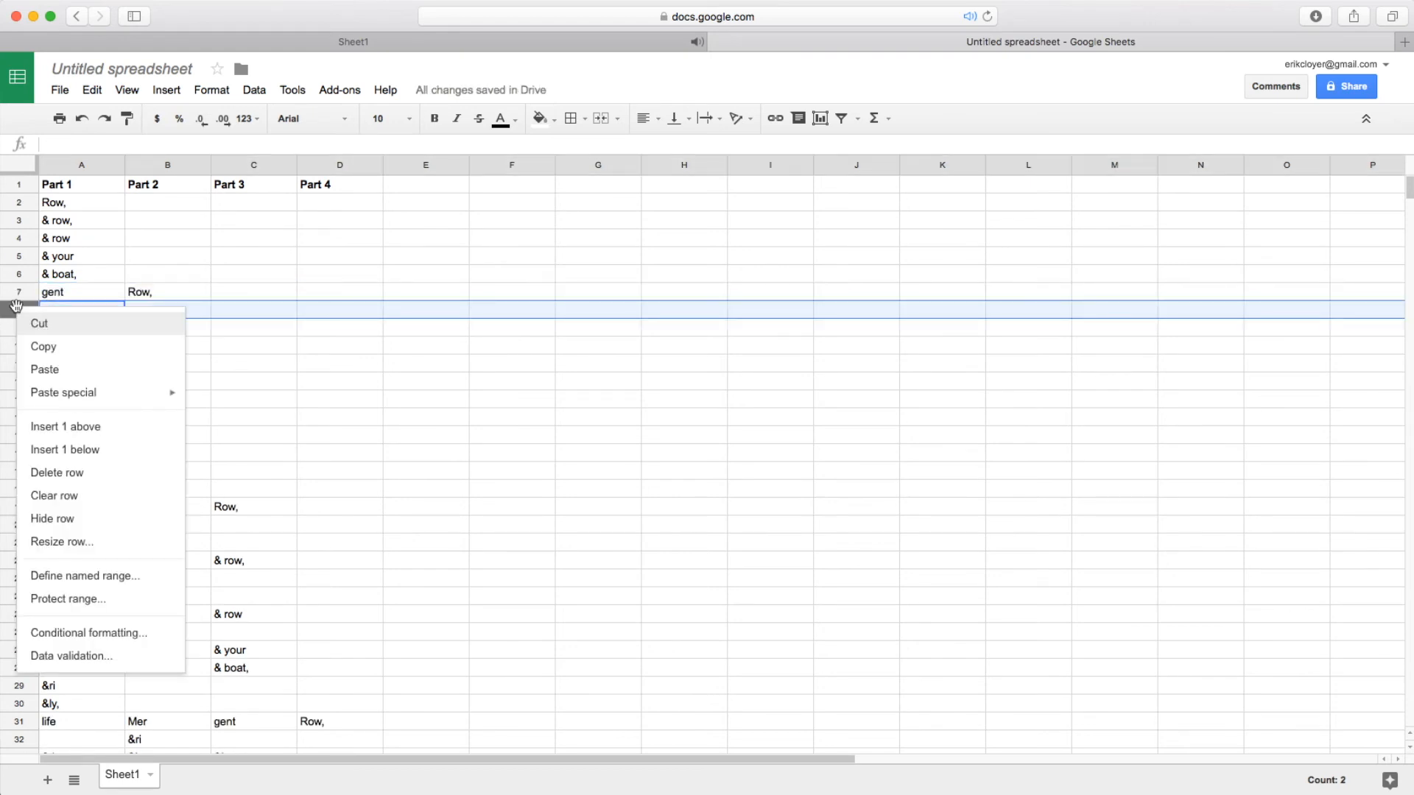
pyautogui.click(307, 352)
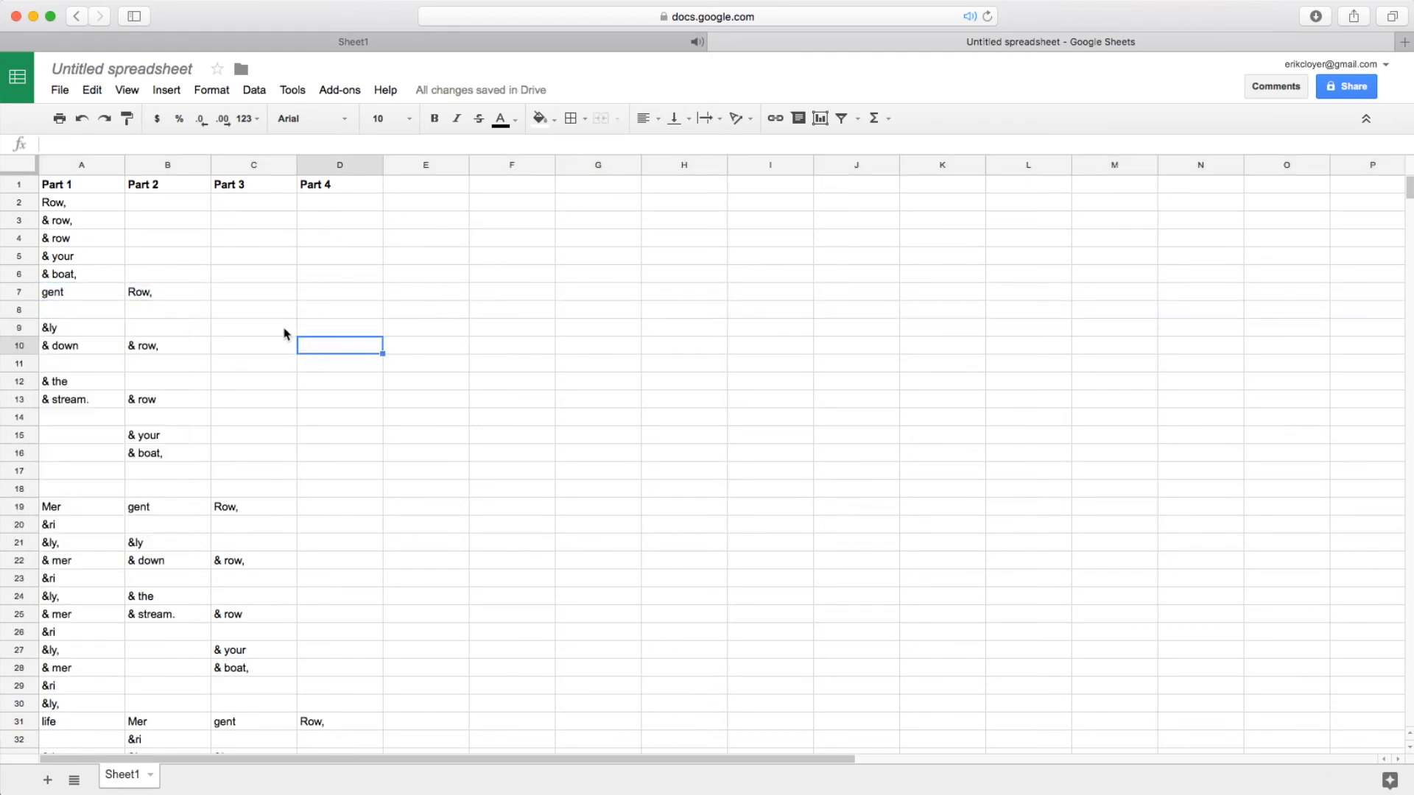
# Delete the blank row between "gent" and "&ly" and the blank row between "& down" and "& the" in Part 1
pyautogui.click(68, 314)
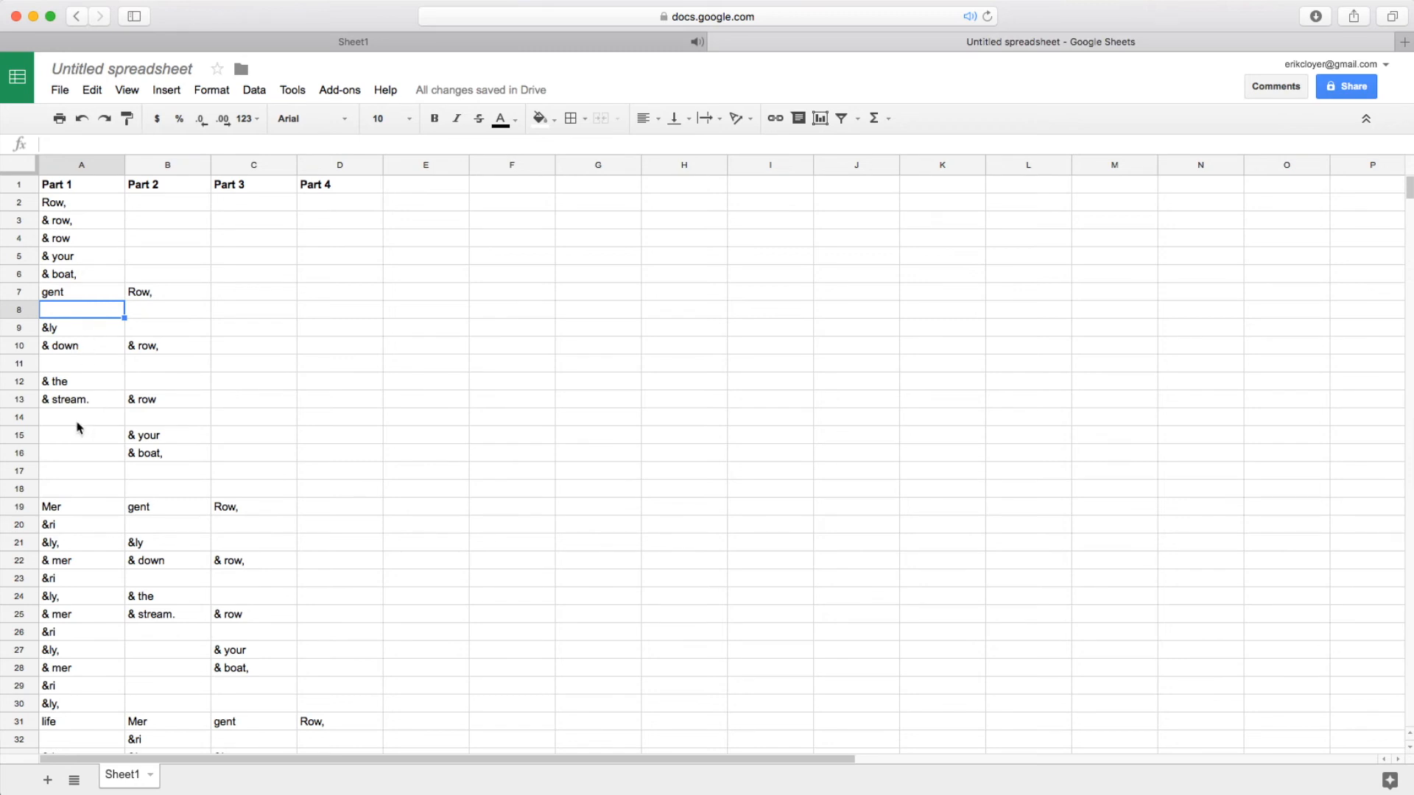
pyautogui.click(177, 316)
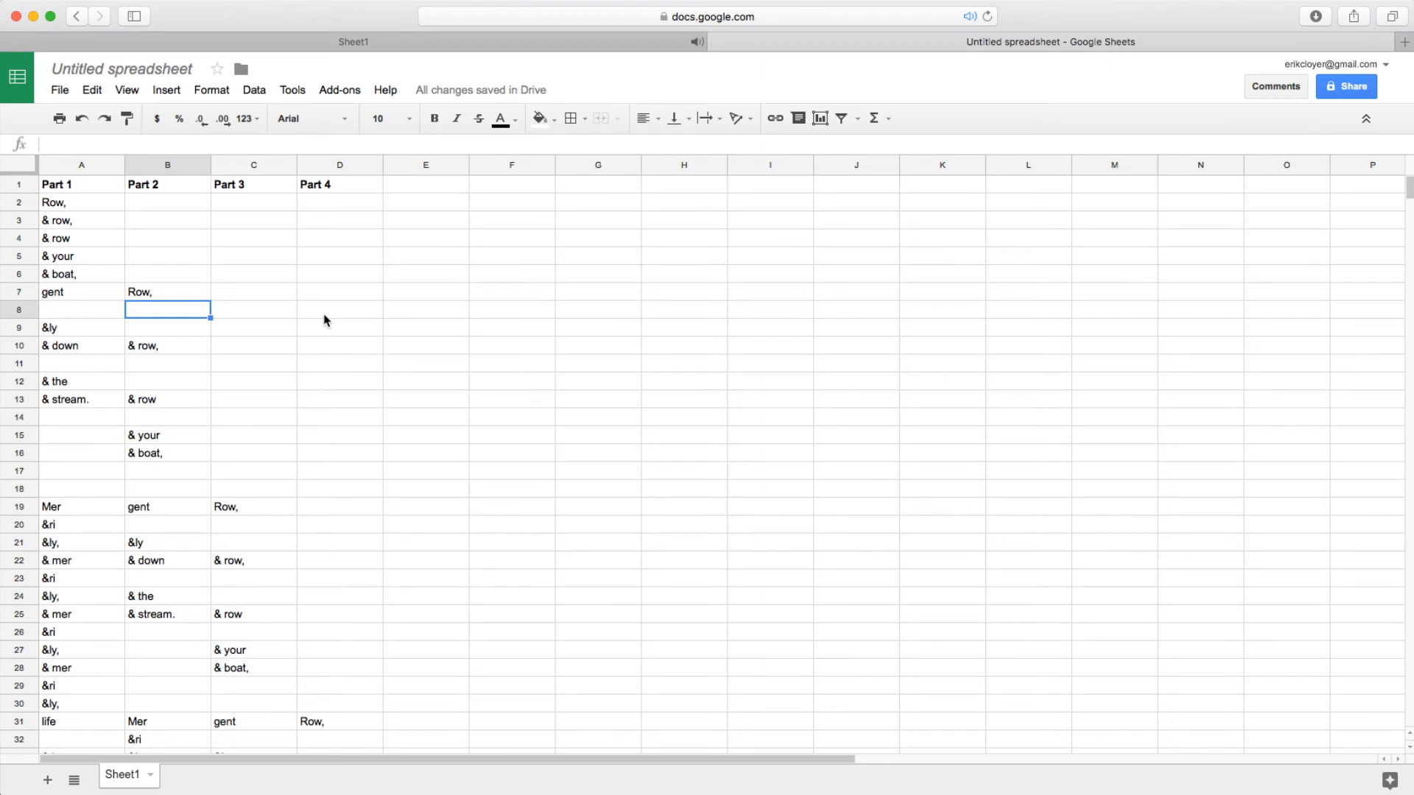
pyautogui.click(26, 317)
pyautogui.rightClick(25, 317)
pyautogui.click(83, 476)
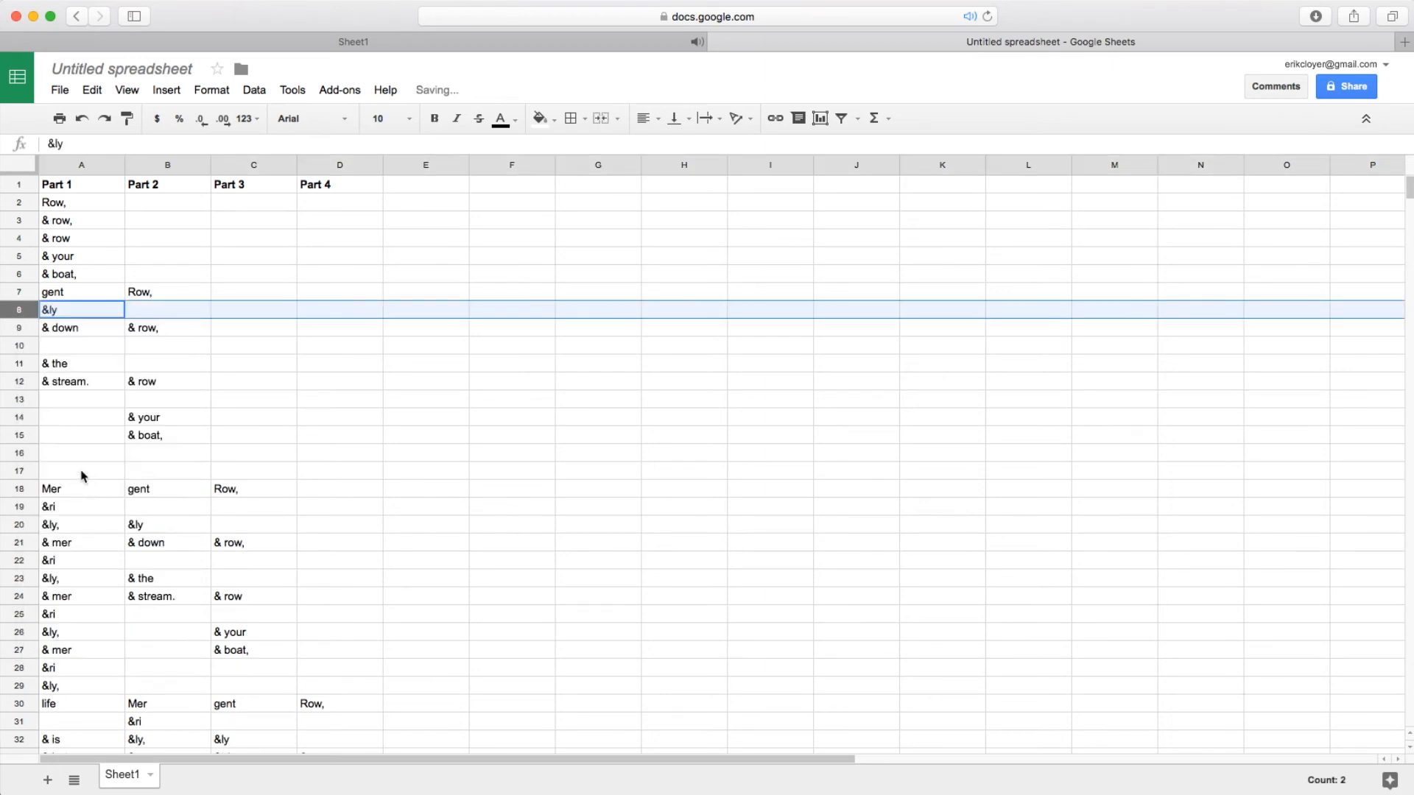
pyautogui.click(18, 345)
pyautogui.rightClick(18, 346)
pyautogui.click(64, 501)
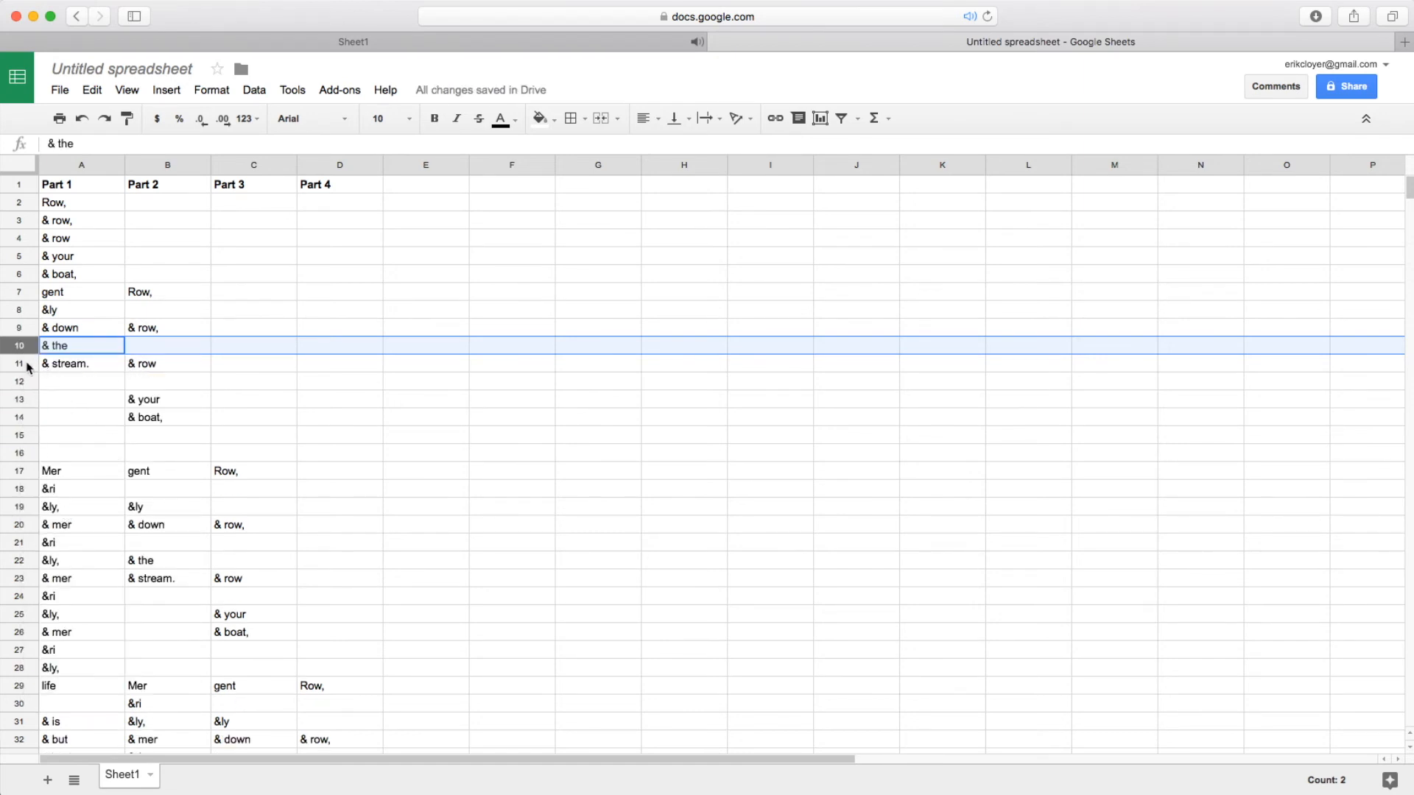
# Compare Part 1's "& stream." with the spacing of Part 2's "& row", "& your" and "& boat," in rows 11 to 14
pyautogui.click(81, 368)
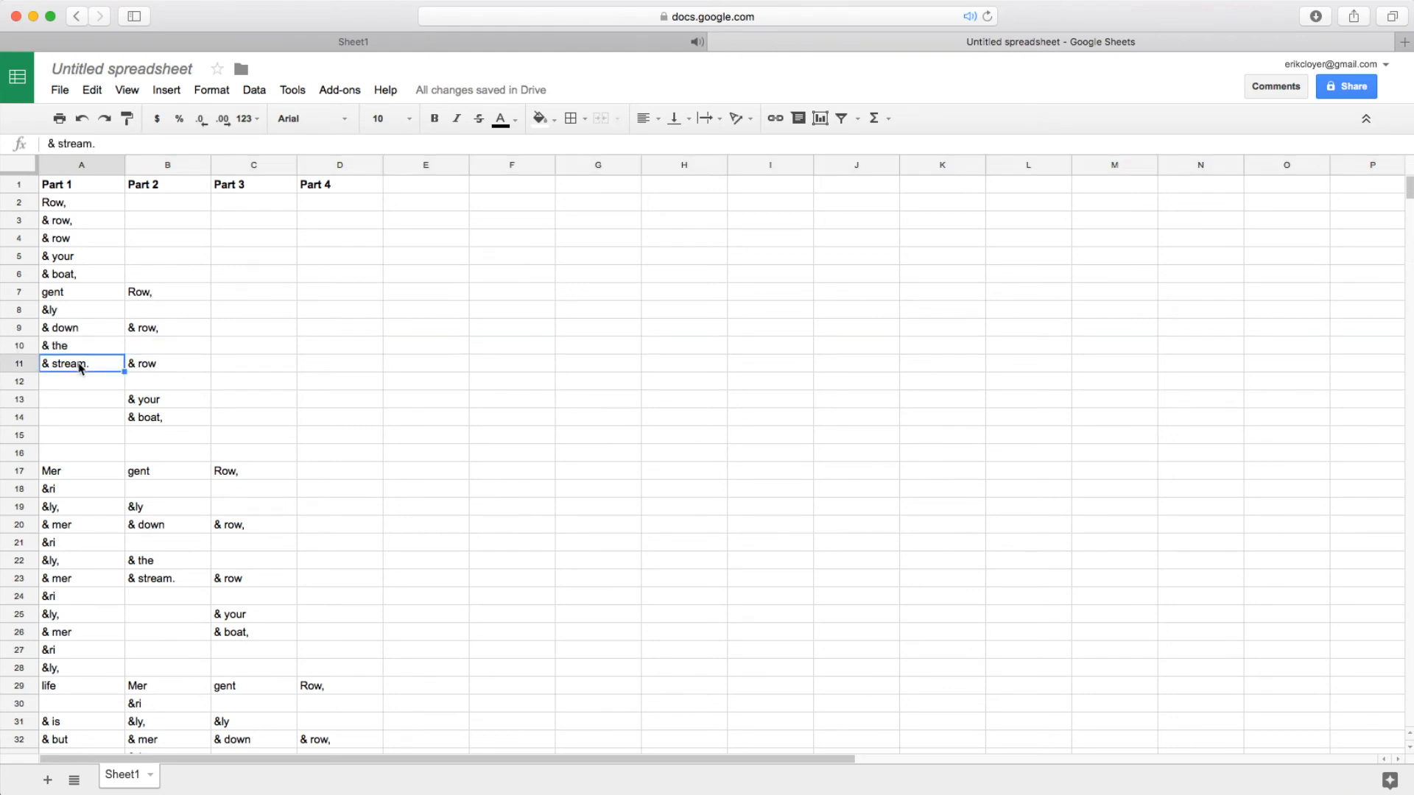
pyautogui.click(162, 369)
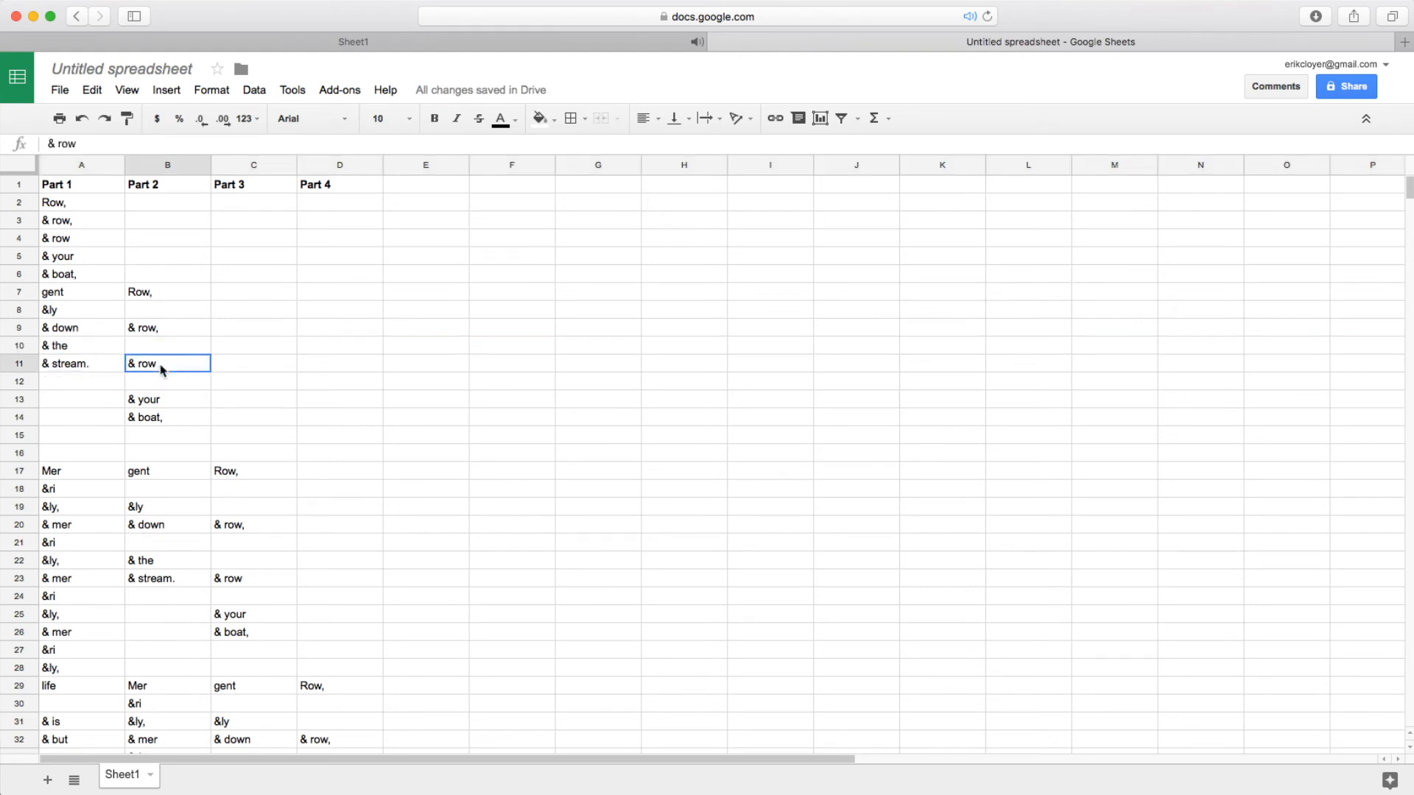
pyautogui.click(180, 405)
pyautogui.click(179, 420)
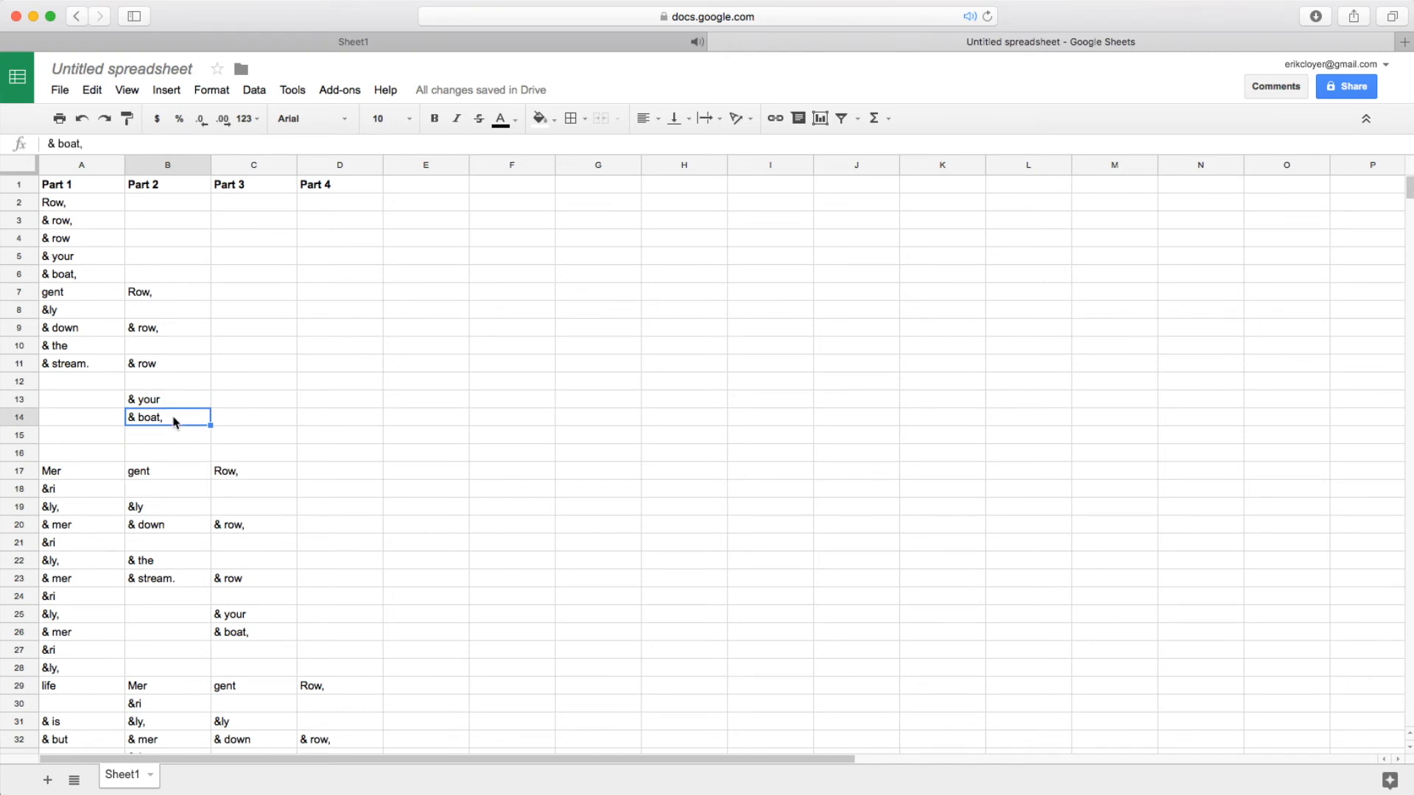
# Add "& your" and "& boat," as second and third lines beneath "& row" in Part 2's cell B11
pyautogui.doubleClick(175, 363)
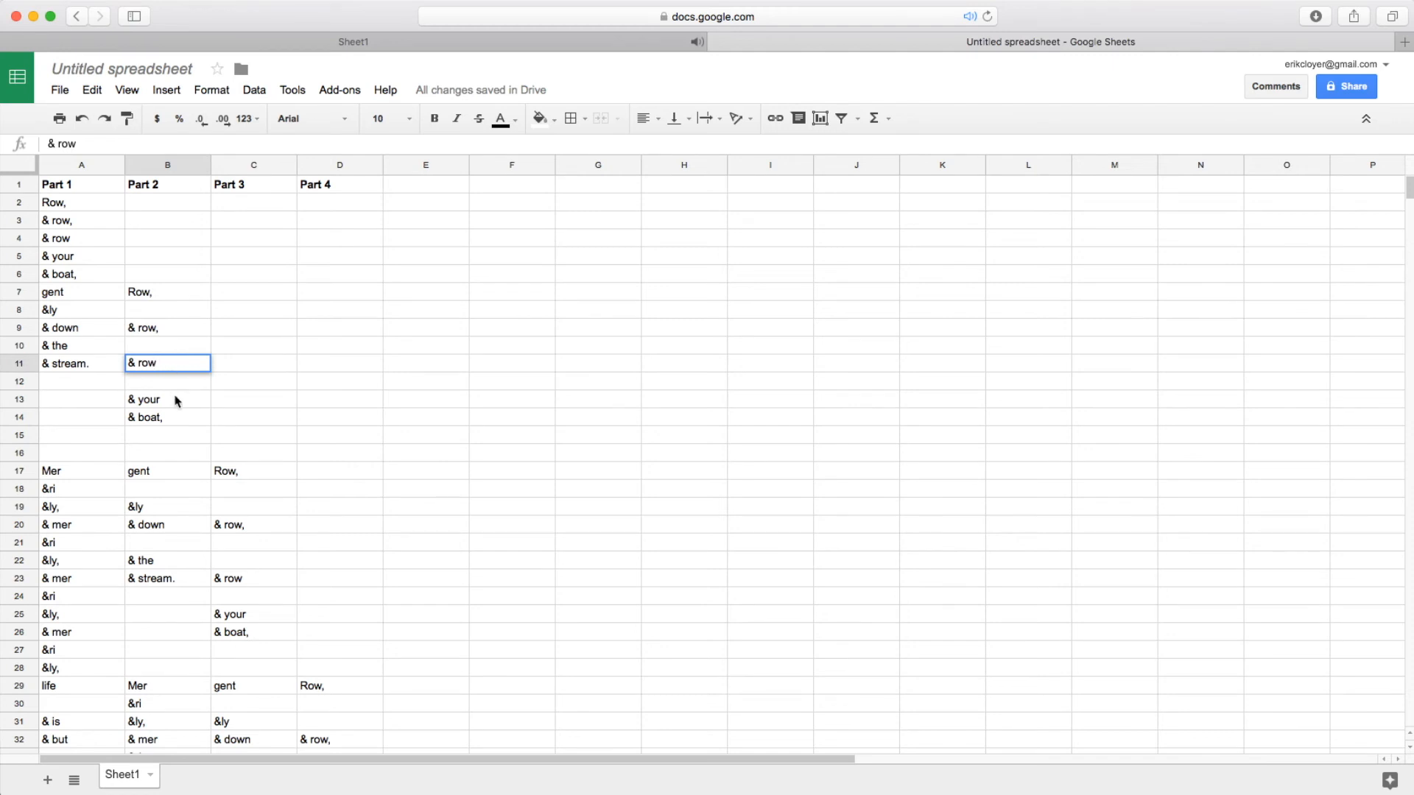
pyautogui.hotkey('alt', 'Return')
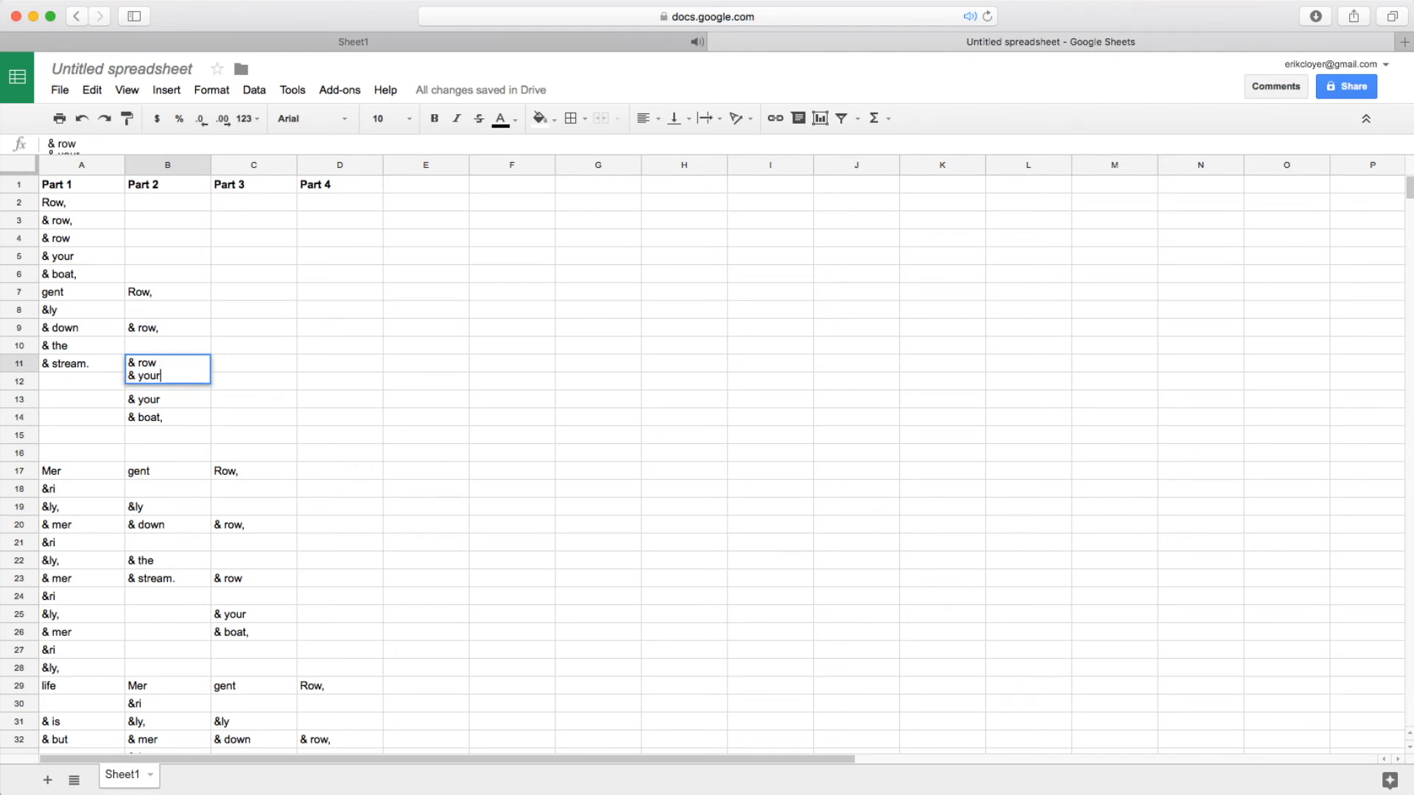
pyautogui.write('& your')
pyautogui.hotkey('alt', 'Return')
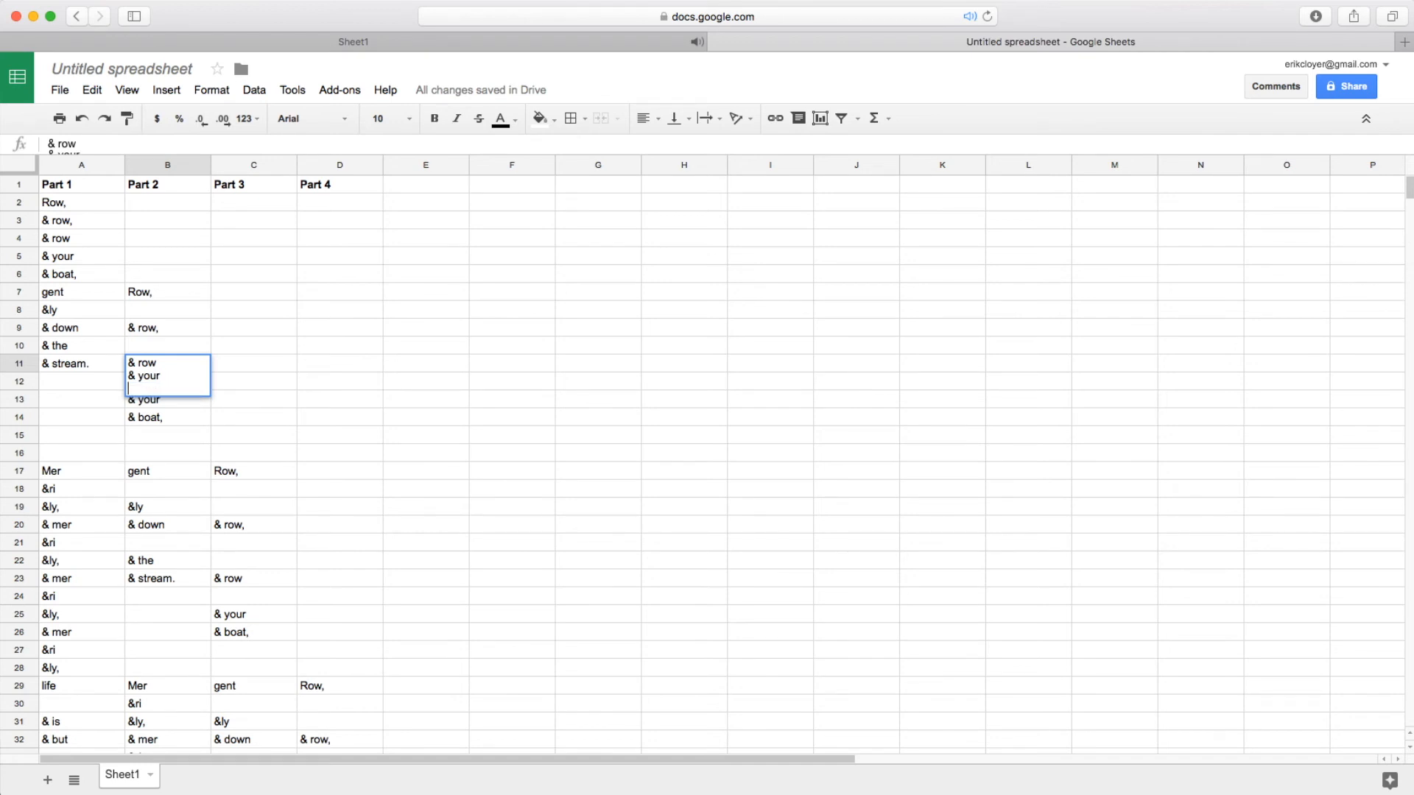
pyautogui.write('& boat,')
pyautogui.click(215, 422)
pyautogui.click(164, 381)
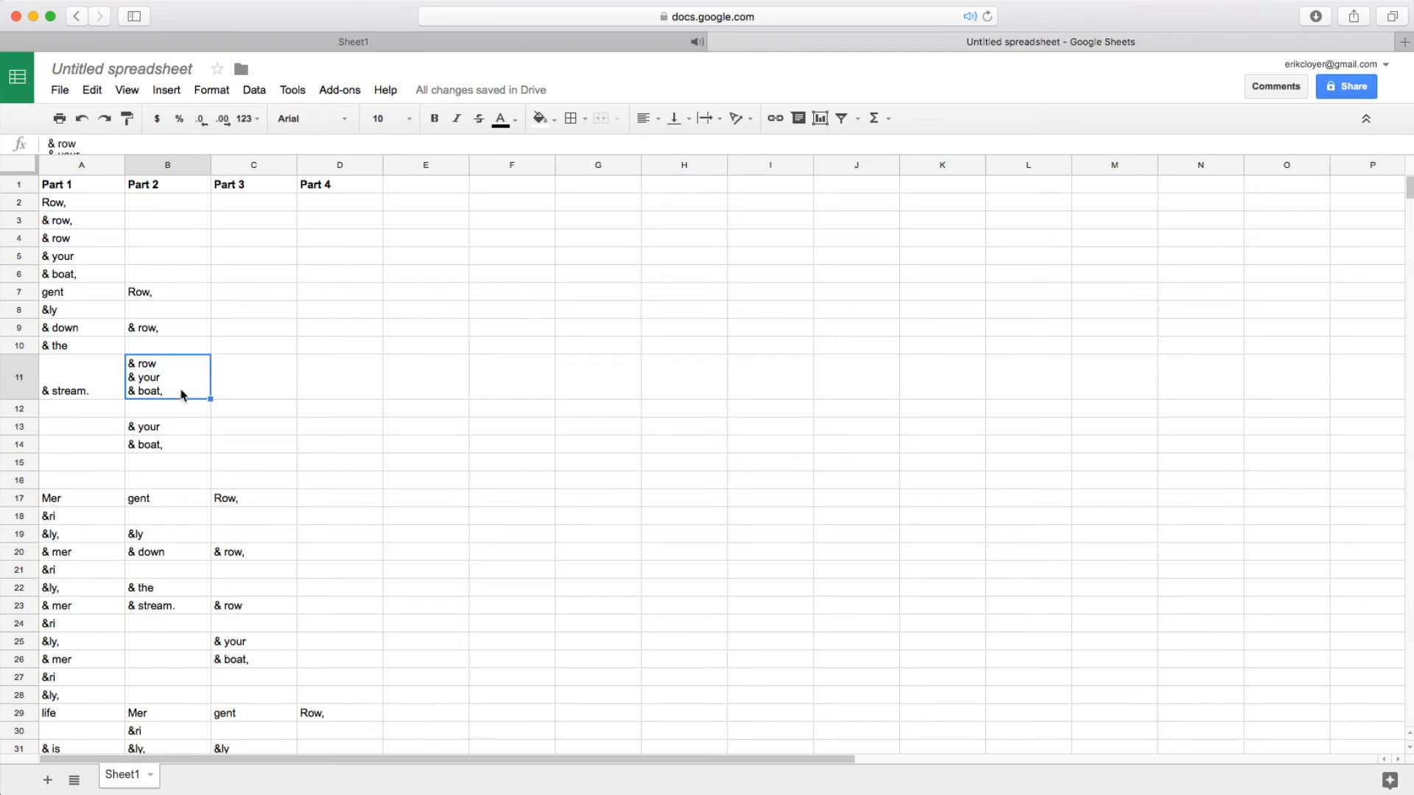
# Append the delay +2 to "& your" and +3 to "& boat," inside Part 2's multi-line cell B11
pyautogui.click(180, 413)
pyautogui.click(181, 427)
pyautogui.click(181, 447)
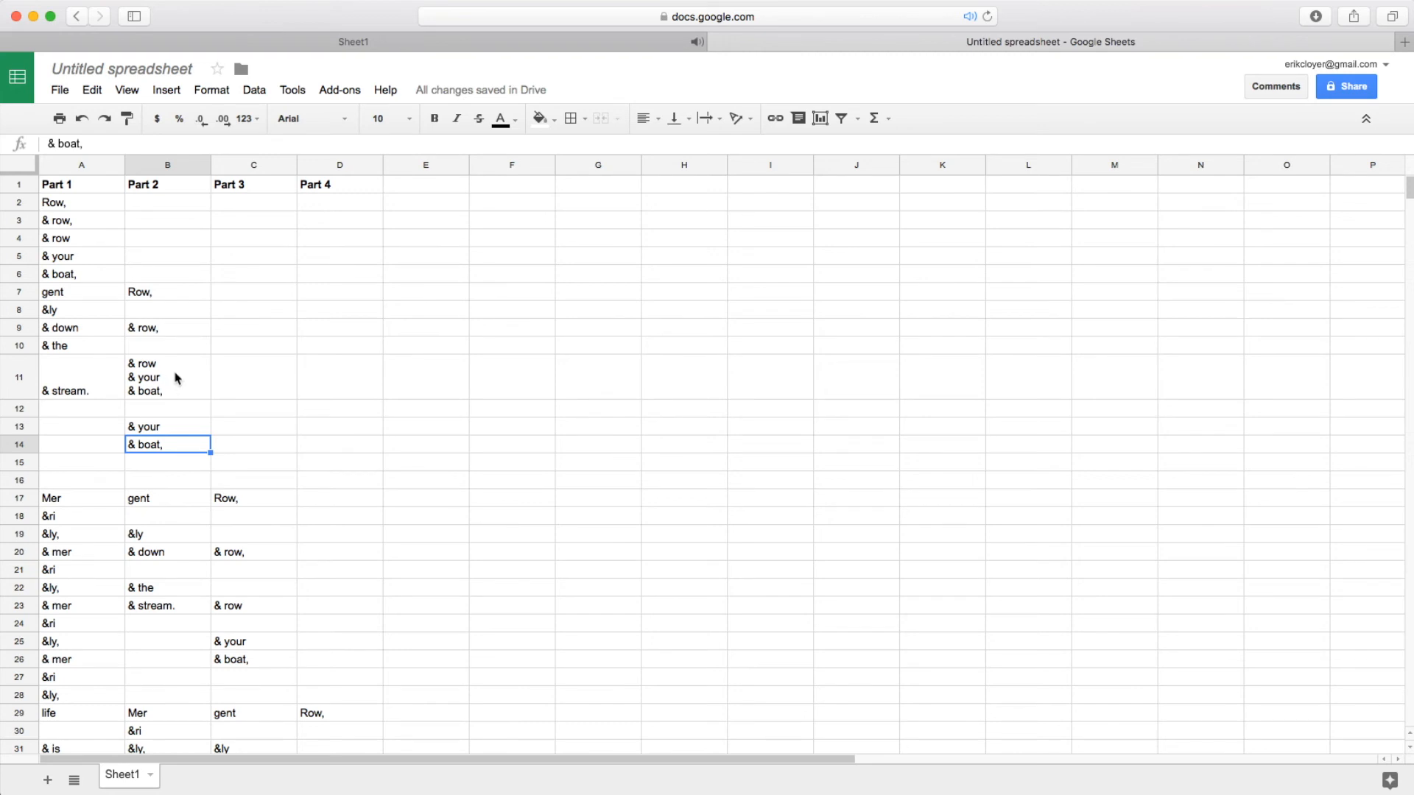
pyautogui.click(102, 380)
pyautogui.click(152, 380)
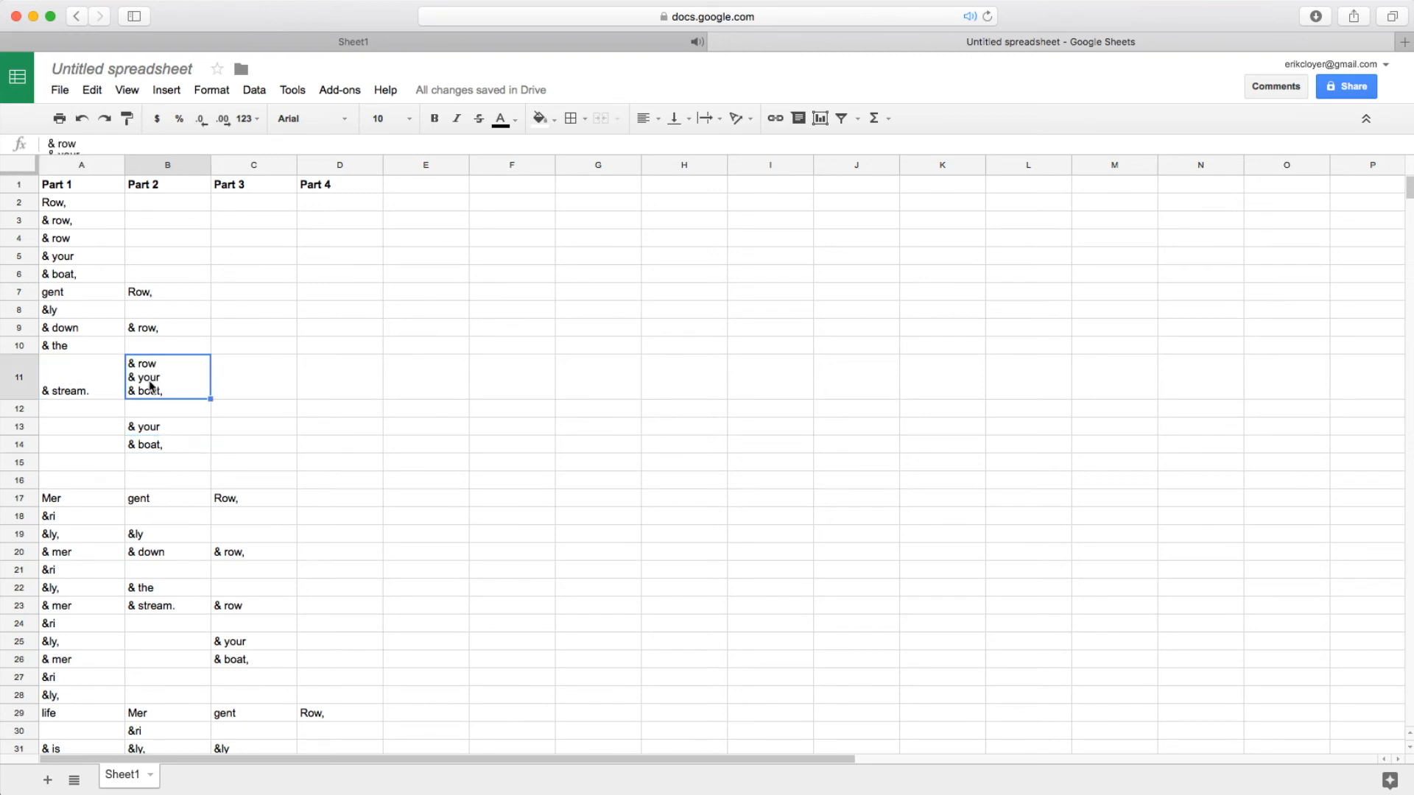
pyautogui.click(177, 427)
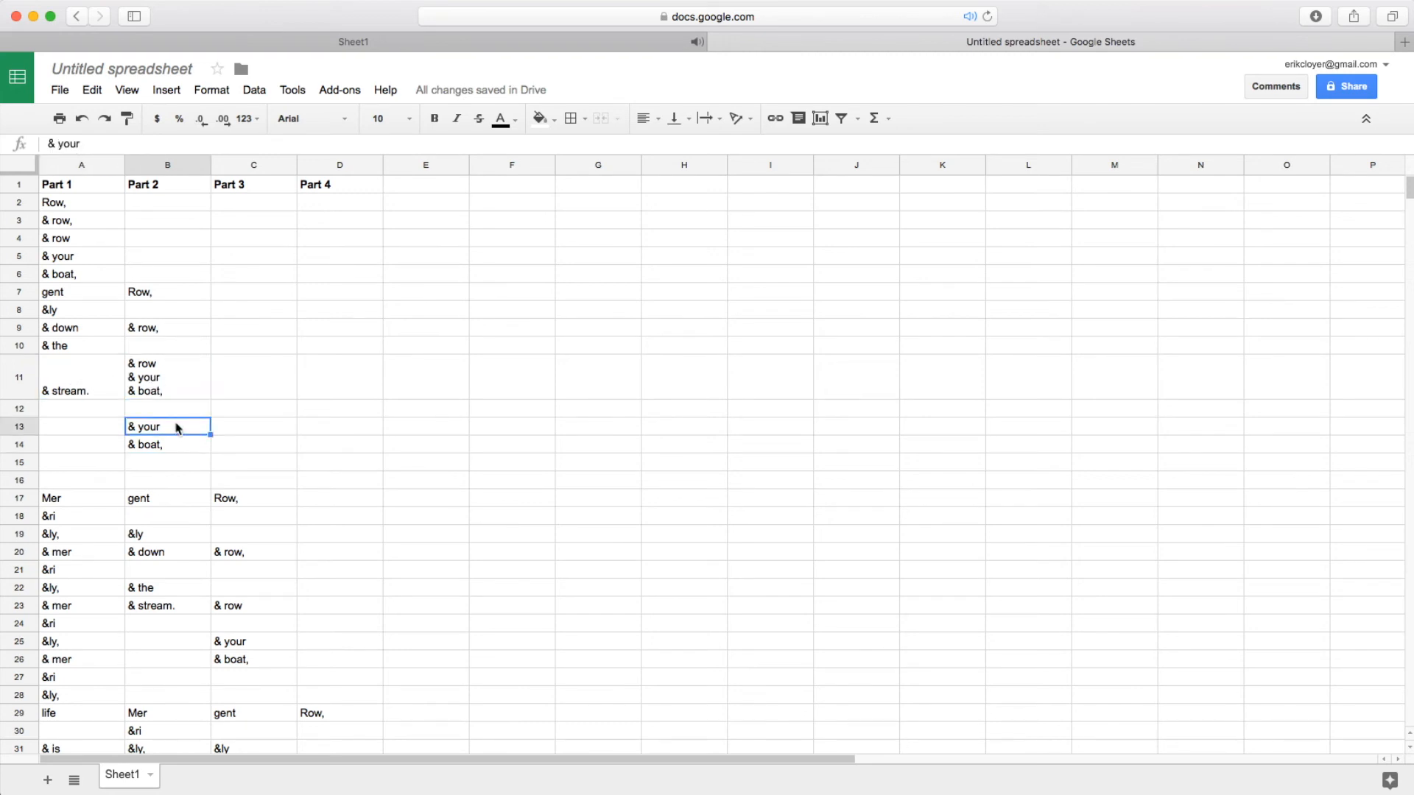
pyautogui.doubleClick(171, 376)
pyautogui.write('+2')
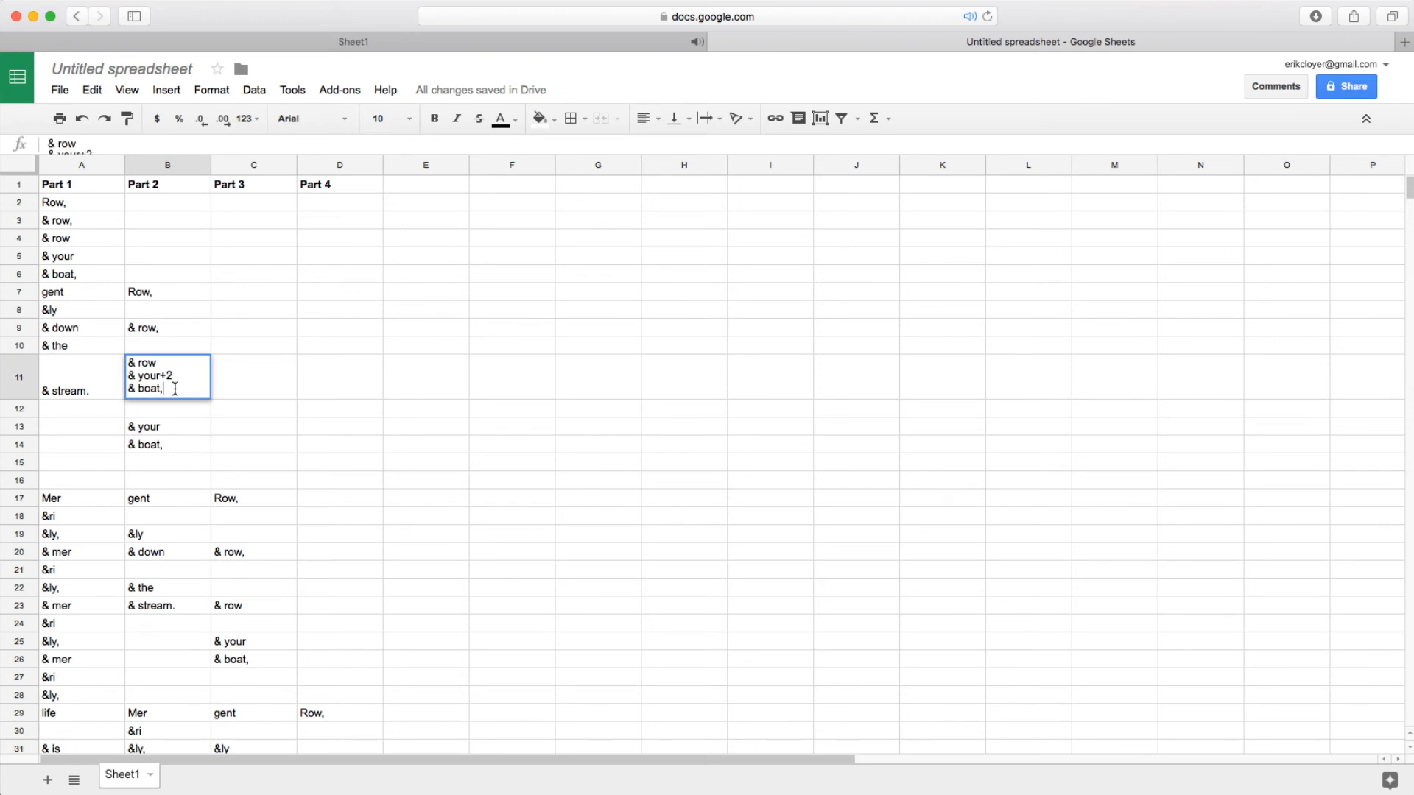
pyautogui.write('+3')
pyautogui.click(215, 431)
# Delete rows 12 to 16, which hold the old separate "& your" and "& boat," entries of Part 2
pyautogui.moveTo(22, 409); pyautogui.dragTo(20, 480)
pyautogui.rightClick(25, 435)
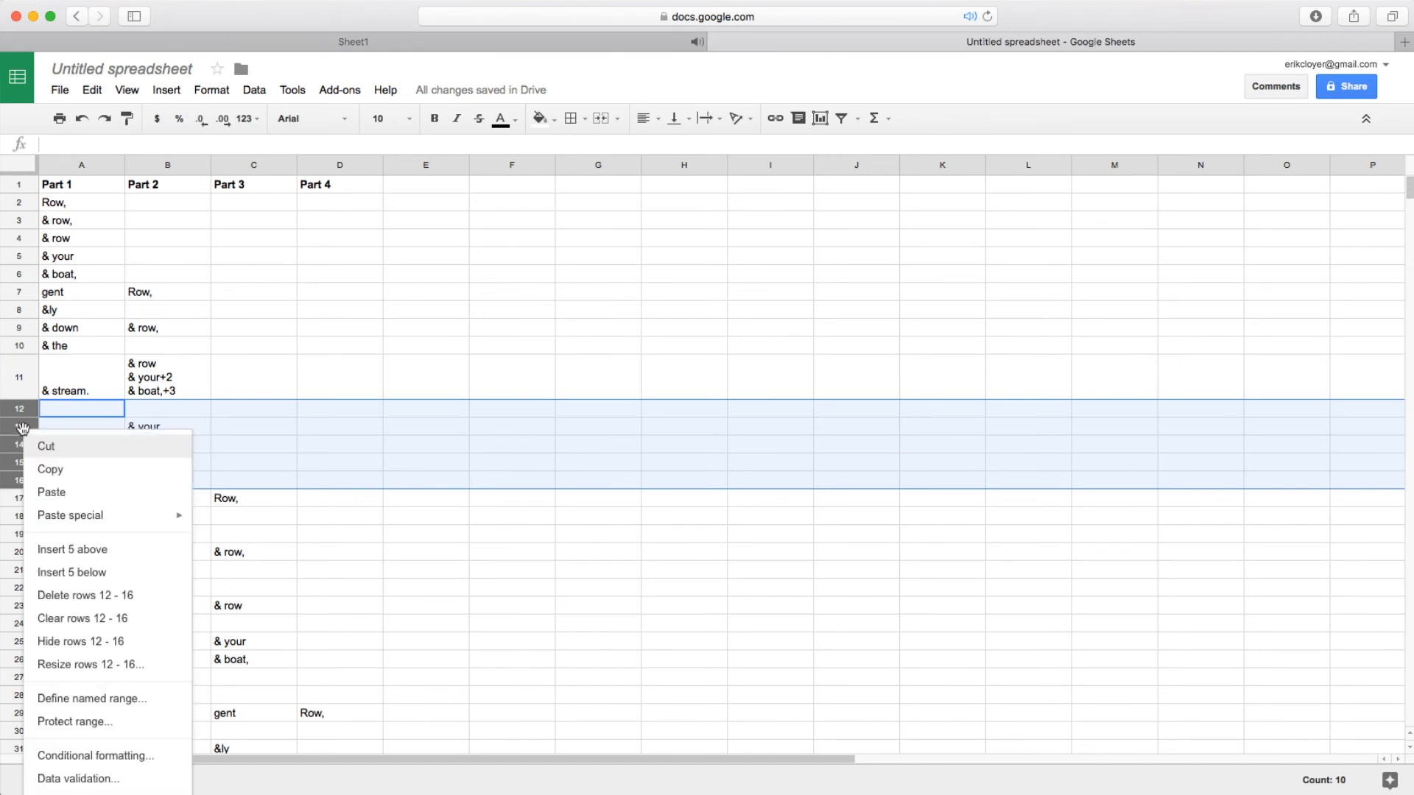
pyautogui.click(71, 592)
pyautogui.click(337, 517)
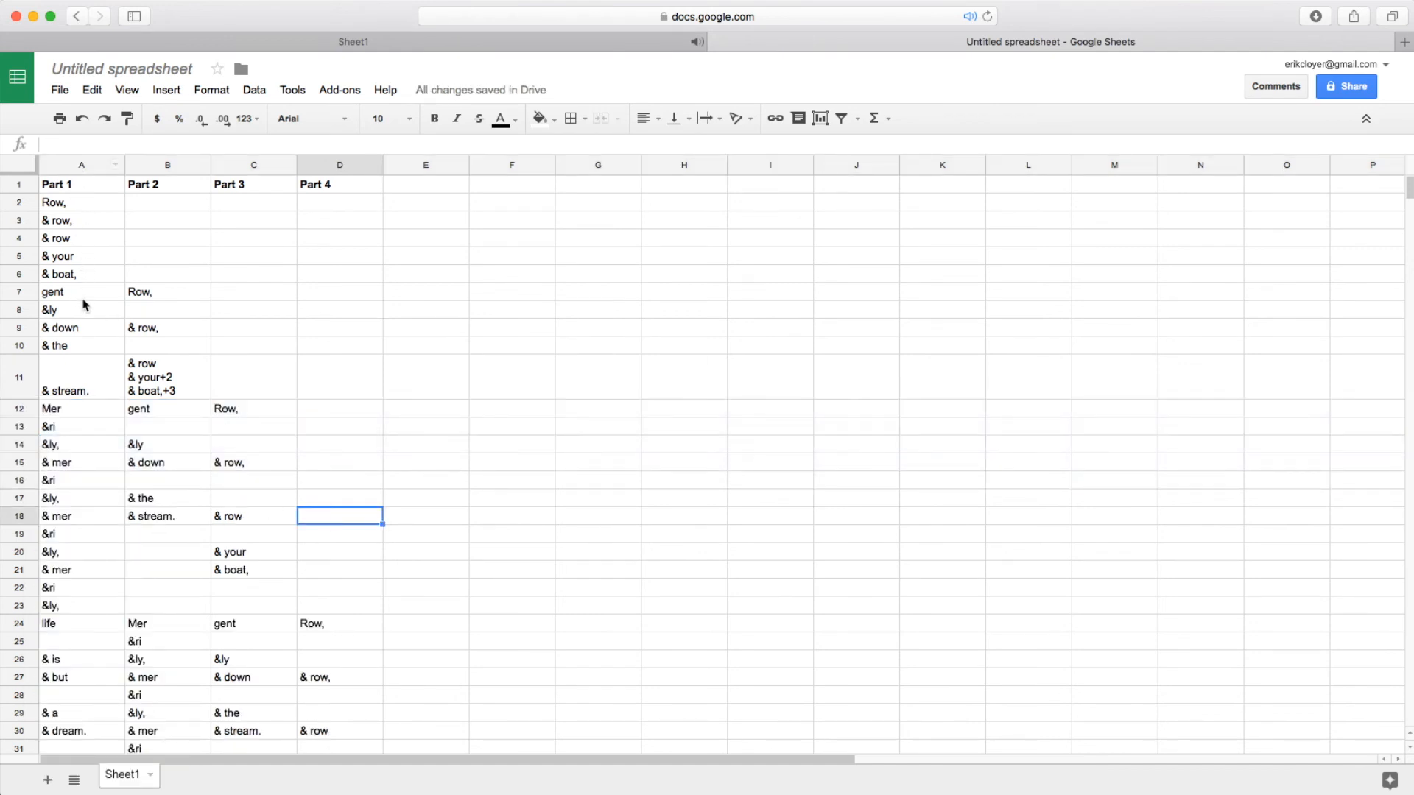
pyautogui.click(86, 388)
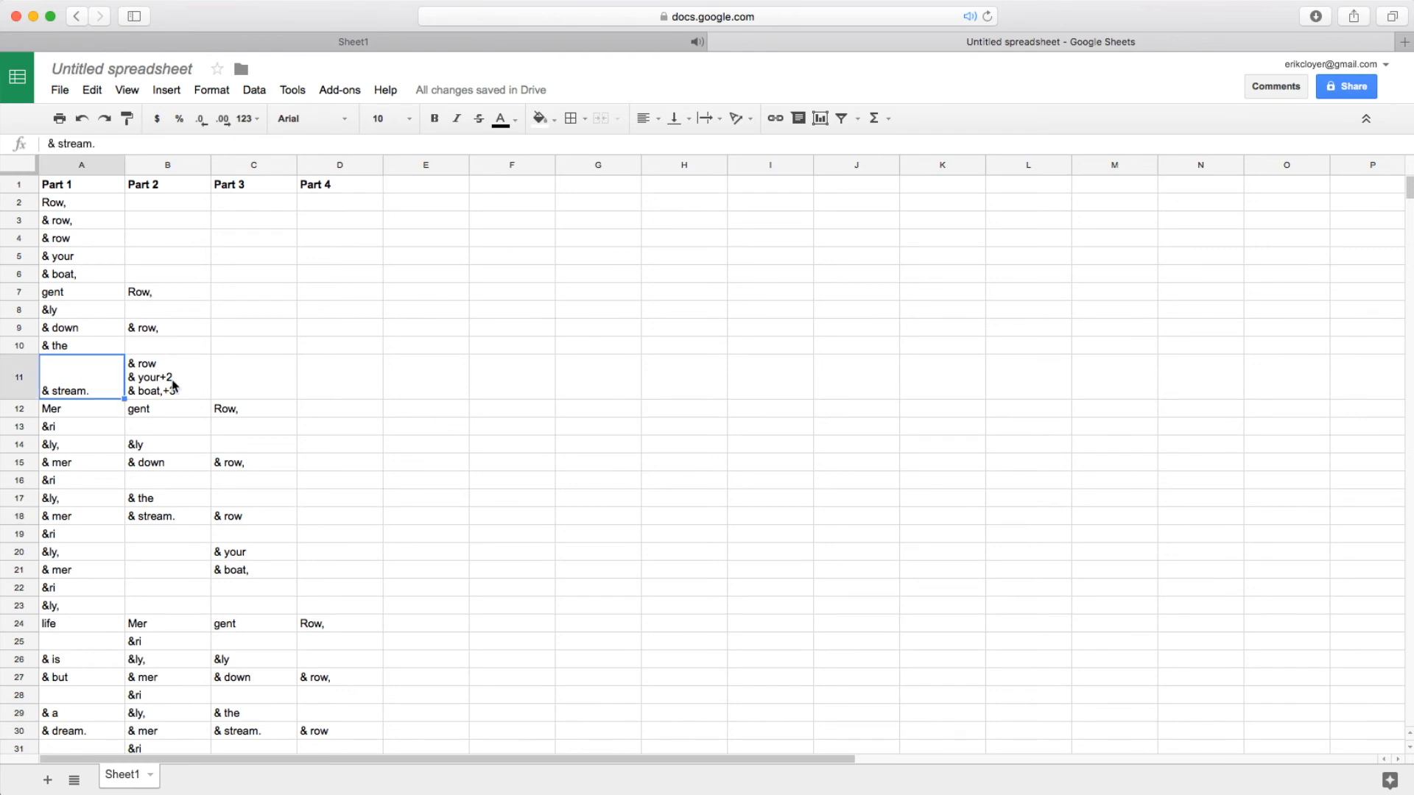
pyautogui.click(166, 372)
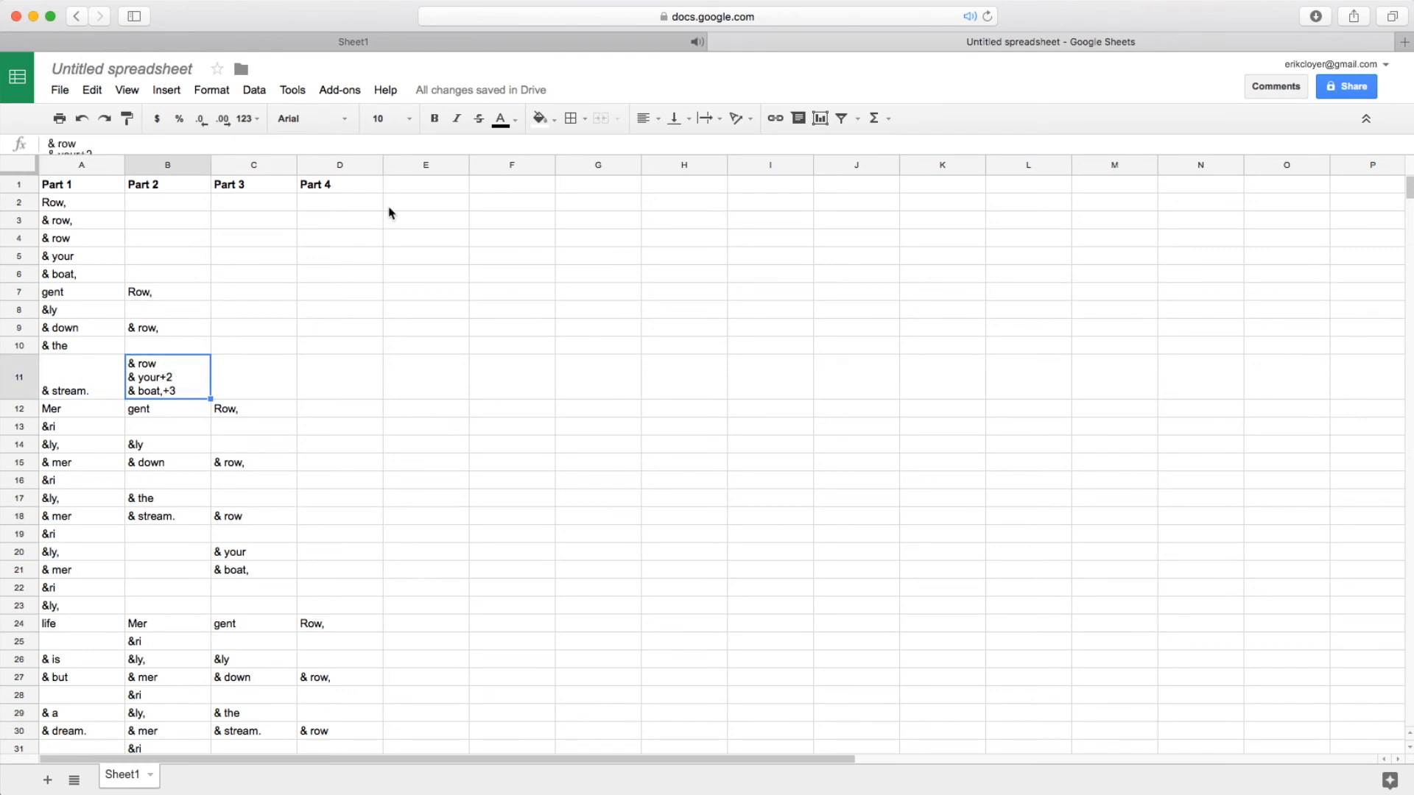
# Add a column headed "Pulse" in E1 and enter 130/3 below it in E2
pyautogui.click(409, 187)
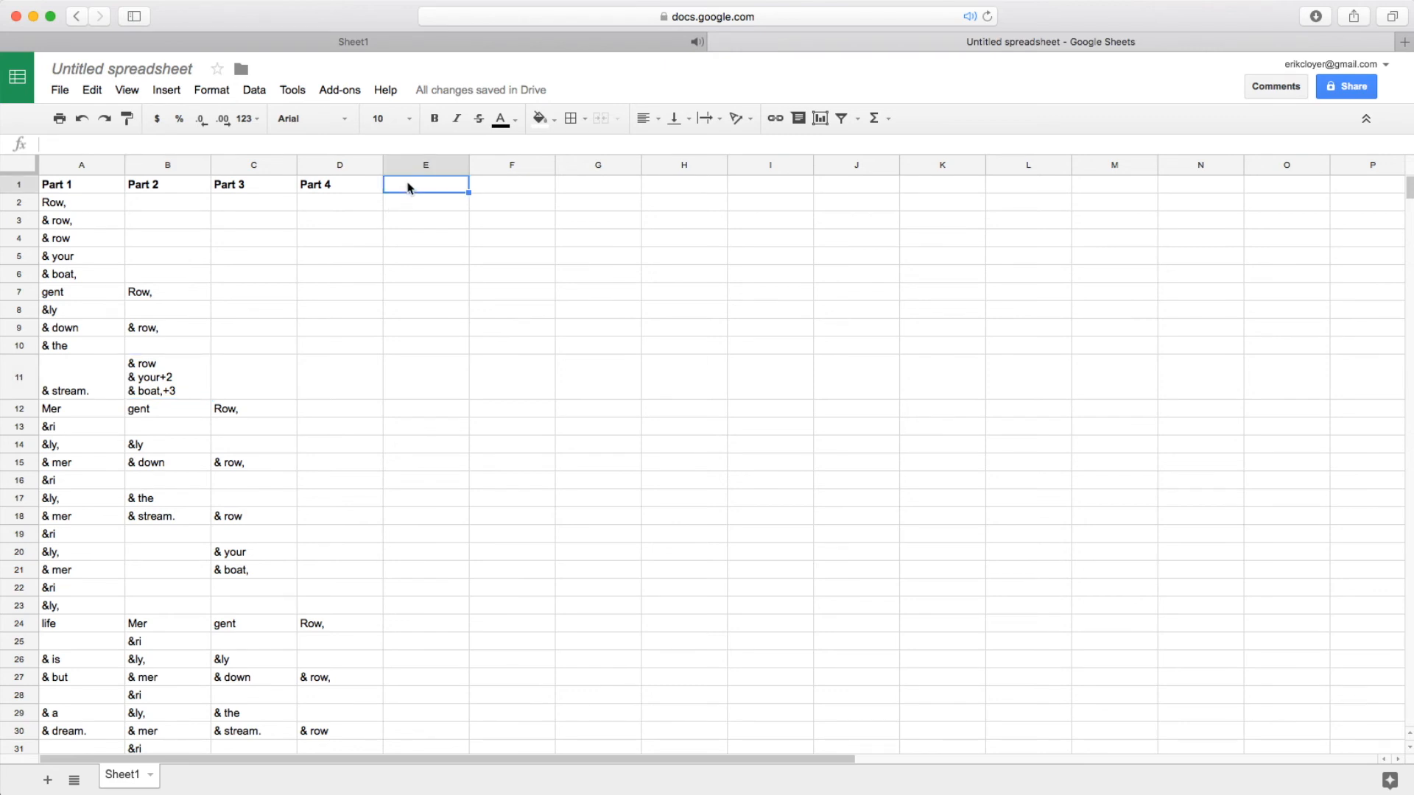
pyautogui.write('Pulse')
pyautogui.press('Return')
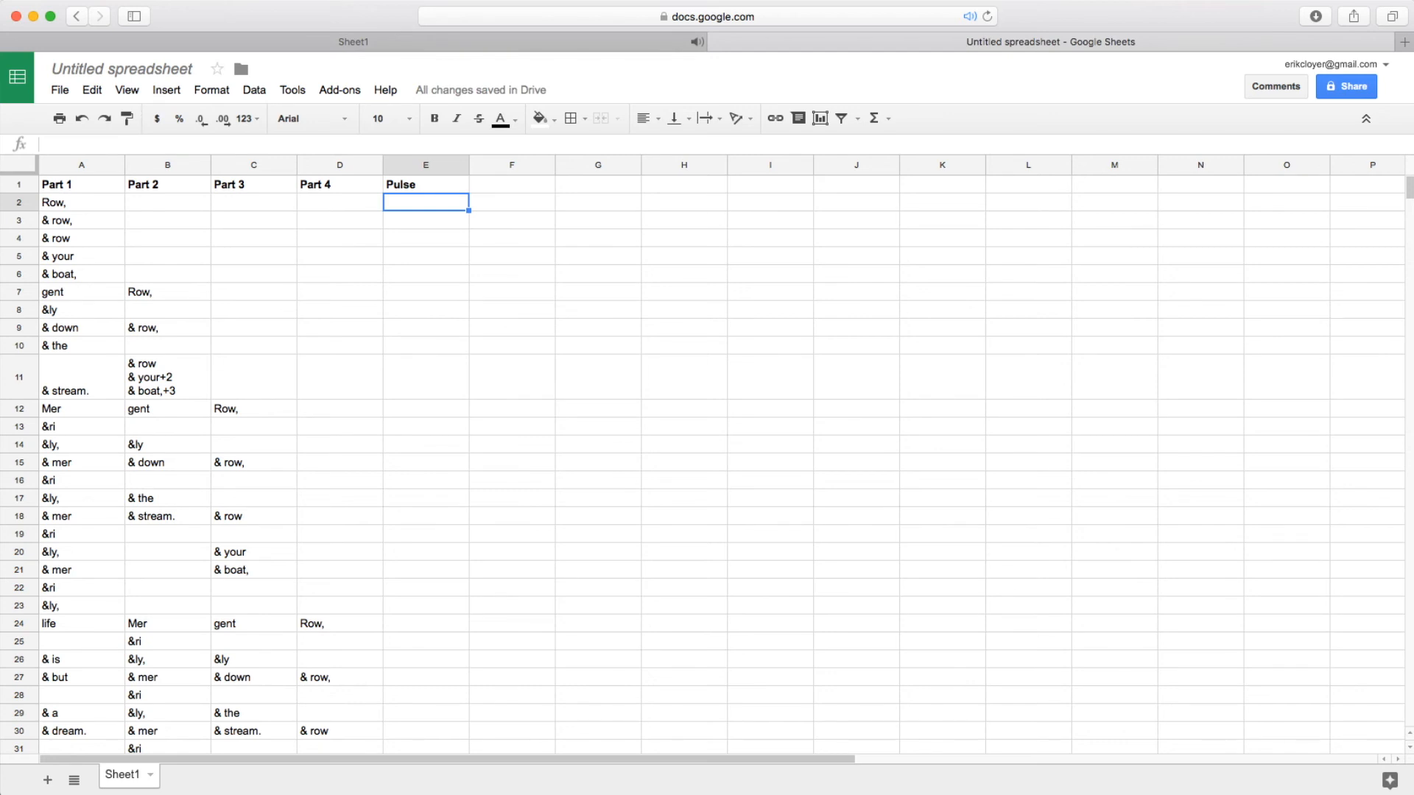
pyautogui.write('130/3')
pyautogui.press('Return')
pyautogui.press('Up')
pyautogui.click(93, 375)
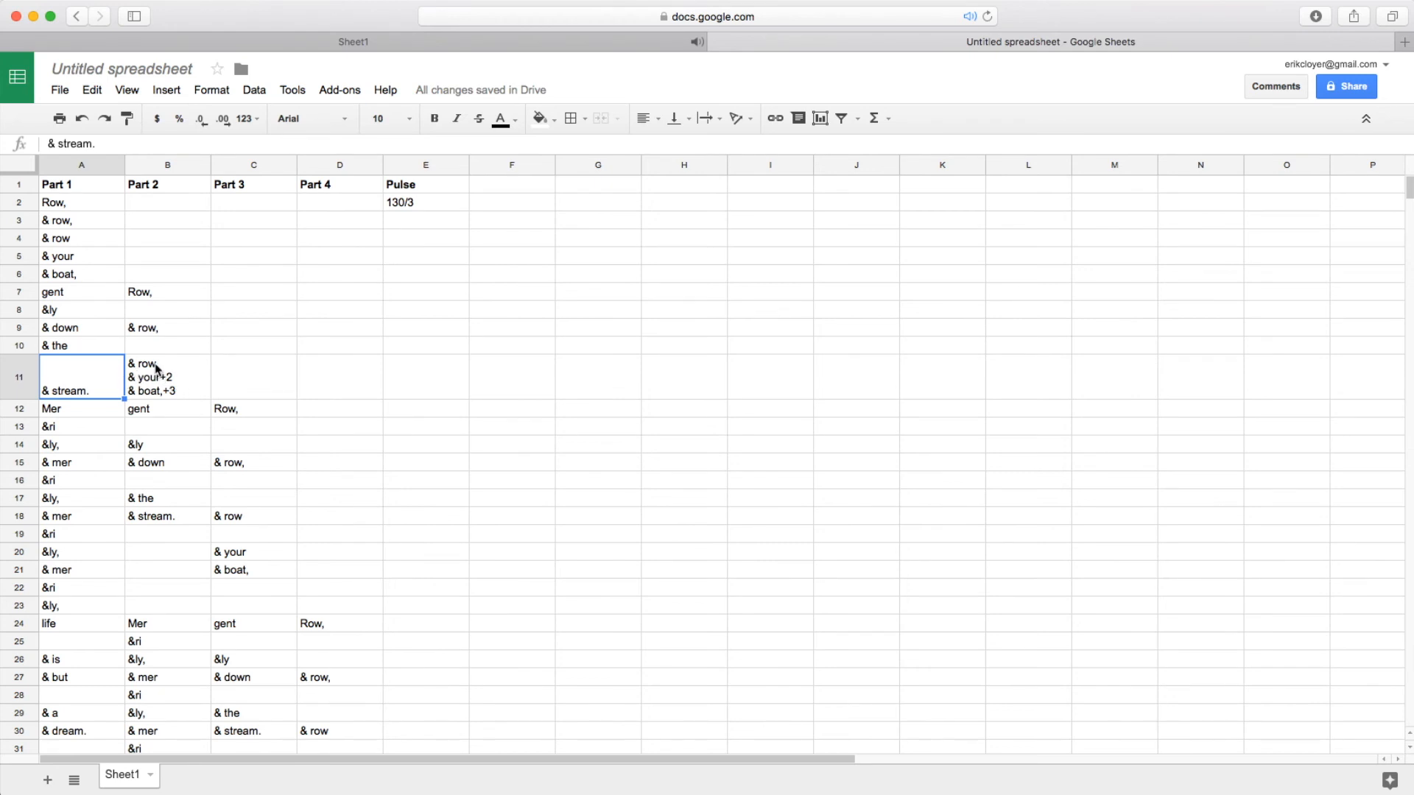
pyautogui.click(230, 385)
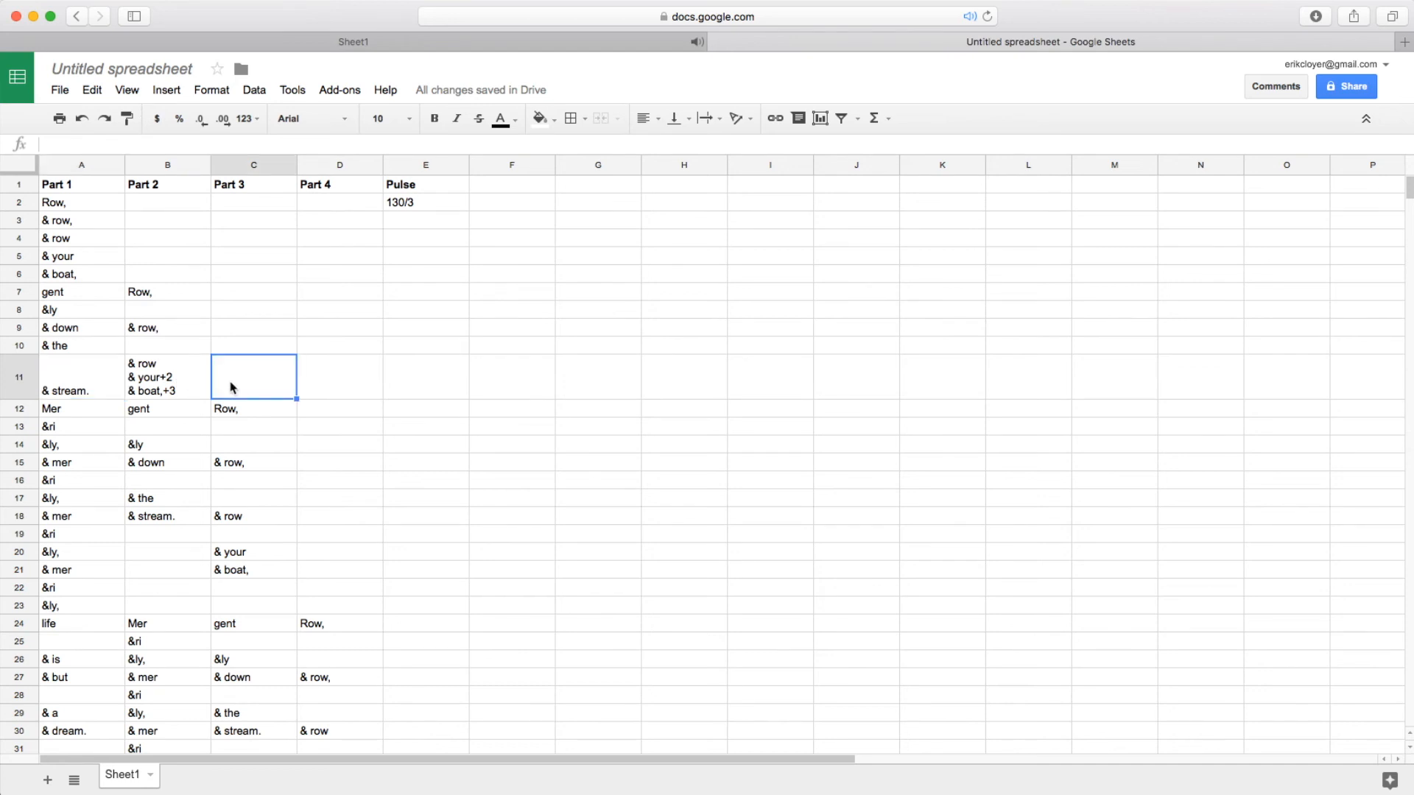
# Switch to Stepworks, reload the script and perform it through "gently down the stream." to test the delayed Part 2 words
pyautogui.click(312, 42)
pyautogui.press('super+r')
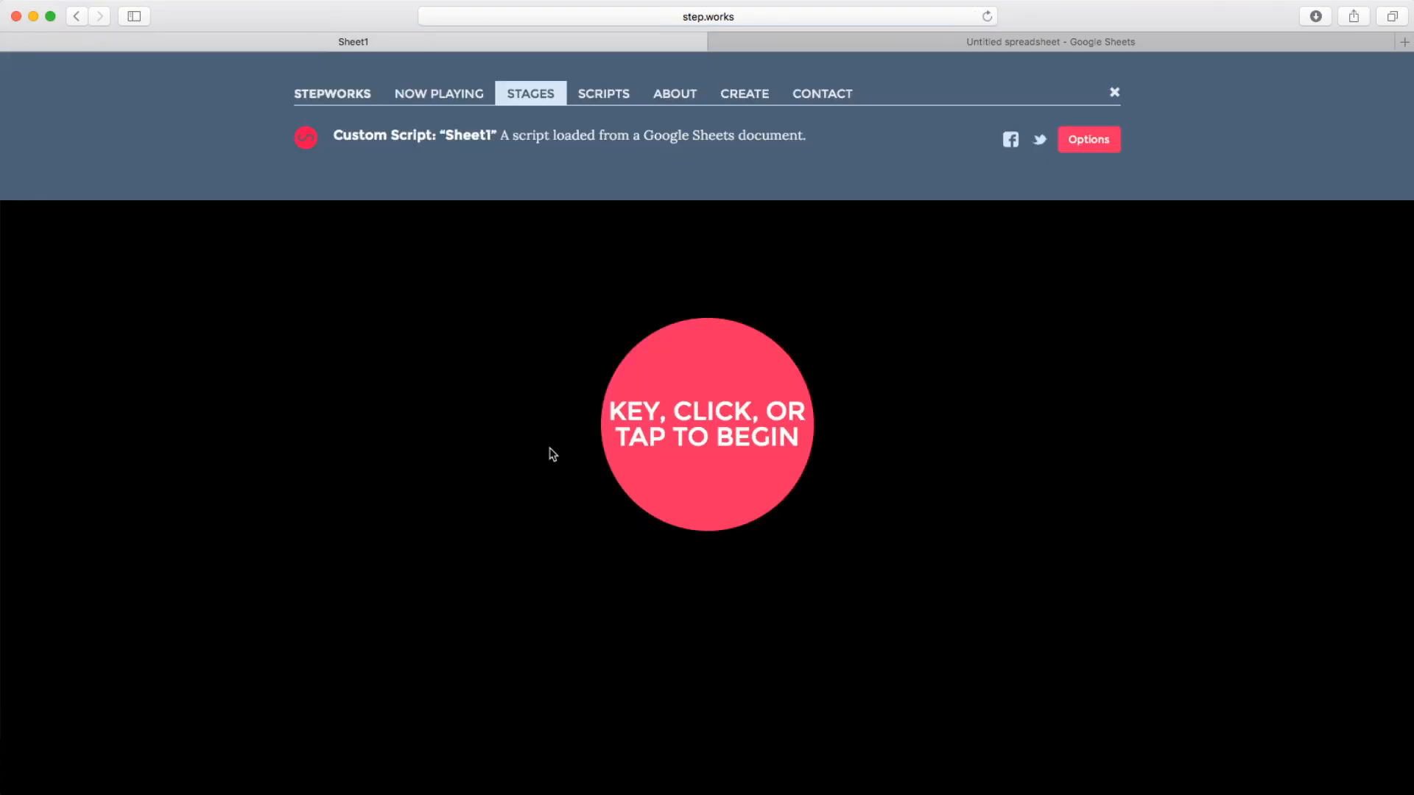
pyautogui.click(550, 450)
pyautogui.click(550, 450)
pyautogui.click(550, 450)
pyautogui.click(550, 449)
pyautogui.click(550, 449)
pyautogui.click(550, 449)
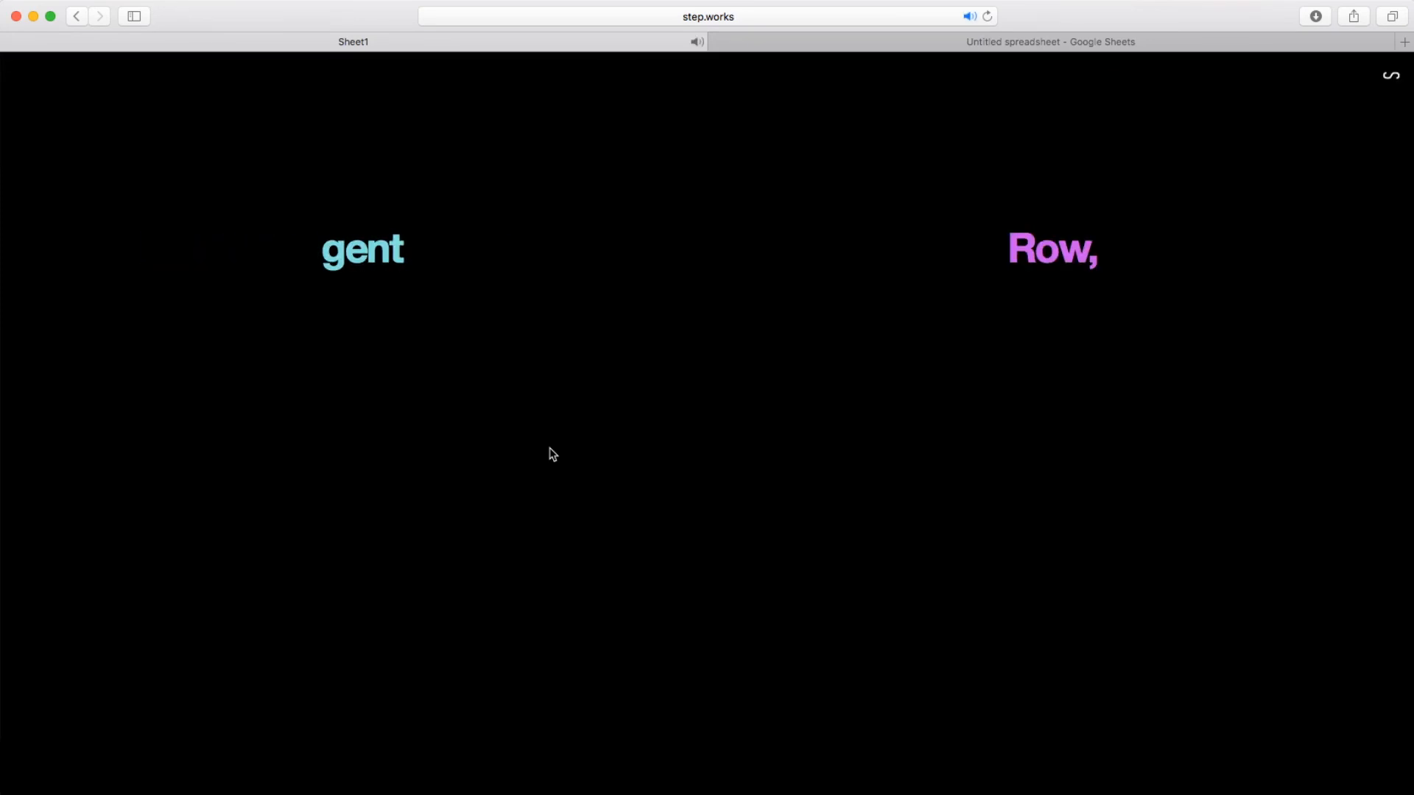
pyautogui.click(550, 450)
pyautogui.click(550, 449)
pyautogui.click(550, 449)
pyautogui.click(550, 449)
pyautogui.click(550, 449)
pyautogui.click(550, 449)
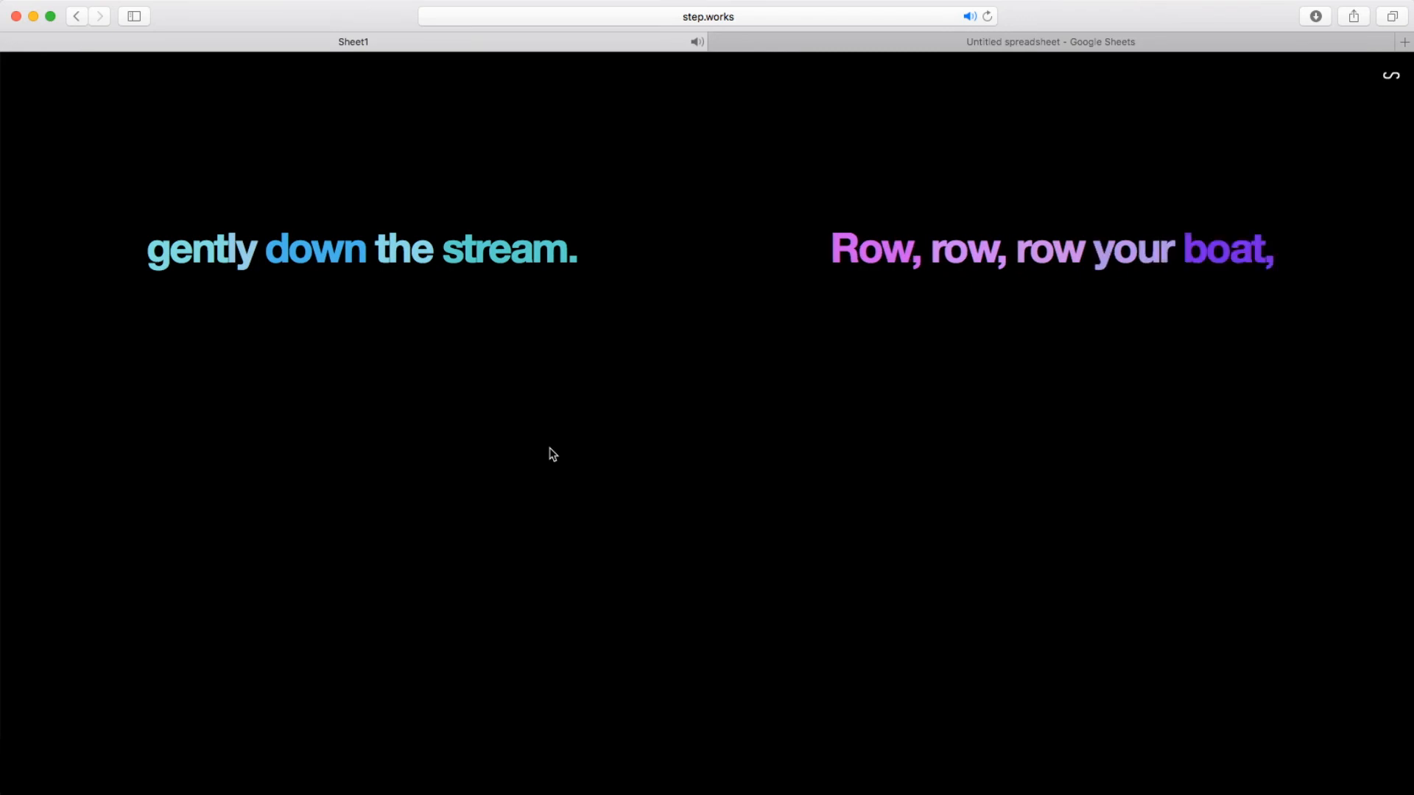
# Return to the Google Sheets spreadsheet and set the Pulse value in E2 to 110/3
pyautogui.click(774, 46)
pyautogui.click(397, 202)
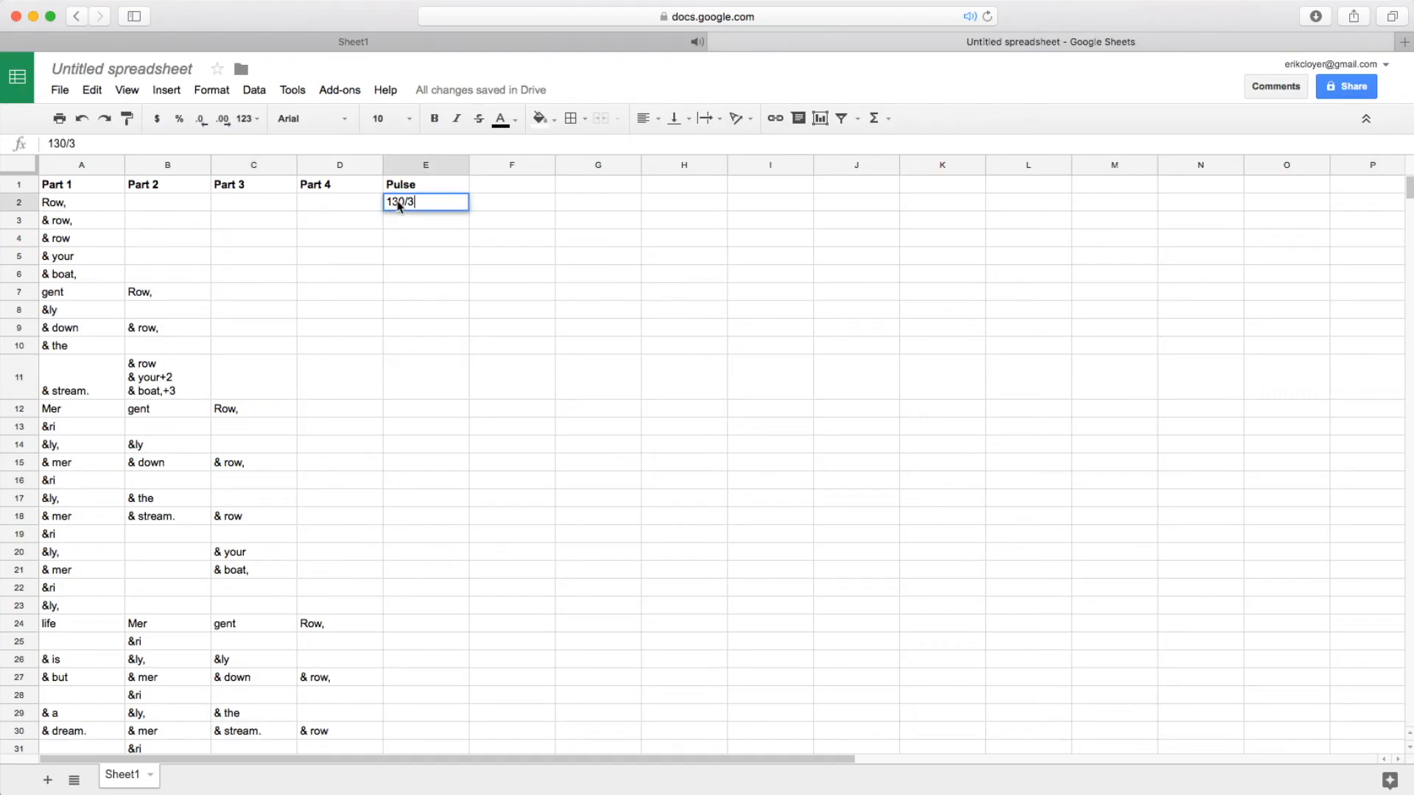
pyautogui.press('BackSpace')
pyautogui.write('1')
pyautogui.click(410, 259)
# Reload the script in Stepworks and perform it again through Part 2's "boat," at the new pulse
pyautogui.click(382, 44)
pyautogui.press('super+r')
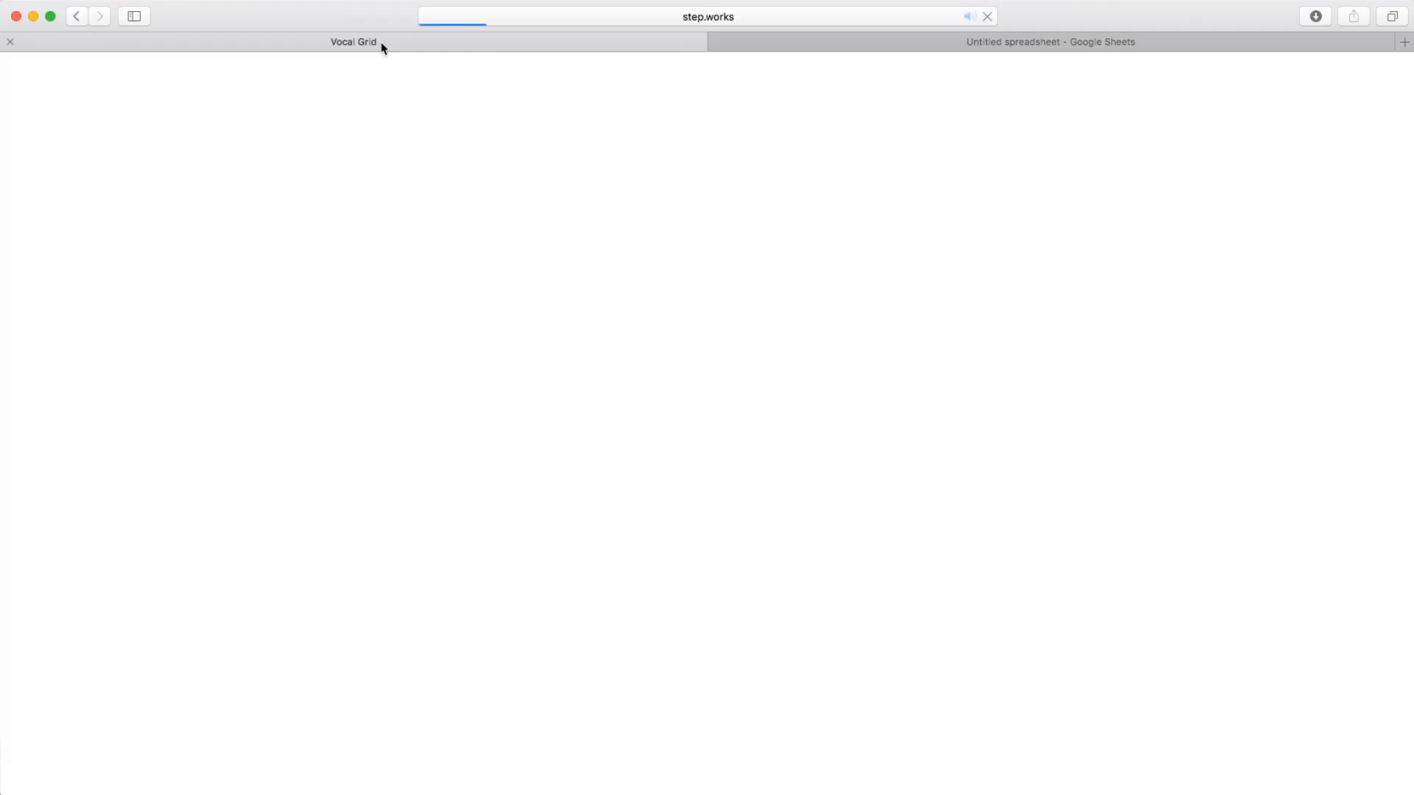
pyautogui.press('space')
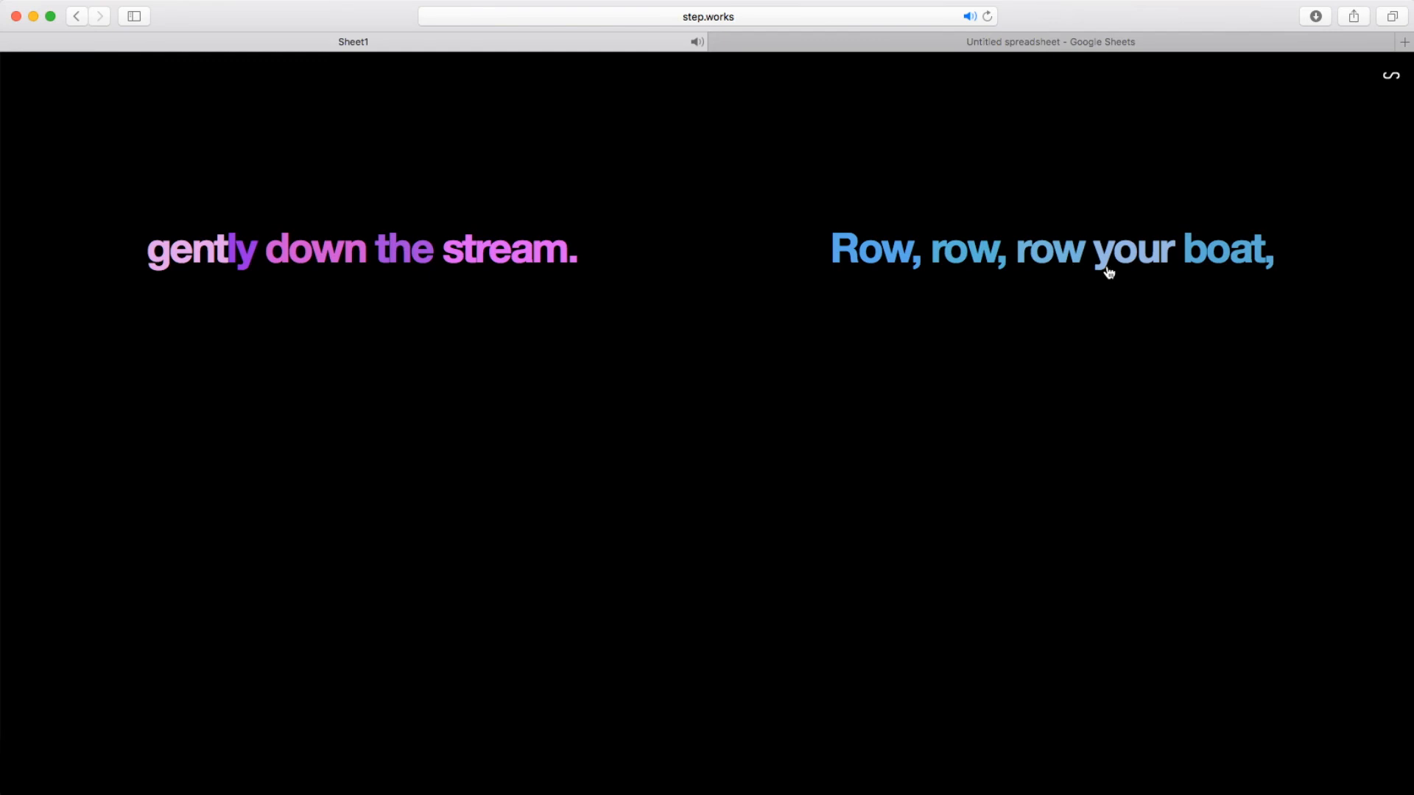
# Return to the spreadsheet and add "&ri+1" as a second line beneath "Mer" in Part 2's cell B24
pyautogui.click(793, 44)
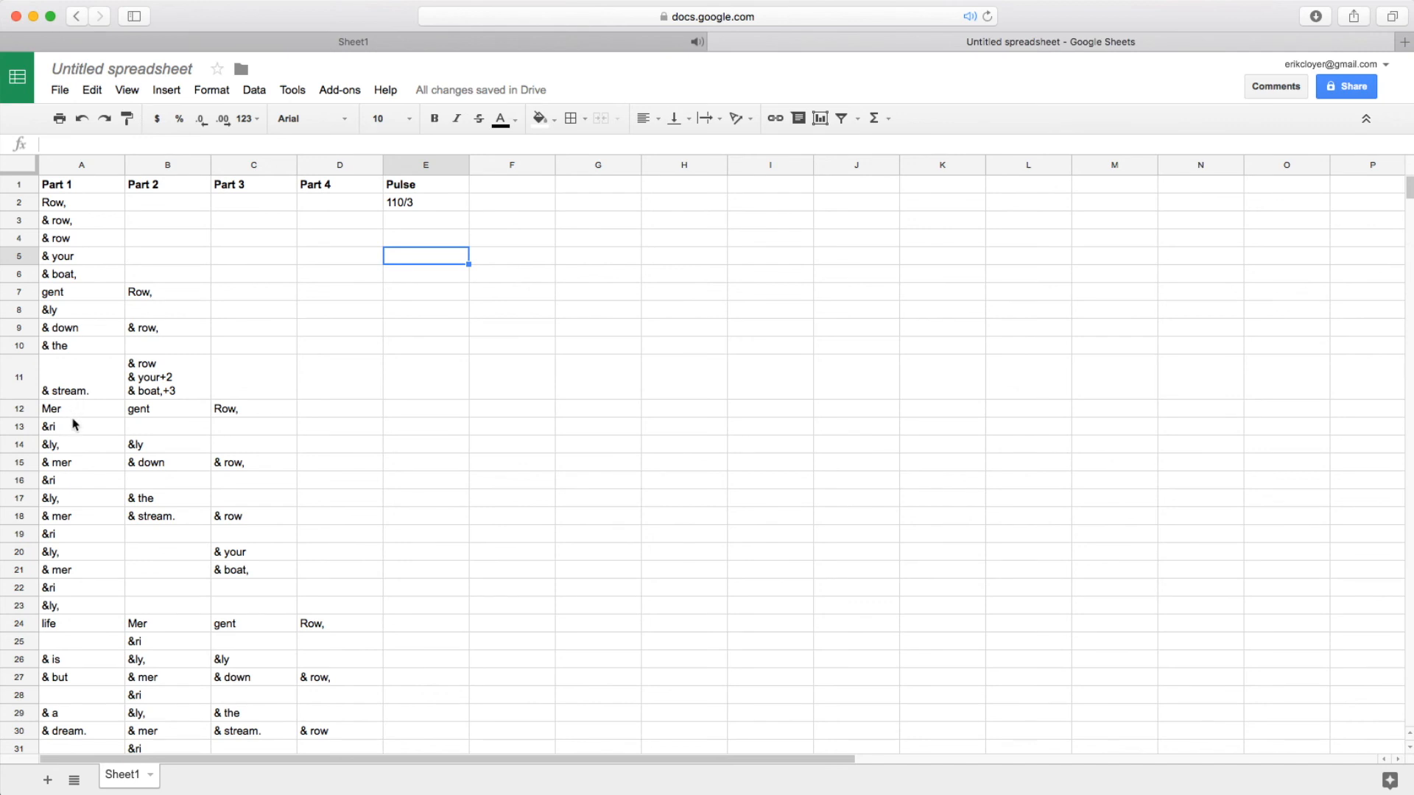
pyautogui.scroll(-2, 77, 447)
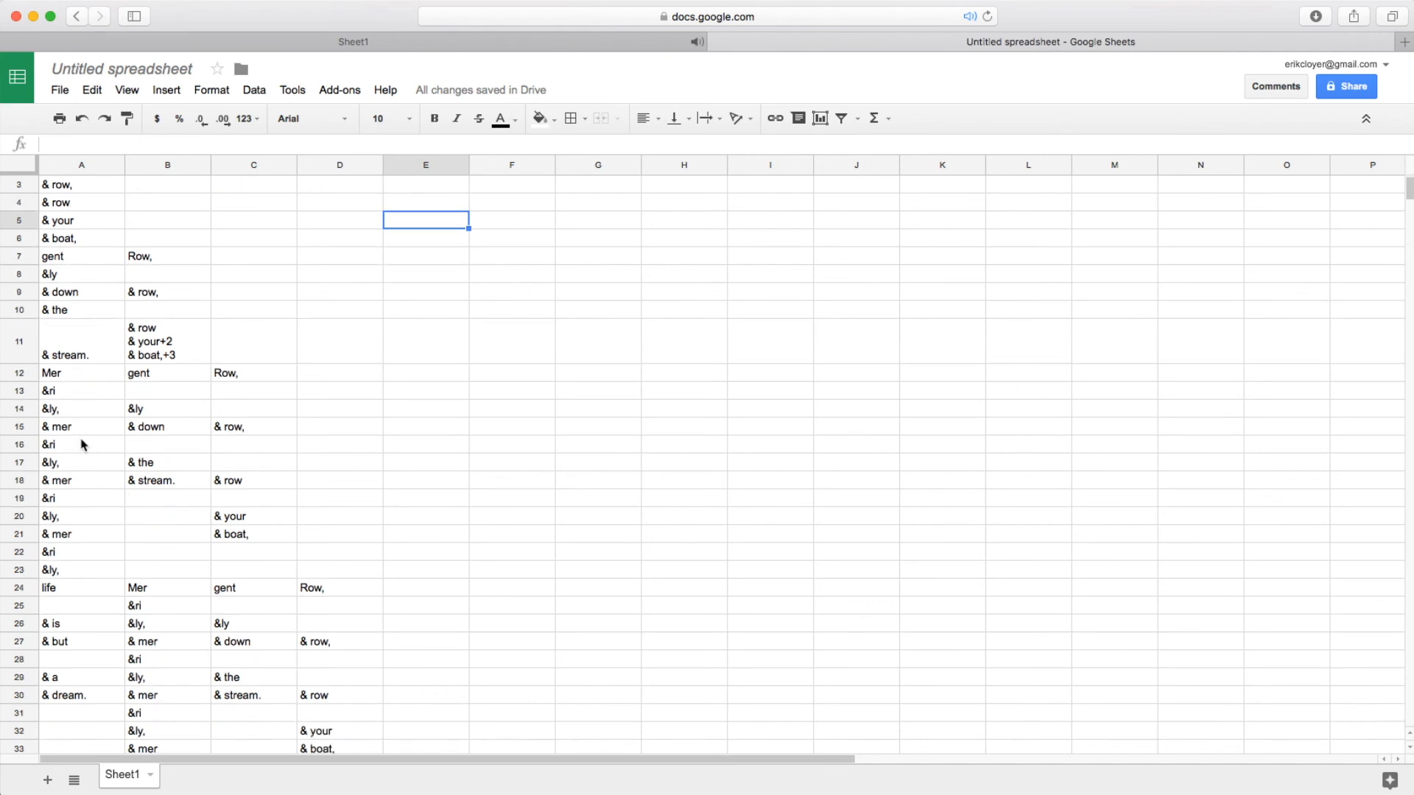
pyautogui.scroll(-7, 83, 432)
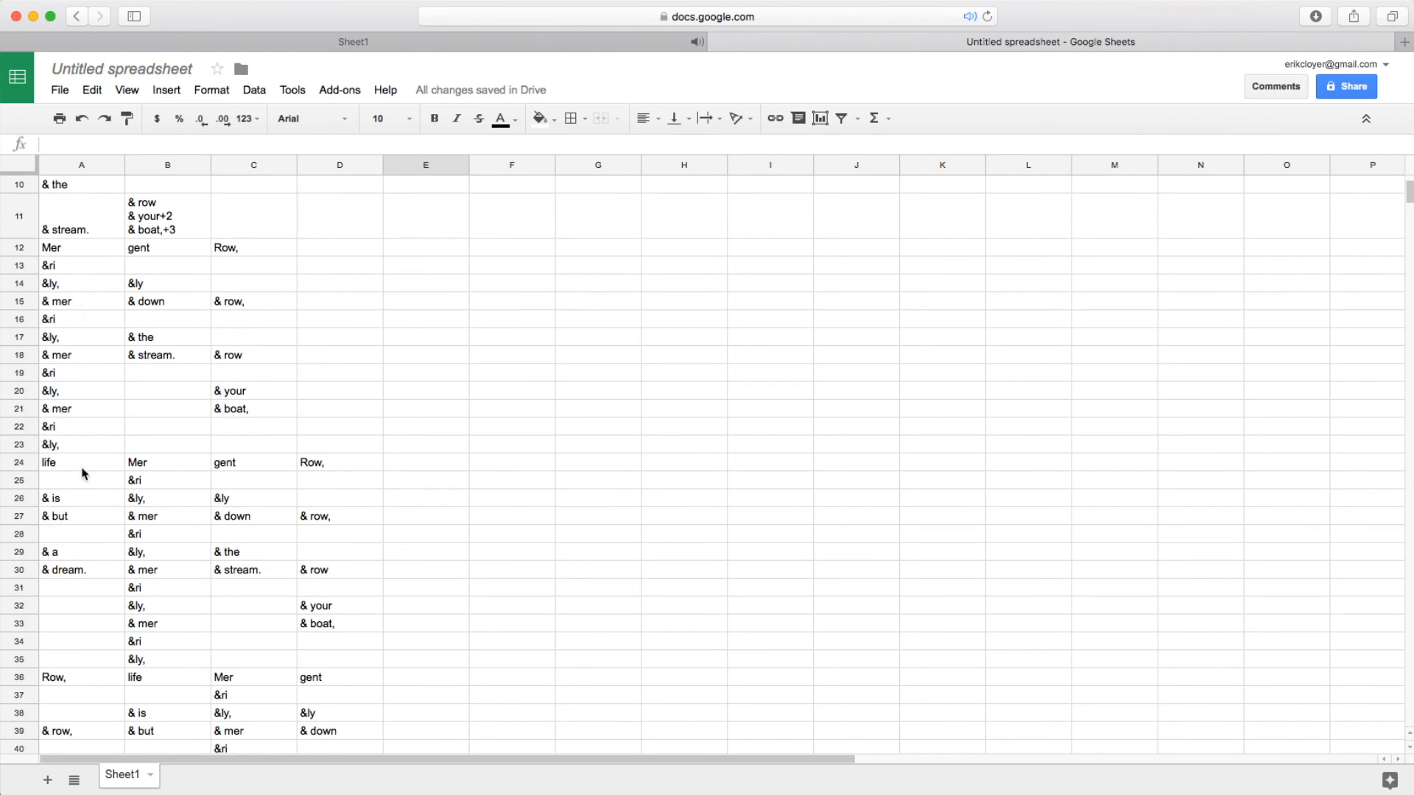
pyautogui.click(68, 486)
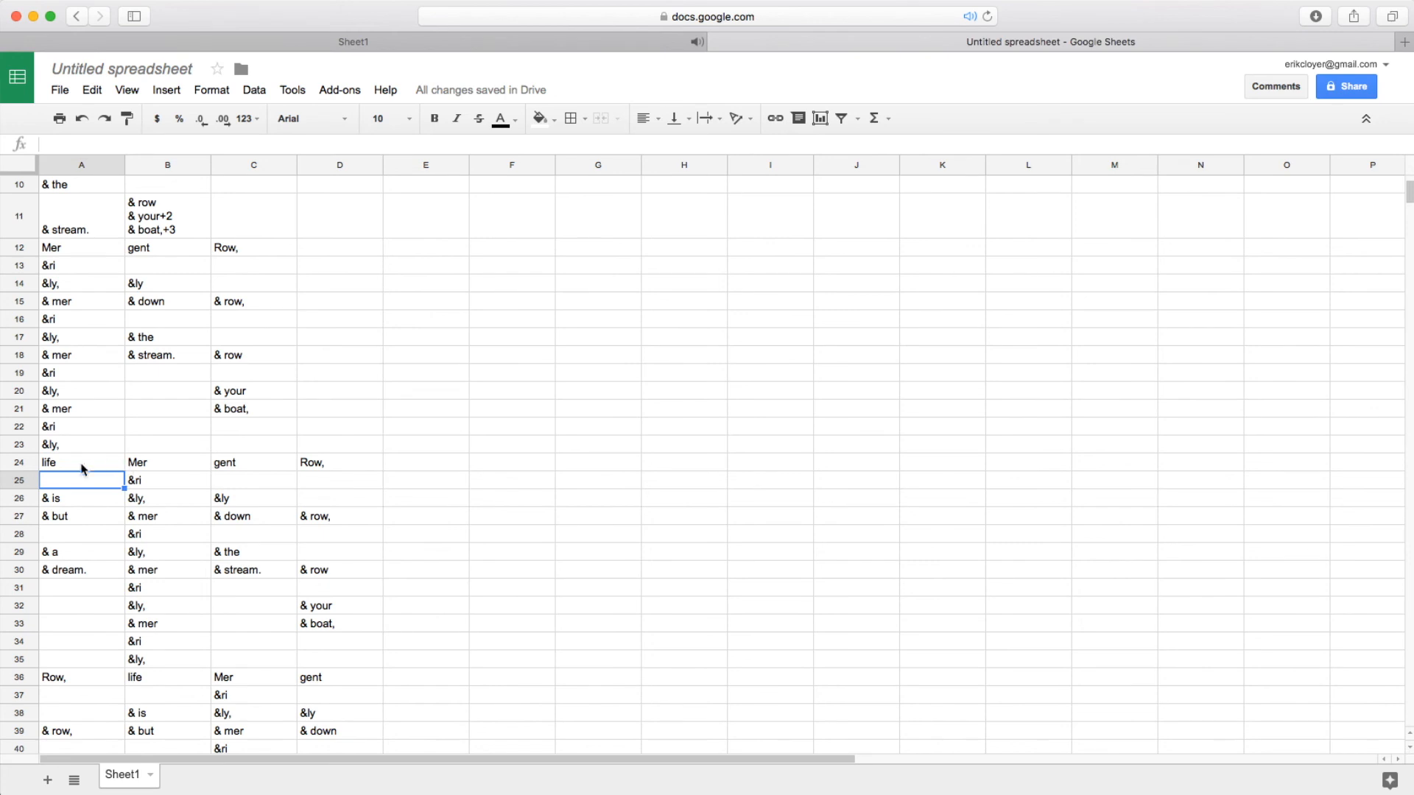
pyautogui.click(71, 466)
pyautogui.doubleClick(169, 462)
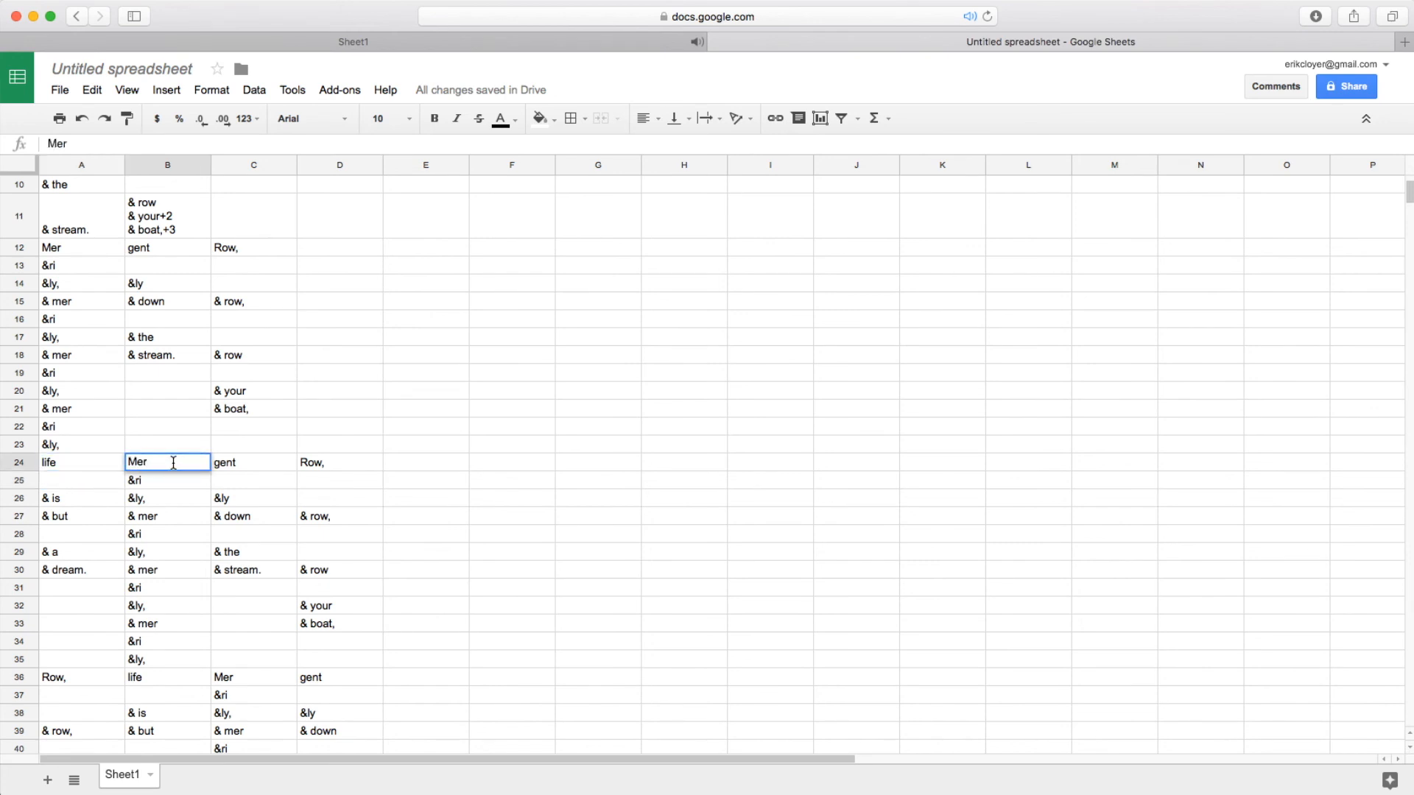
pyautogui.hotkey('alt', 'Return')
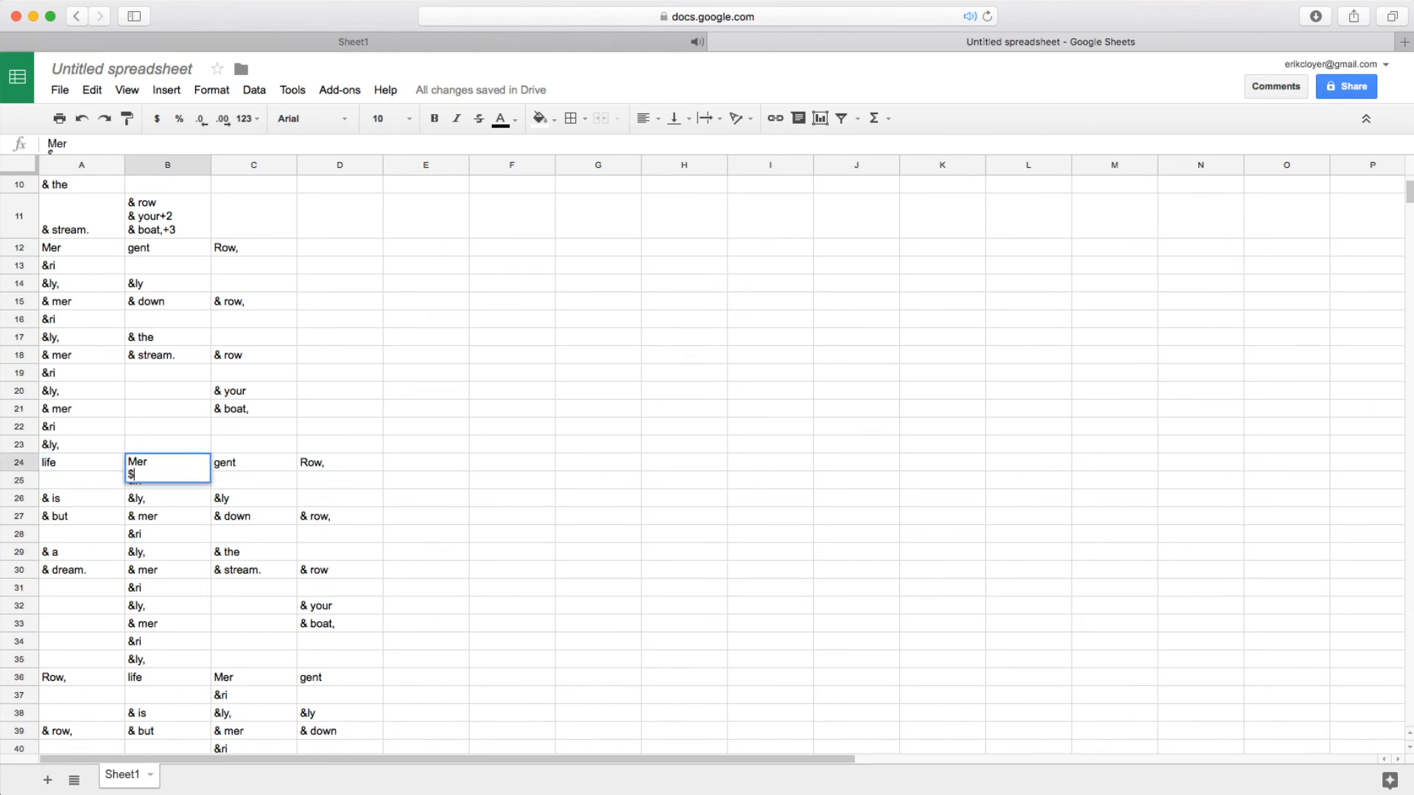
pyautogui.write('&ri+1')
pyautogui.click(157, 495)
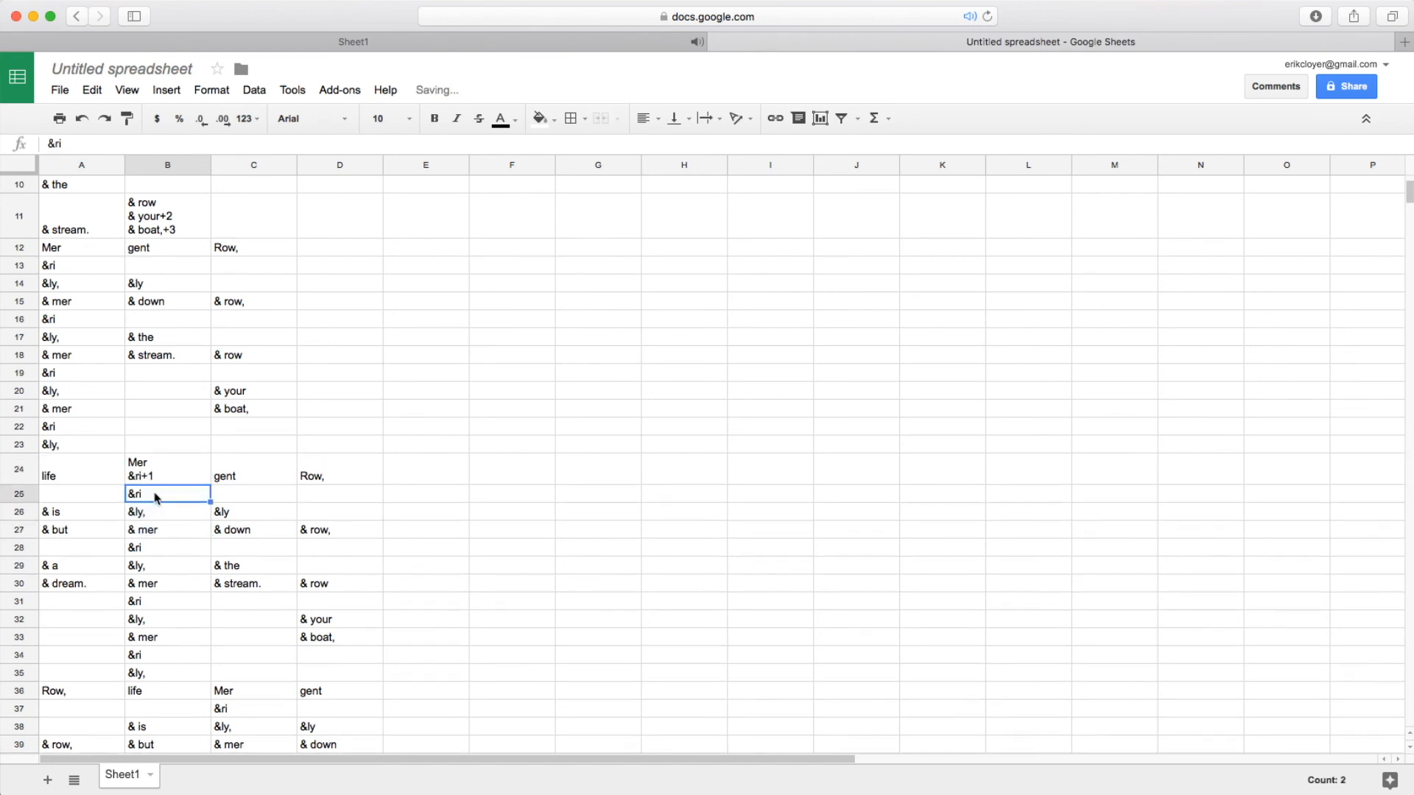
# Delete row 25, which holds only the redundant "&ri" in Part 2
pyautogui.rightClick(16, 494)
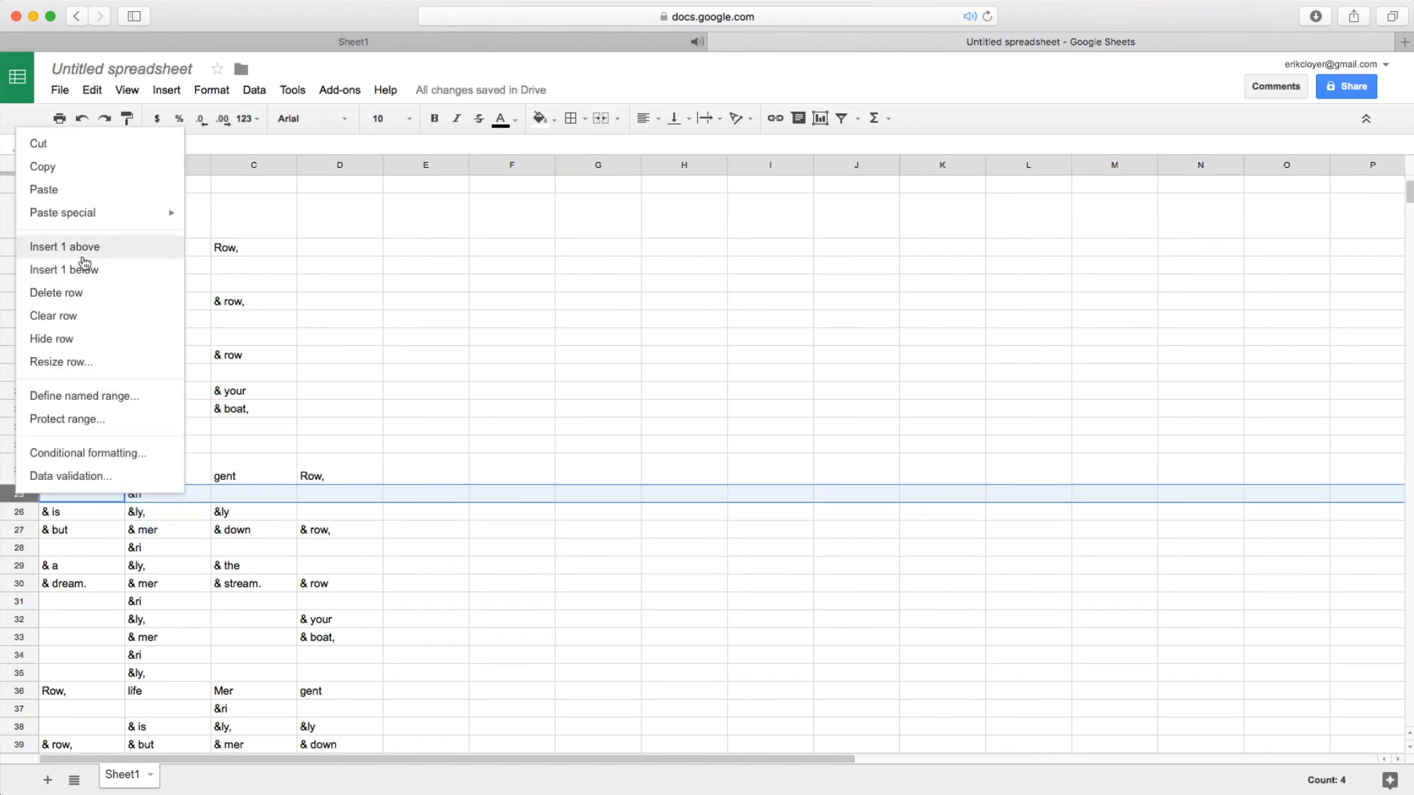
pyautogui.click(74, 293)
pyautogui.click(189, 566)
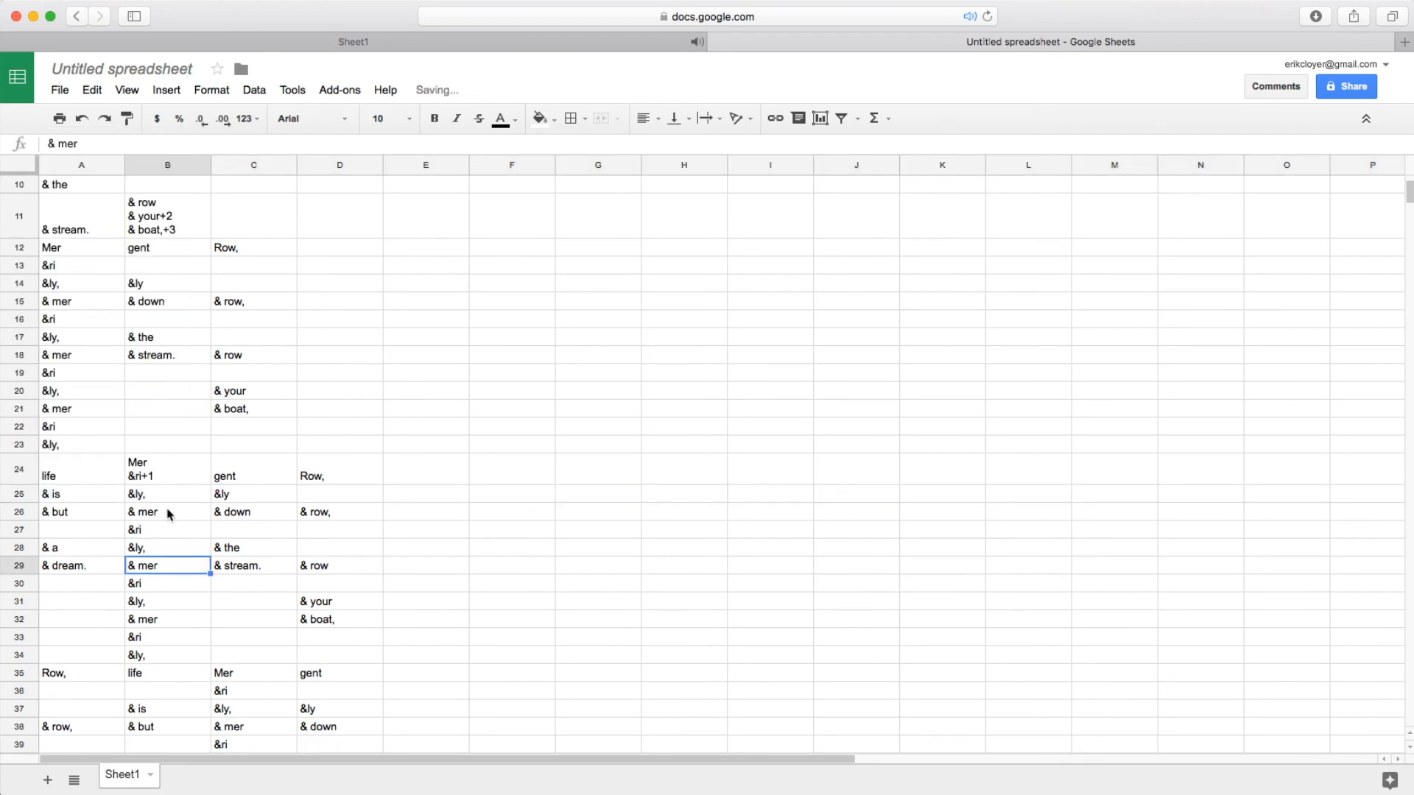
# Add "&ri+1" beneath "& mer" in Part 2's cell B26 and delete the redundant "&ri" row below it
pyautogui.click(171, 511)
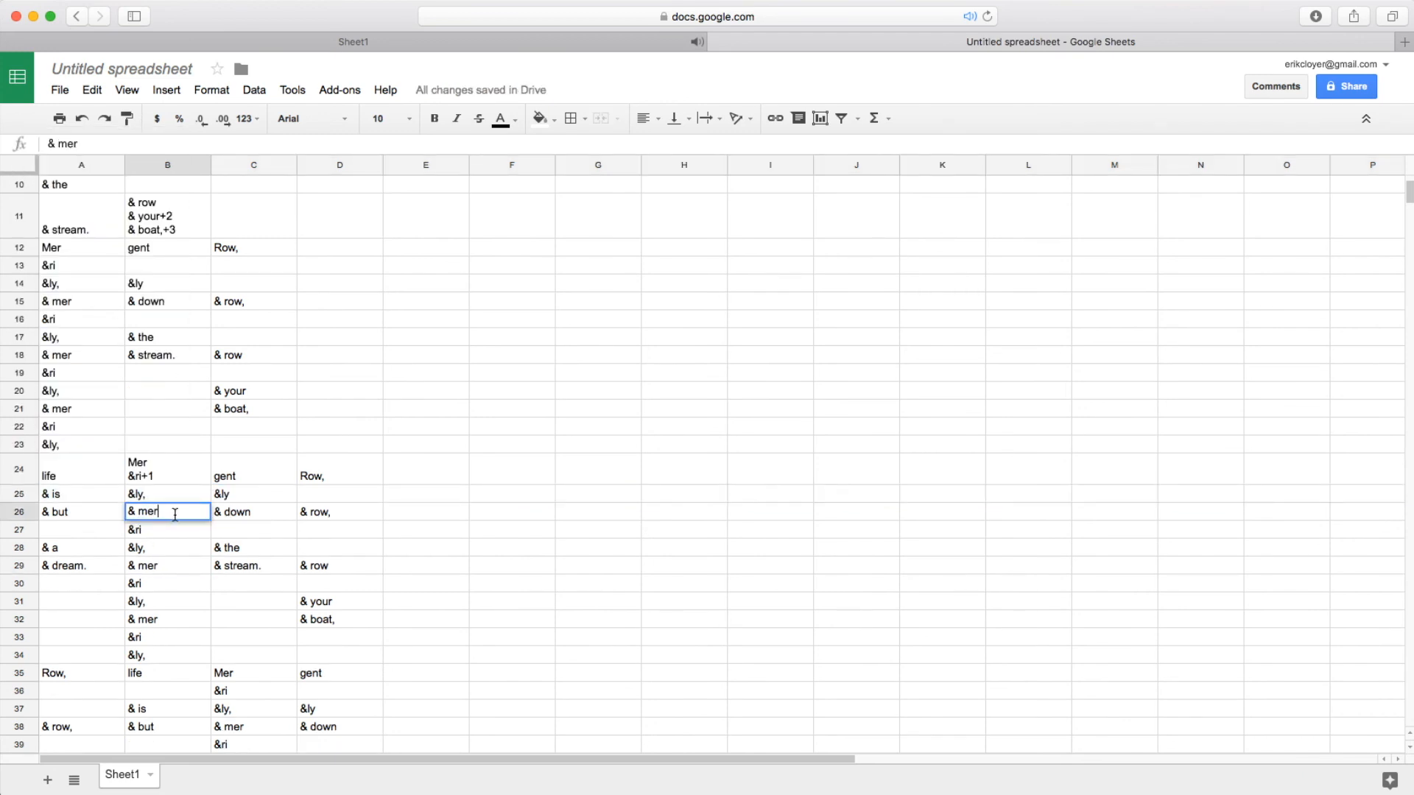
pyautogui.hotkey('alt', 'Return')
pyautogui.write('&ri+1')
pyautogui.click(173, 623)
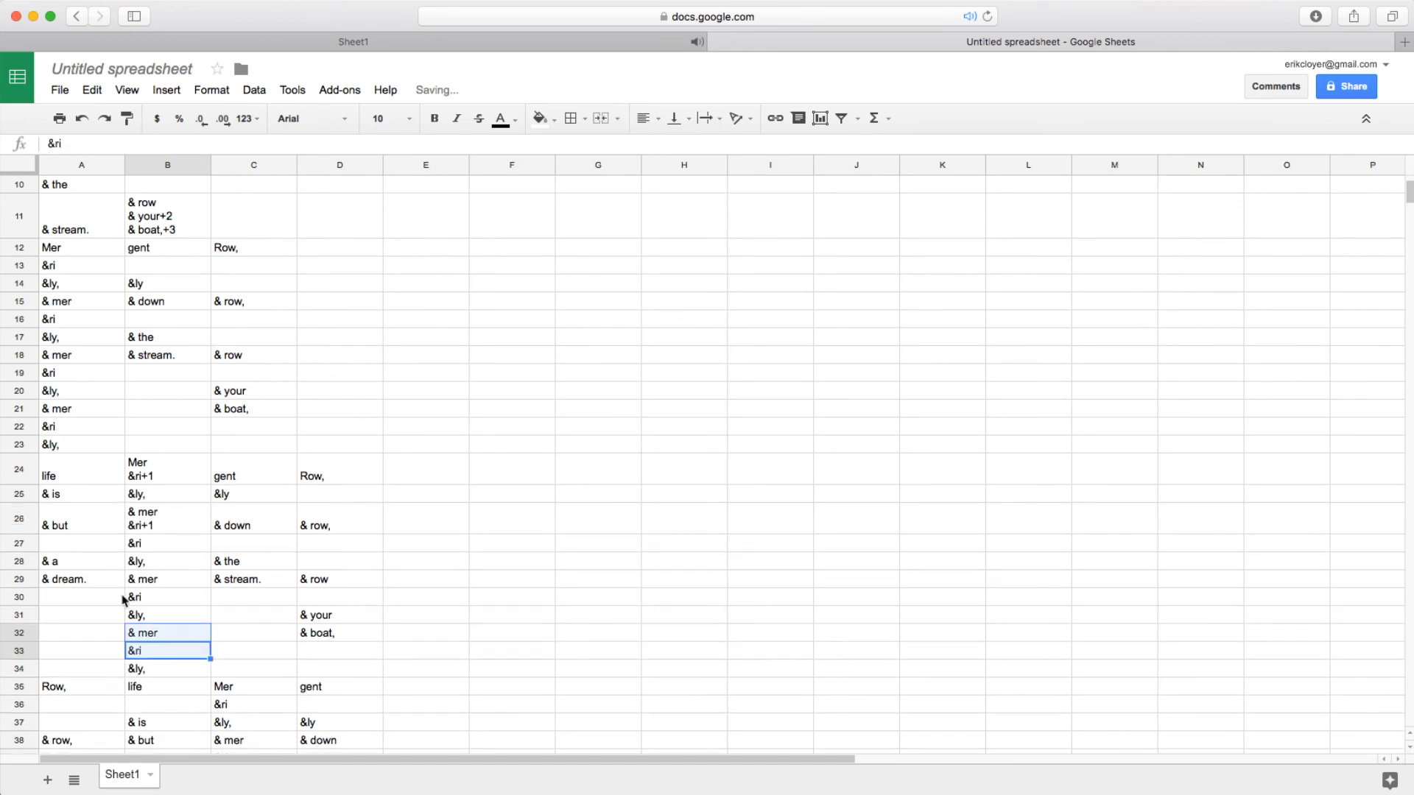
pyautogui.rightClick(20, 544)
pyautogui.click(77, 344)
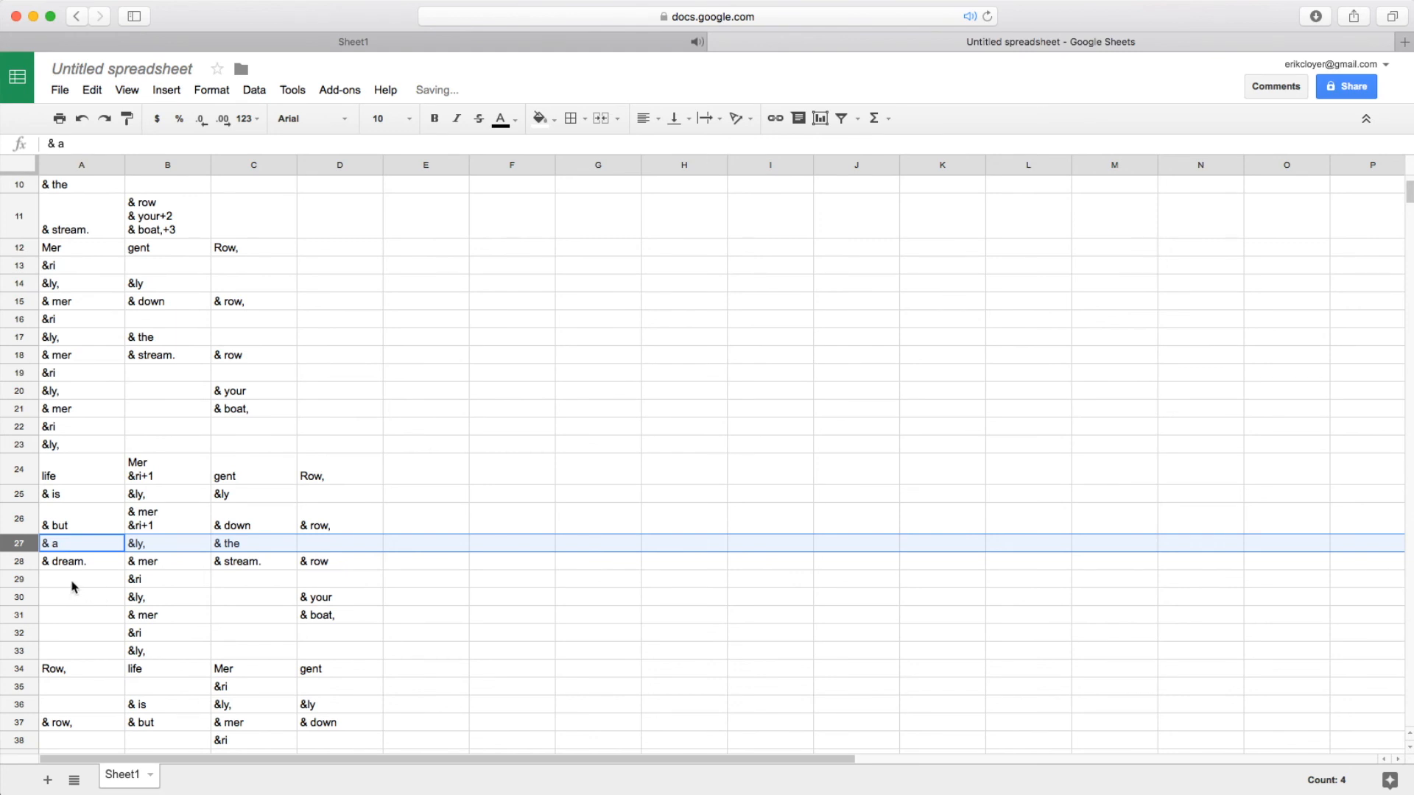
pyautogui.click(71, 653)
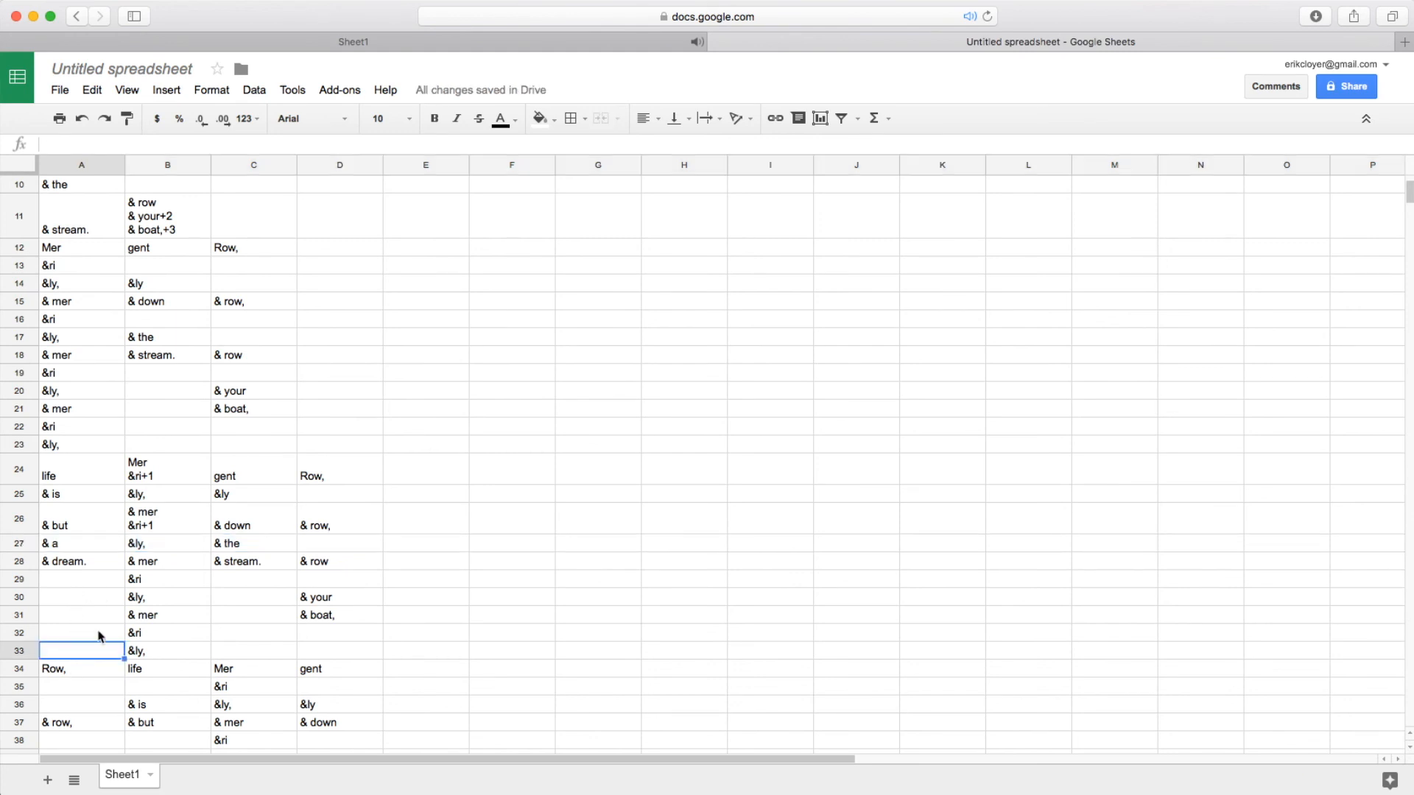
# Add "&ri+1" and "&ly,+2" as new lines beneath "& mer" in Part 2's cell B28
pyautogui.doubleClick(175, 560)
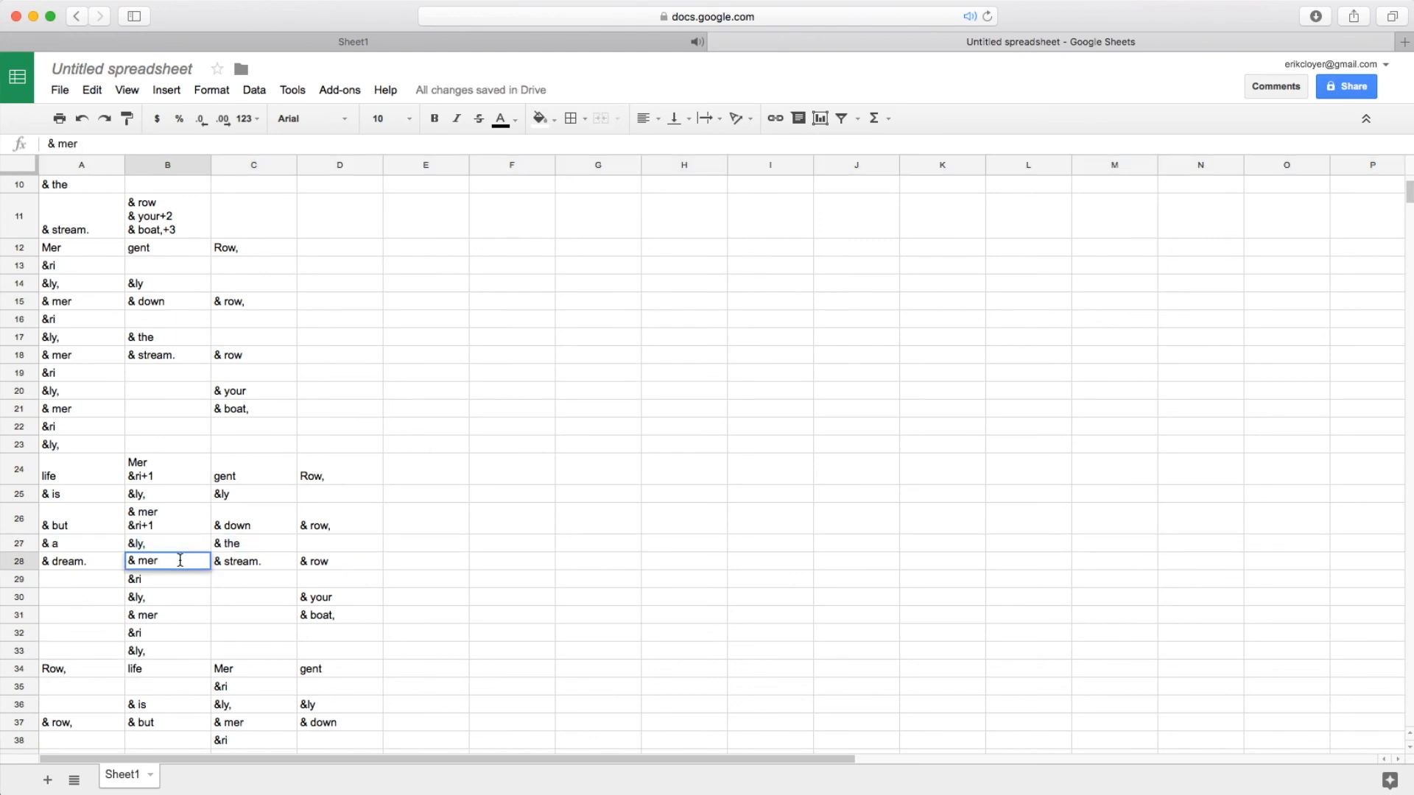
pyautogui.click(179, 580)
pyautogui.hotkey('ctrl', 'c')
pyautogui.doubleClick(178, 560)
pyautogui.hotkey('ctrl', 'Return')
pyautogui.hotkey('ctrl', 'v')
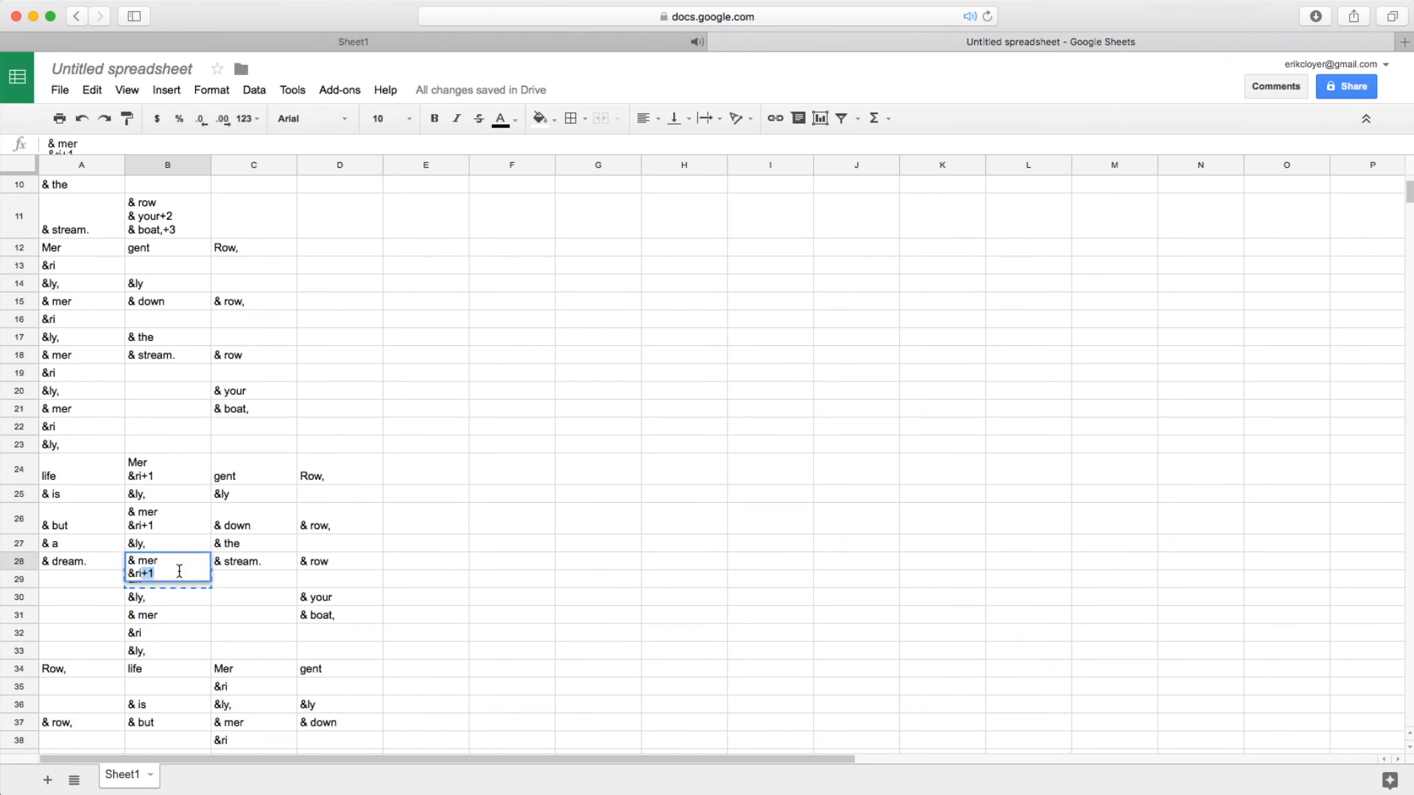
pyautogui.hotkey('ctrl', 'Return')
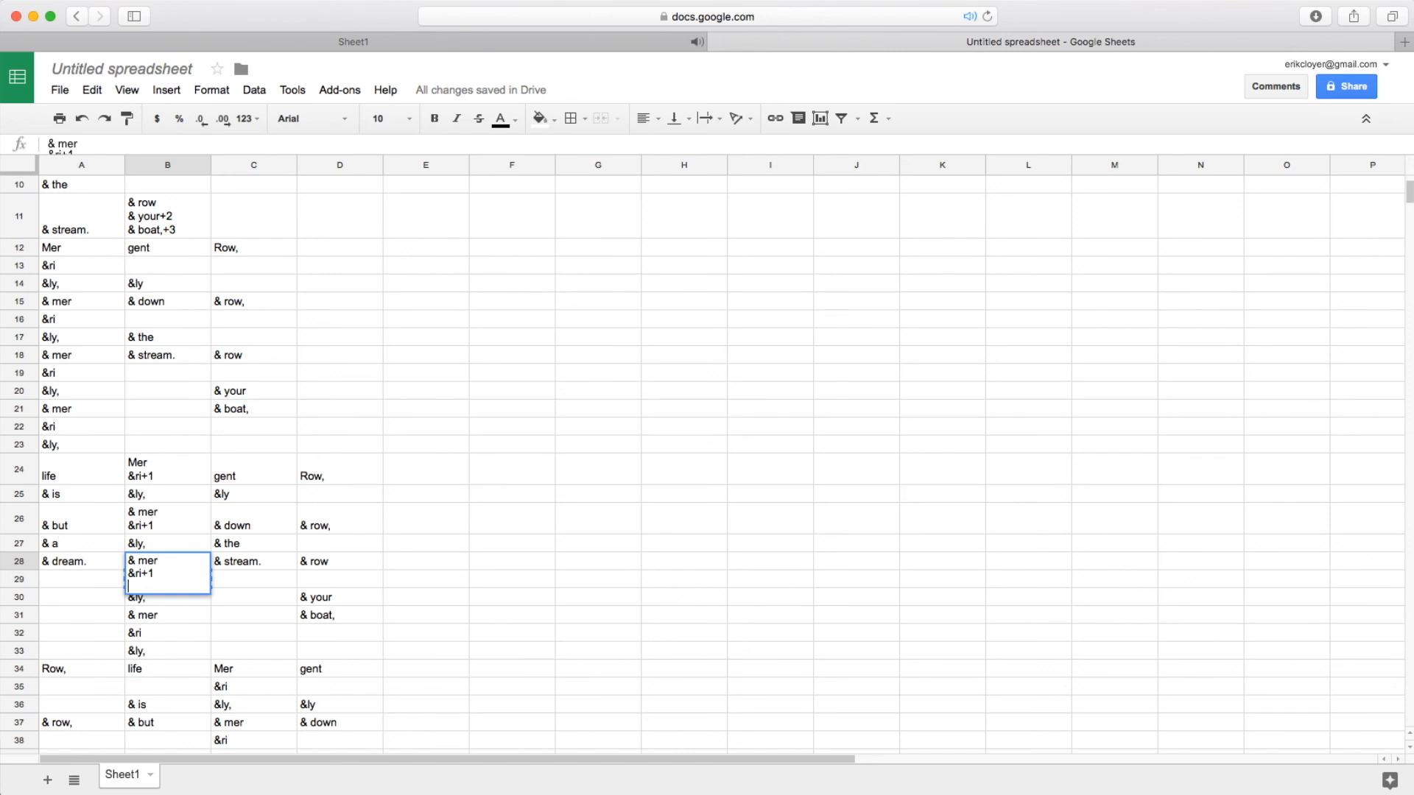
pyautogui.write('&ly,+2')
pyautogui.hotkey('ctrl', 'Return')
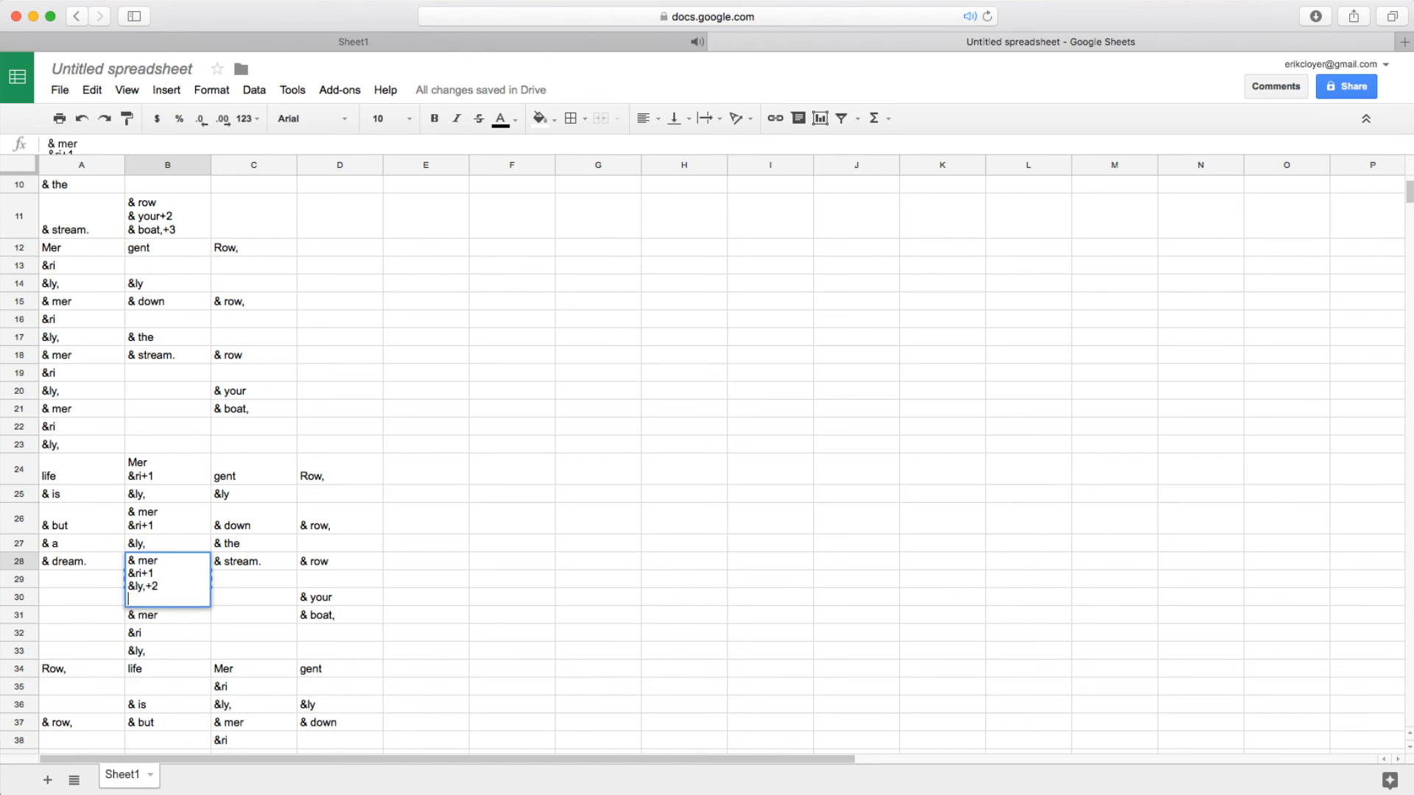
# Continue cell B28 with the lines "& mer+3", "&ri+4" and "&ly,+5", and commit the entry
pyautogui.write('& mer+3')
pyautogui.hotkey('ctrl', 'Return')
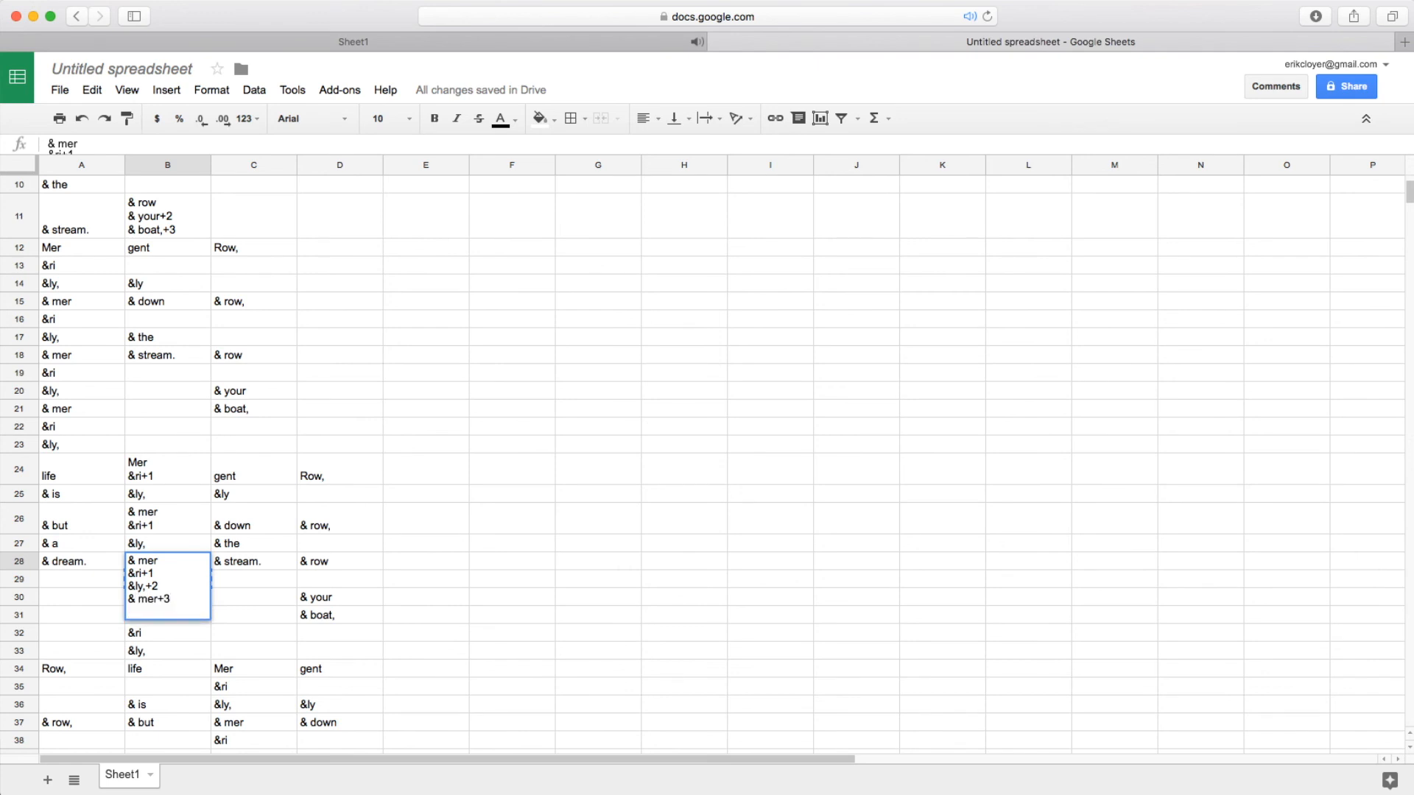
pyautogui.write('&ri+4')
pyautogui.hotkey('ctrl', 'Return')
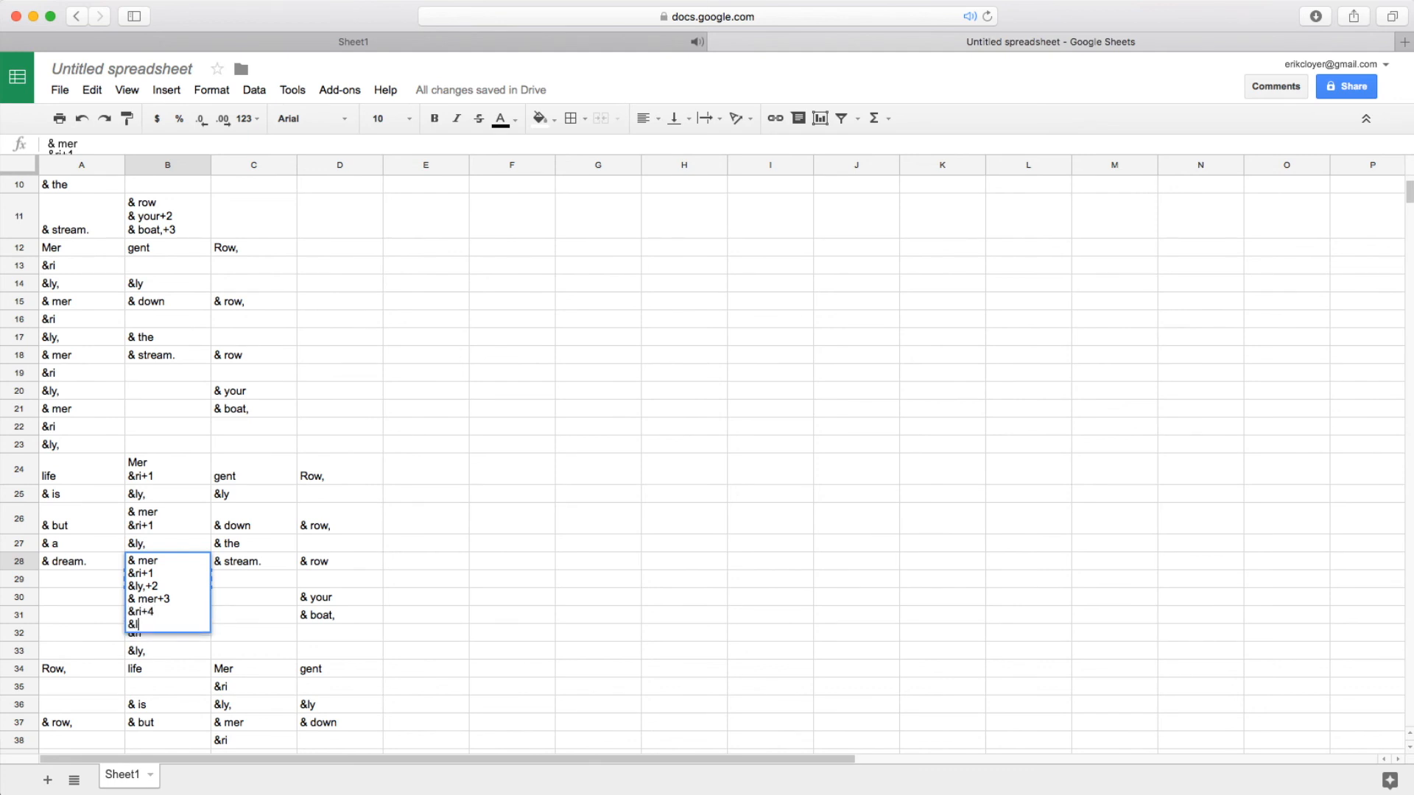
pyautogui.write('&ly,+5')
pyautogui.press('Return')
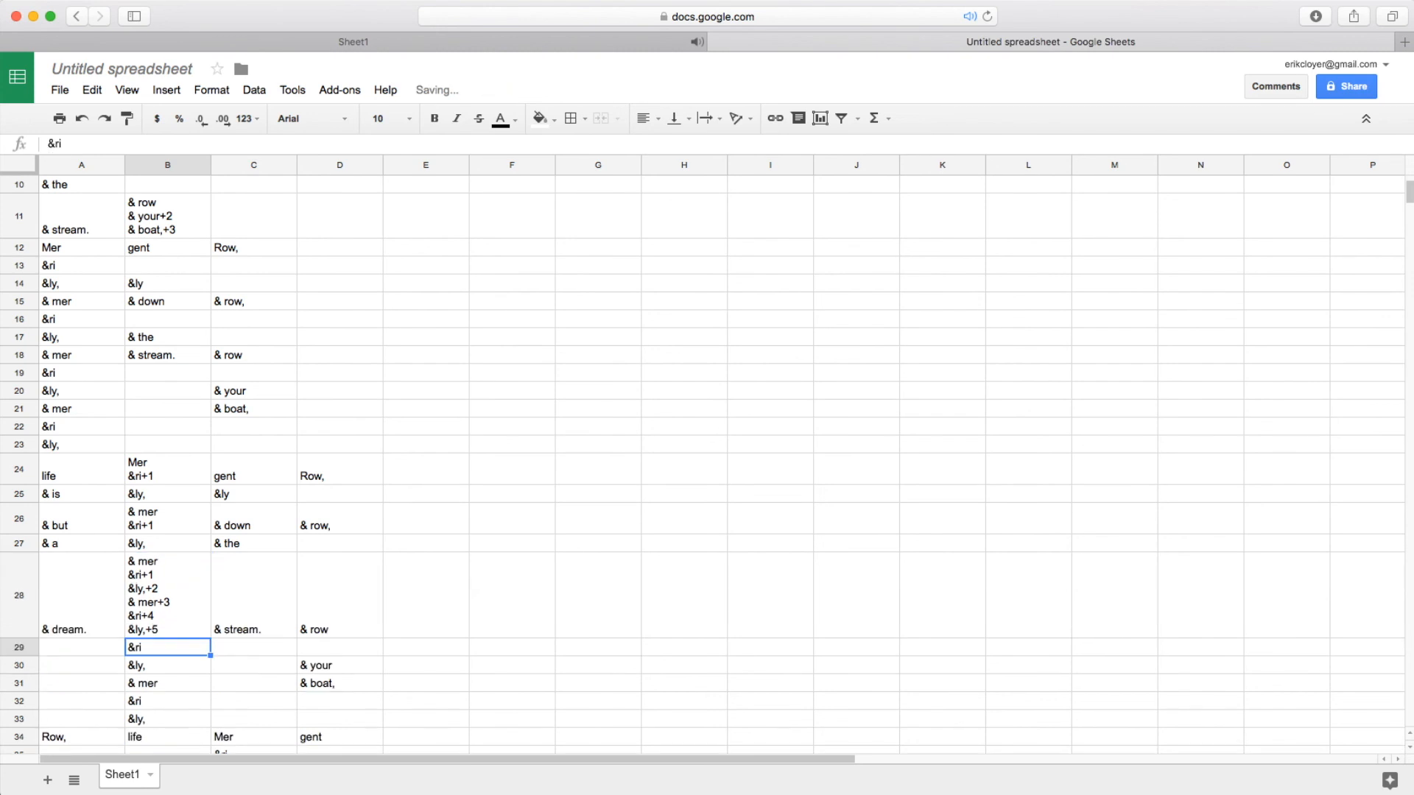
# Add "& your+2" and "& boat,+3" as new lines beneath "& row" in Part 4's cell D28
pyautogui.scroll(-1, 226, 644)
pyautogui.scroll(-1, 279, 597)
pyautogui.doubleClick(328, 554)
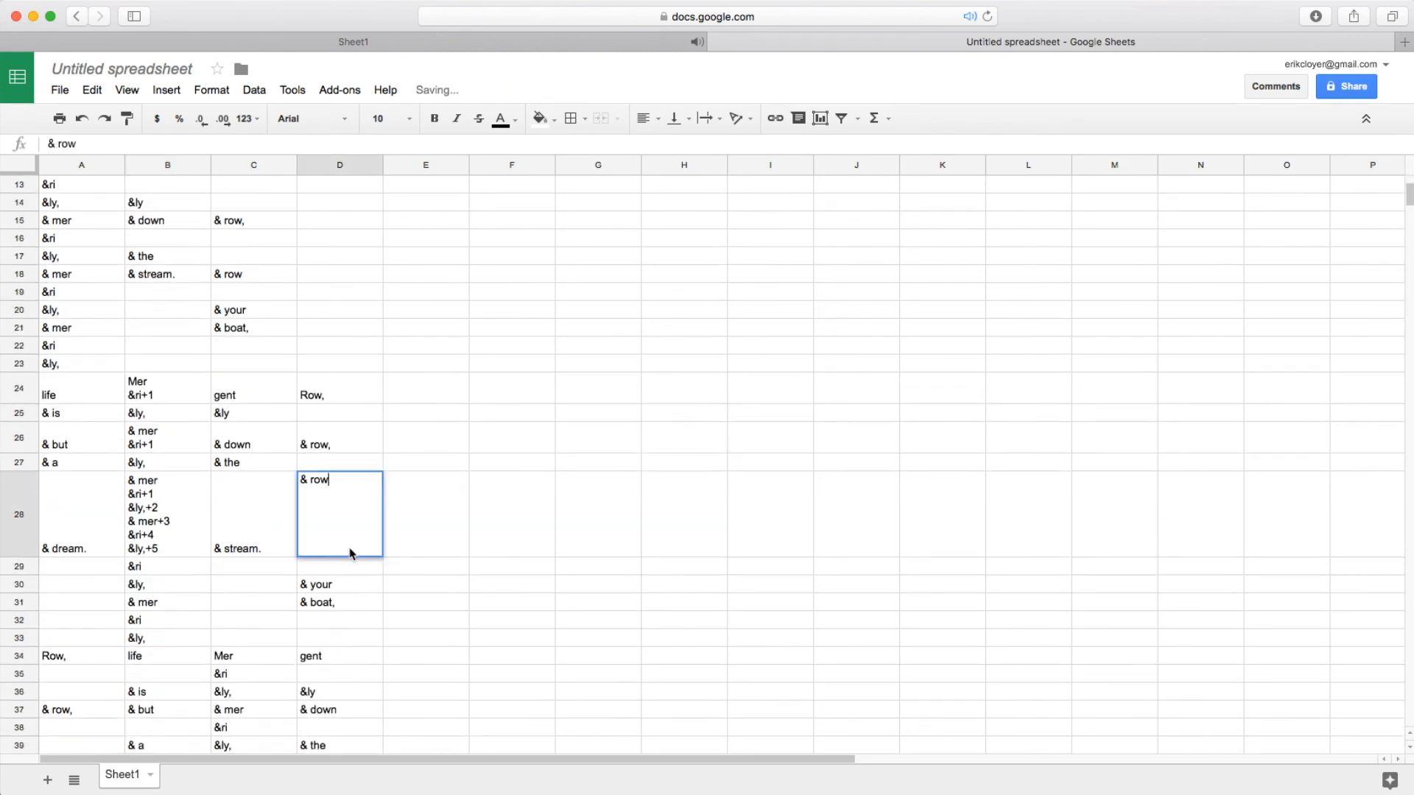
pyautogui.hotkey('ctrl', 'Return')
pyautogui.write('& your')
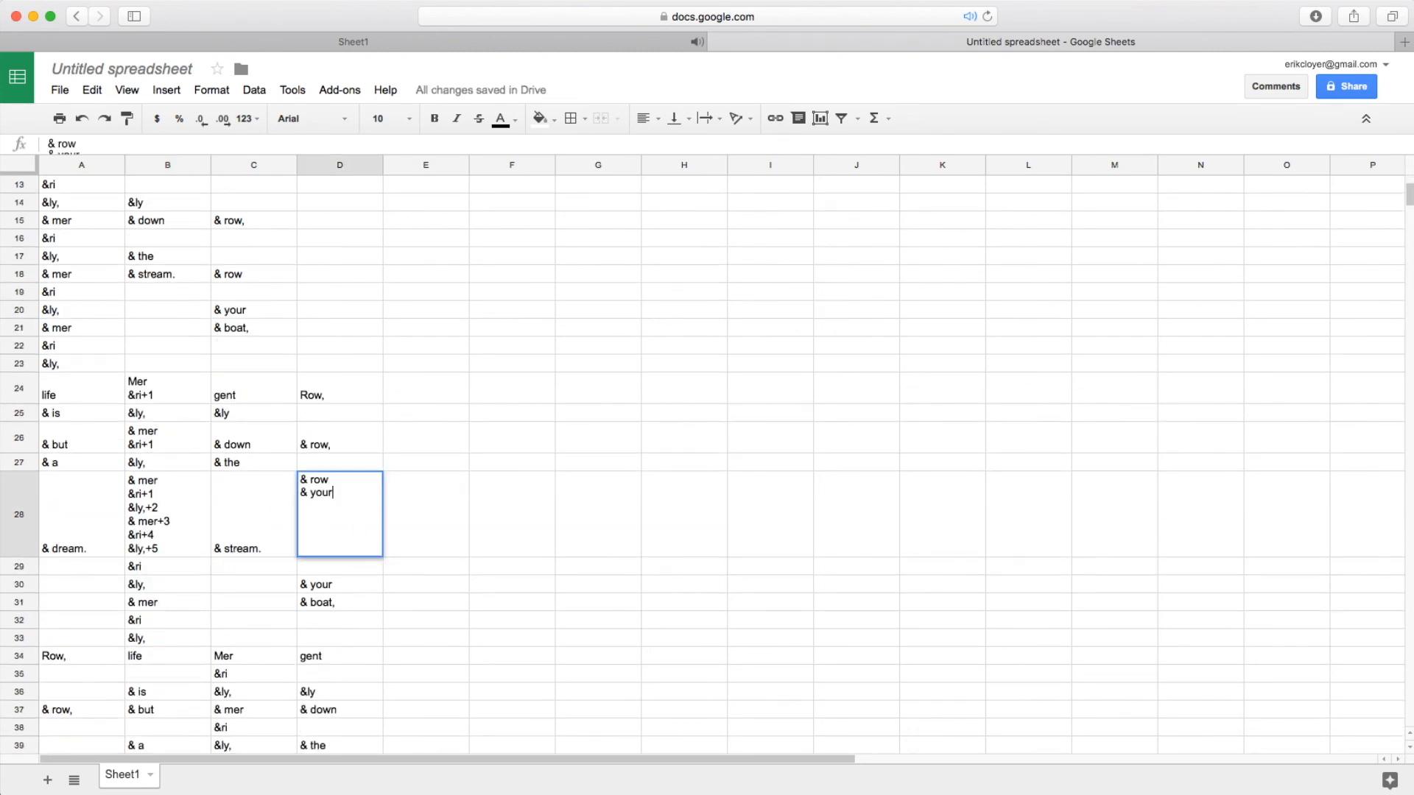
pyautogui.write('+2 & boat,+3')
pyautogui.click(258, 620)
# Delete rows 29 to 33, which hold only syllables already merged into row 28
pyautogui.moveTo(22, 568); pyautogui.dragTo(21, 637)
pyautogui.rightClick(22, 581)
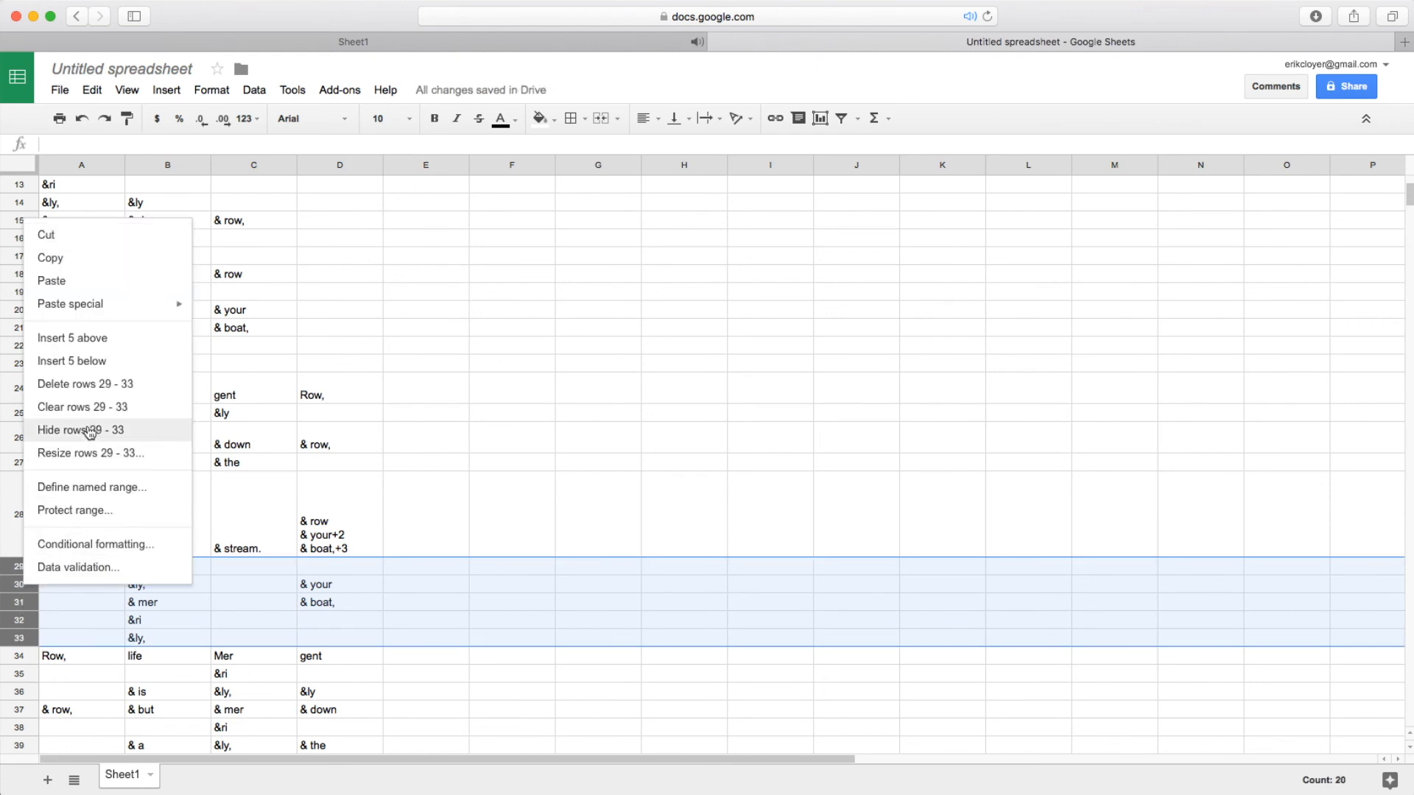
pyautogui.click(107, 384)
# Add "& is+2" as a second line beneath "life" in Part 2's cell B29
pyautogui.scroll(-5, 268, 467)
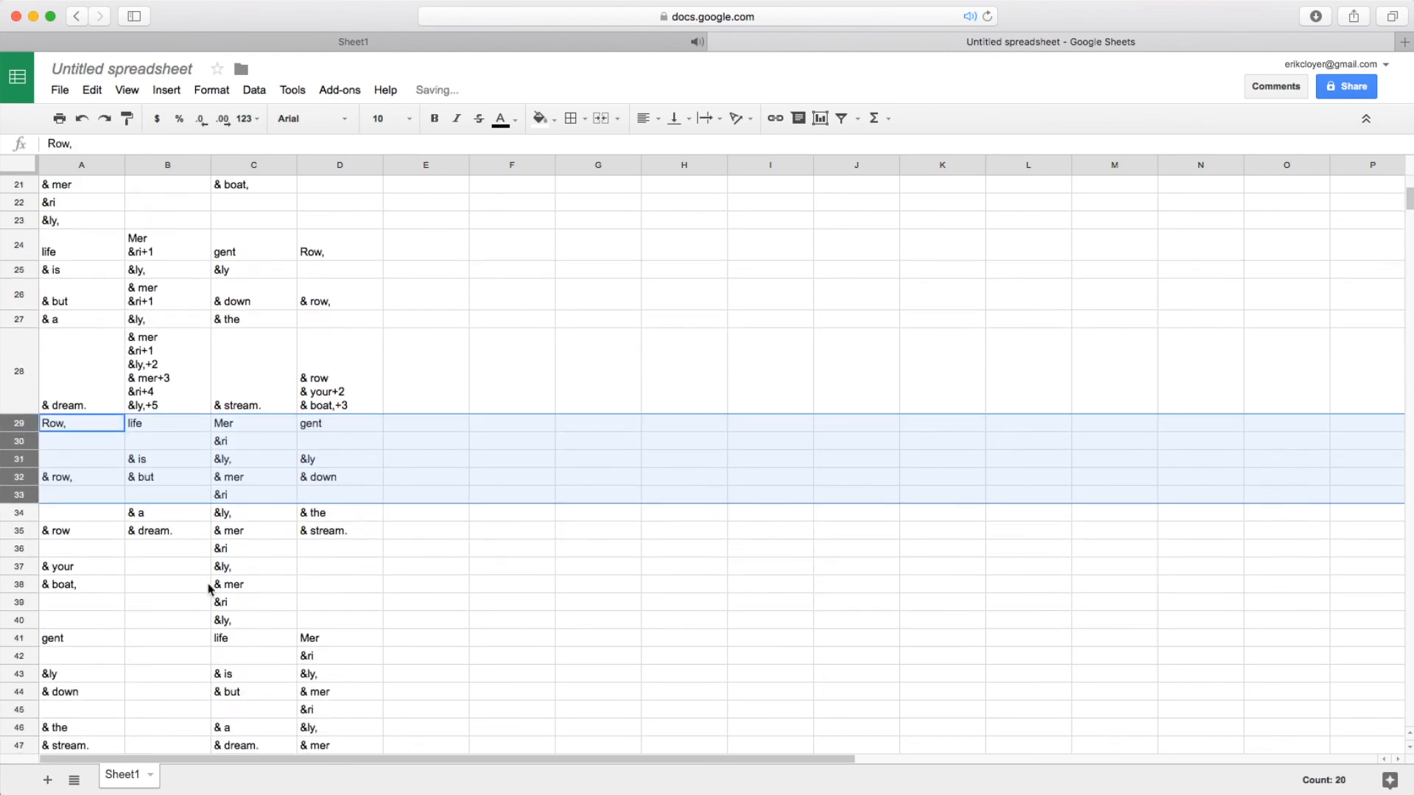
pyautogui.click(208, 595)
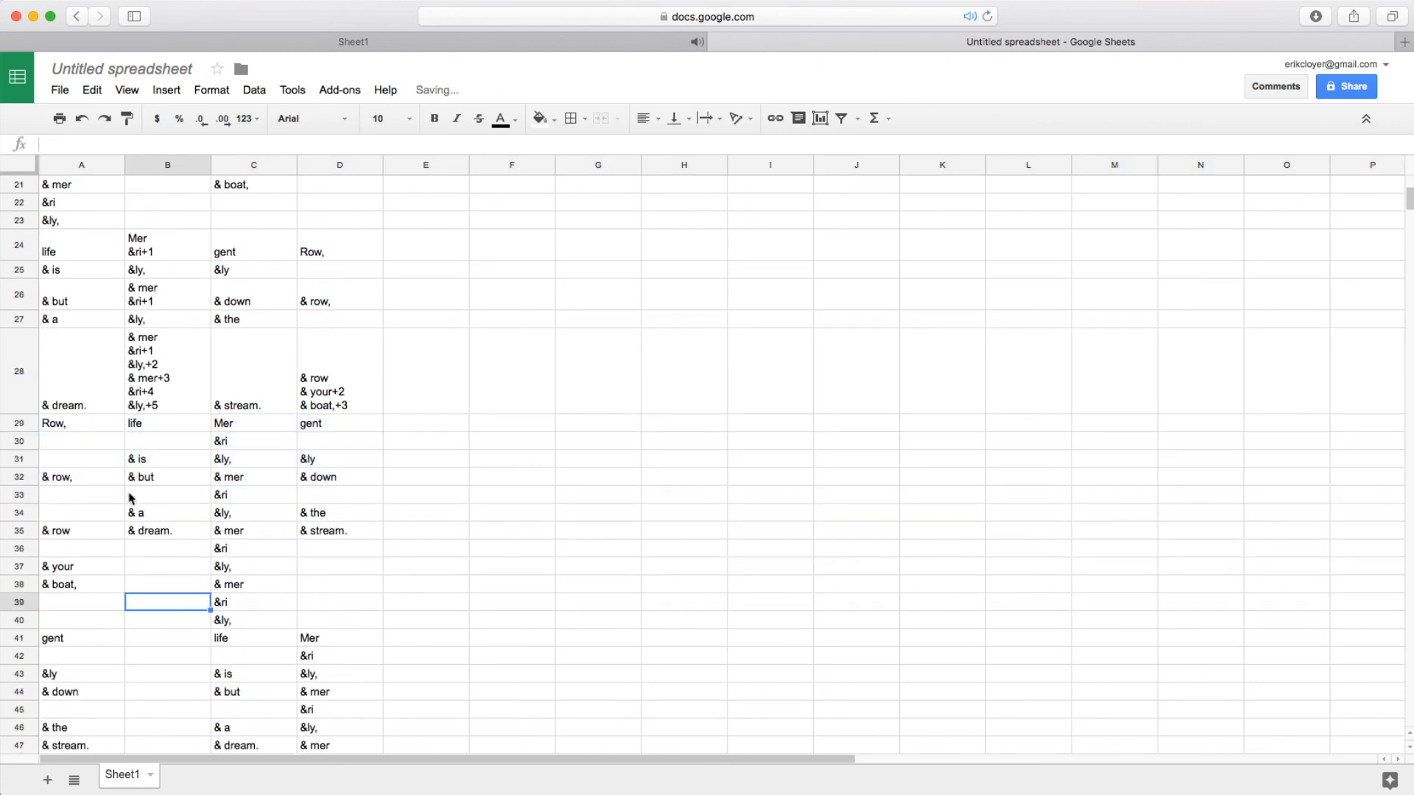
pyautogui.doubleClick(175, 426)
pyautogui.hotkey('alt', 'Return')
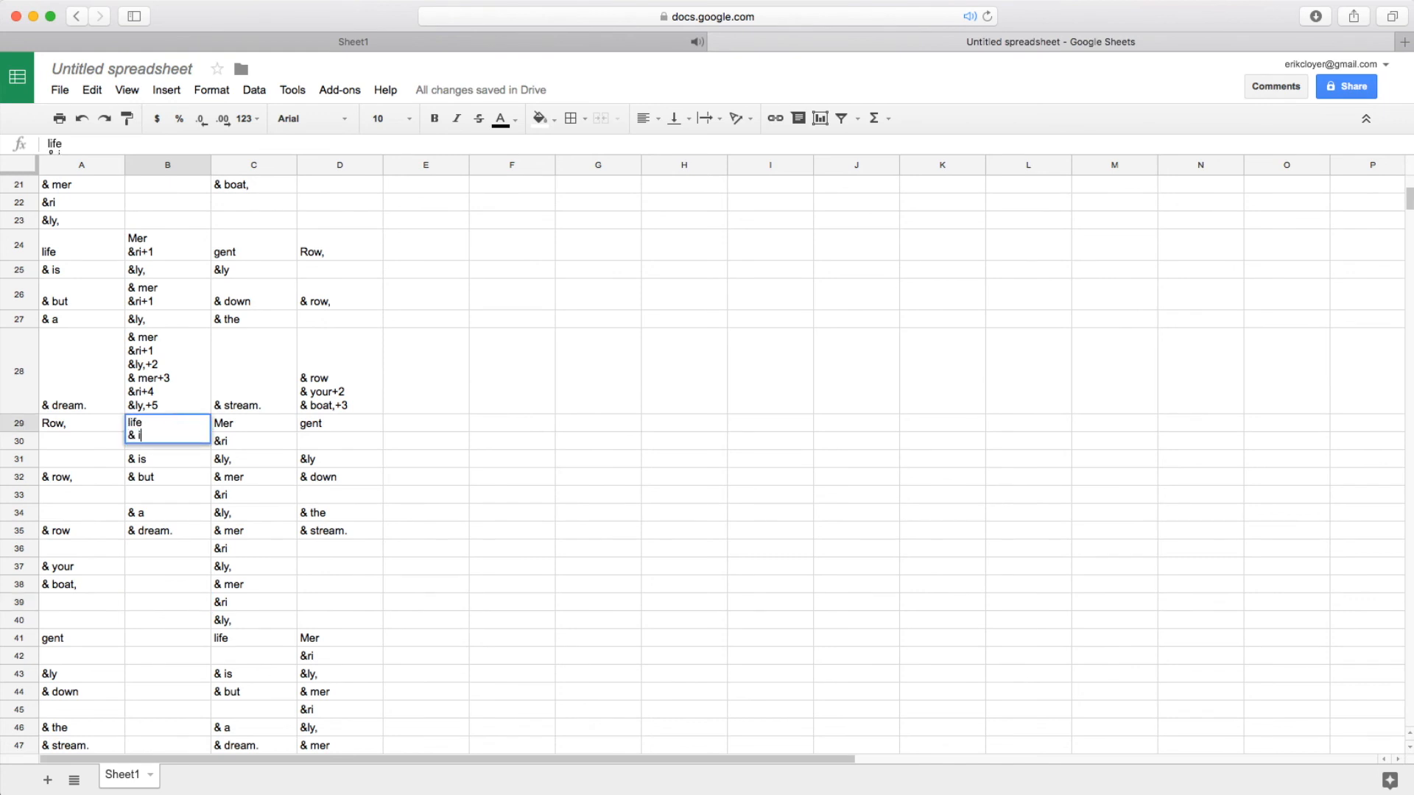
pyautogui.write('& is+2')
pyautogui.click(170, 462)
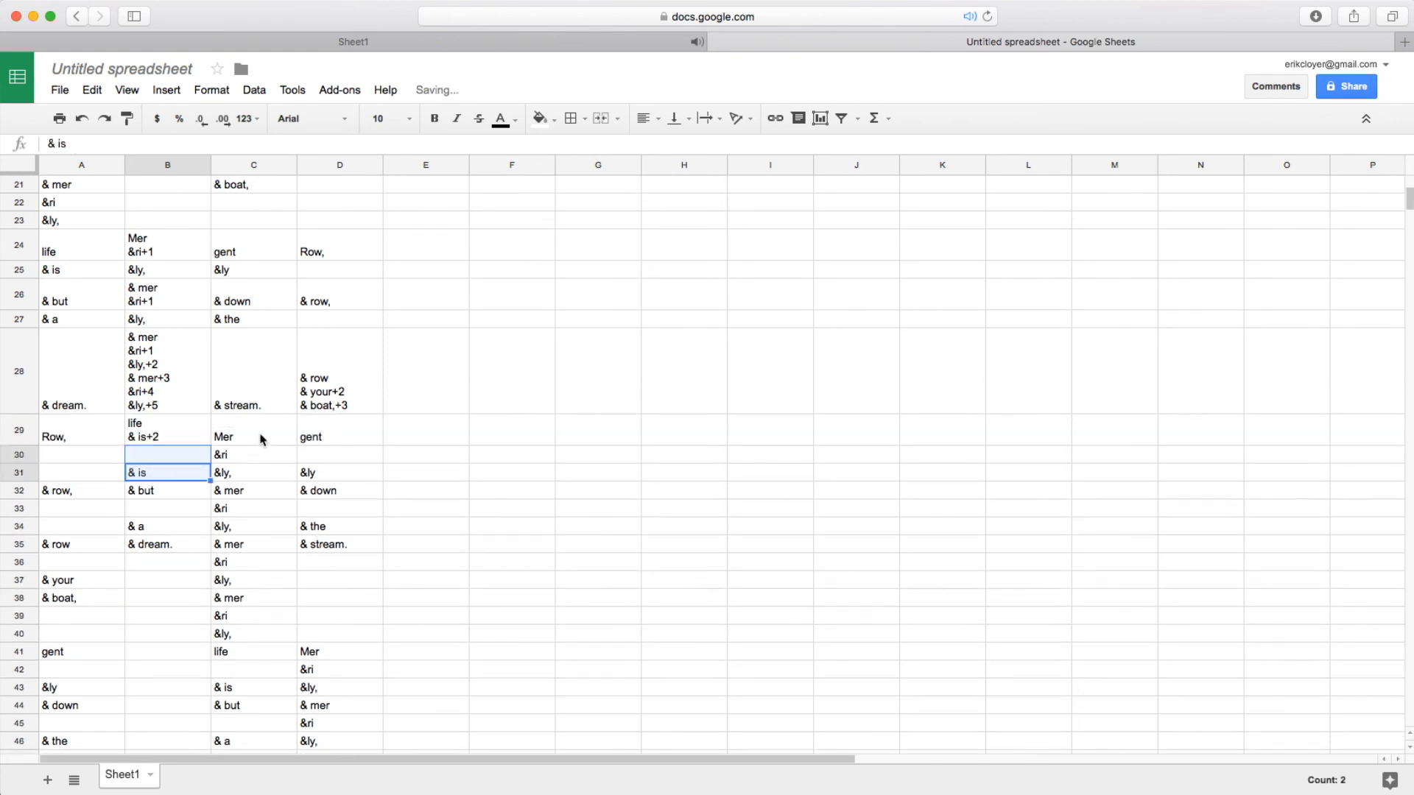
# Add "&ri+1" and "&ly,+2" as new lines beneath "Mer" in Part 3's cell C29
pyautogui.click(262, 435)
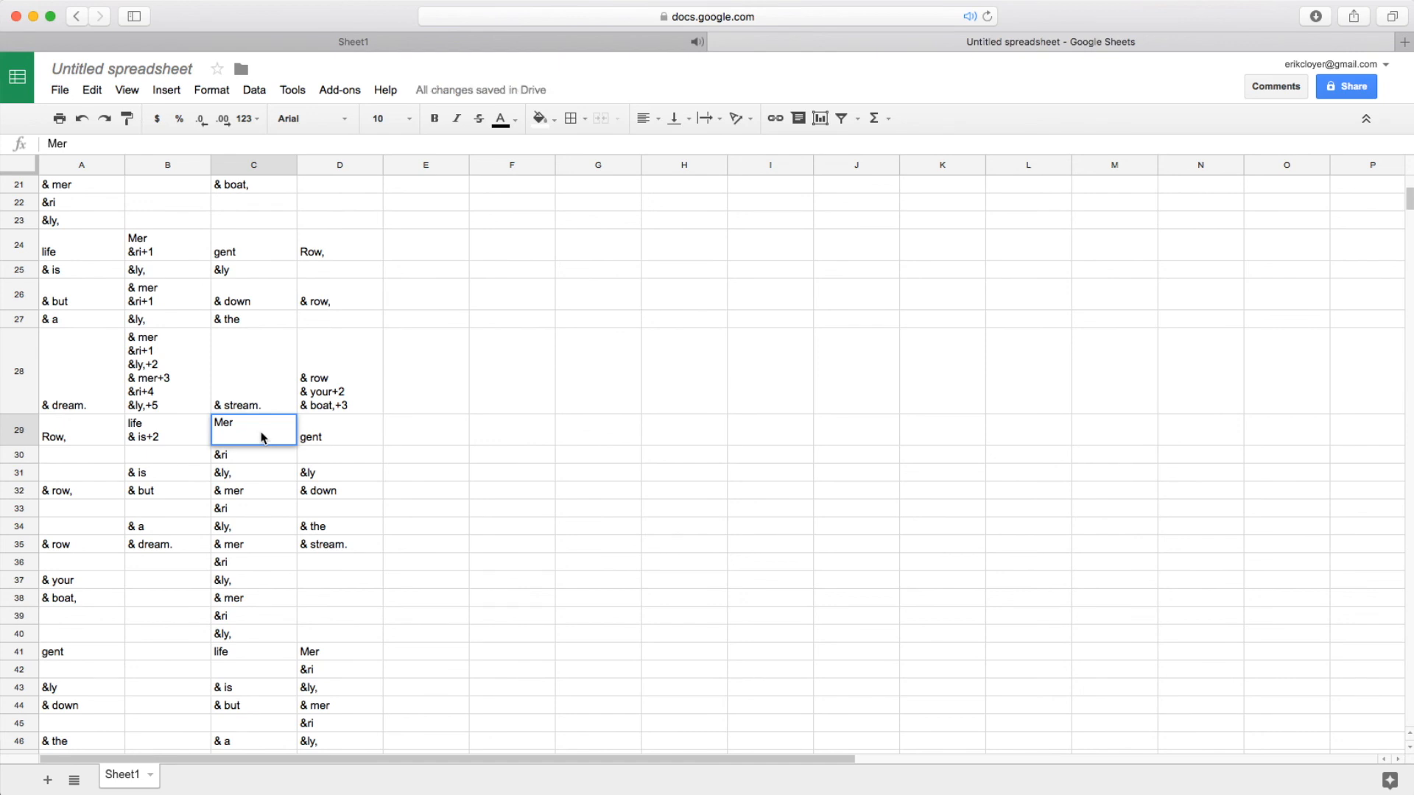
pyautogui.click(245, 453)
pyautogui.click(250, 433)
pyautogui.doubleClick(255, 435)
pyautogui.hotkey('alt', 'Return')
pyautogui.hotkey('ctrl', 'Return')
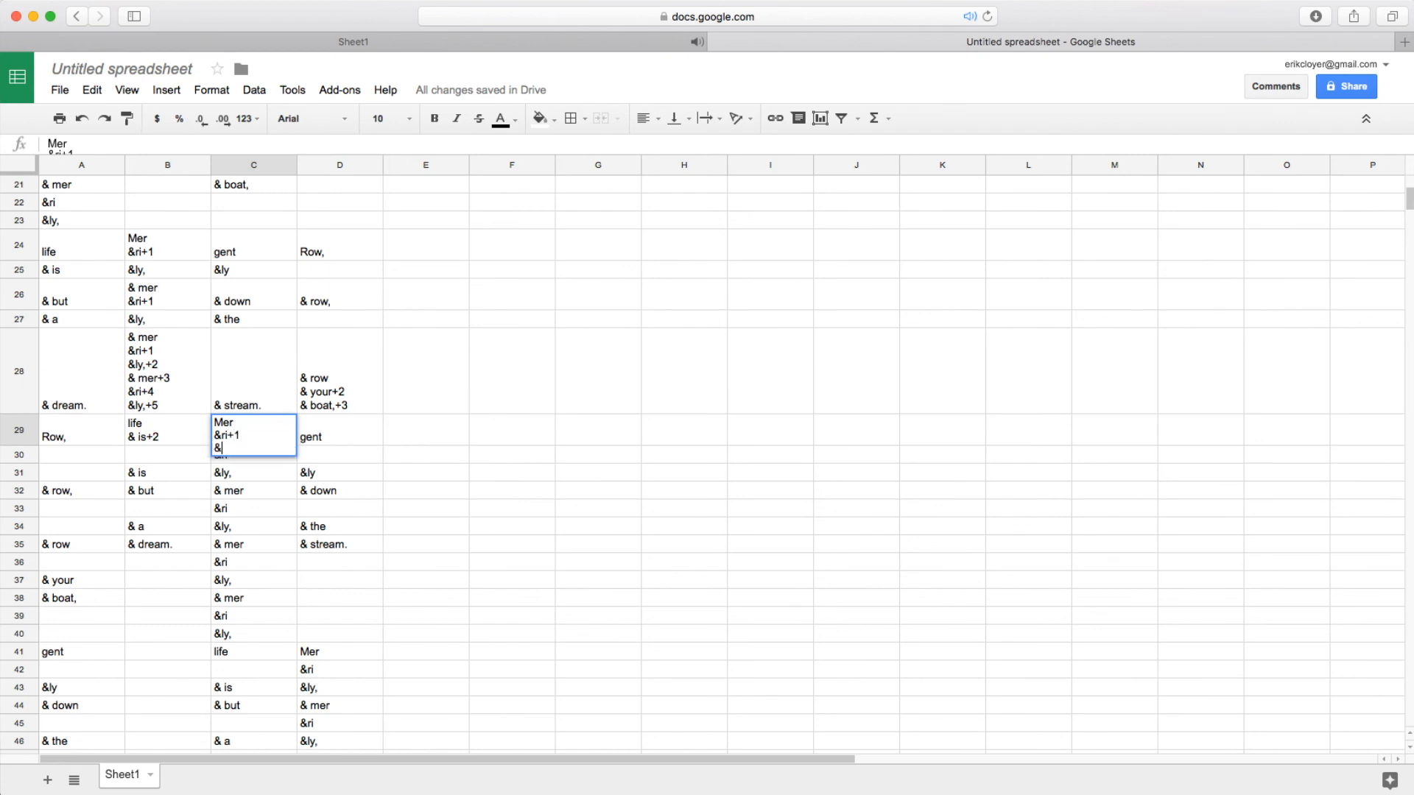
pyautogui.click(269, 488)
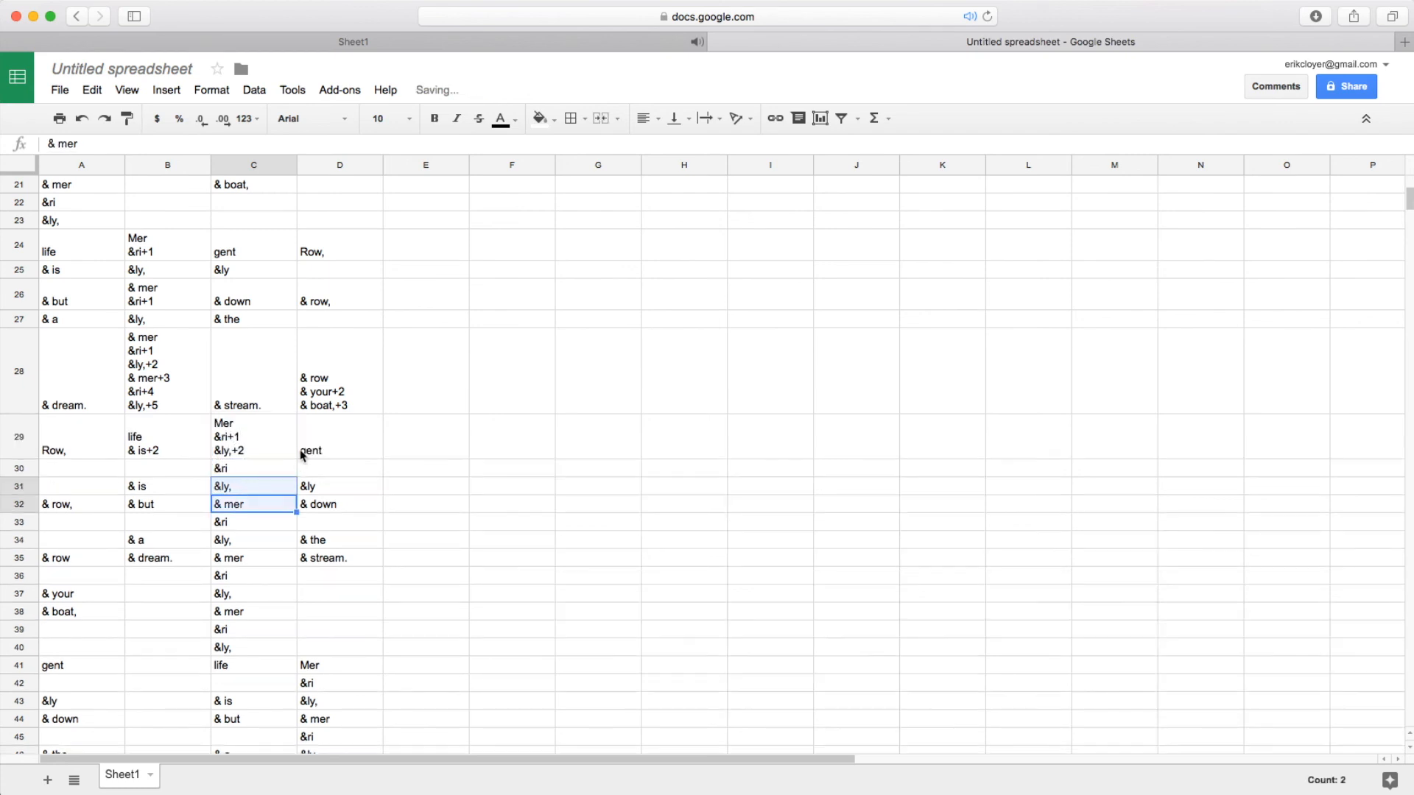
# Add "&ly+2" as a second line beneath "gent" in Part 4's cell D29
pyautogui.doubleClick(345, 450)
pyautogui.hotkey('ctrl', 'Return')
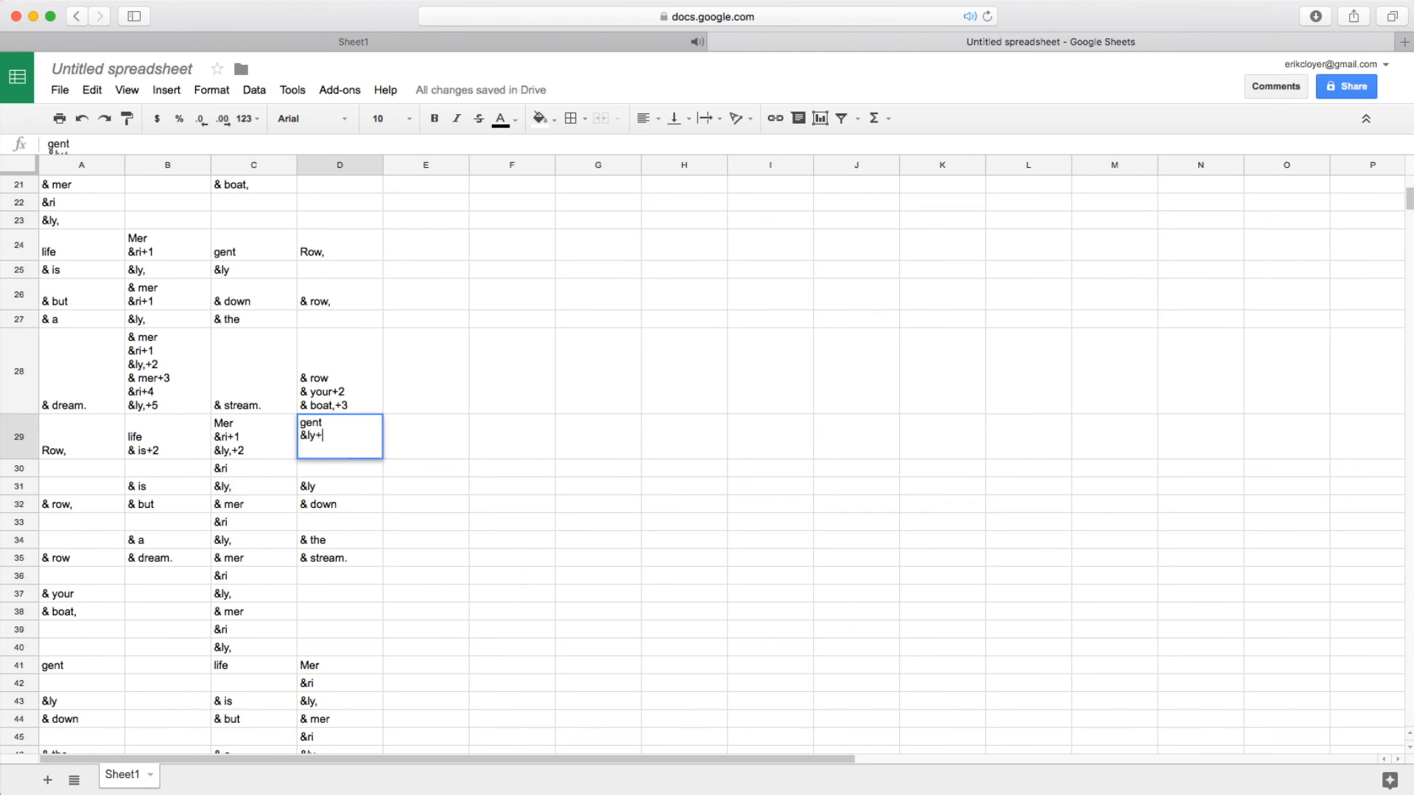
pyautogui.write('&ly+2')
pyautogui.click(518, 488)
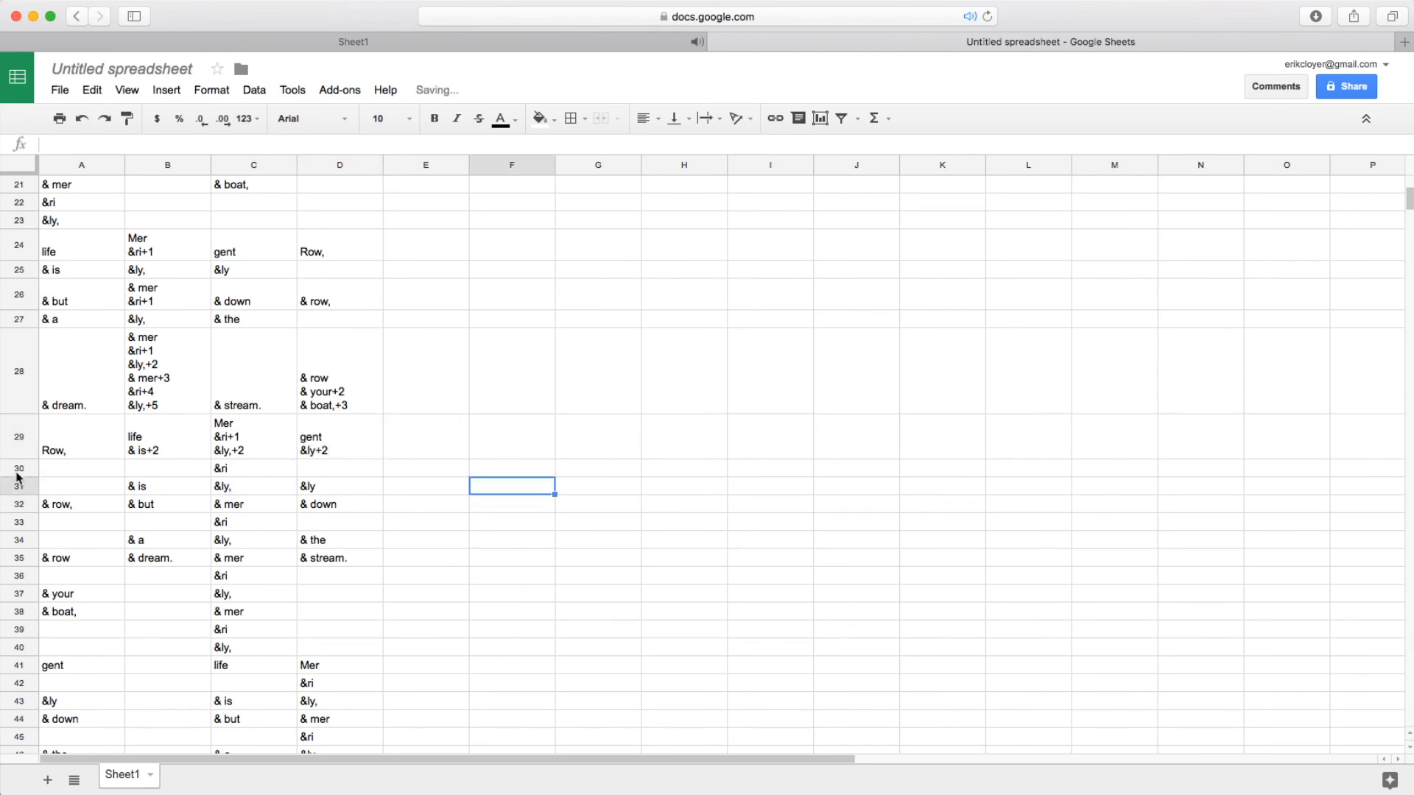
# Delete the redundant rows 30 and 31 below the merged "life", "Mer" and "gent" cells
pyautogui.moveTo(19, 469); pyautogui.dragTo(23, 488)
pyautogui.rightClick(19, 471)
pyautogui.click(98, 271)
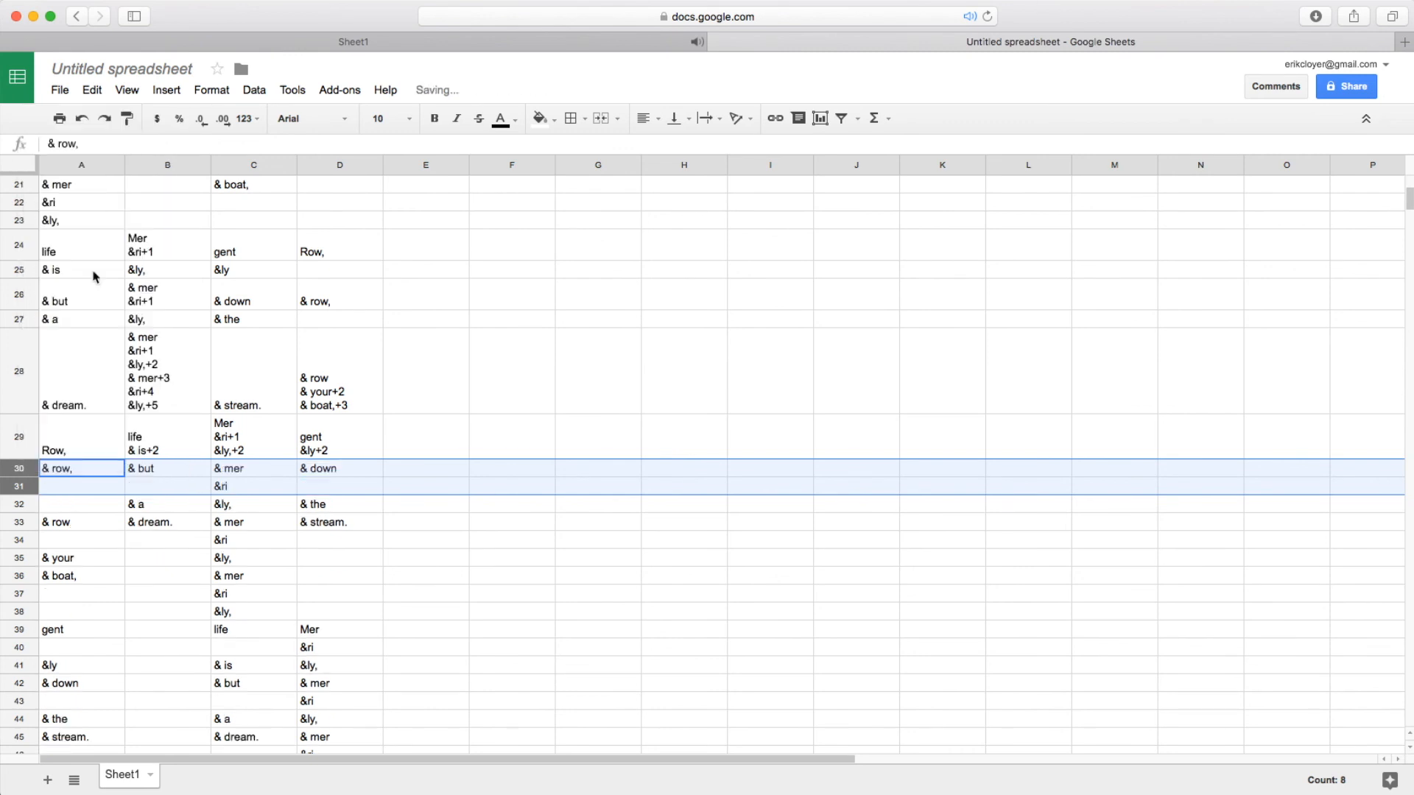
# Add "& a+2" as a second line beneath "& but" in Part 2's cell B30
pyautogui.click(174, 472)
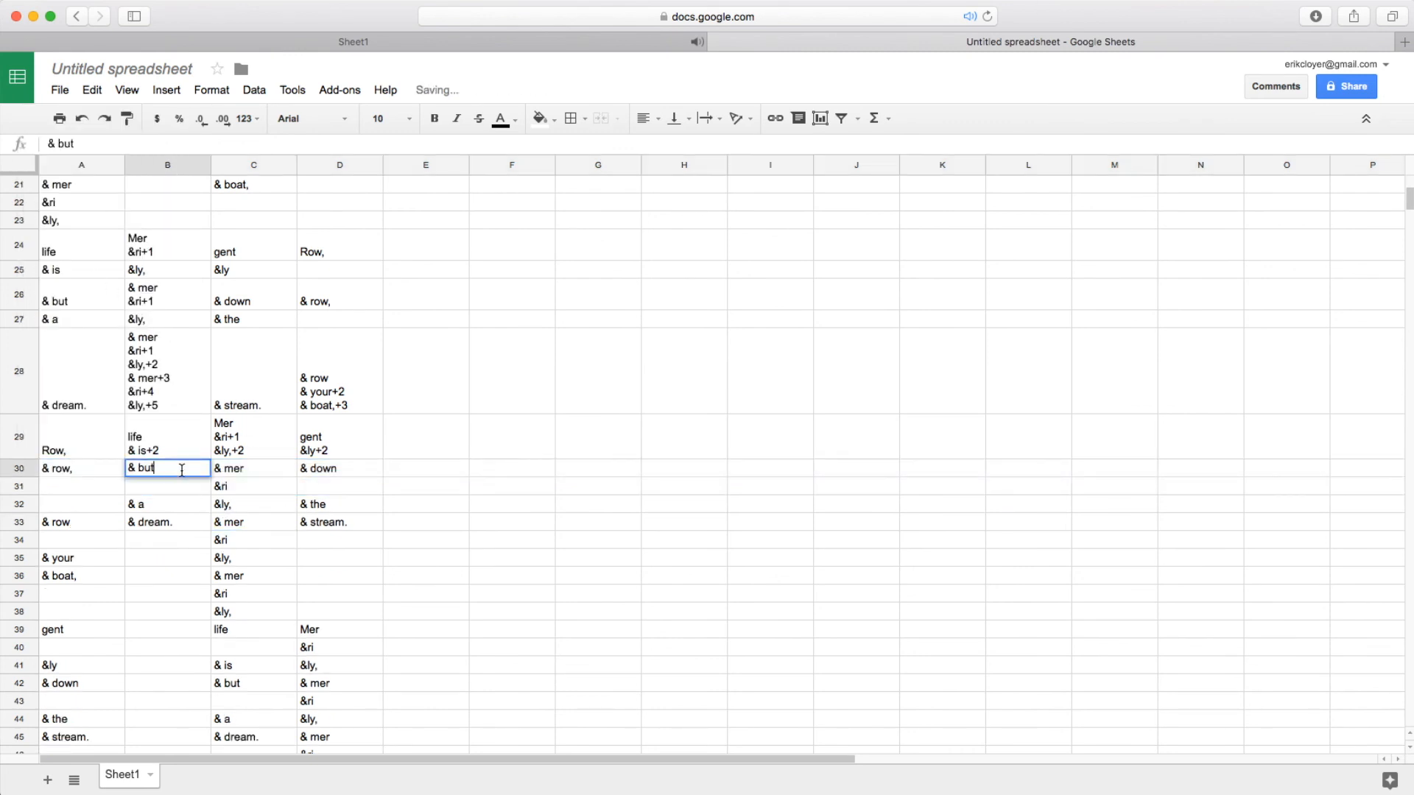
pyautogui.doubleClick(174, 471)
pyautogui.hotkey('ctrl', 'Return')
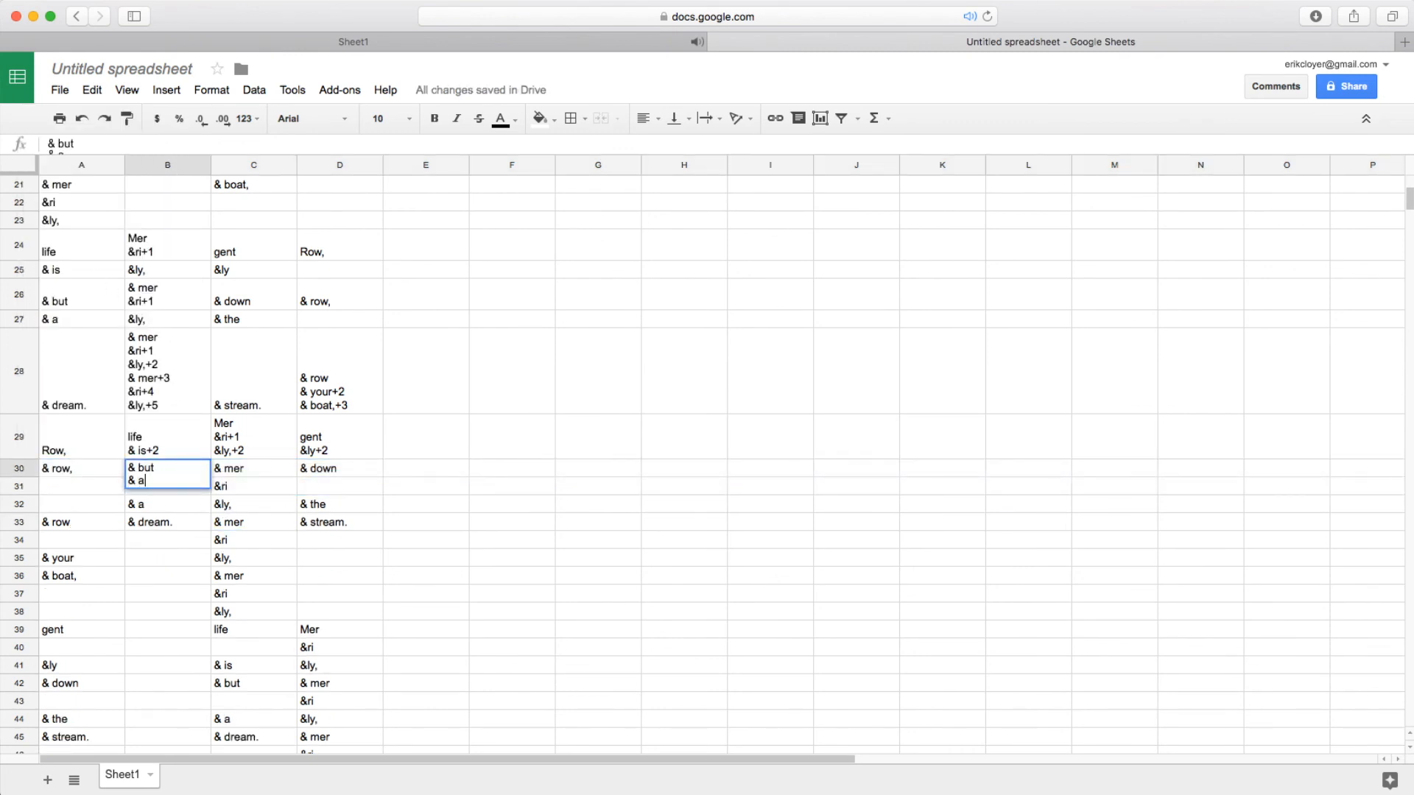
pyautogui.write('& a+2')
pyautogui.click(274, 475)
# Add "&ri+1" and "&ly,+2" as new lines beneath "& mer" in Part 3's cell C30
pyautogui.doubleClick(274, 480)
pyautogui.hotkey('ctrl', 'Return')
pyautogui.write('&ri+1')
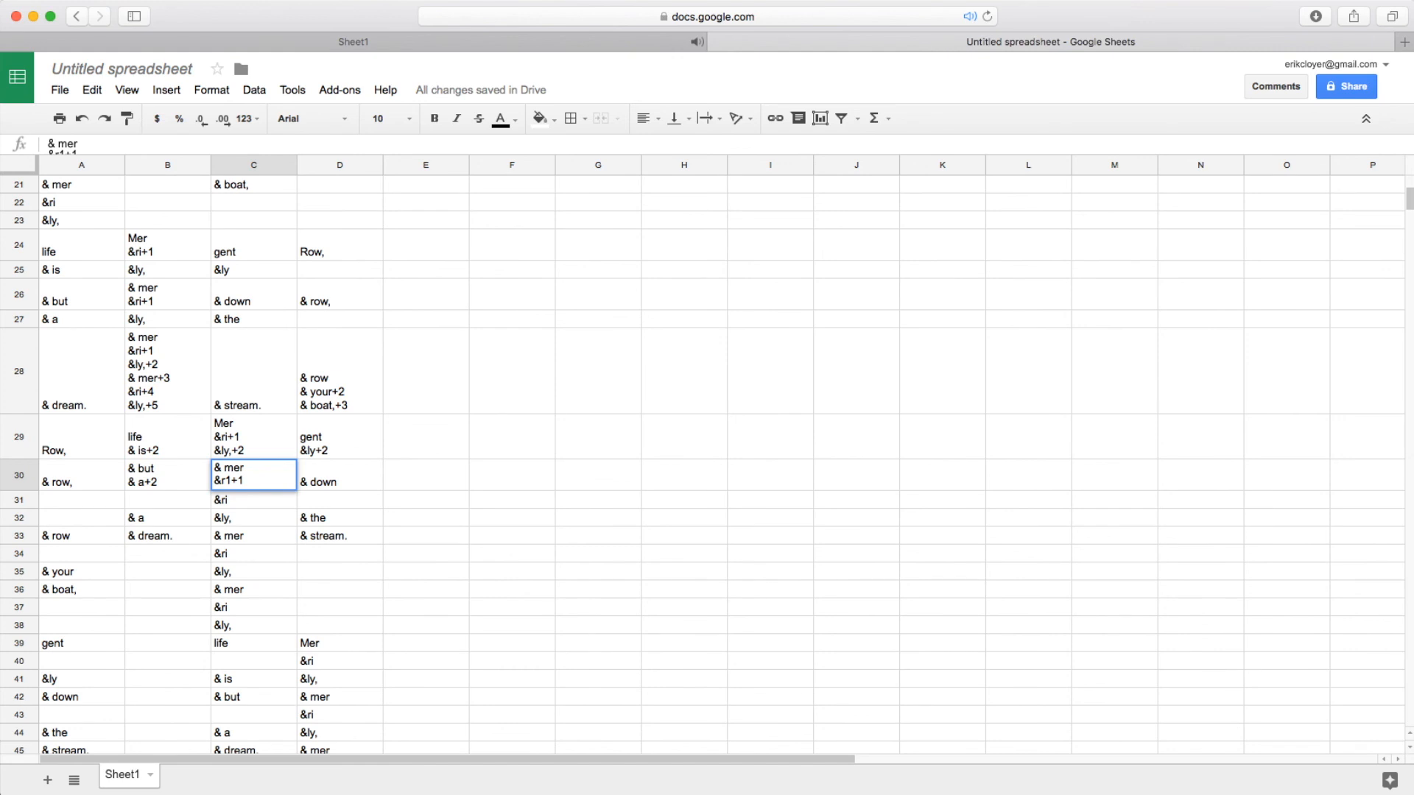
pyautogui.press('BackSpace')
pyautogui.press('BackSpace')
pyautogui.write('i+1')
pyautogui.hotkey('alt', 'Return')
pyautogui.write('&ly,+2')
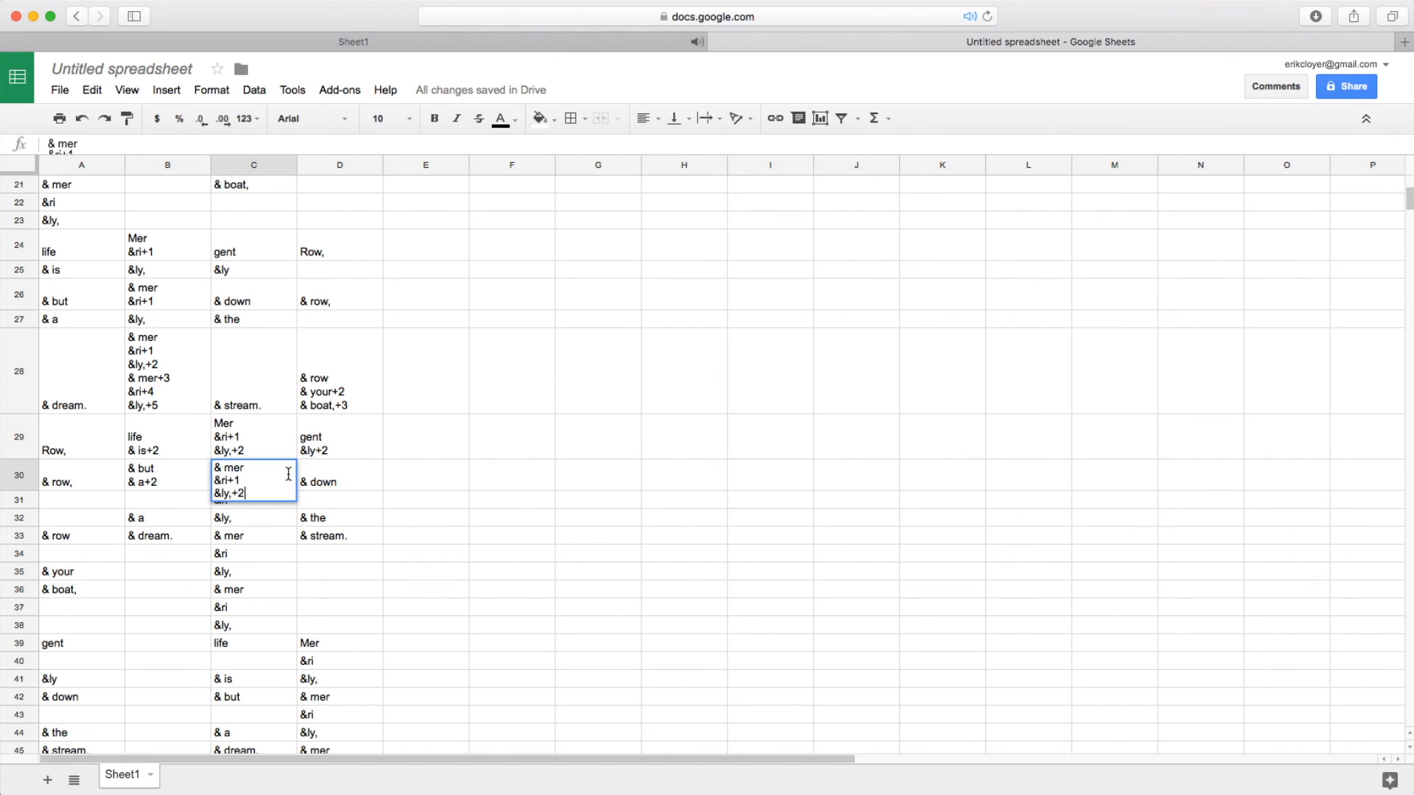
pyautogui.click(344, 500)
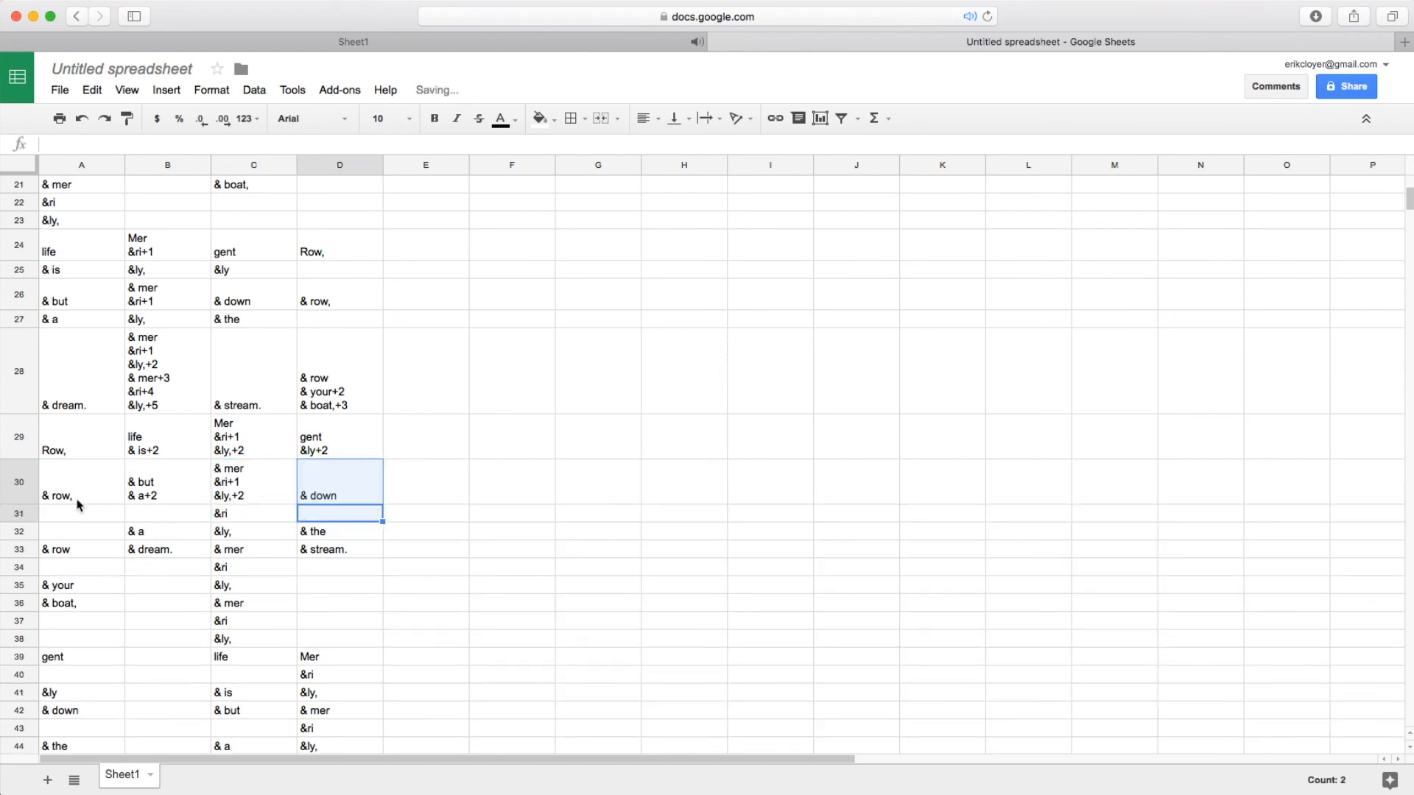
# Add "& the+2" as a second line beneath "& down" in Part 4's cell D30
pyautogui.doubleClick(347, 495)
pyautogui.hotkey('alt', 'Return')
pyautogui.write('& th')
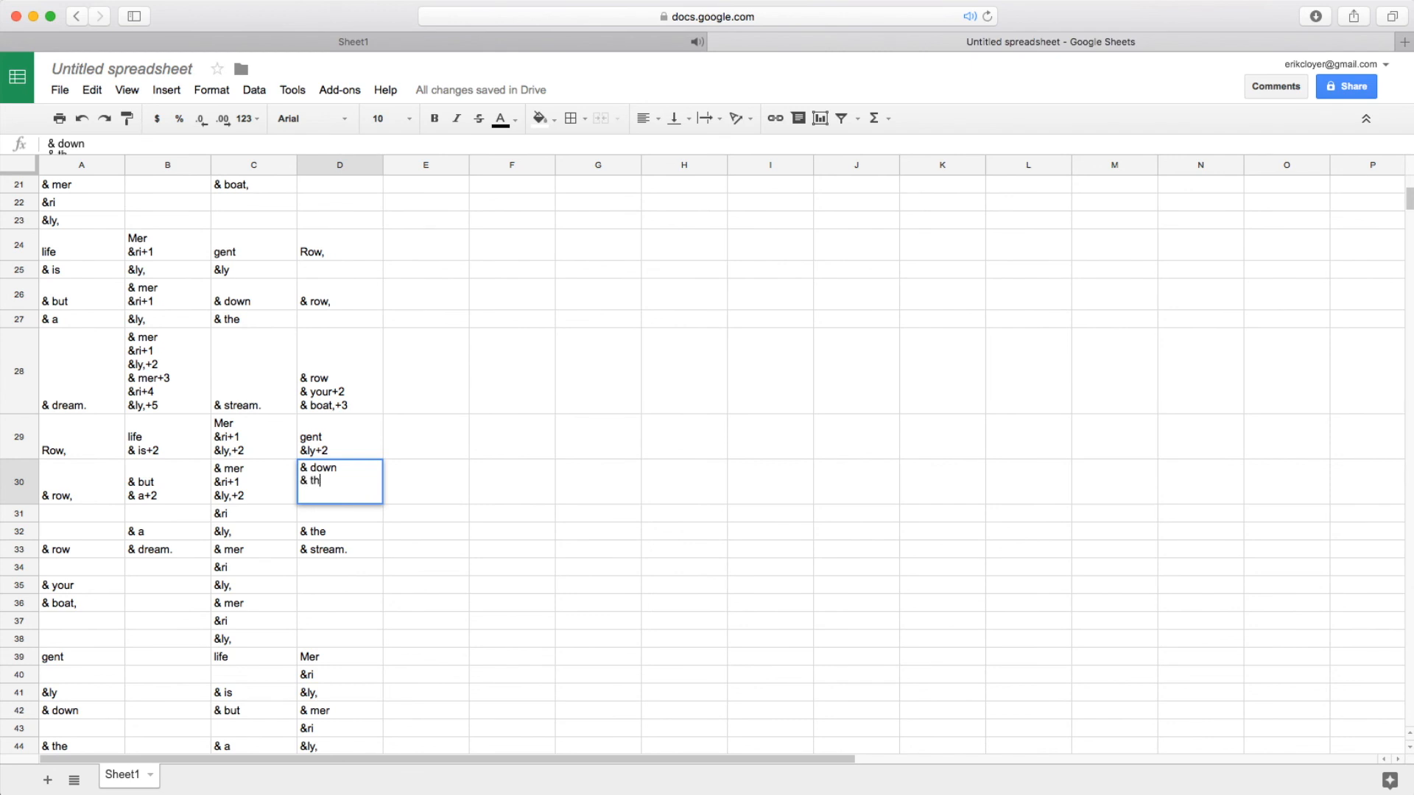
pyautogui.write('e+2')
pyautogui.click(452, 598)
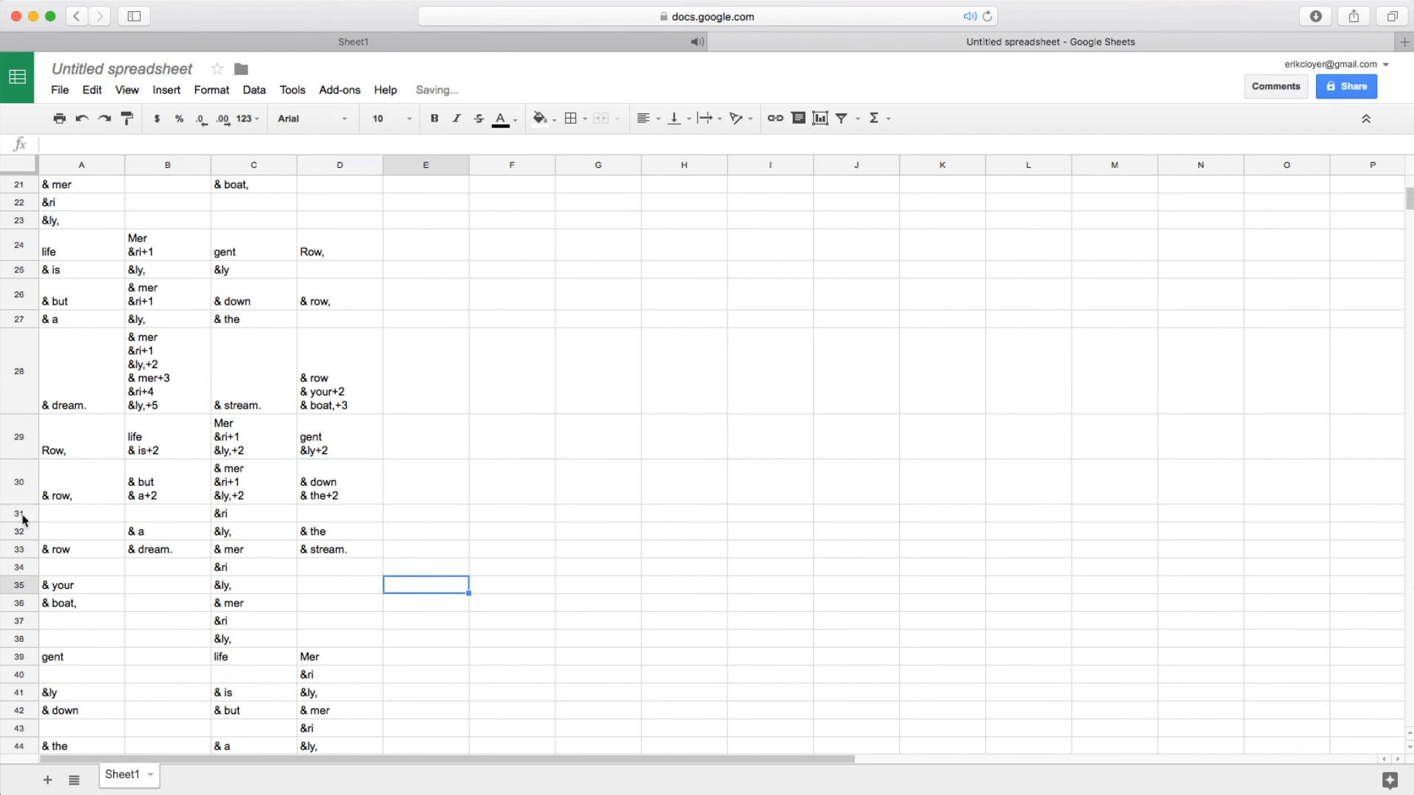
# Delete the redundant rows 31 and 32 below the merged "& but", "& mer" and "& down" cells
pyautogui.moveTo(23, 513); pyautogui.dragTo(17, 524)
pyautogui.rightClick(16, 519)
pyautogui.click(77, 318)
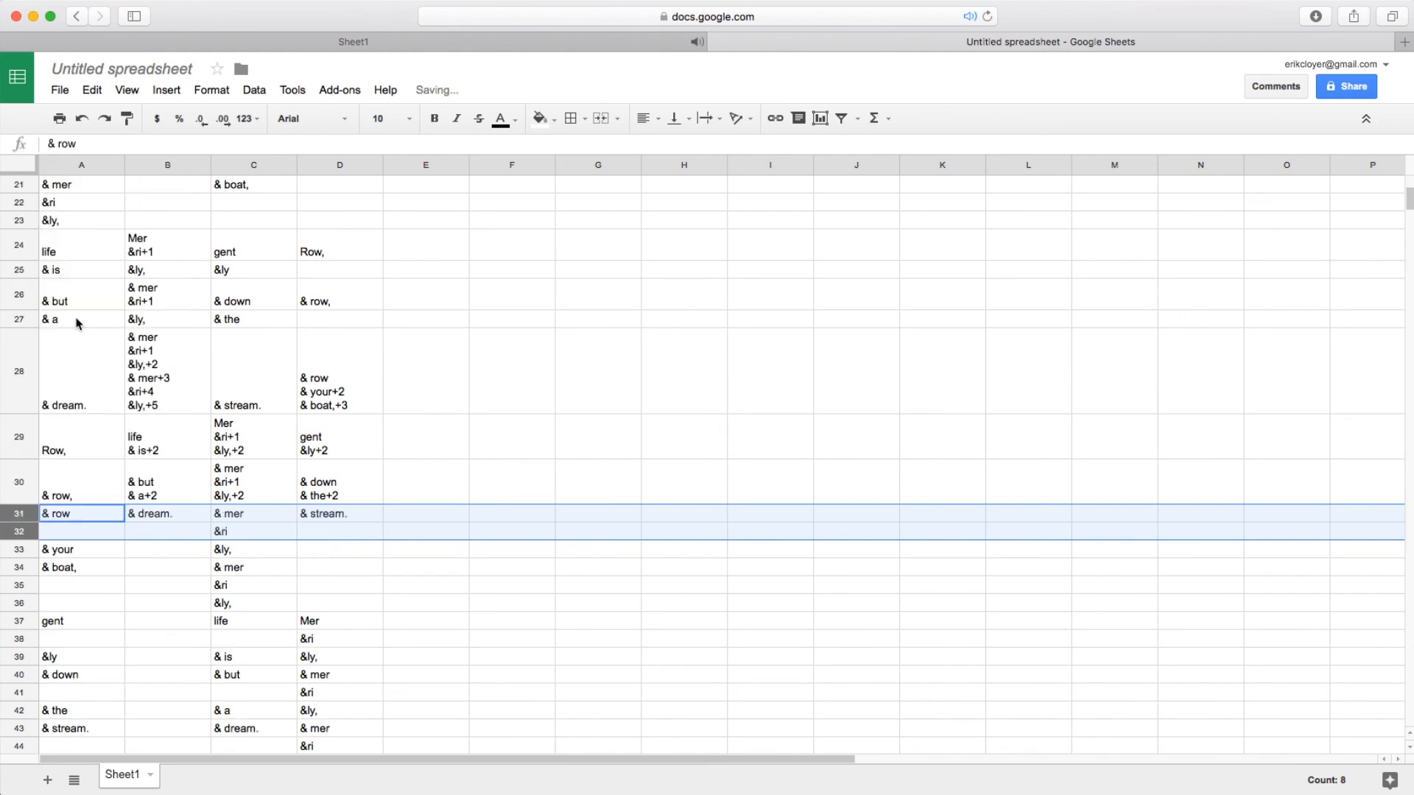
# Add only "&ri+1" as a second line beneath "& mer" in Part 3's cell C31
pyautogui.click(356, 592)
pyautogui.click(258, 517)
pyautogui.hotkey('alt', 'Return')
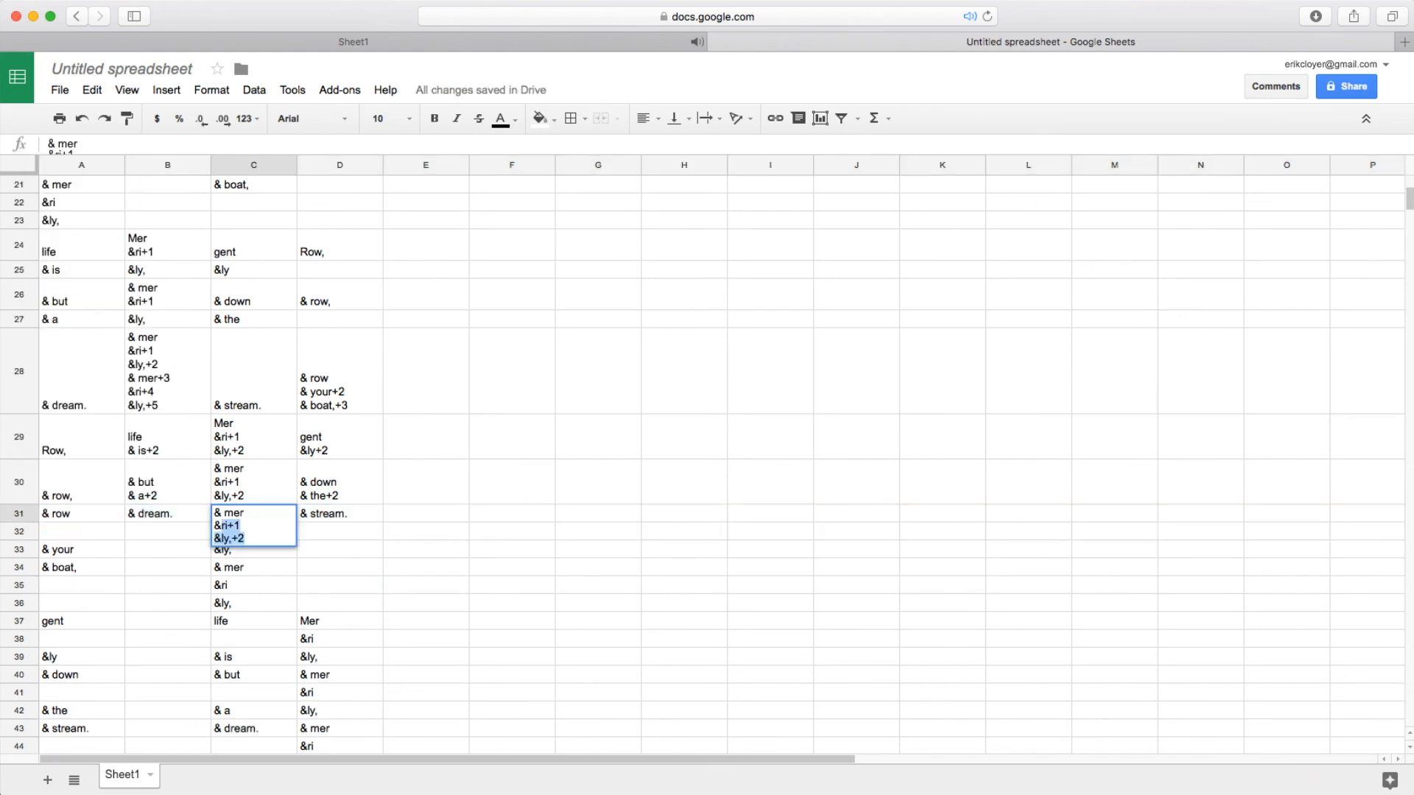
pyautogui.press('BackSpace')
pyautogui.click(538, 565)
# Delete row 32, which holds only the redundant "&ri" in Part 3
pyautogui.click(18, 545)
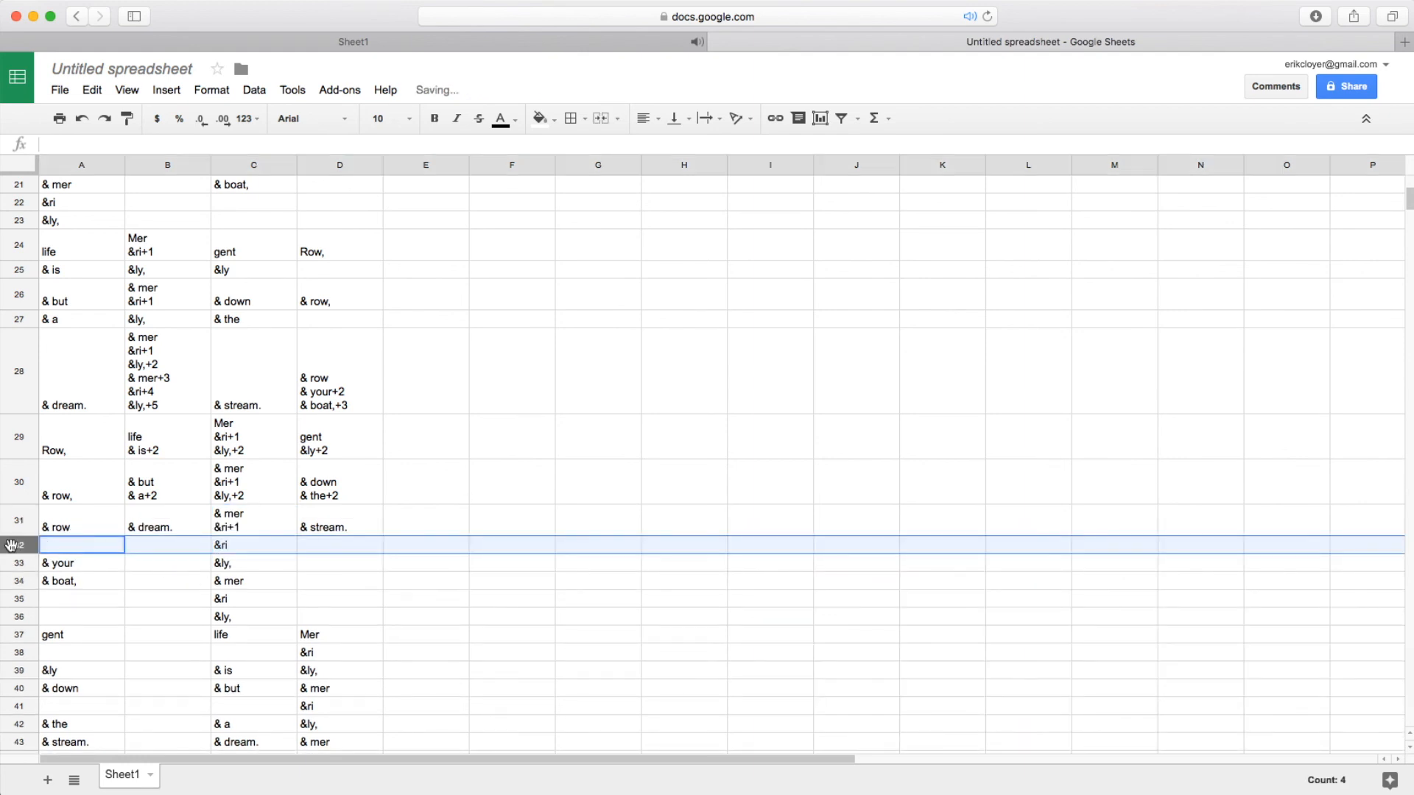
pyautogui.rightClick(19, 545)
pyautogui.click(74, 344)
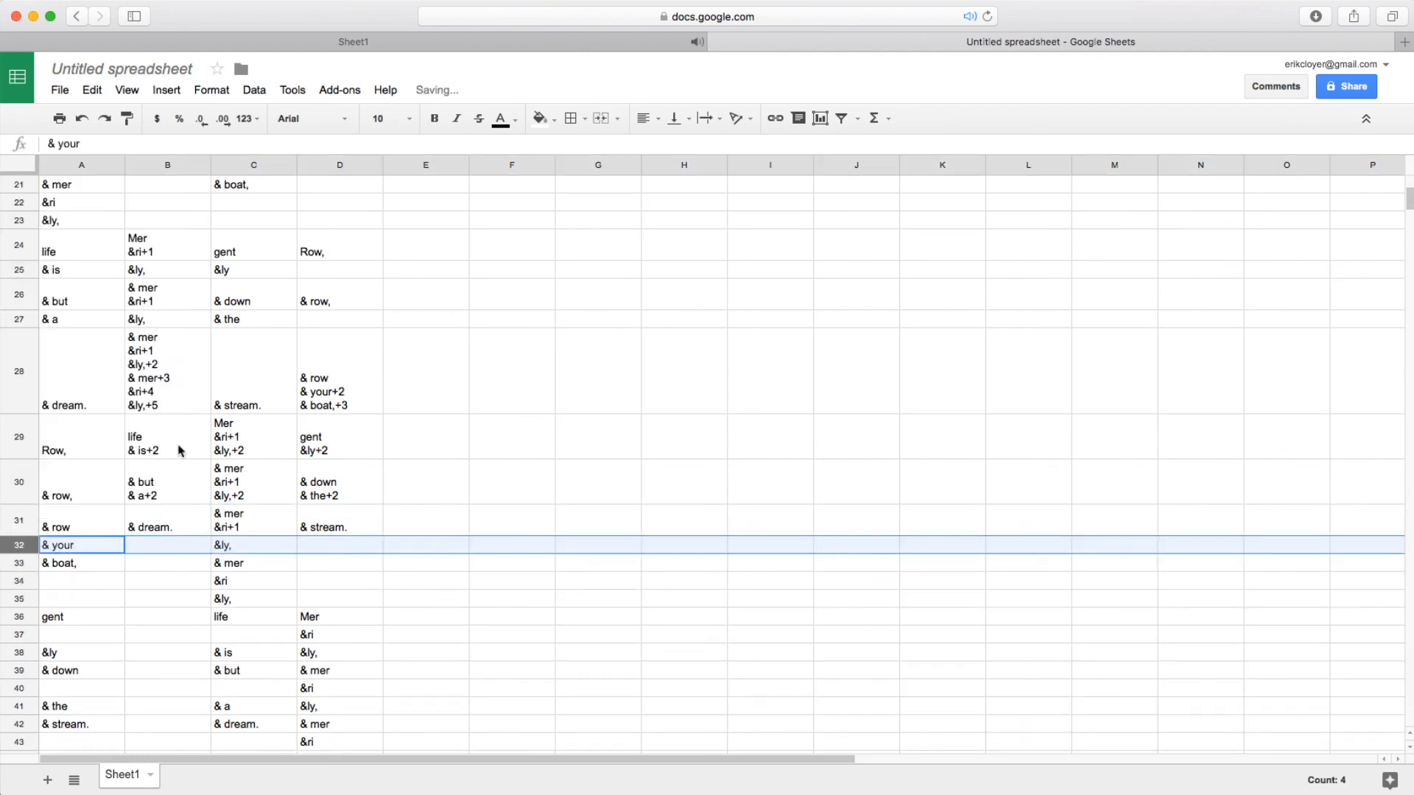
# Add "&ri+1" and "&ly,+2" as new lines beneath "& mer" in Part 3's cell C33
pyautogui.doubleClick(276, 561)
pyautogui.hotkey('alt', 'Return')
pyautogui.write('&ri+1')
pyautogui.hotkey('alt', 'Return')
pyautogui.write('&ly+22')
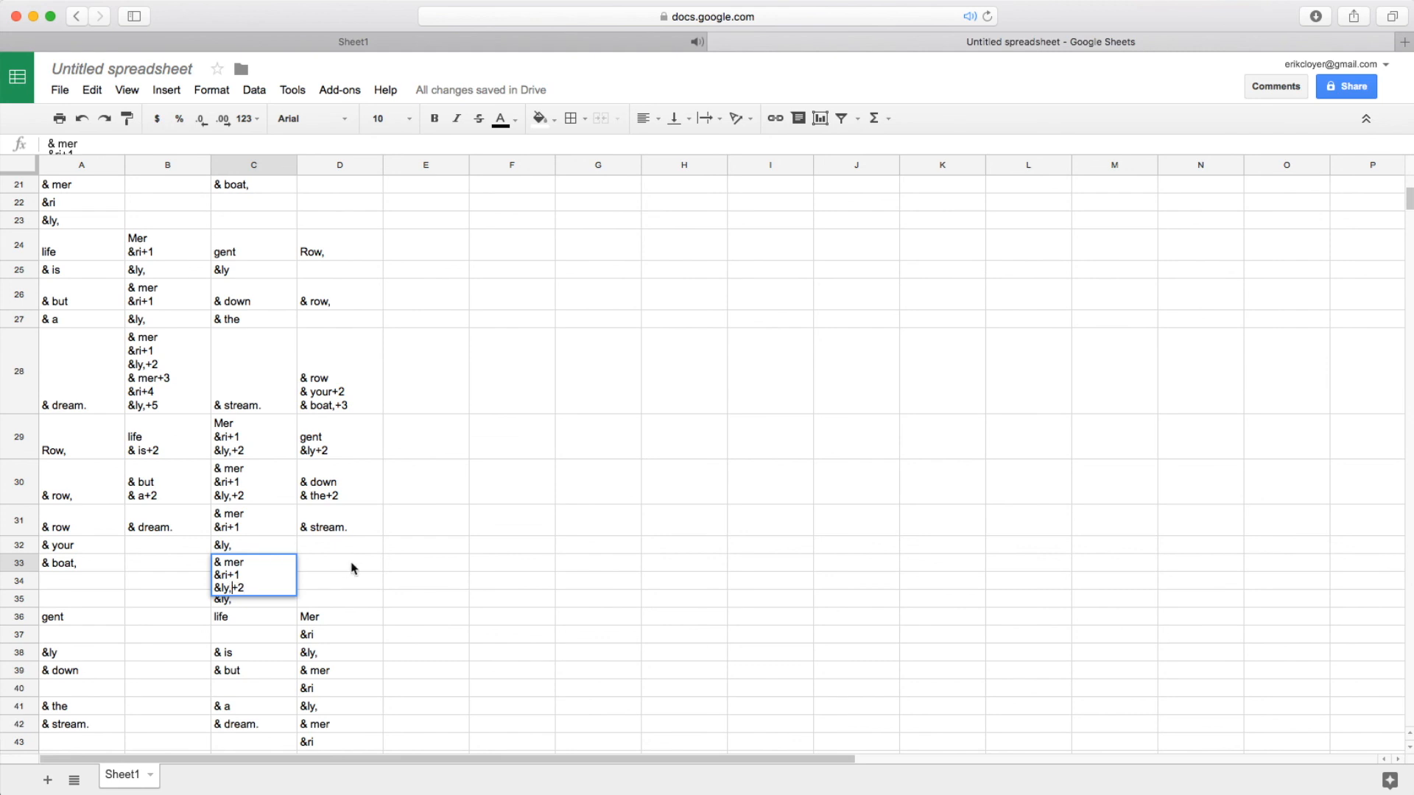
pyautogui.click(439, 581)
# Delete rows 34 and 35, which hold only the redundant "&ri" and "&ly," in Part 3
pyautogui.moveTo(11, 616); pyautogui.dragTo(12, 628)
pyautogui.rightClick(12, 628)
pyautogui.click(98, 410)
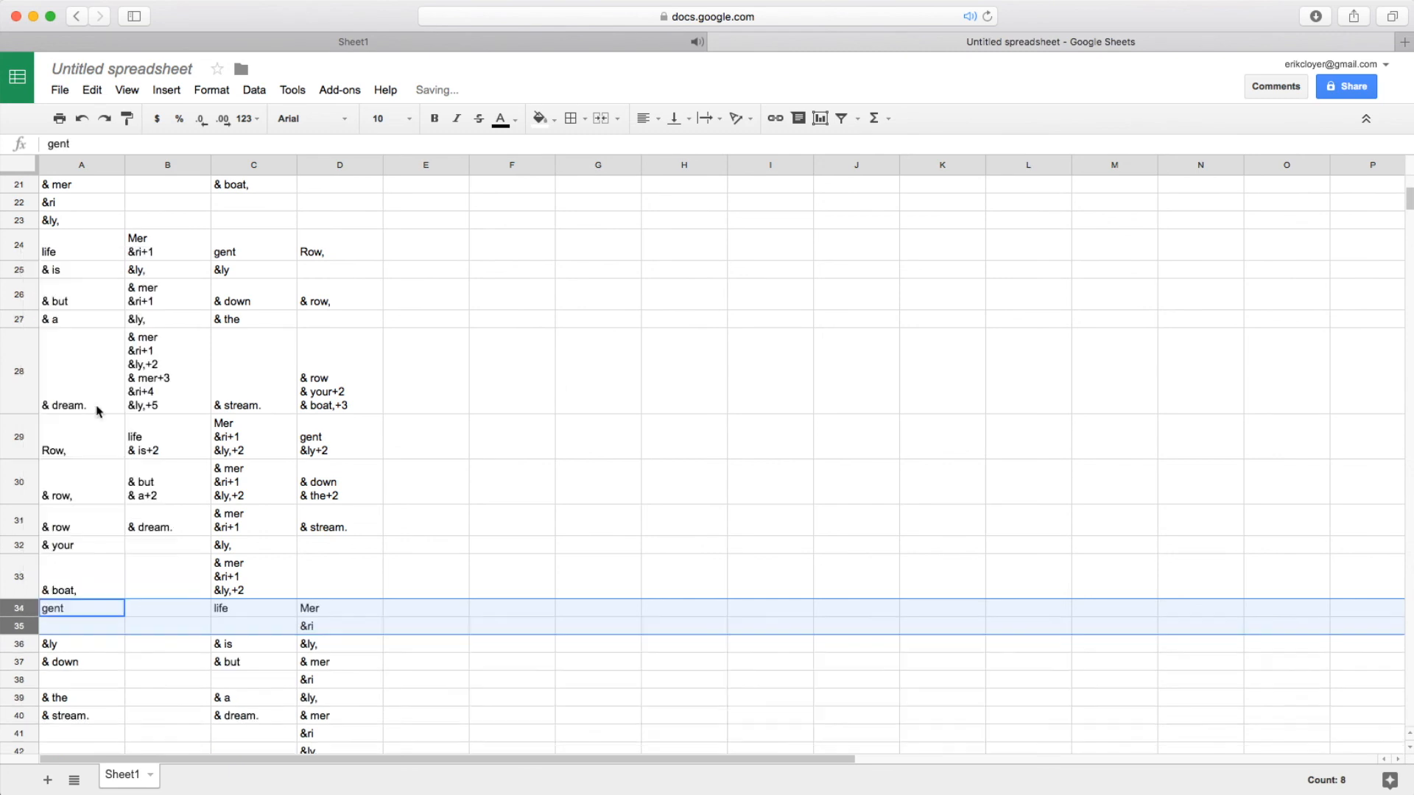
# Add "&ri+1" as a second line beneath "Mer" in Part 4's cell D34
pyautogui.scroll(-5, 322, 477)
pyautogui.click(202, 441)
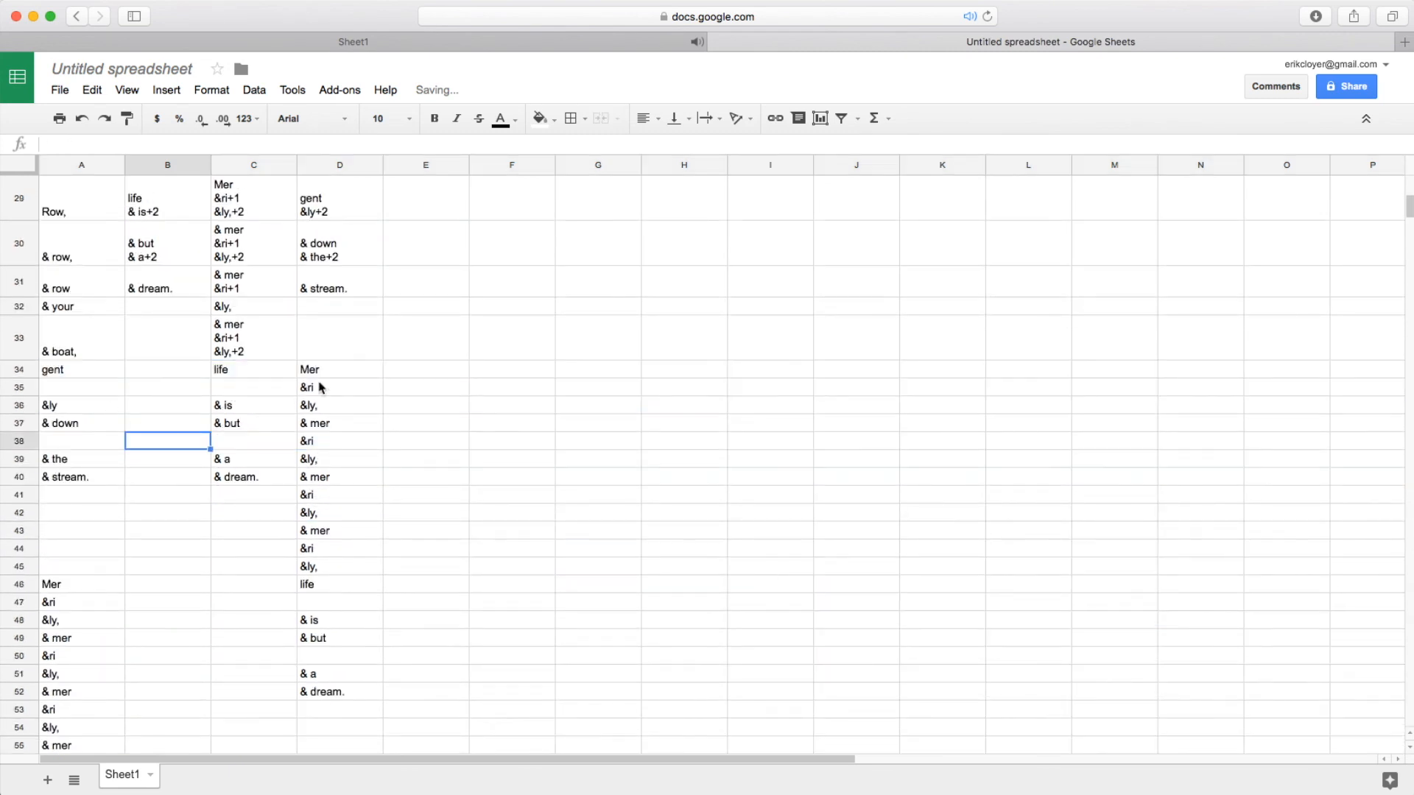
pyautogui.click(340, 372)
pyautogui.press('Return')
pyautogui.hotkey('alt', 'Return')
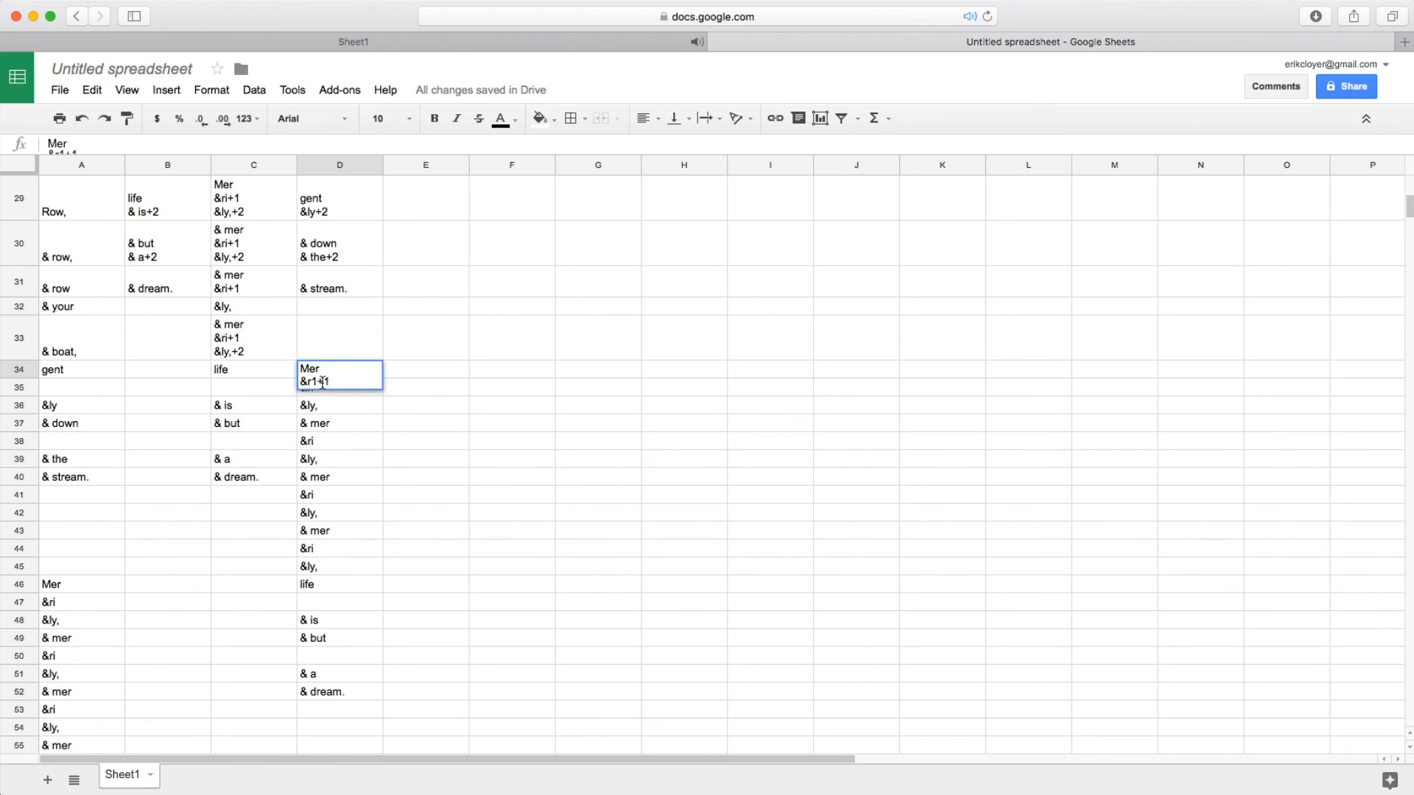
pyautogui.press('BackSpace')
pyautogui.write('i')
pyautogui.click(489, 443)
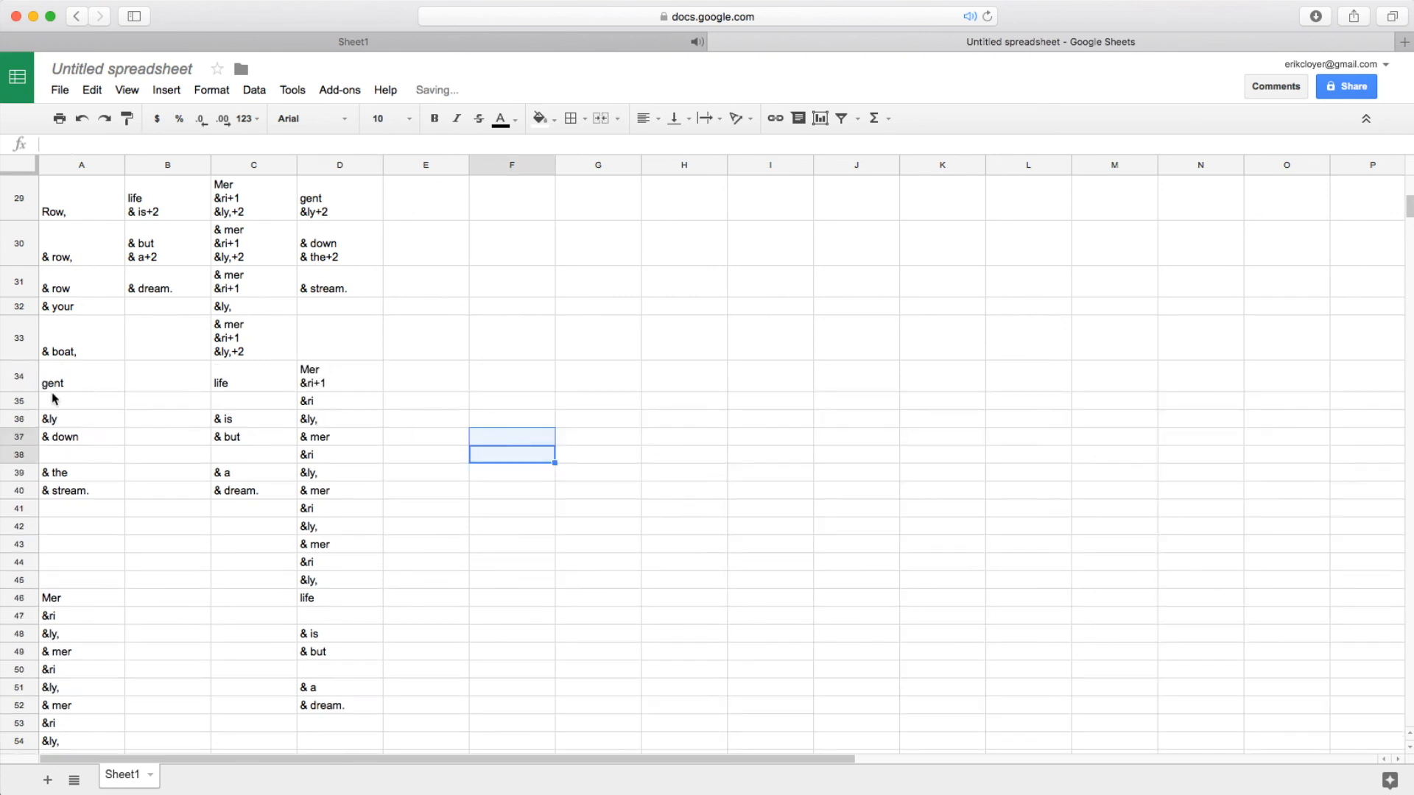
# Delete row 35, which holds only the redundant "&ri" in Part 4
pyautogui.click(20, 400)
pyautogui.rightClick(20, 400)
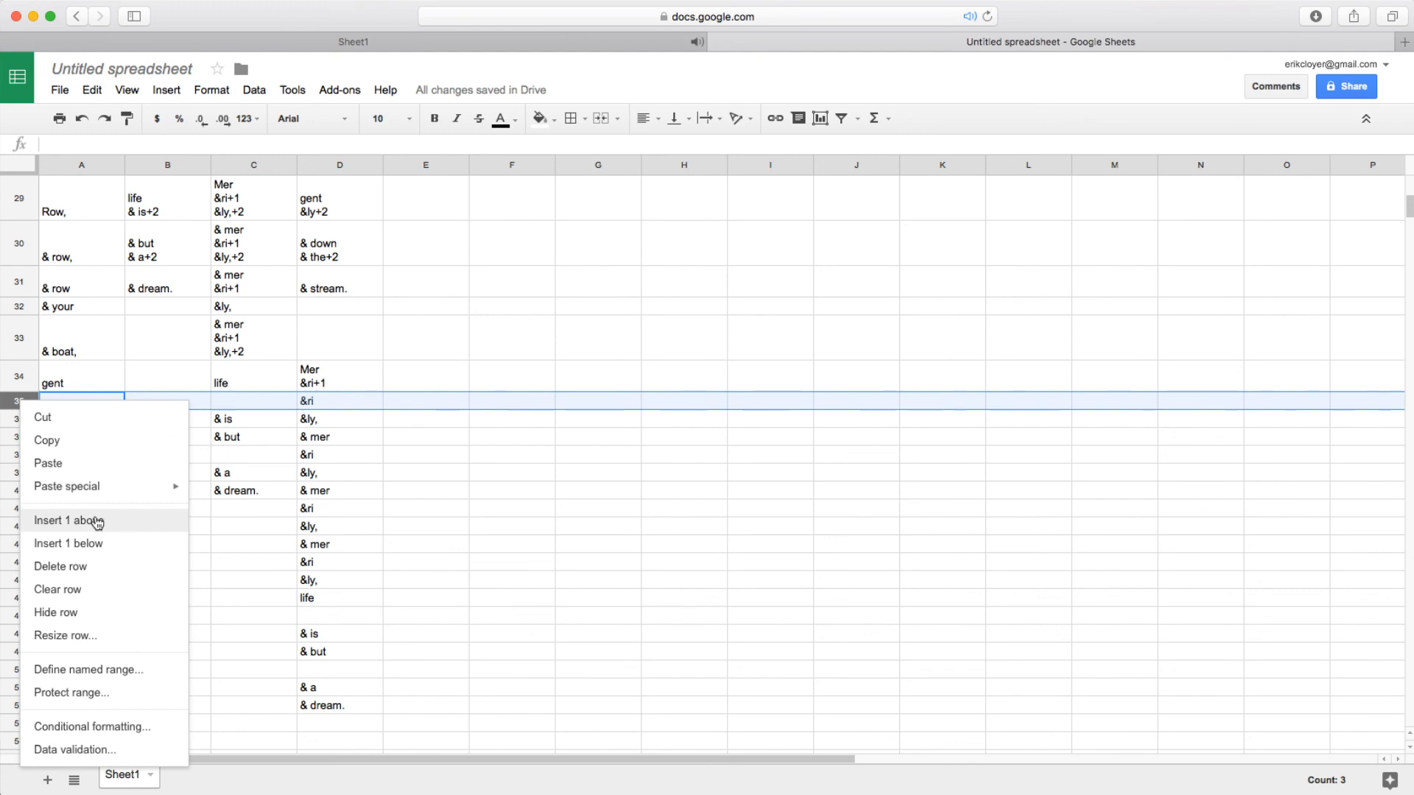
pyautogui.click(95, 569)
pyautogui.click(196, 546)
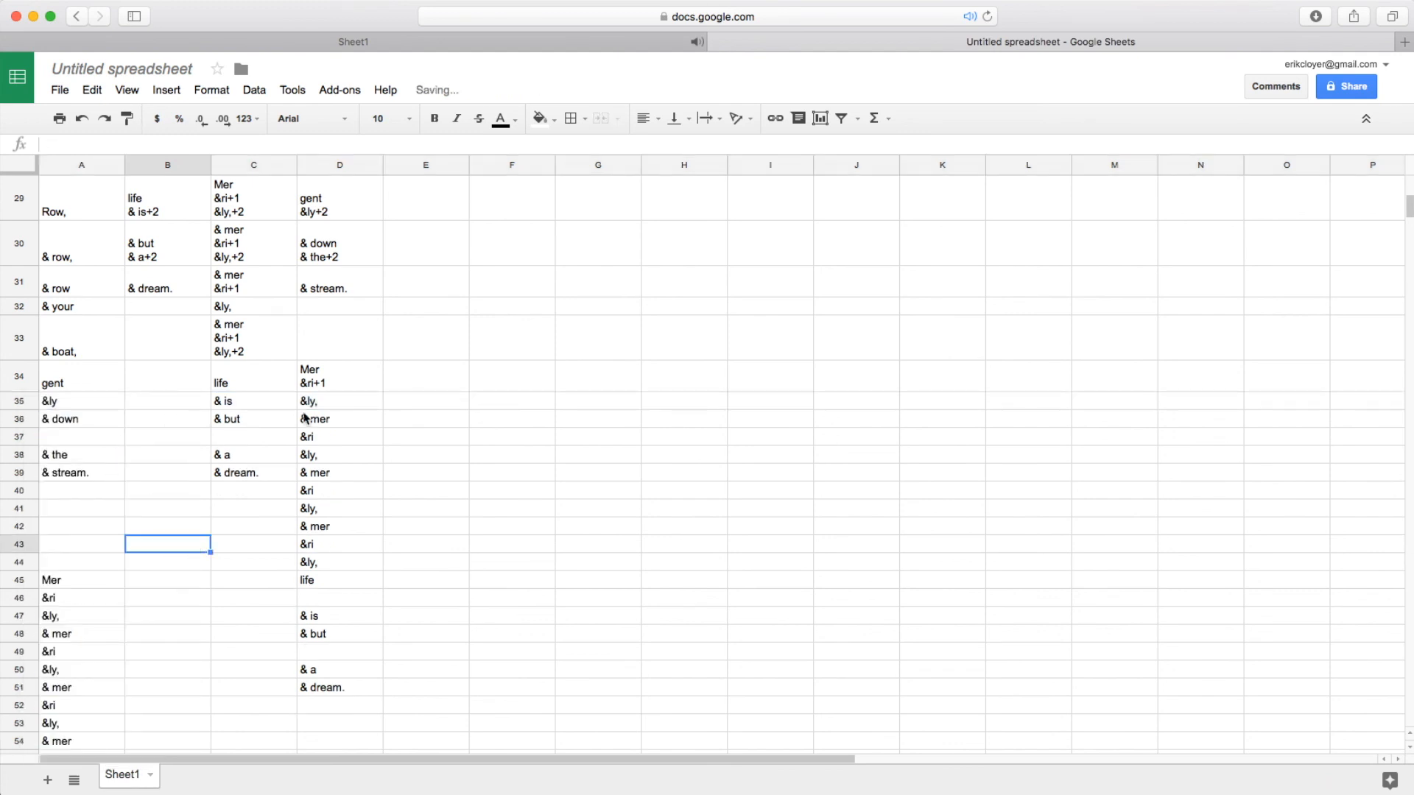
# Add "&ri+1" as a second line beneath "& mer" in Part 4's cell D36
pyautogui.click(343, 416)
pyautogui.hotkey('ctrl', 'c')
pyautogui.doubleClick(372, 421)
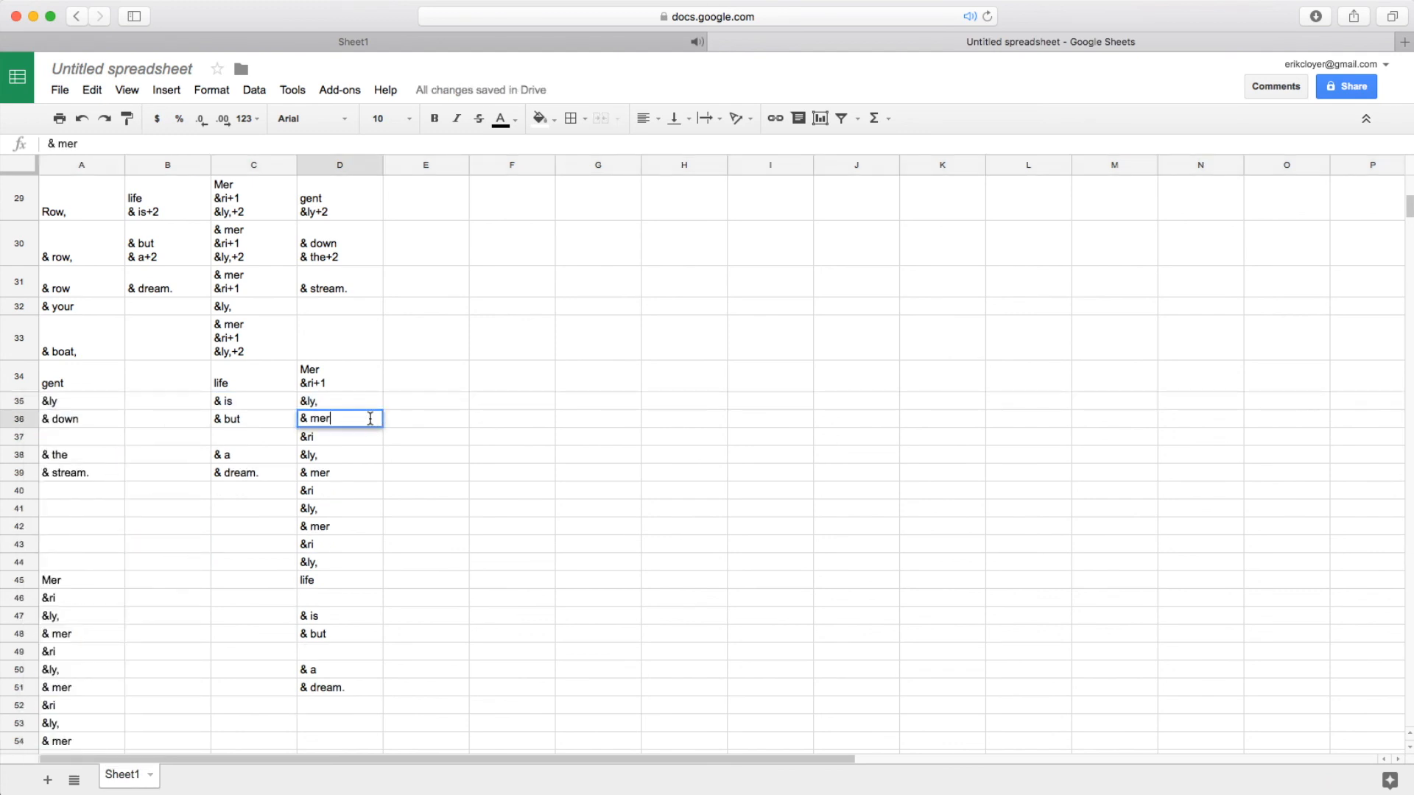
pyautogui.hotkey('alt', 'Return')
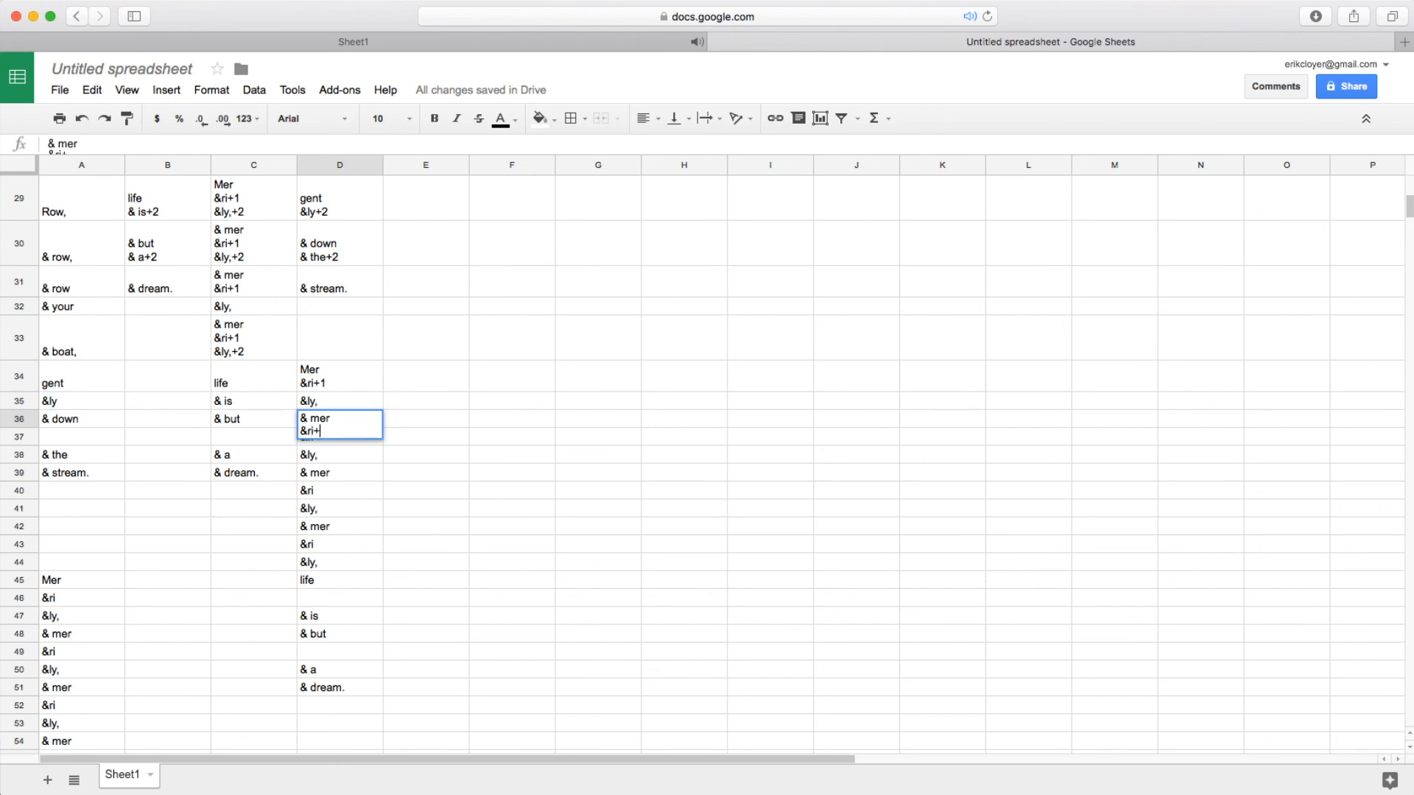
pyautogui.write('&ri+1')
pyautogui.press('Return')
# Delete row 37, which holds only the redundant "&ri" in Part 4
pyautogui.click(22, 451)
pyautogui.rightClick(22, 451)
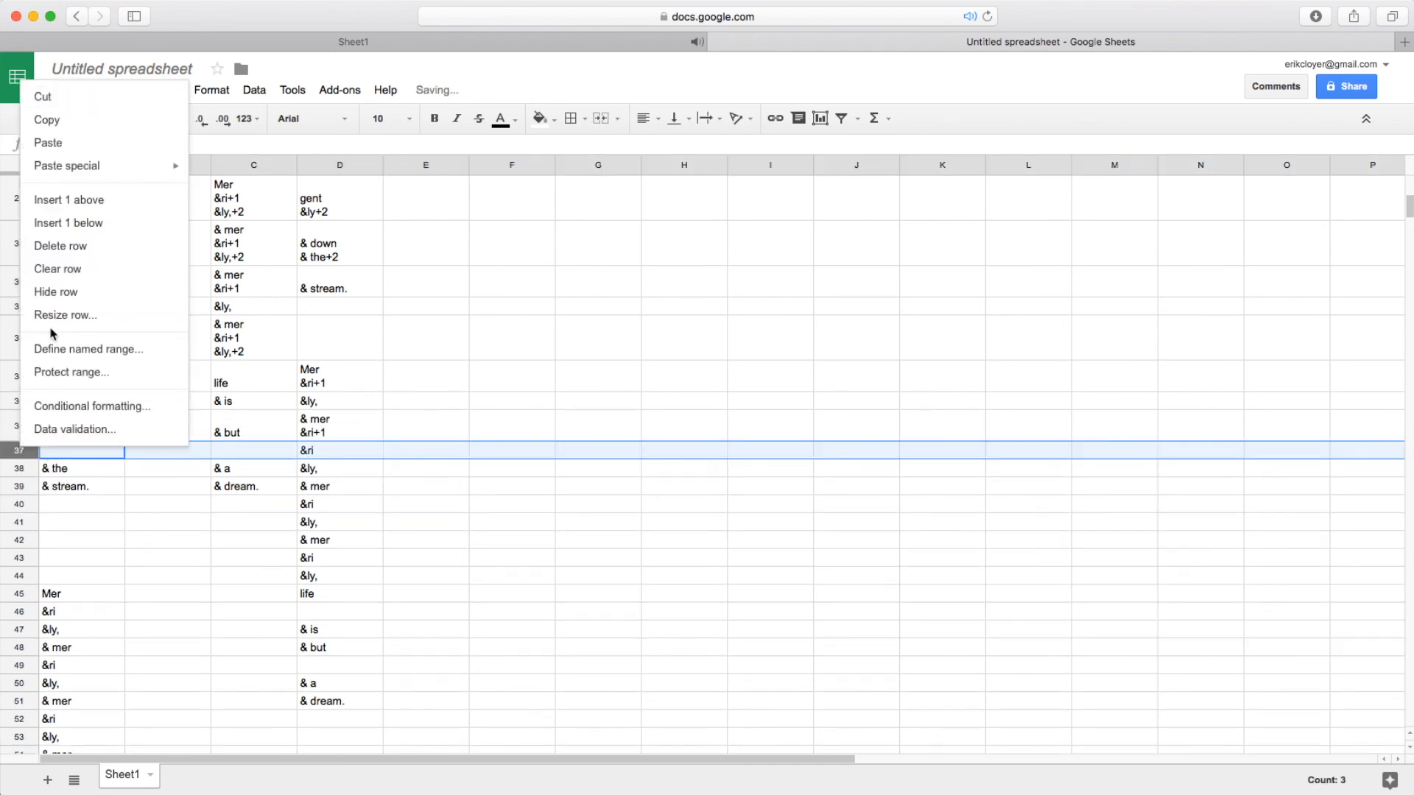
pyautogui.click(84, 246)
pyautogui.click(271, 514)
# Add "&ri+1" as a second line beneath "& mer" in Part 4's cell D38
pyautogui.doubleClick(357, 475)
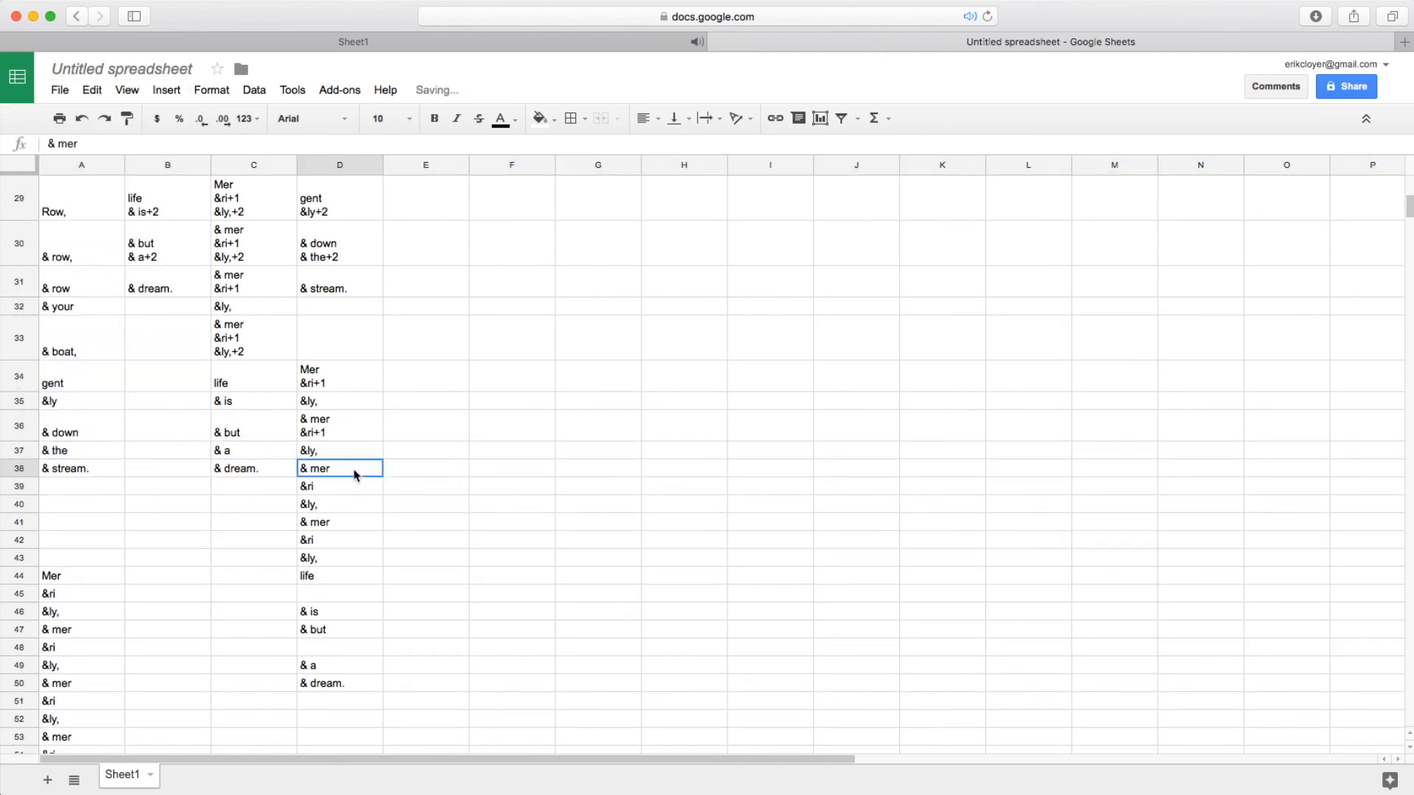
pyautogui.hotkey('alt', 'Return')
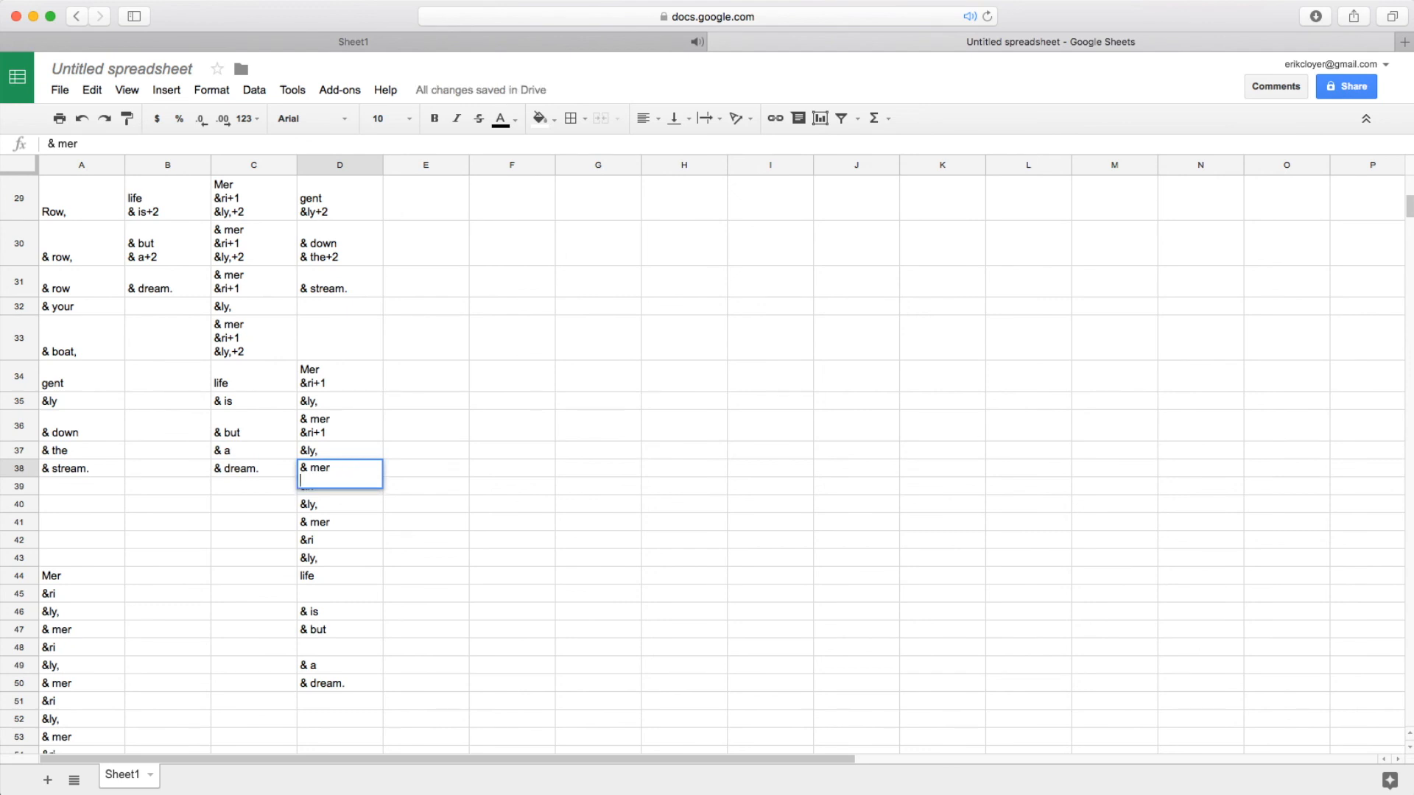
pyautogui.write('&ri')
pyautogui.press('Return')
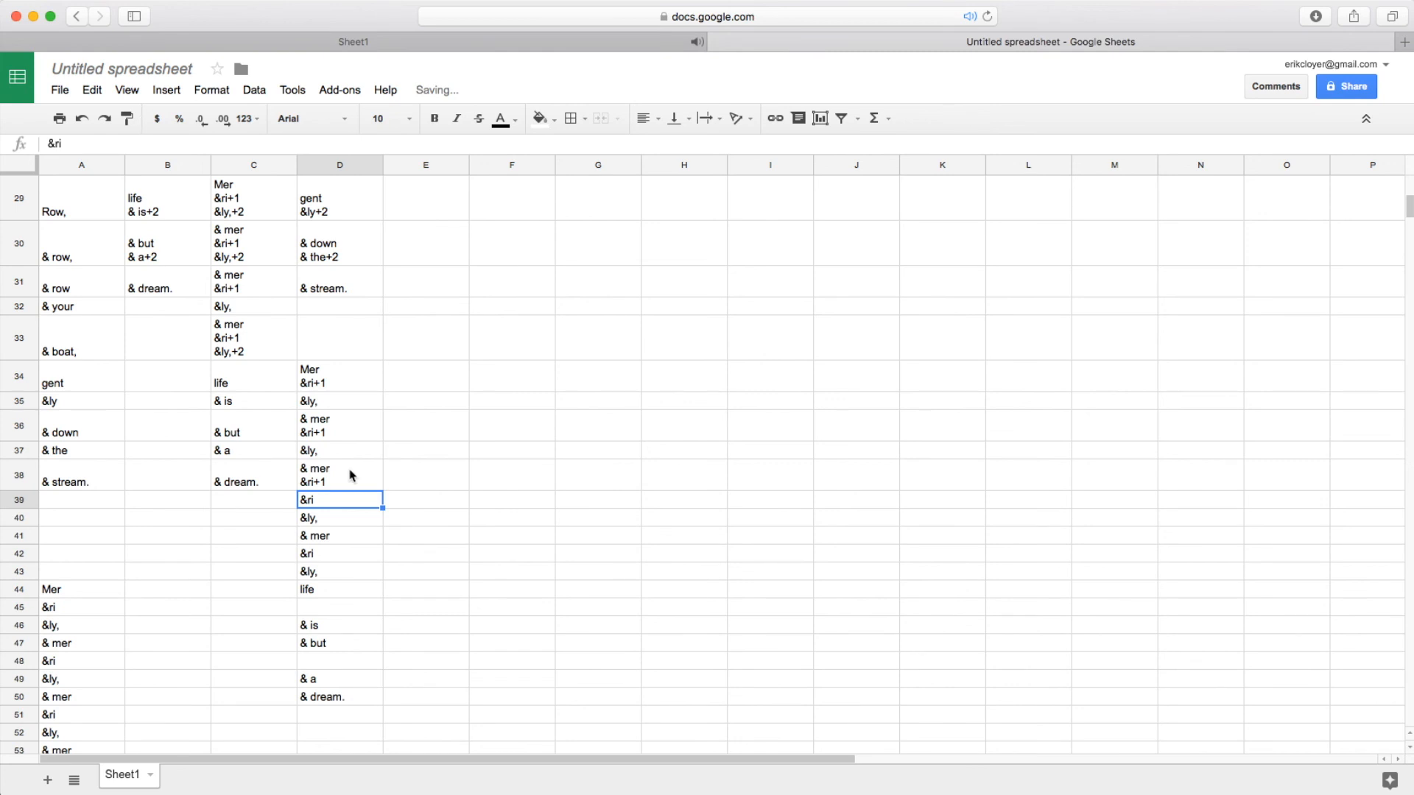
# Extend Part 4's cell D38 with the additional lines "&ly,+2", "& mer+3", "&ri+4" and "&ly,+5"
pyautogui.doubleClick(351, 480)
pyautogui.hotkey('alt', 'Return')
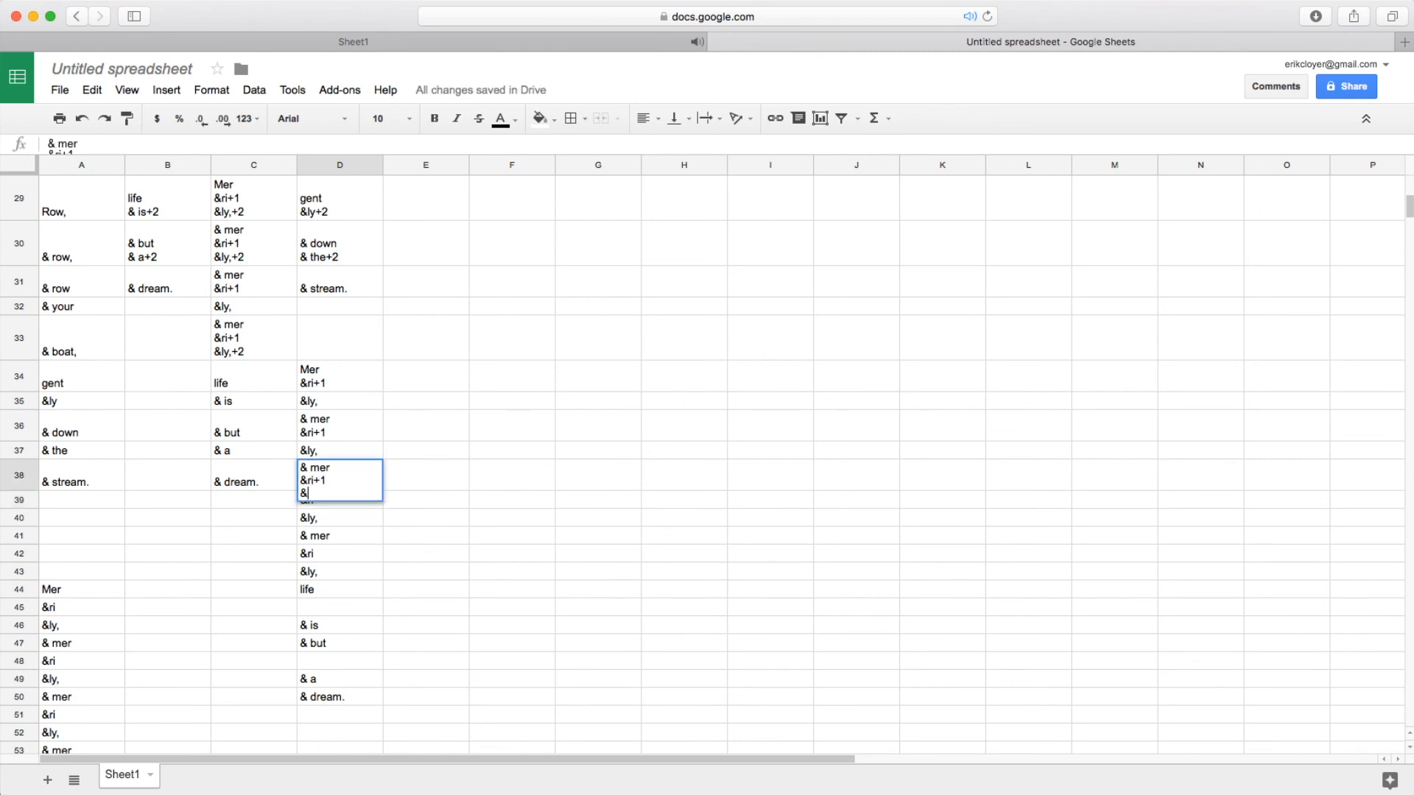
pyautogui.write('&ly,+2')
pyautogui.hotkey('alt', 'Return')
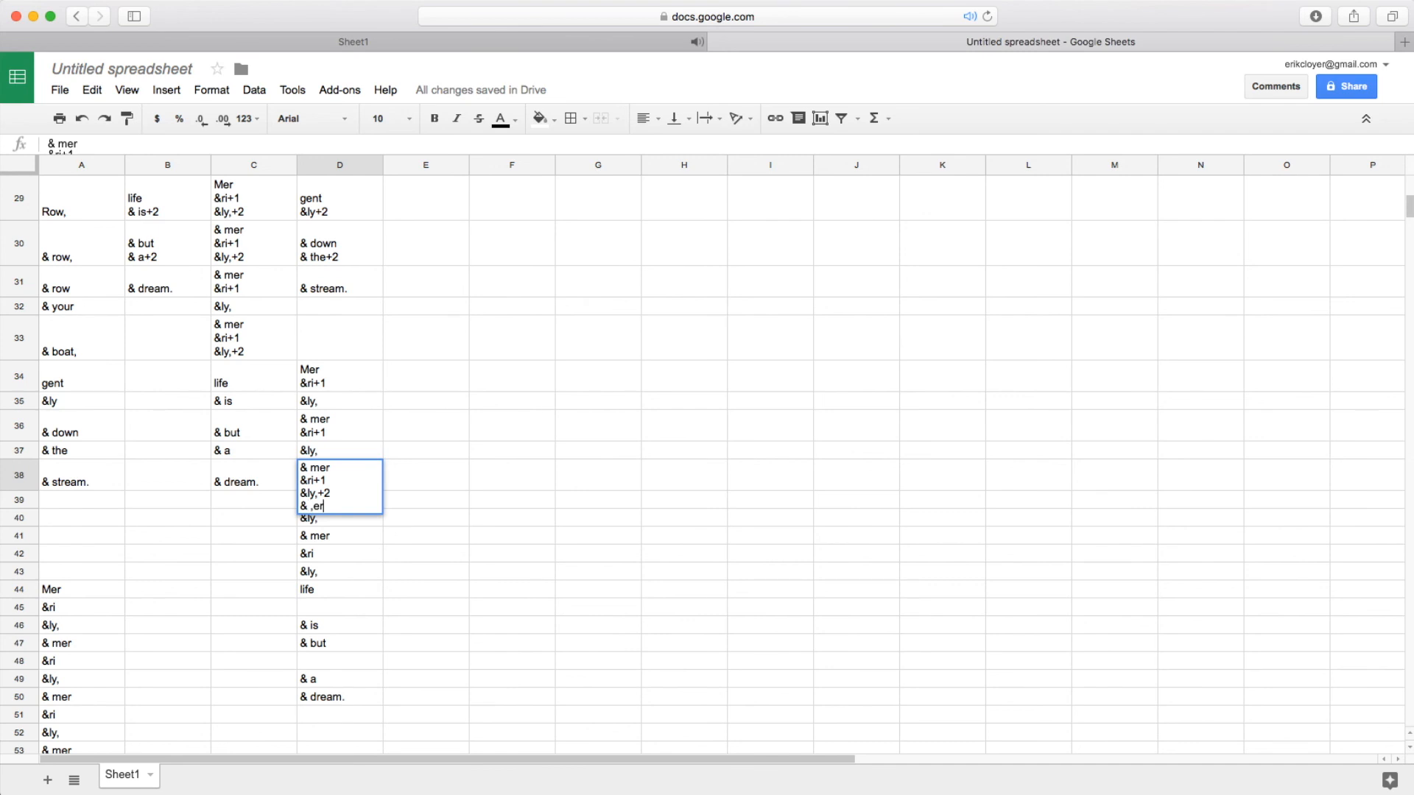
pyautogui.write('& mer+3')
pyautogui.hotkey('alt', 'Return')
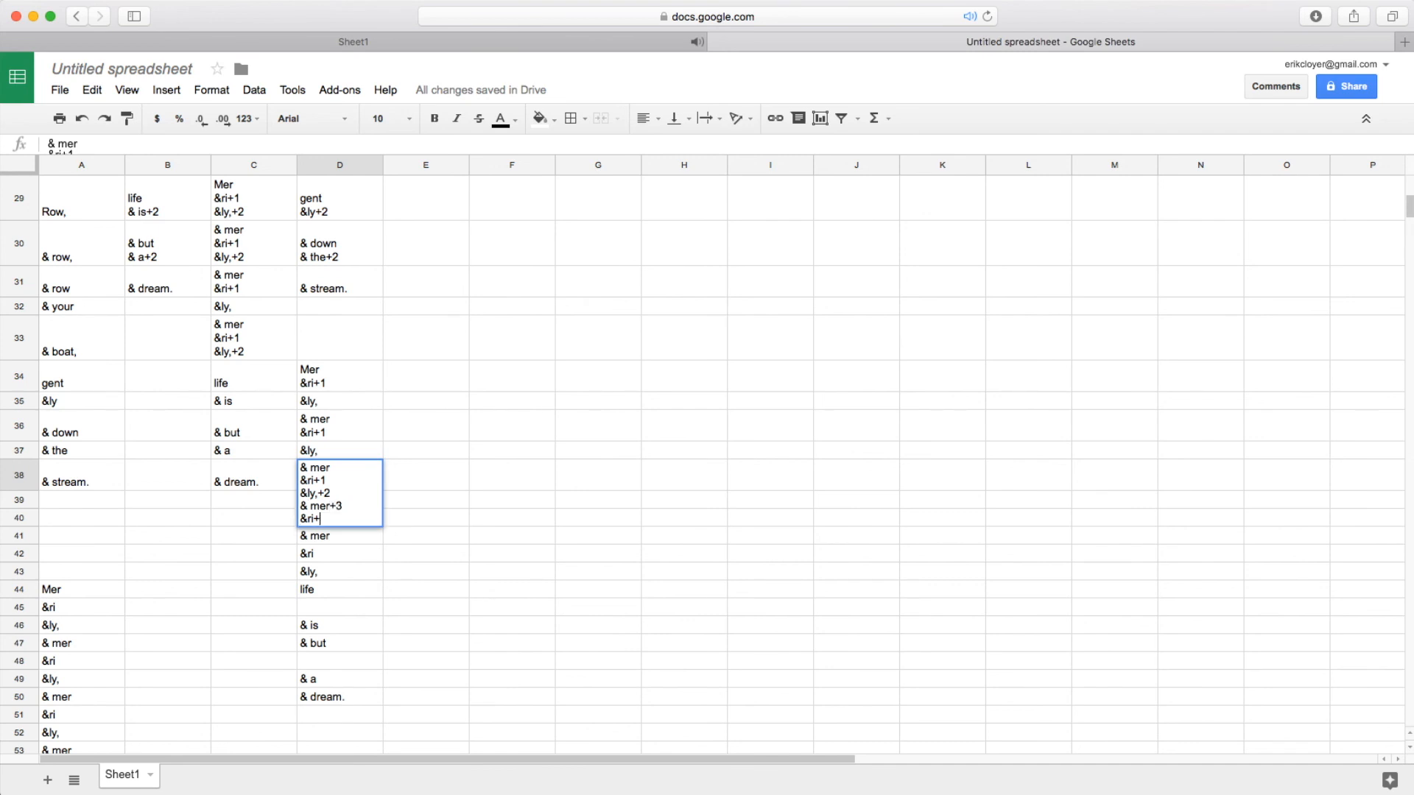
pyautogui.hotkey('alt', 'Return')
pyautogui.write('&ly,+5')
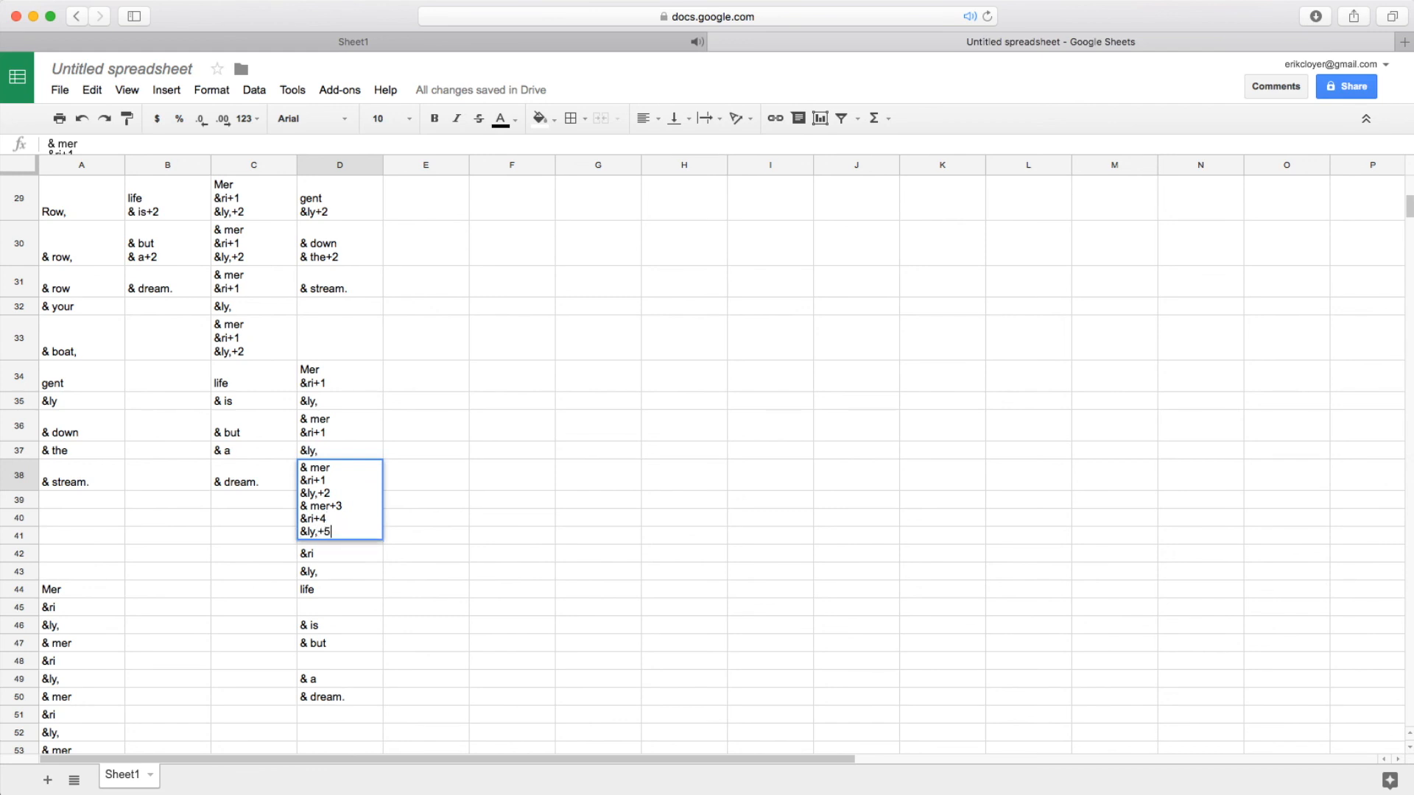
pyautogui.press('Return')
# Delete rows 39 to 43, which hold only the redundant Part 4 "merrily" syllables
pyautogui.moveTo(13, 557); pyautogui.dragTo(16, 626)
pyautogui.rightClick(16, 626)
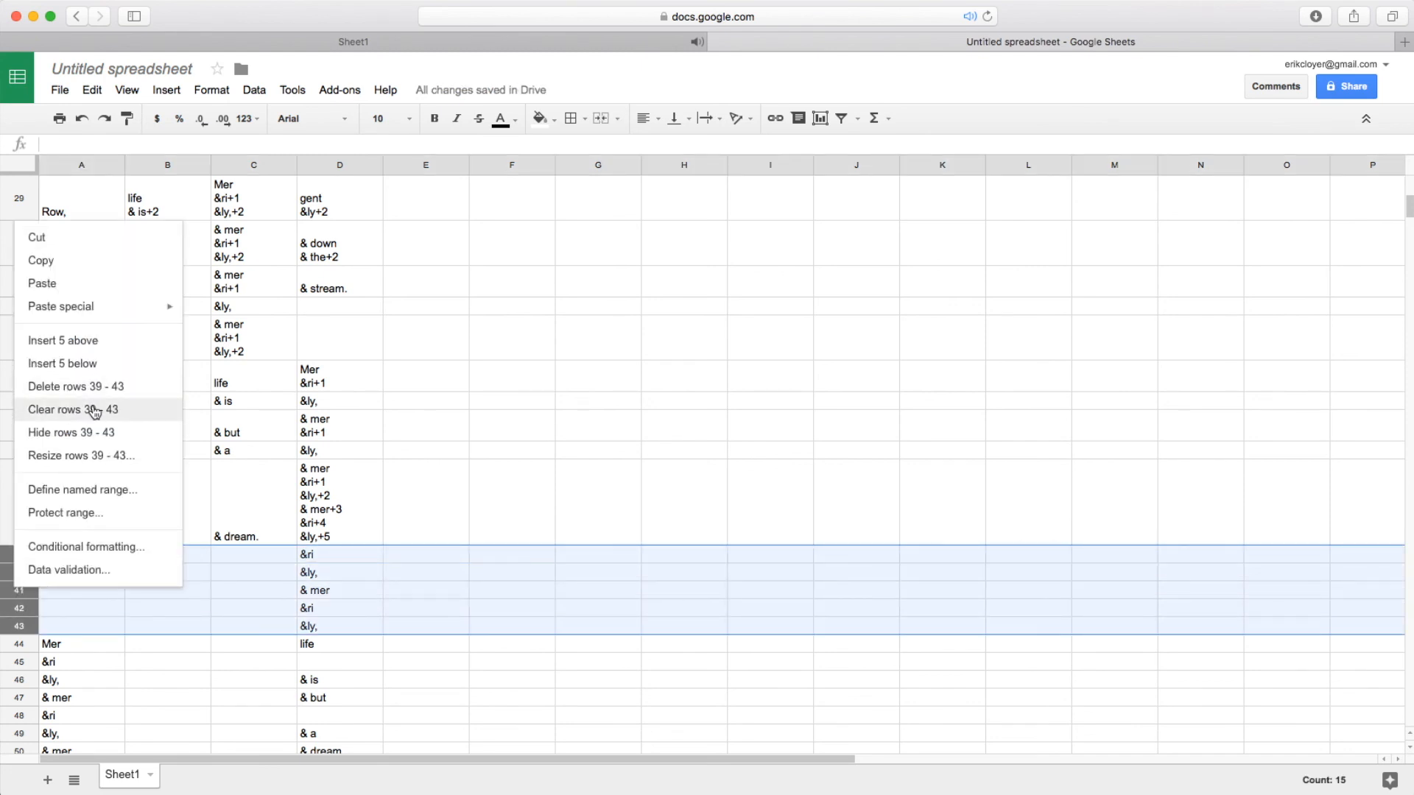
pyautogui.click(73, 386)
pyautogui.scroll(-3, 179, 599)
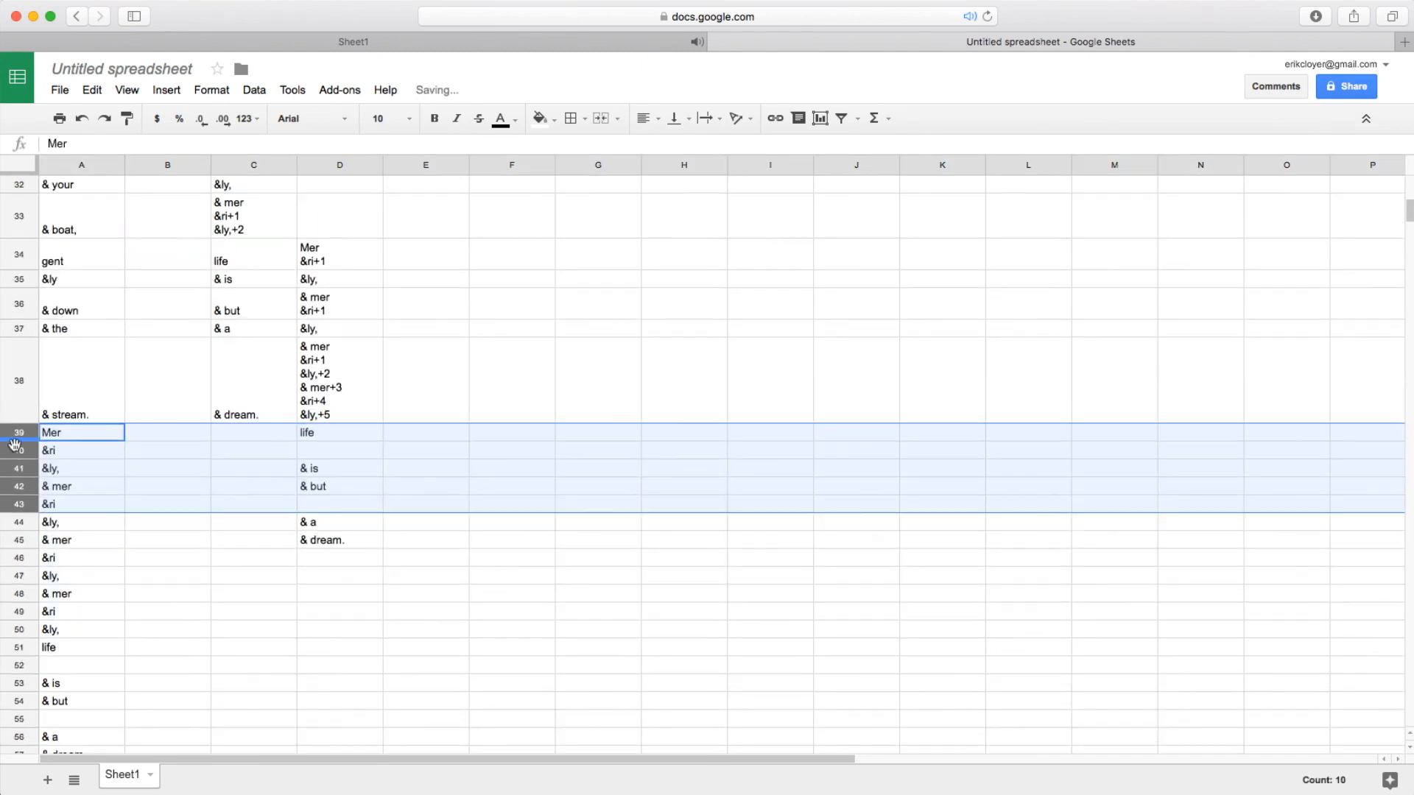
pyautogui.click(59, 451)
pyautogui.click(291, 505)
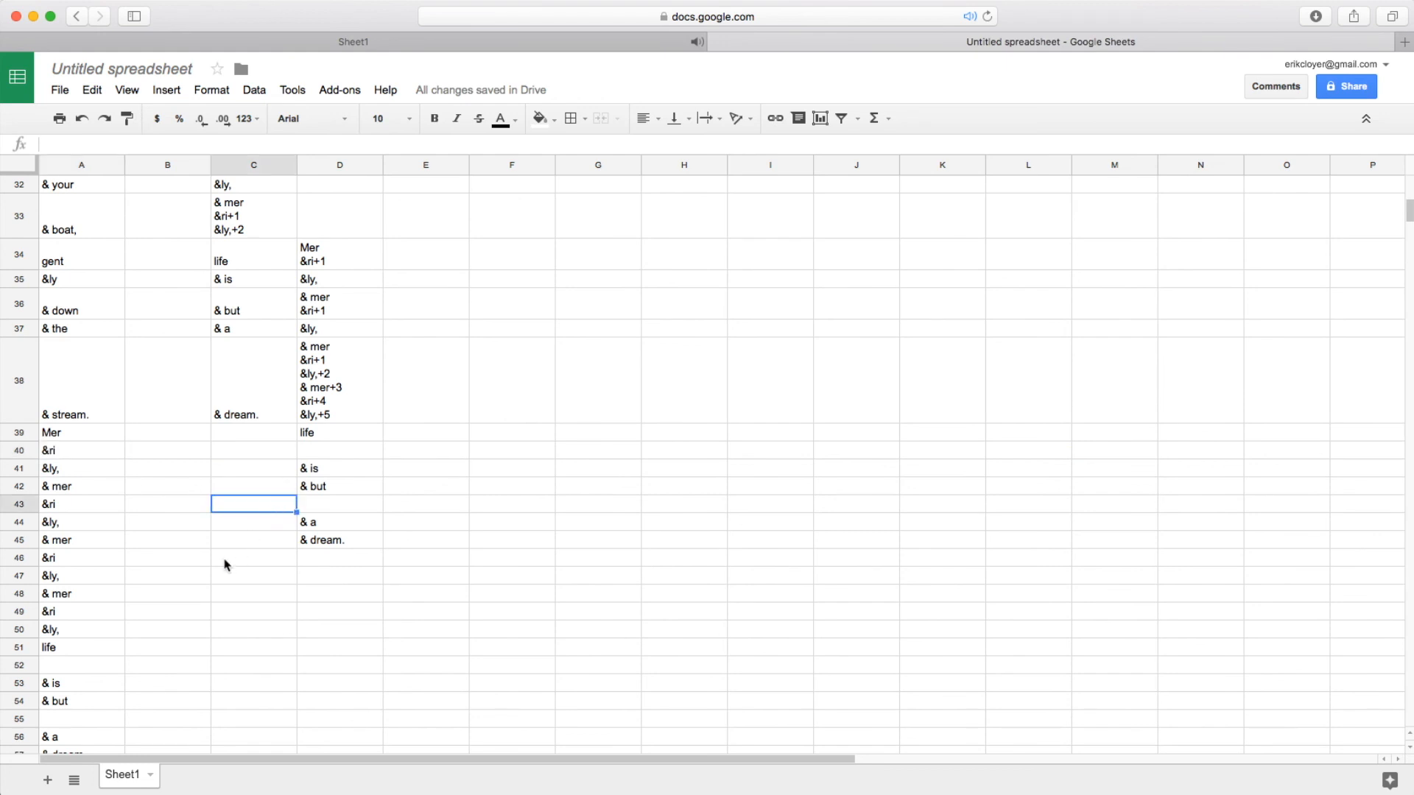
# Delete the two blank rows inside Part 1's last "life is but a dream." phrase, after "life" and after "& but"
pyautogui.scroll(-3, 51, 628)
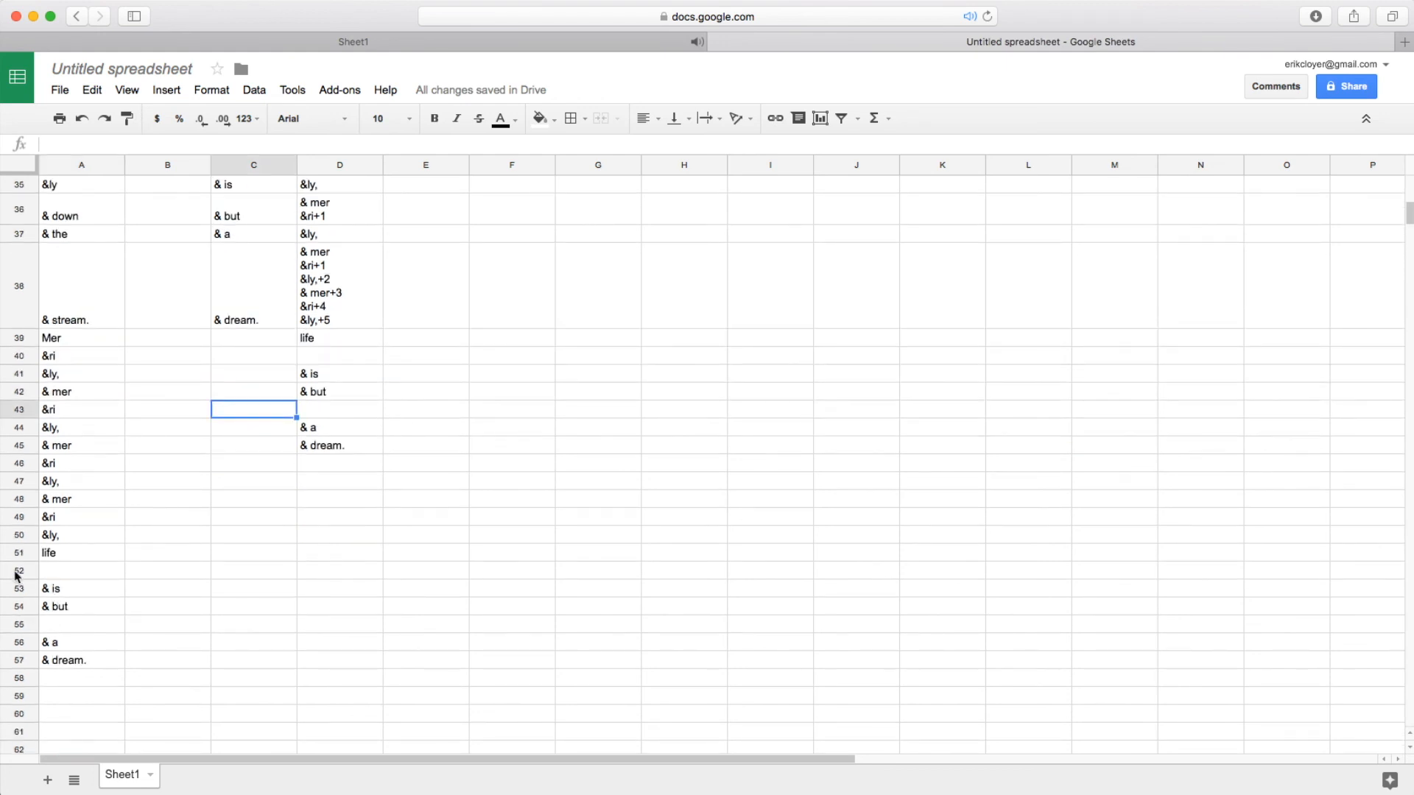
pyautogui.click(19, 570)
pyautogui.rightClick(19, 571)
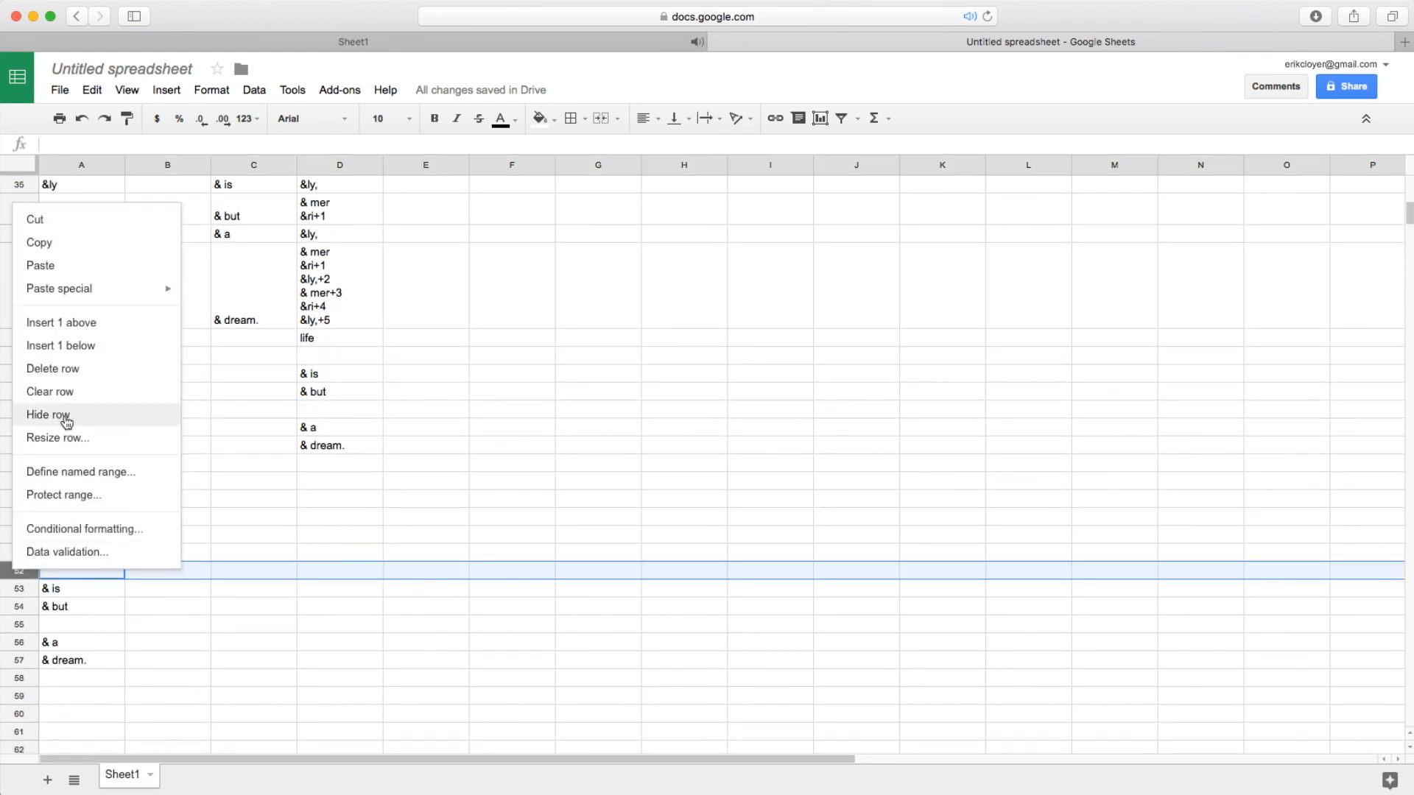
pyautogui.click(77, 370)
pyautogui.click(19, 606)
pyautogui.rightClick(19, 606)
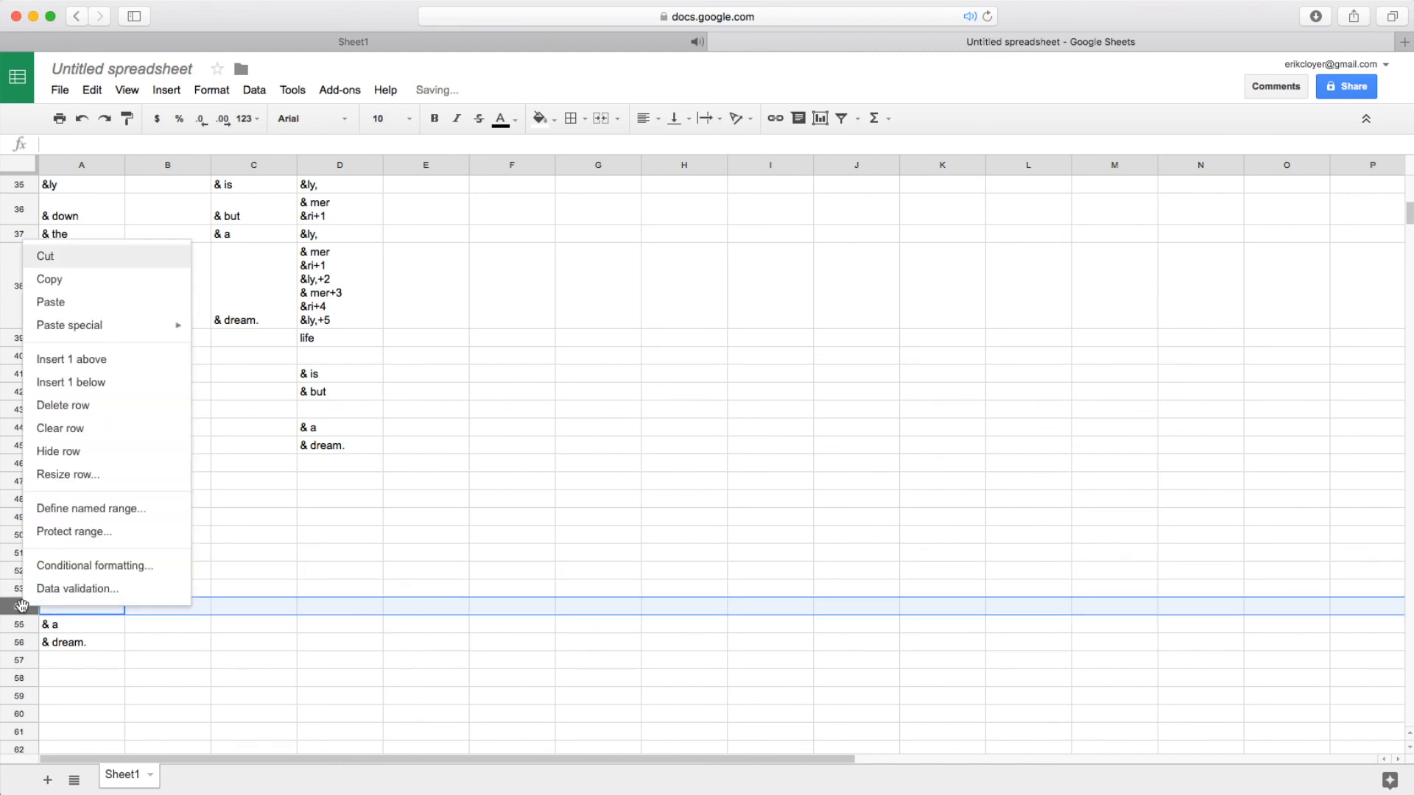
pyautogui.click(65, 405)
pyautogui.click(247, 498)
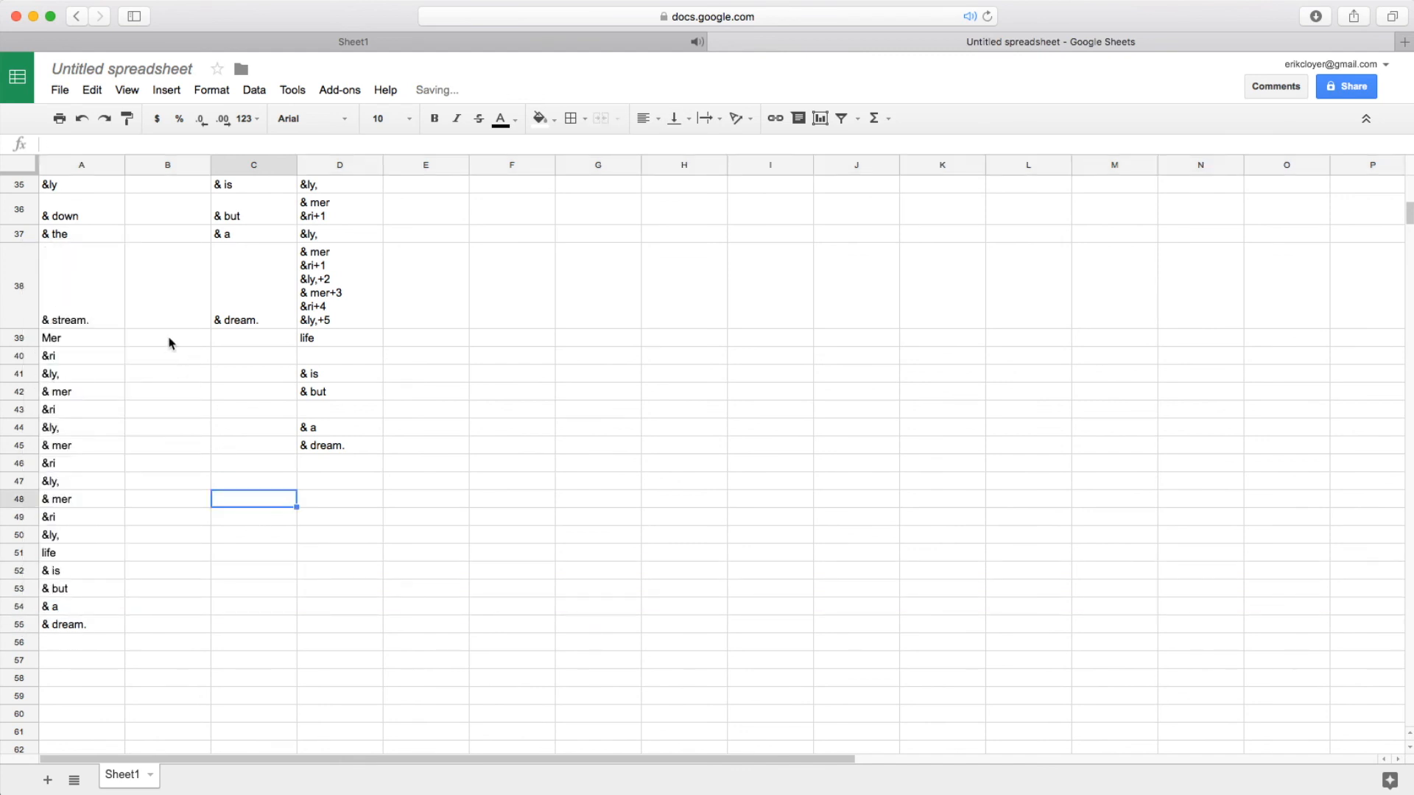
# Review the condensed script across all four parts, including Part 1's closing "merrily" syllables from cell A39 down
pyautogui.scroll(3, 84, 408)
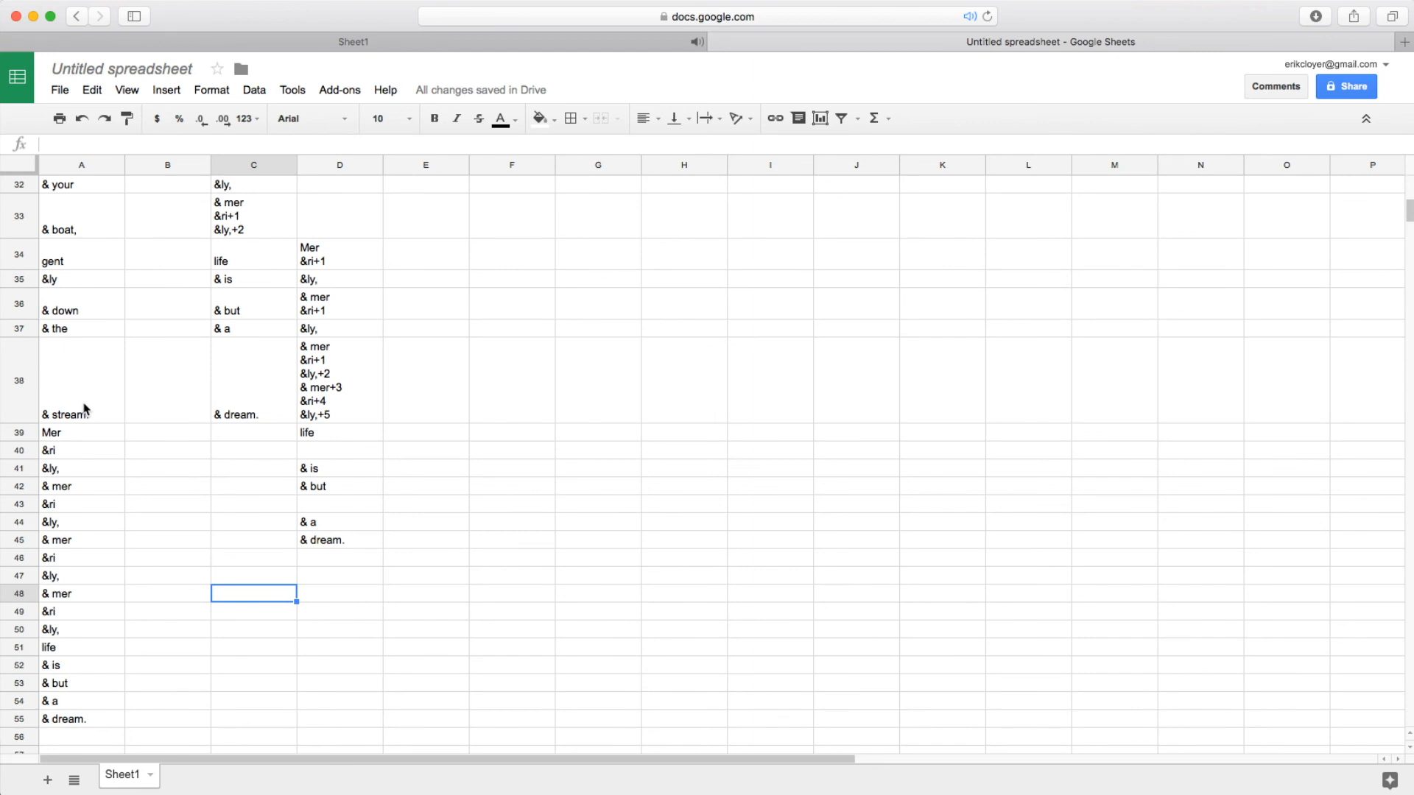
pyautogui.scroll(15, 84, 408)
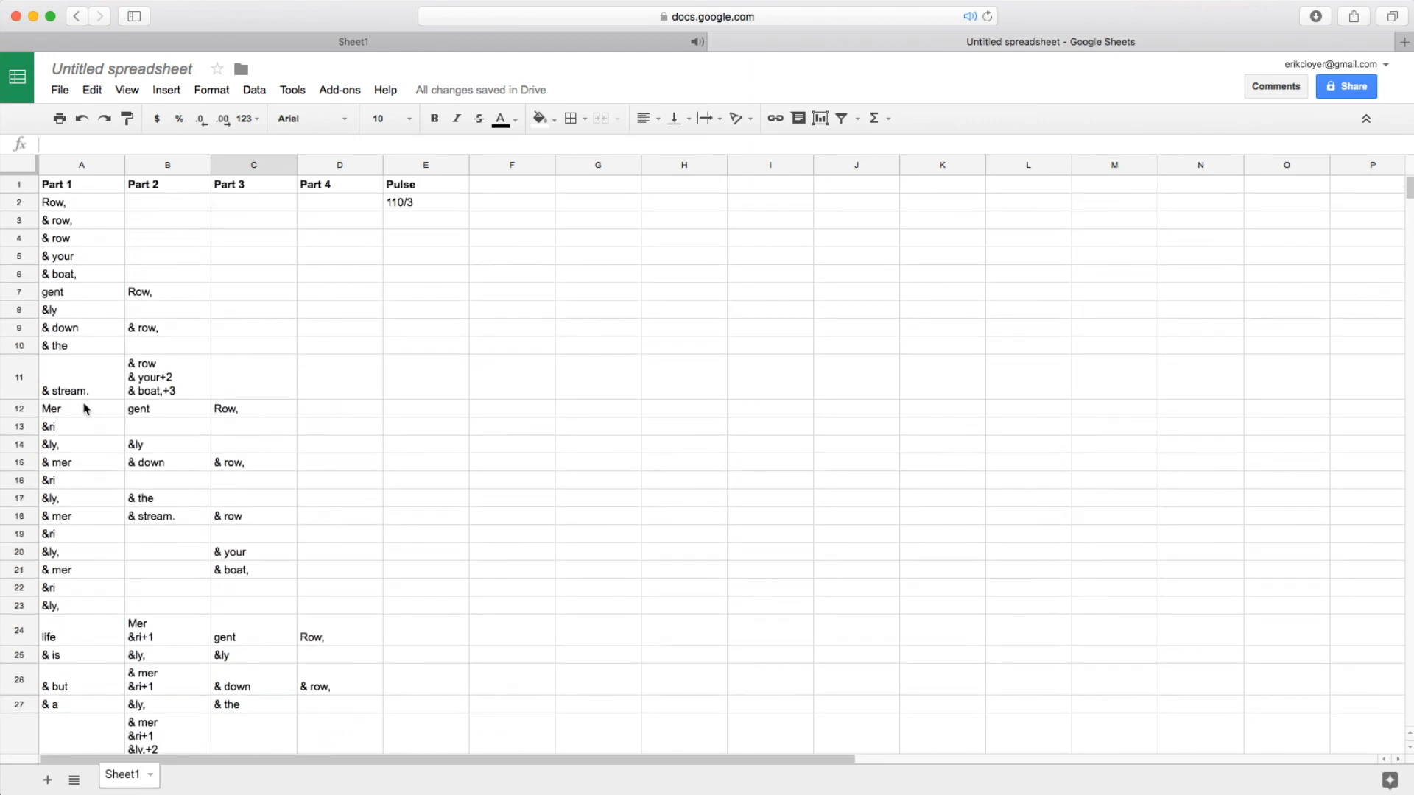
pyautogui.scroll(-4, 84, 435)
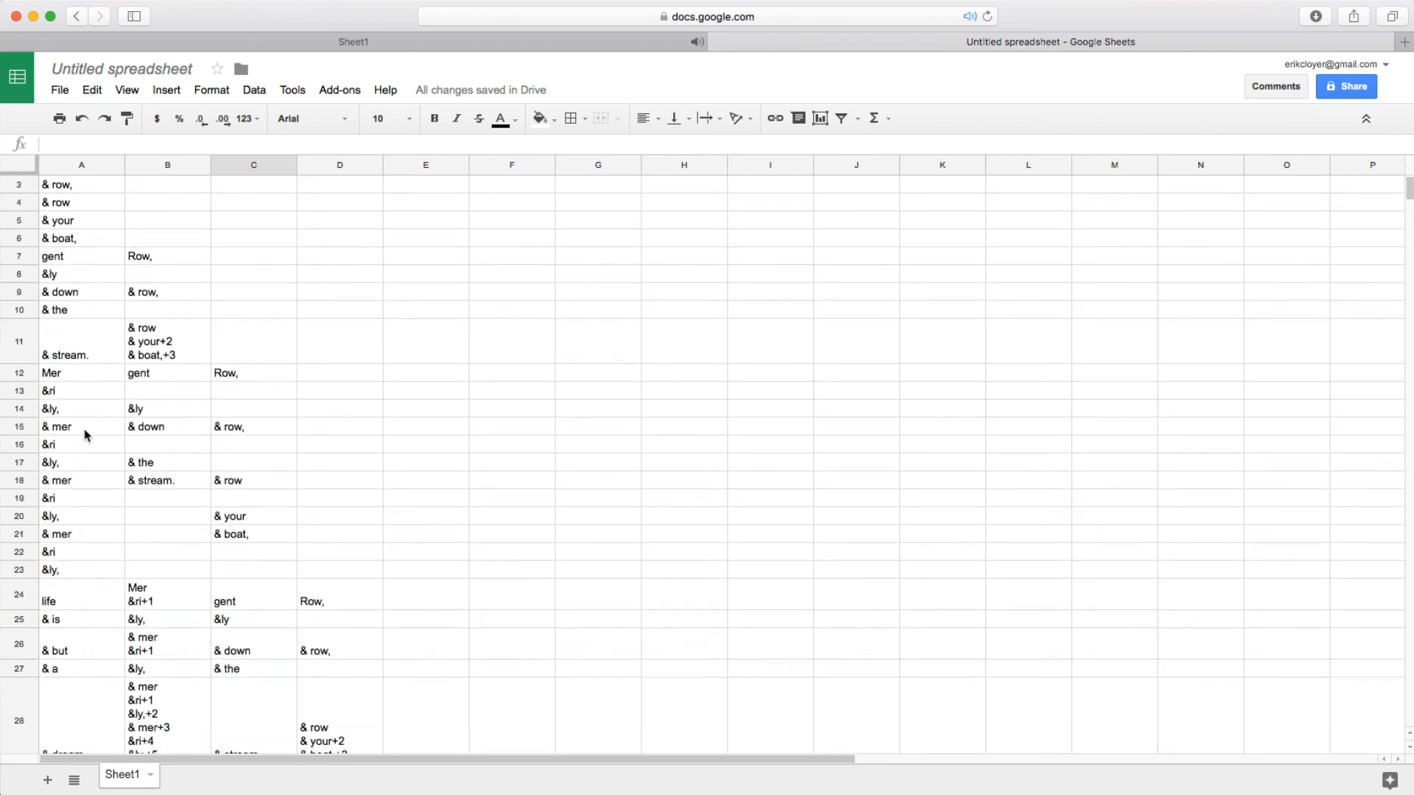
pyautogui.scroll(-12, 85, 435)
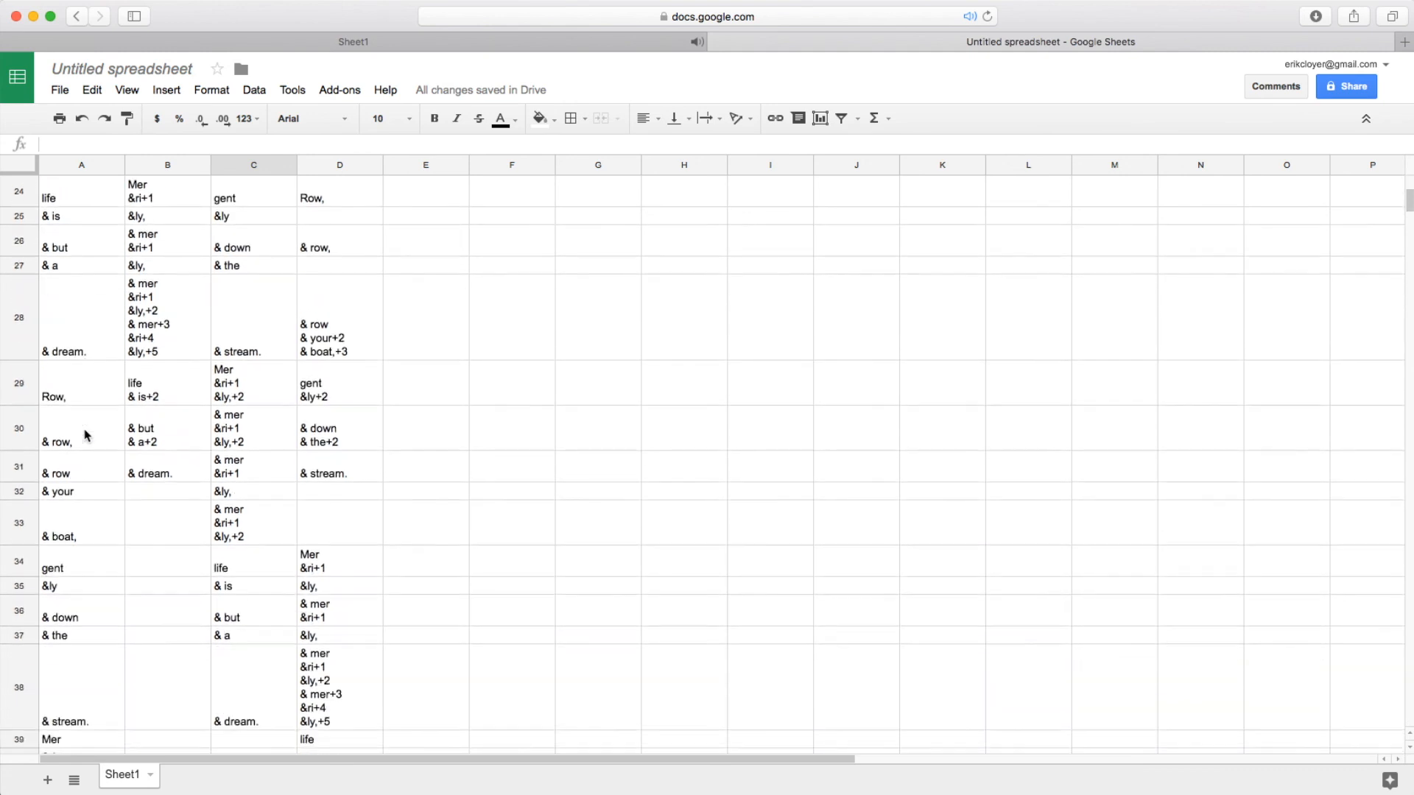
pyautogui.scroll(2, 85, 435)
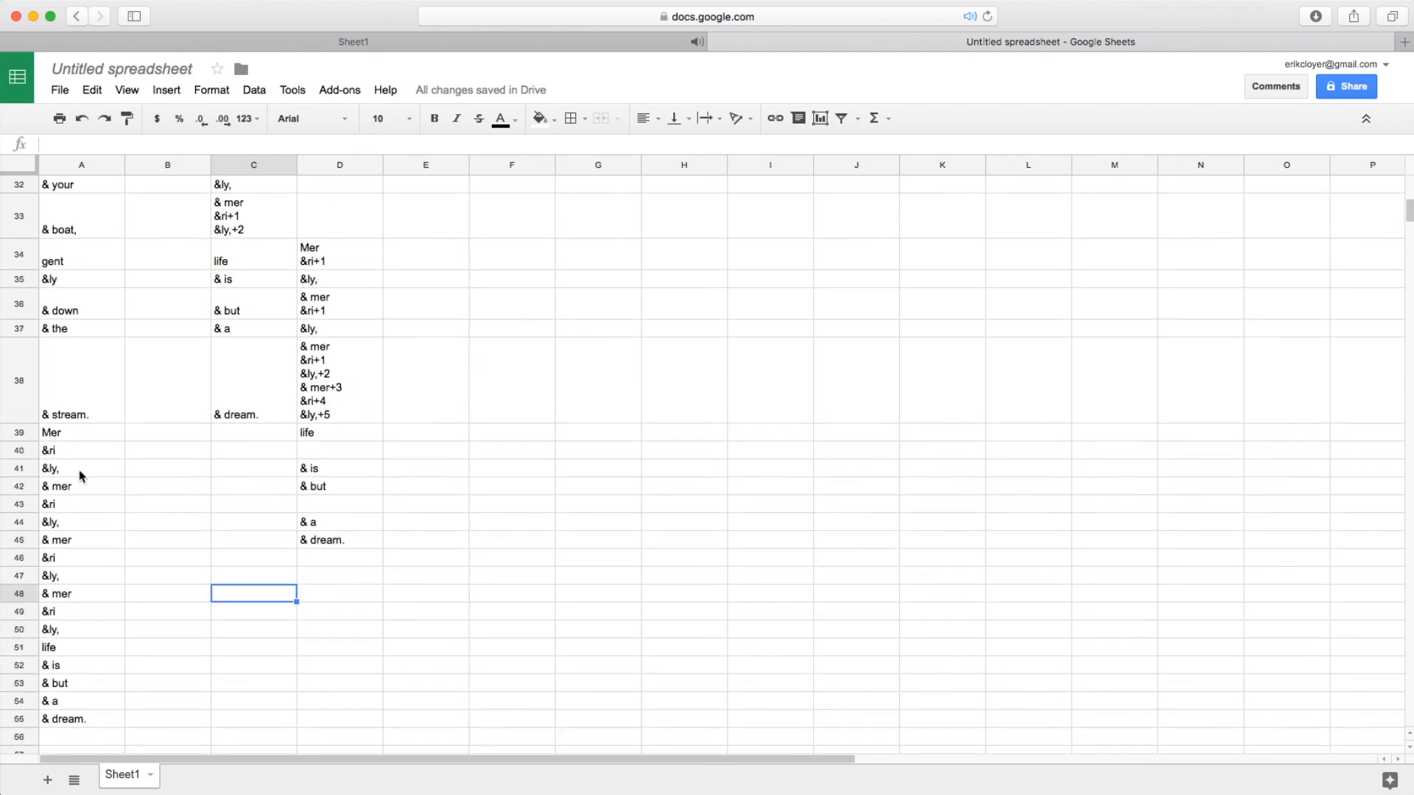
pyautogui.click(73, 435)
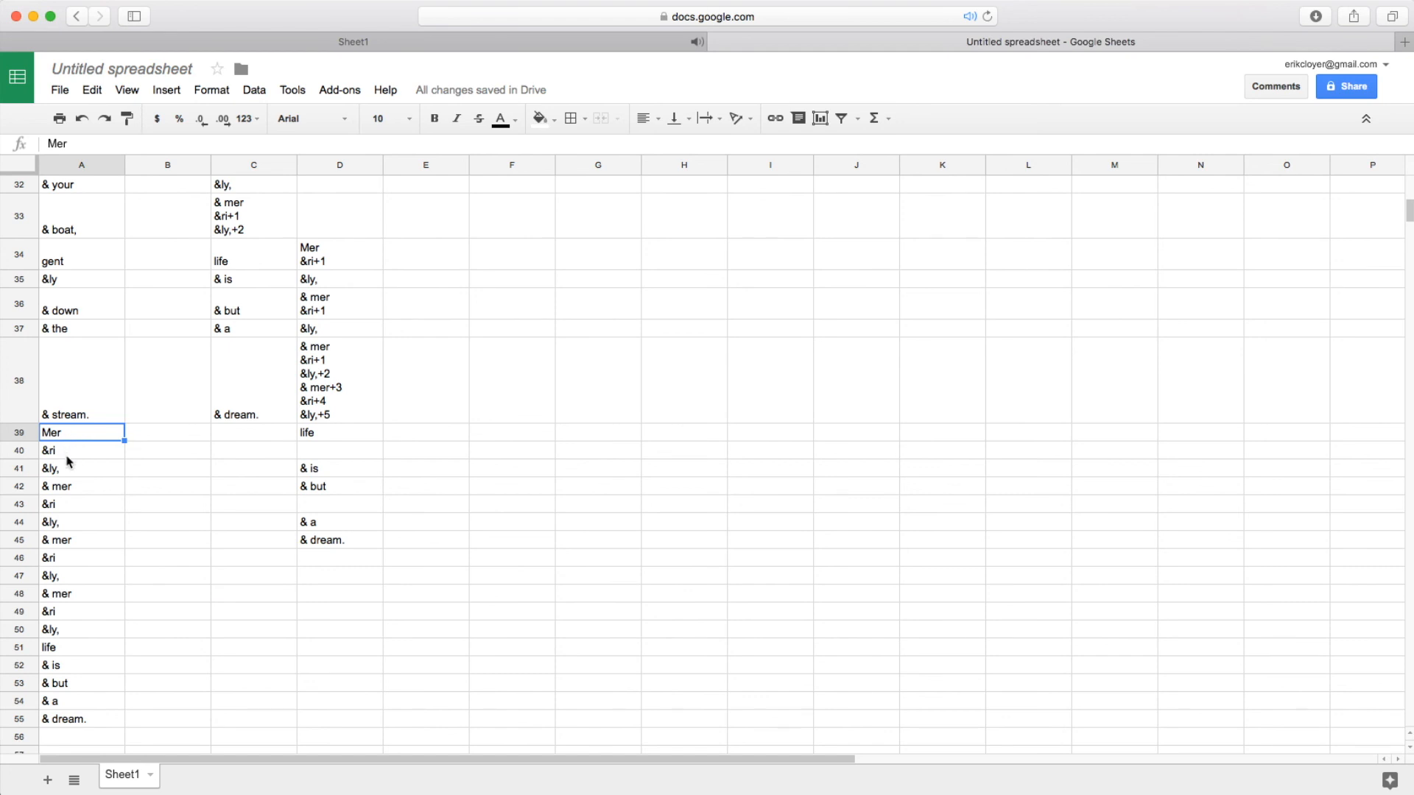
pyautogui.doubleClick(72, 435)
pyautogui.click(87, 467)
pyautogui.click(78, 433)
pyautogui.click(87, 521)
pyautogui.scroll(10, 81, 376)
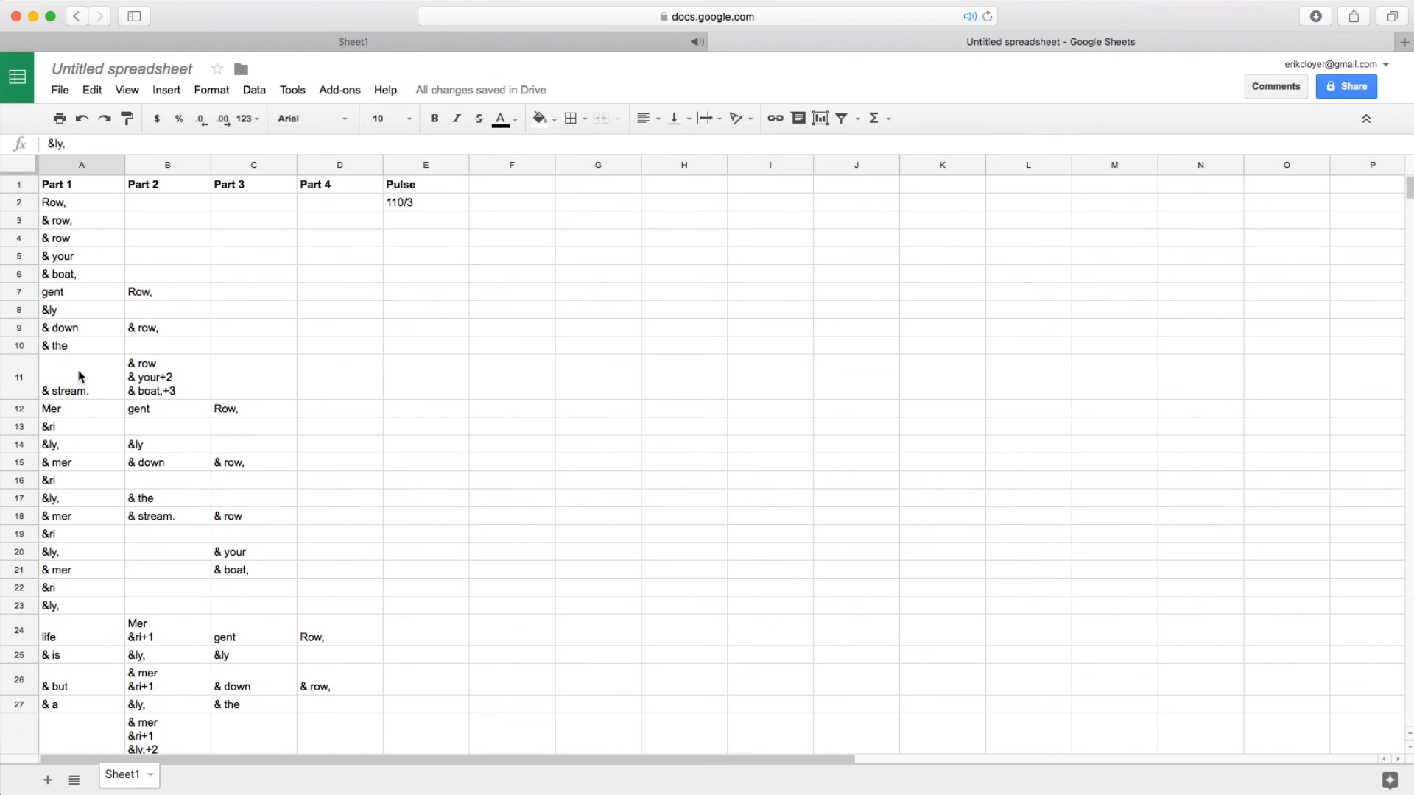
# Switch to Stepworks and perform the custom "Sheet1" script from its start, advancing through the staggered entrances of all four parts
pyautogui.click(353, 42)
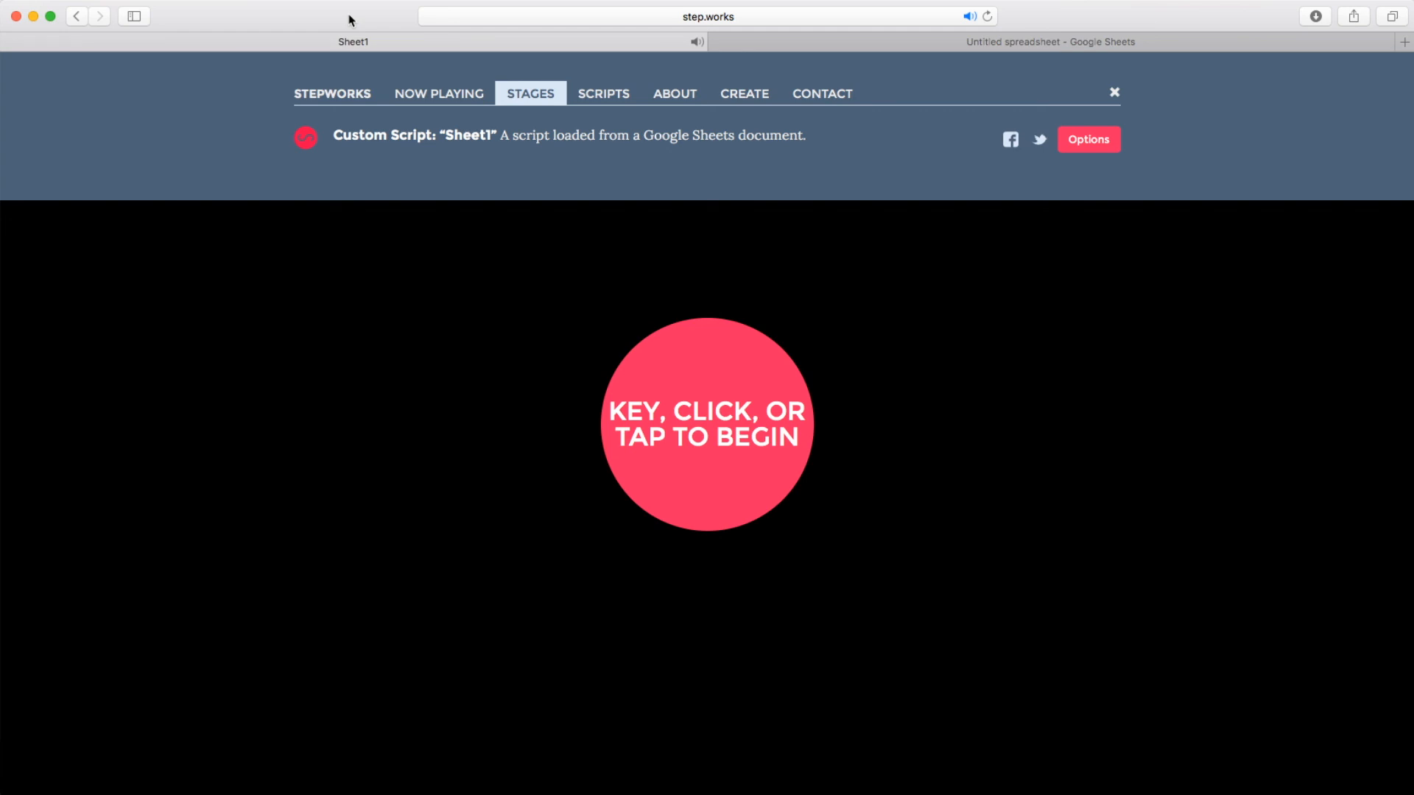
pyautogui.press('space')
pyautogui.press('space')
pyautogui.press('space')
pyautogui.press('space')
pyautogui.press('space')
pyautogui.press('space')
pyautogui.press('space')
pyautogui.press('space')
pyautogui.press('space')
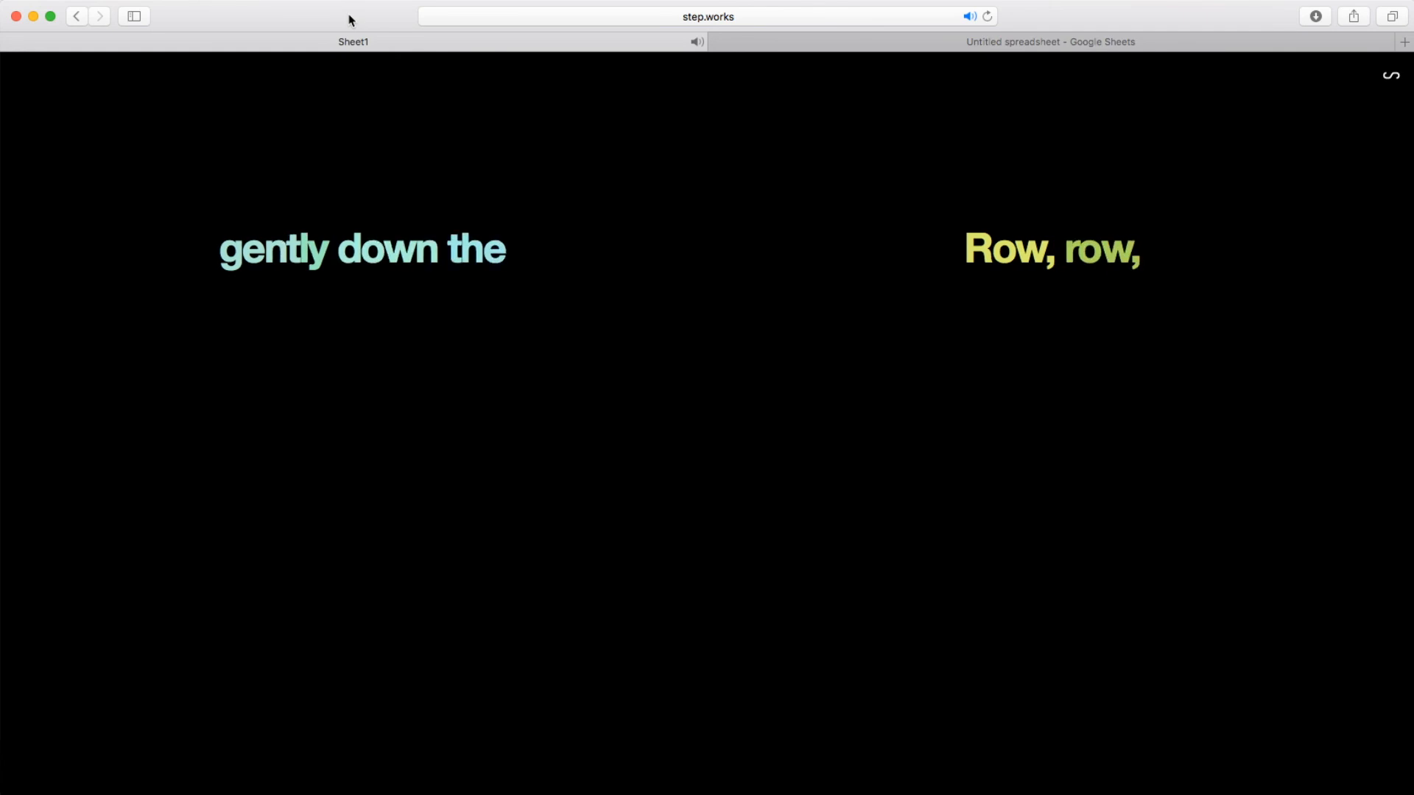
pyautogui.press('space')
pyautogui.press('space')
pyautogui.press('space')
pyautogui.press('space')
pyautogui.press('space')
pyautogui.press('space')
pyautogui.press('space')
pyautogui.press('space')
pyautogui.press('space')
pyautogui.press('space')
pyautogui.press('space')
pyautogui.press('space')
pyautogui.press('space')
pyautogui.press('space')
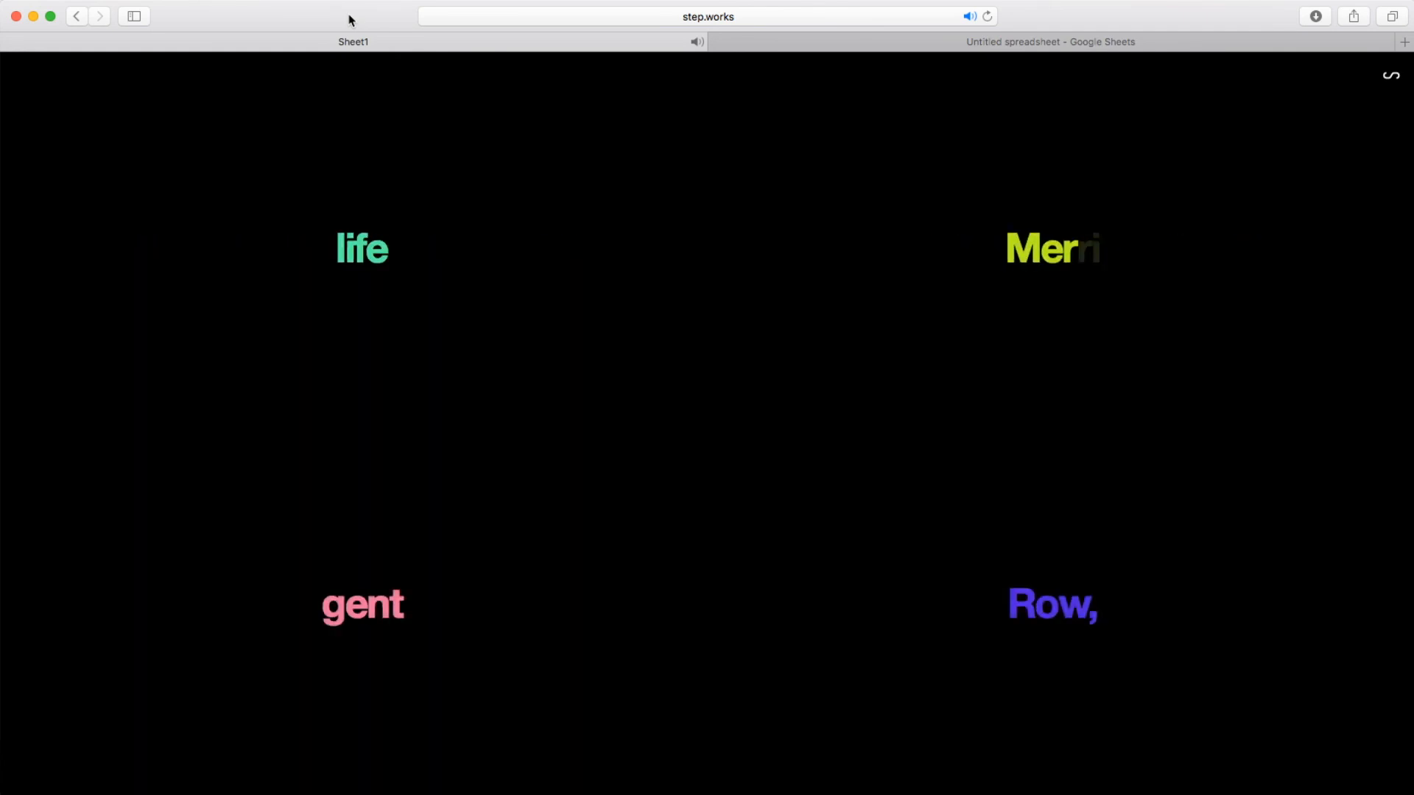
pyautogui.press('space')
pyautogui.press('space')
pyautogui.press('space')
pyautogui.press('space')
pyautogui.press('space')
pyautogui.press('space')
pyautogui.press('space')
pyautogui.press('space')
pyautogui.press('space')
pyautogui.press('space')
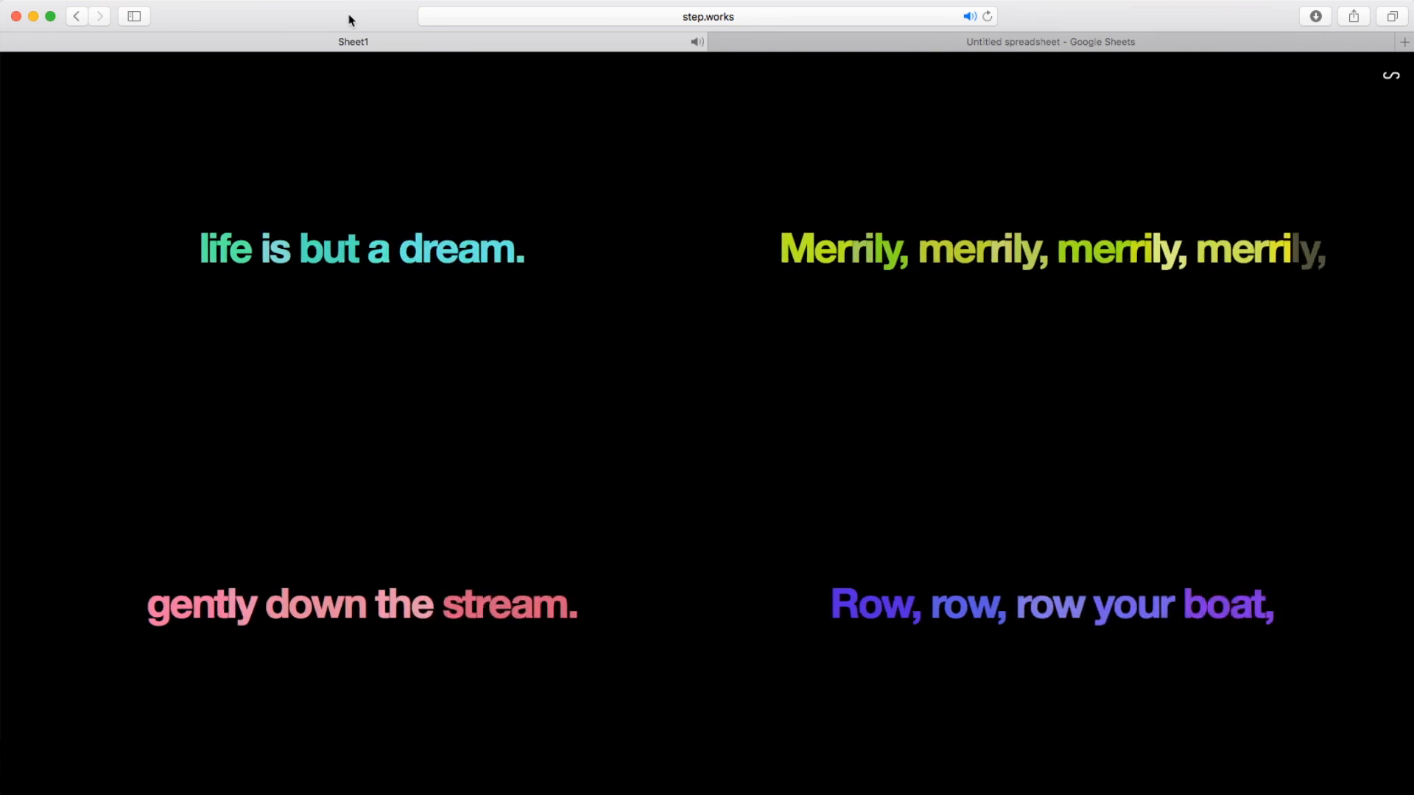